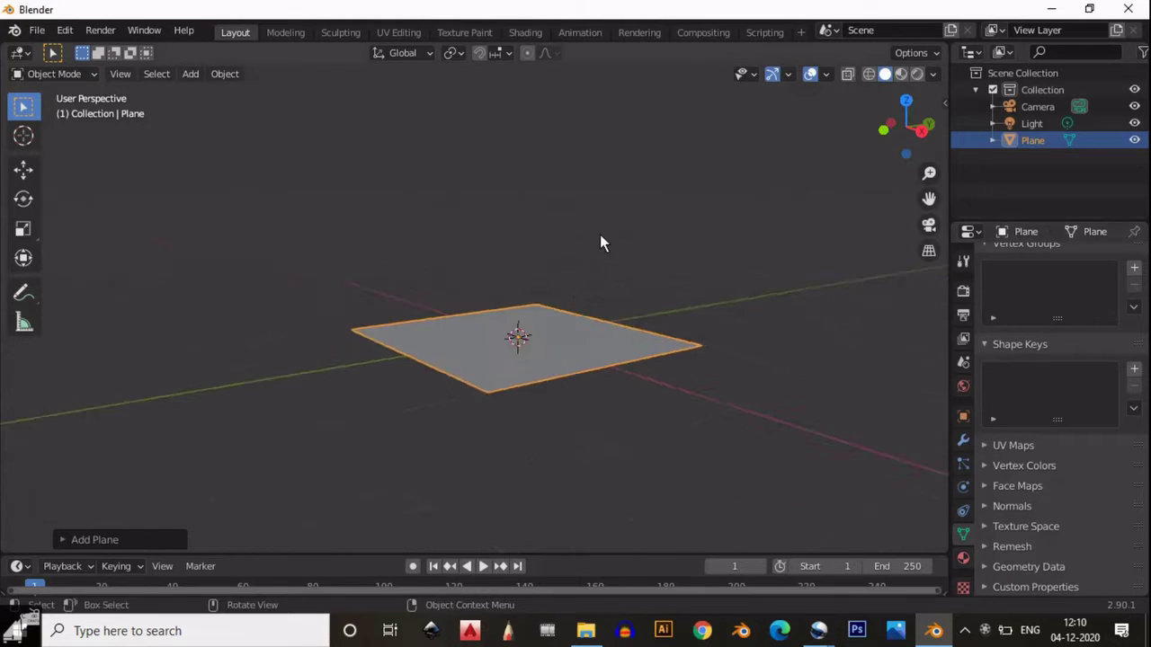
# Orbit and zoom the viewport in close on the new ground plane.
pyautogui.moveTo(600, 235)
pyautogui.mouseDown(button='middle')
pyautogui.moveTo(643, 248)
pyautogui.moveTo(471, 267)
pyautogui.moveTo(673, 249)
pyautogui.moveTo(657, 389)
pyautogui.mouseUp(button='middle')
pyautogui.press('Tab')
pyautogui.press('Tab')
# Import the earth image as a plane with Images as Planes.
pyautogui.hotkey('shift', 'a')
pyautogui.click(670, 526)
pyautogui.scroll(-1, 801, 227)
pyautogui.doubleClick(675, 303)
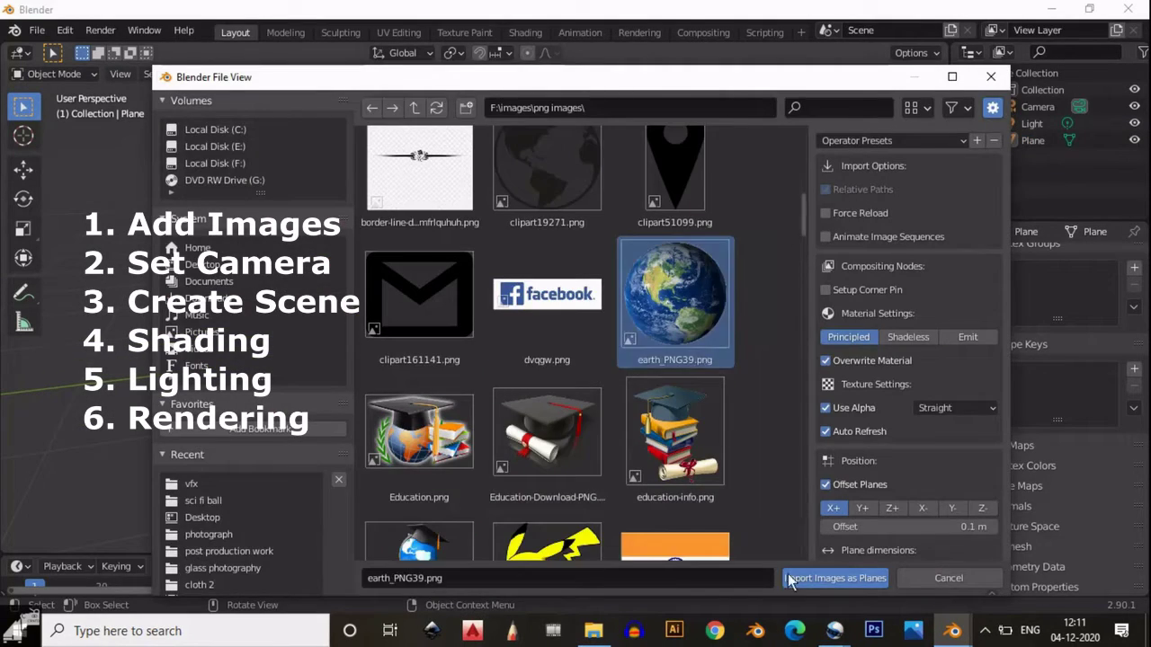
# Import the tree and grass images as planes and begin scaling up the ground plane.
pyautogui.press('KP_3')
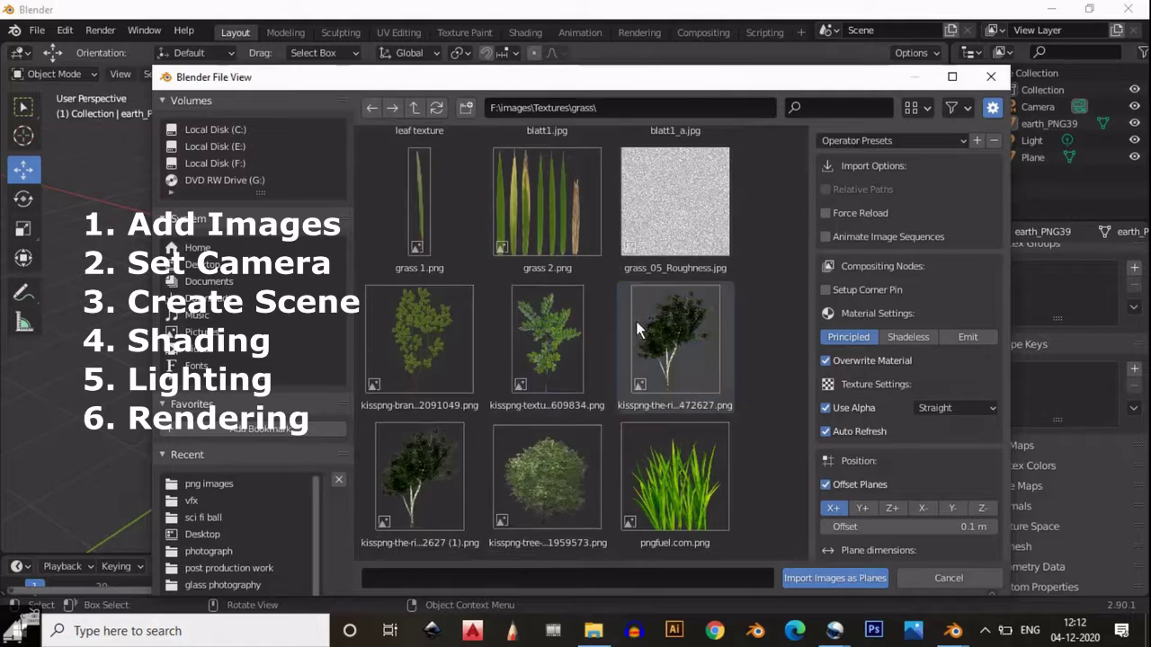
pyautogui.click(792, 580)
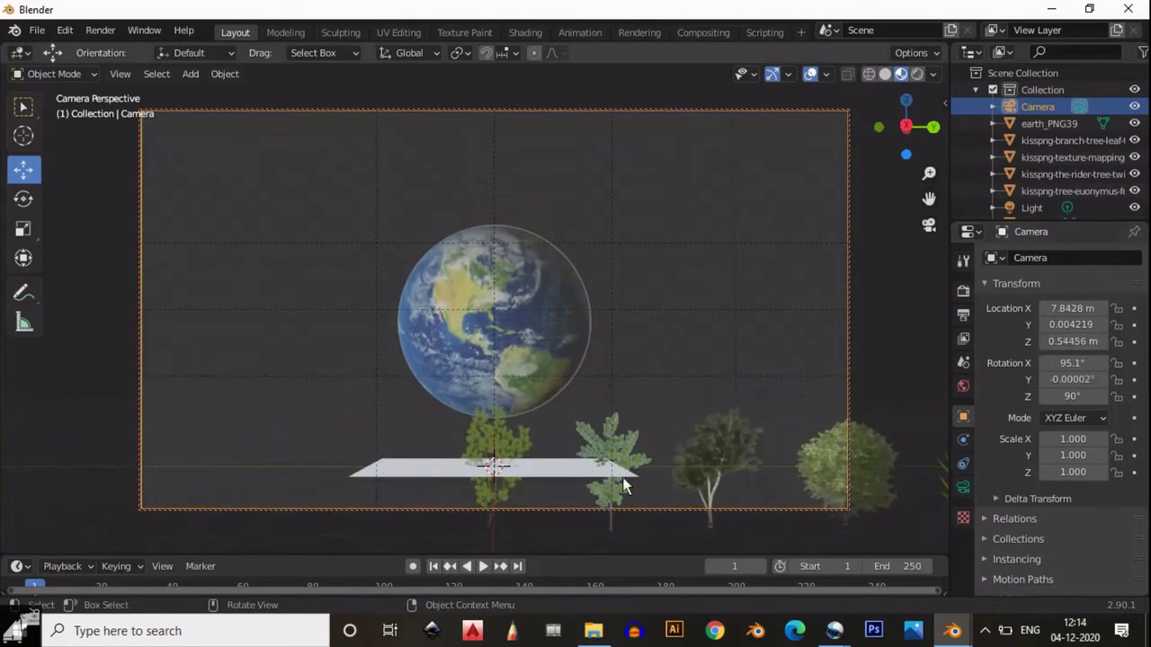
pyautogui.click(624, 480)
pyautogui.press('s')
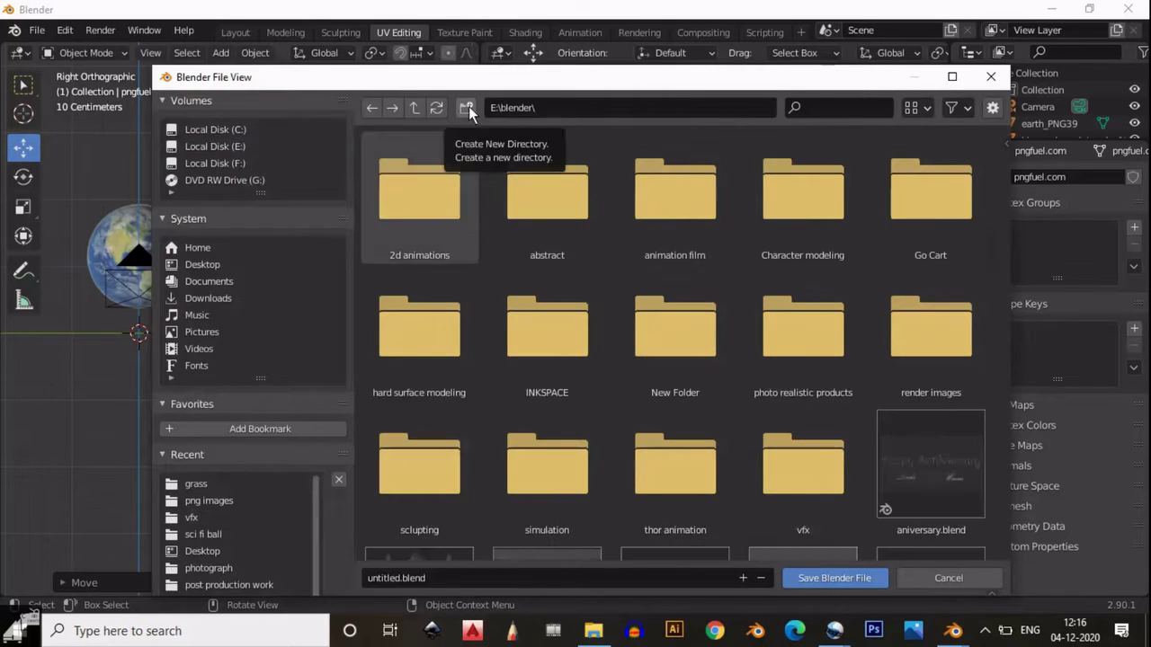
# Create a 'matt painting' folder and save the file as 'mat painting 1'.
pyautogui.write('ing')
pyautogui.press('Return')
pyautogui.write('mat painting 1')
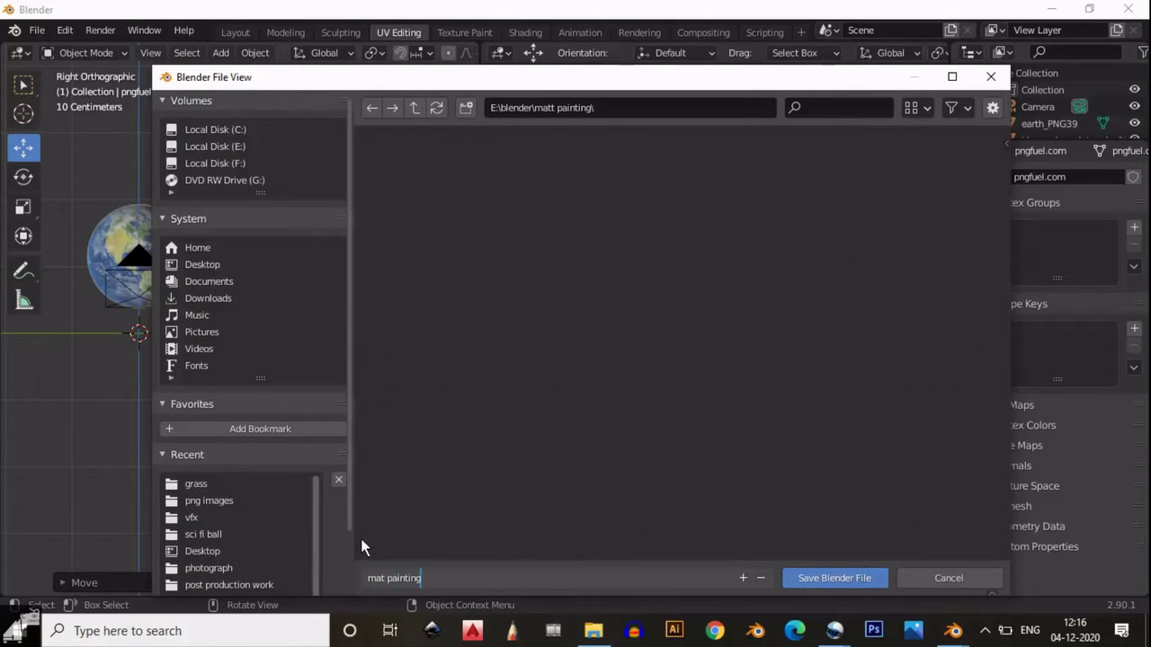
pyautogui.press('Return')
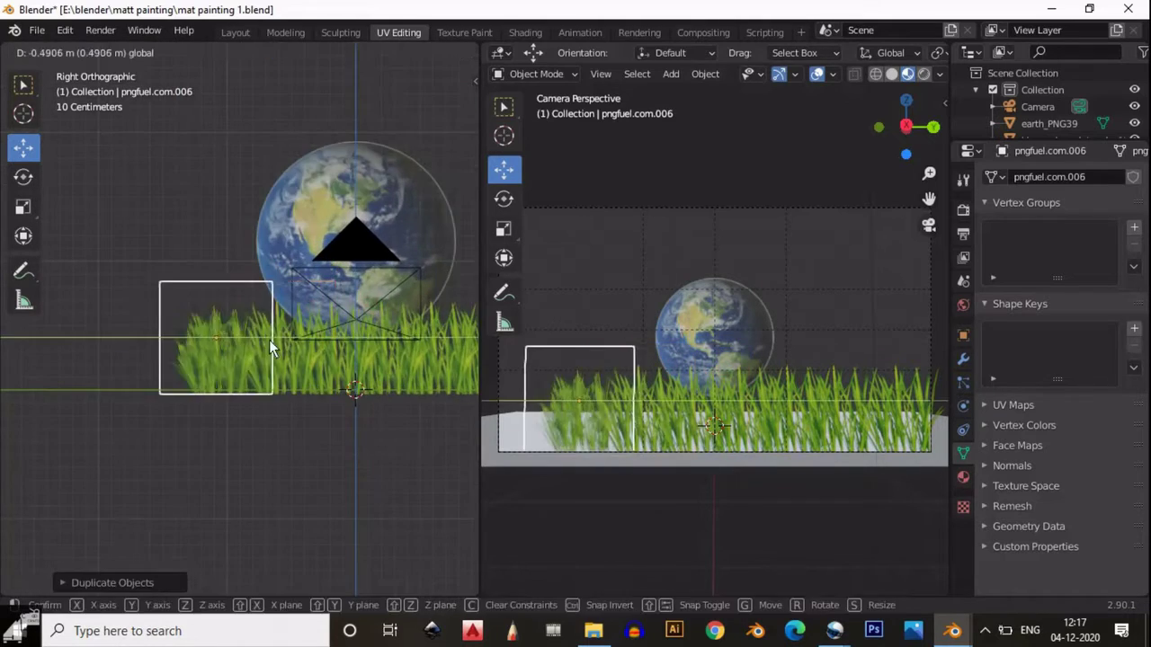
# Duplicate the grass strip and place the copies side by side along the ground.
pyautogui.click(360, 340)
pyautogui.hotkey('shift', 'd')
pyautogui.click(320, 342)
pyautogui.press('KP_1')
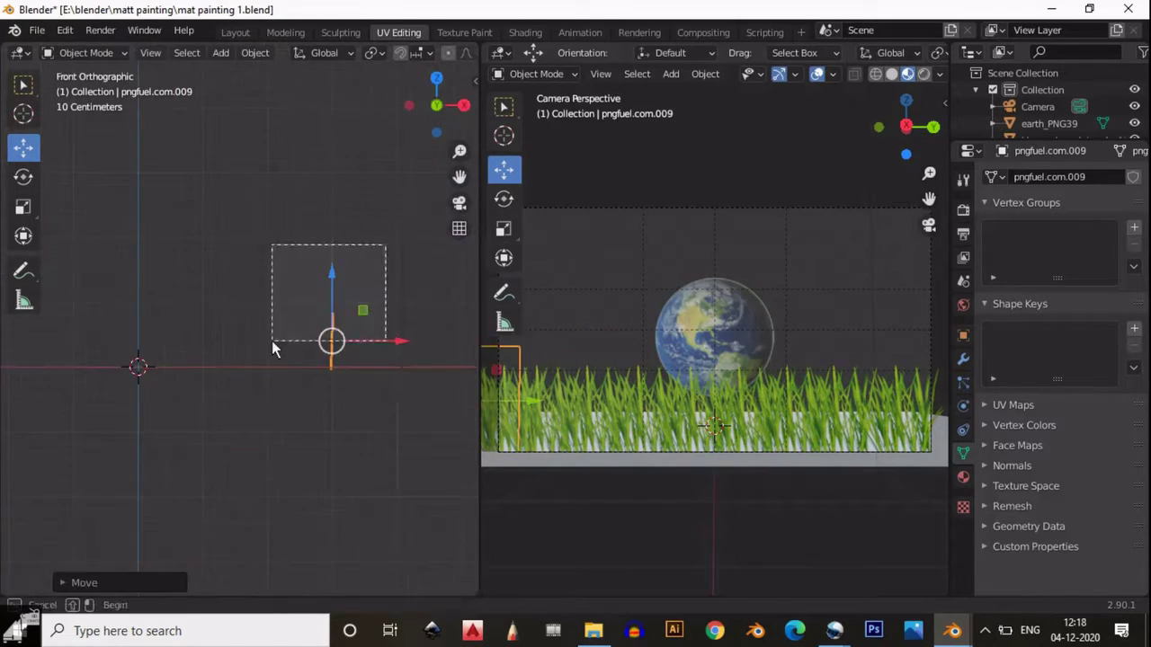
pyautogui.press('KP_7')
pyautogui.press('a')
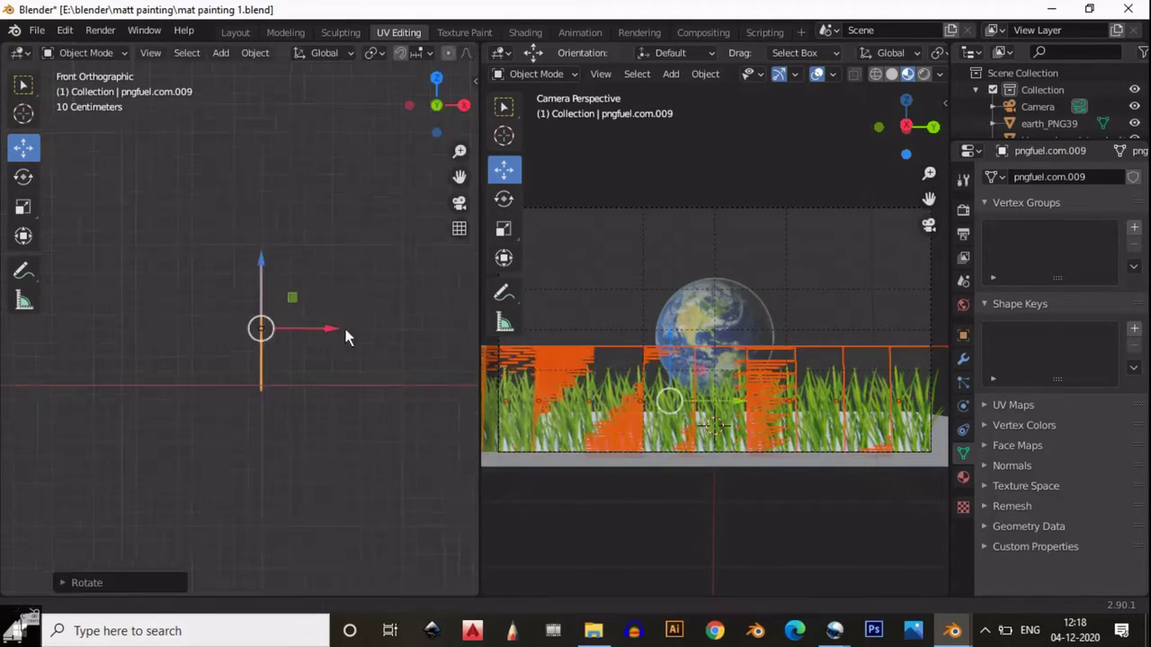
# Duplicate the whole set of grass copies and move them into a second row.
pyautogui.hotkey('shift', 'd')
pyautogui.moveTo(192, 295); pyautogui.dragTo(298, 254, button='middle')
pyautogui.press('KP_3')
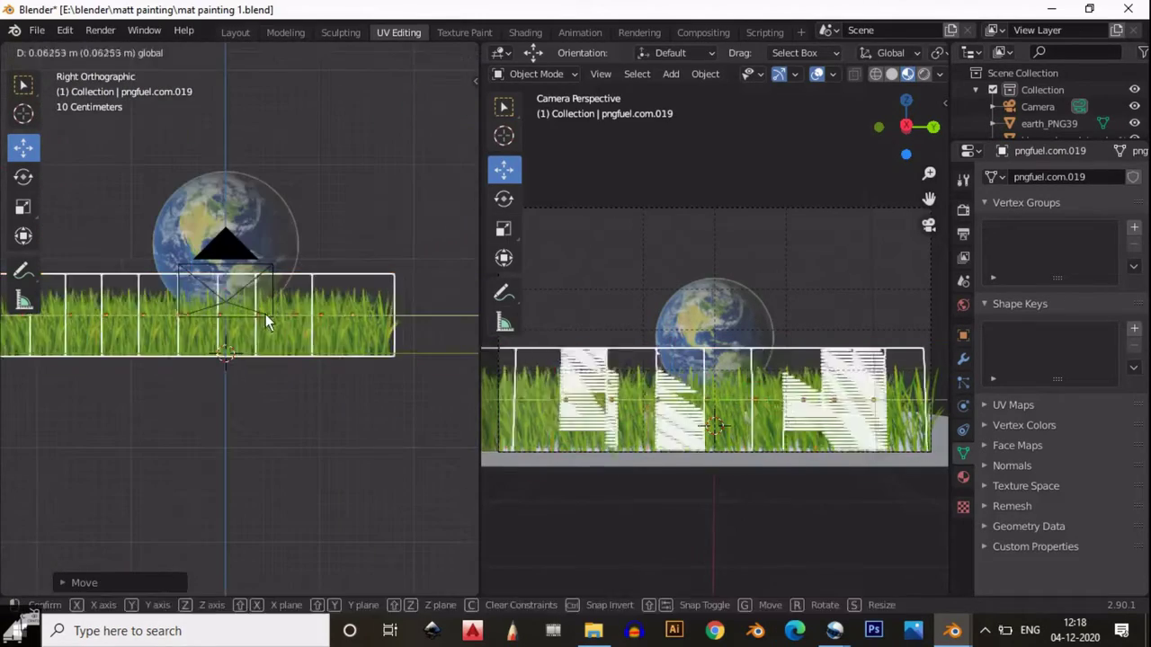
pyautogui.moveTo(303, 316)
pyautogui.mouseDown(button='middle')
pyautogui.moveTo(133, 350)
pyautogui.moveTo(286, 128)
pyautogui.moveTo(346, 263)
pyautogui.mouseUp(button='middle')
pyautogui.hotkey('alt', 'a')
# Reposition the tree plane, then rotate, duplicate and shift more grass copies into place.
pyautogui.click(109, 257)
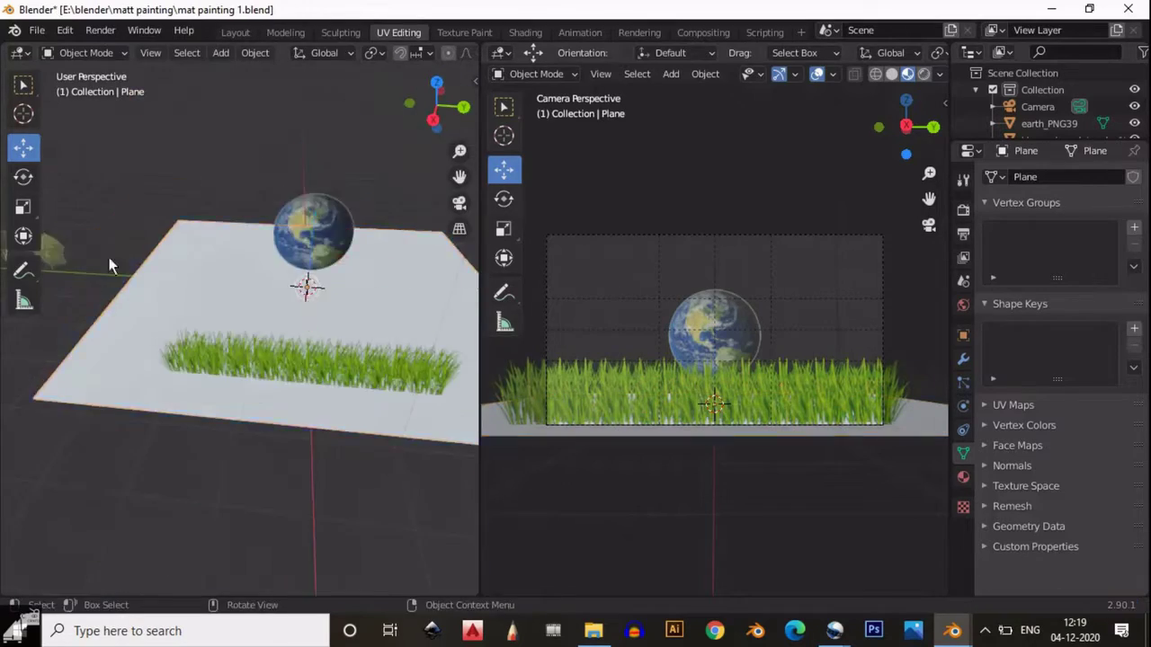
pyautogui.press('g')
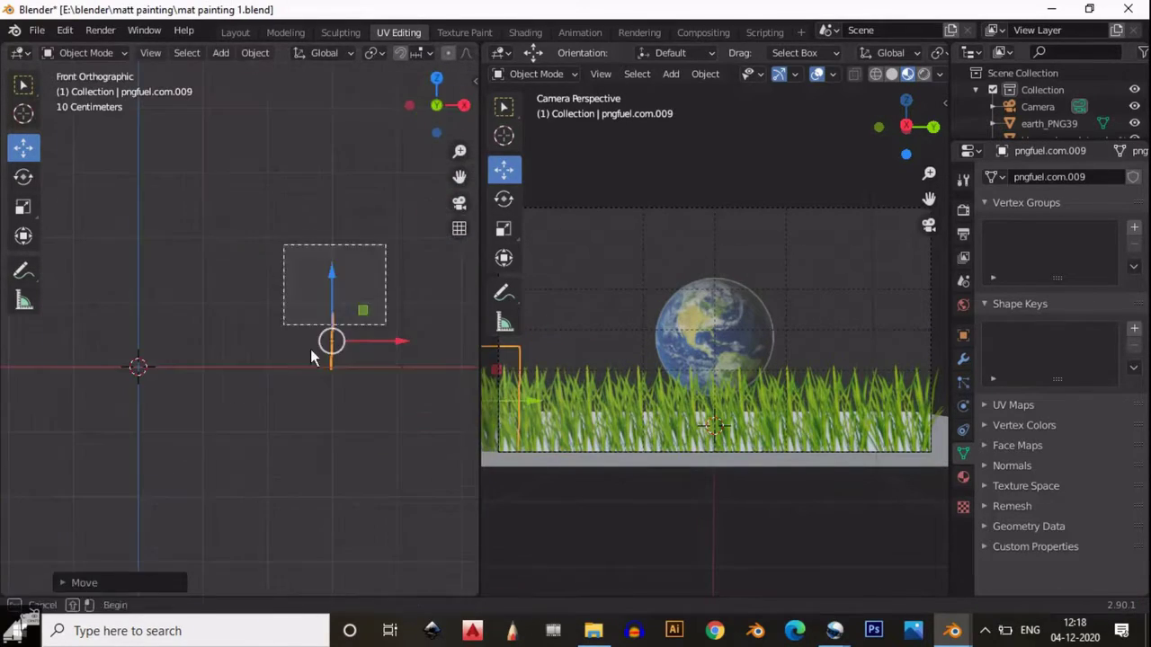
pyautogui.press('r')
pyautogui.press('KP_1')
pyautogui.click(357, 274)
pyautogui.moveTo(357, 274); pyautogui.dragTo(316, 362, button='middle')
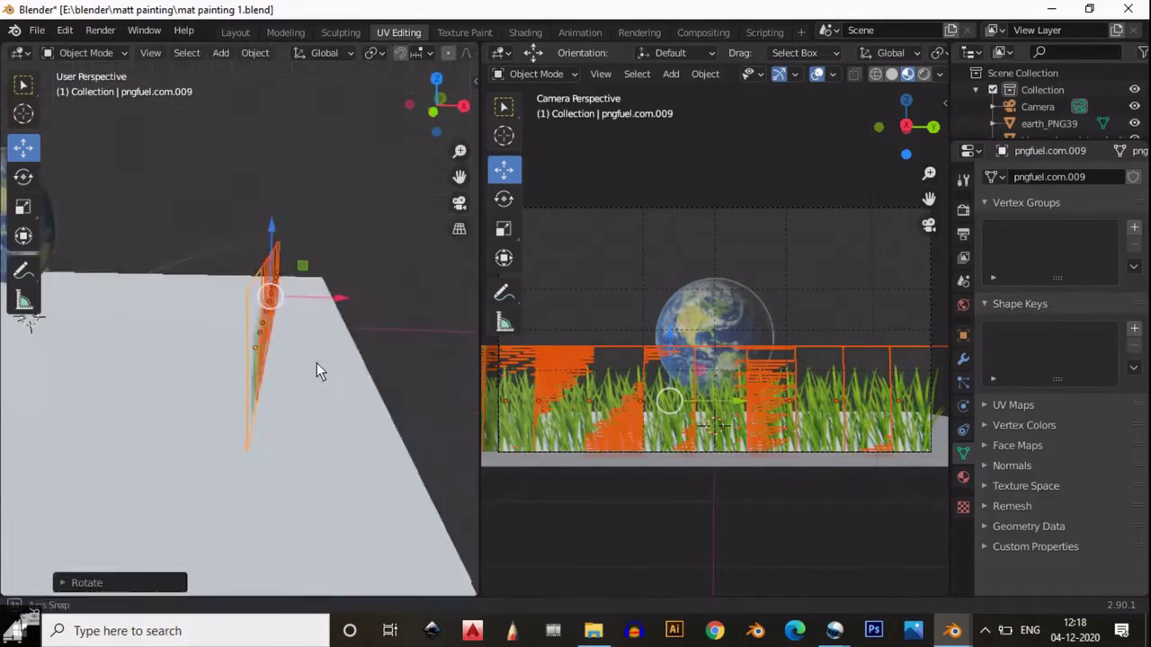
pyautogui.hotkey('shift', 'd')
pyautogui.click(334, 304)
pyautogui.press('KP_7')
pyautogui.moveTo(203, 309); pyautogui.dragTo(270, 278, button='middle')
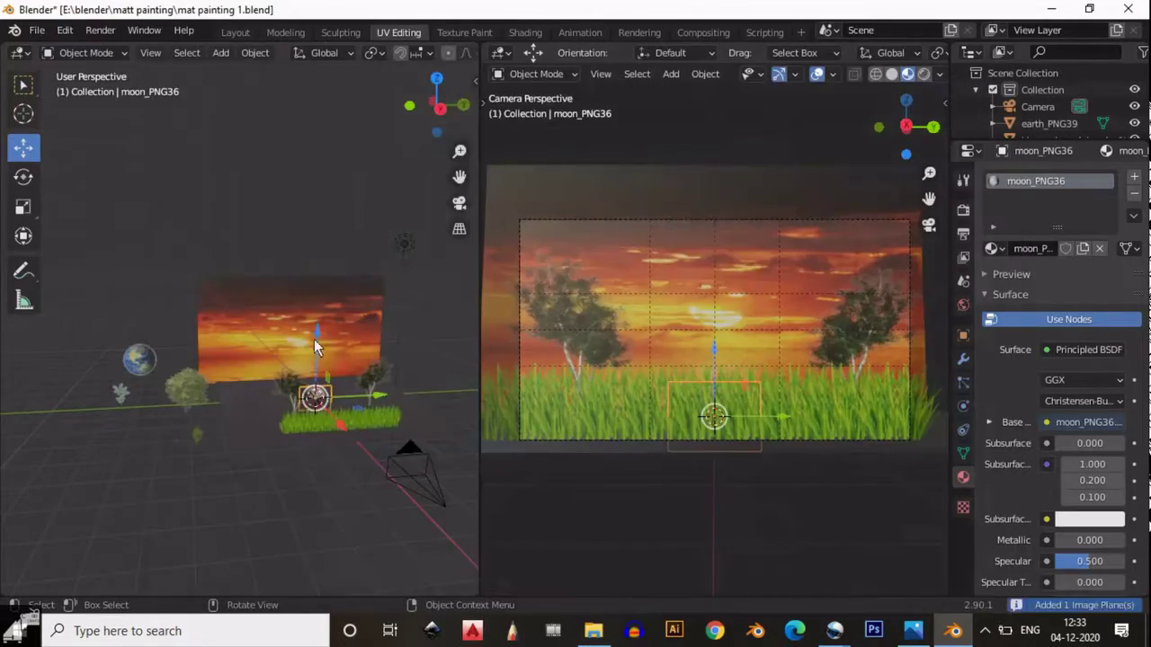
# Enlarge the moon plane and import the rocket image large.png from the png images folder.
pyautogui.press('KP_3')
pyautogui.press('s')
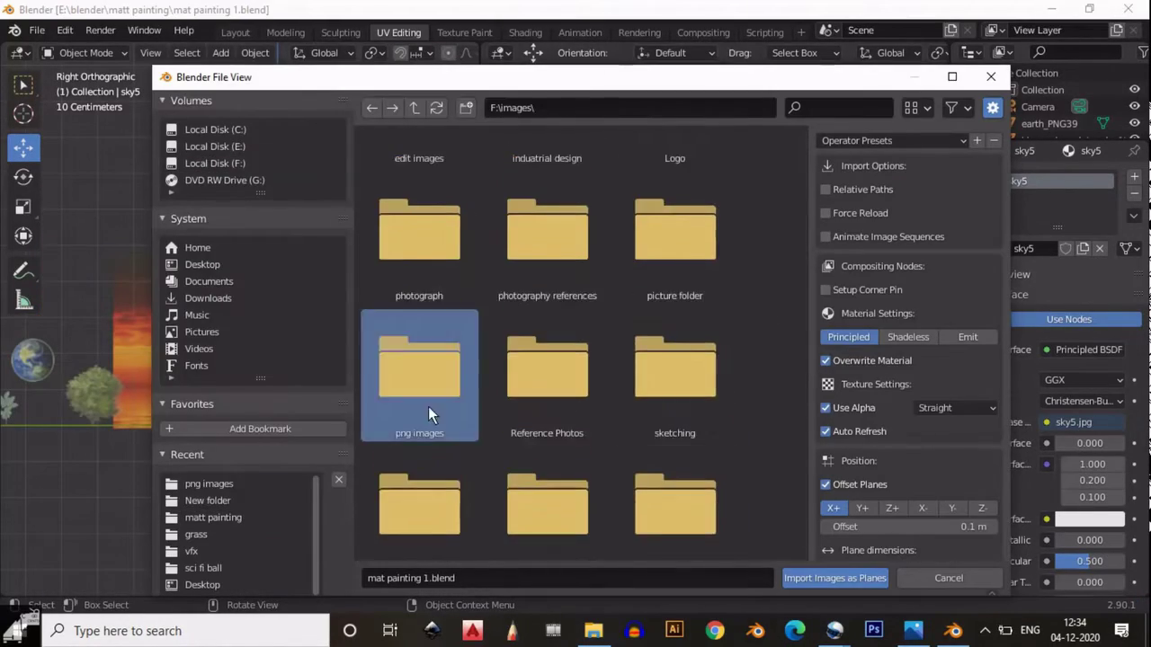
pyautogui.doubleClick(428, 415)
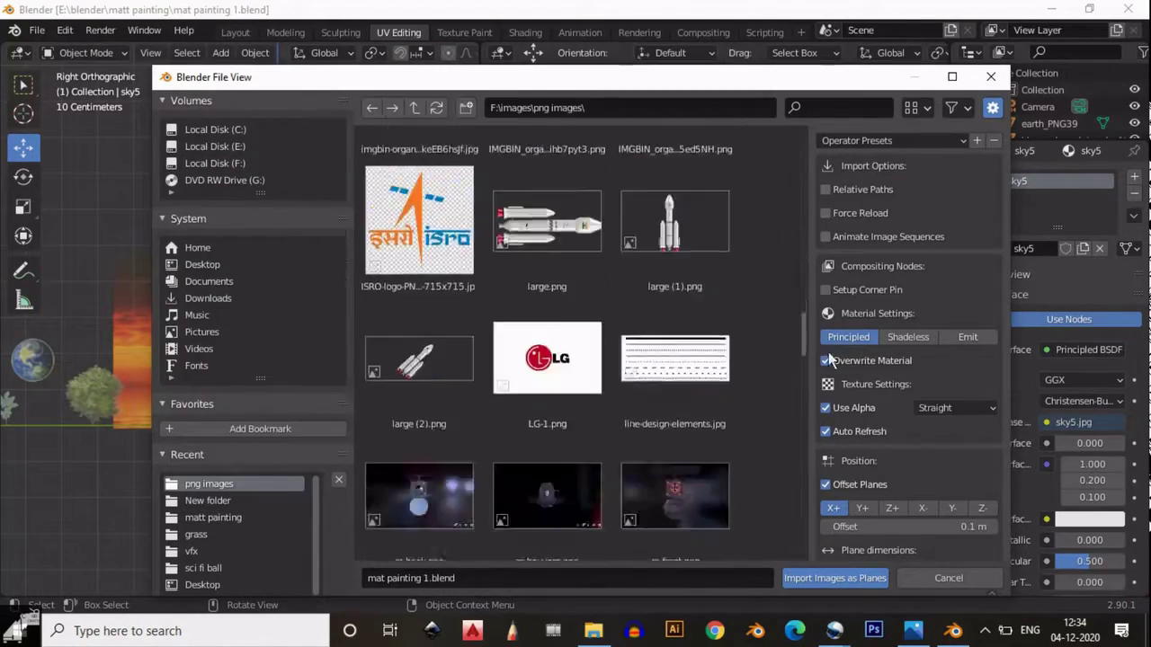
pyautogui.scroll(-5, 803, 441)
pyautogui.scroll(-5, 803, 441)
pyautogui.scroll(5, 803, 440)
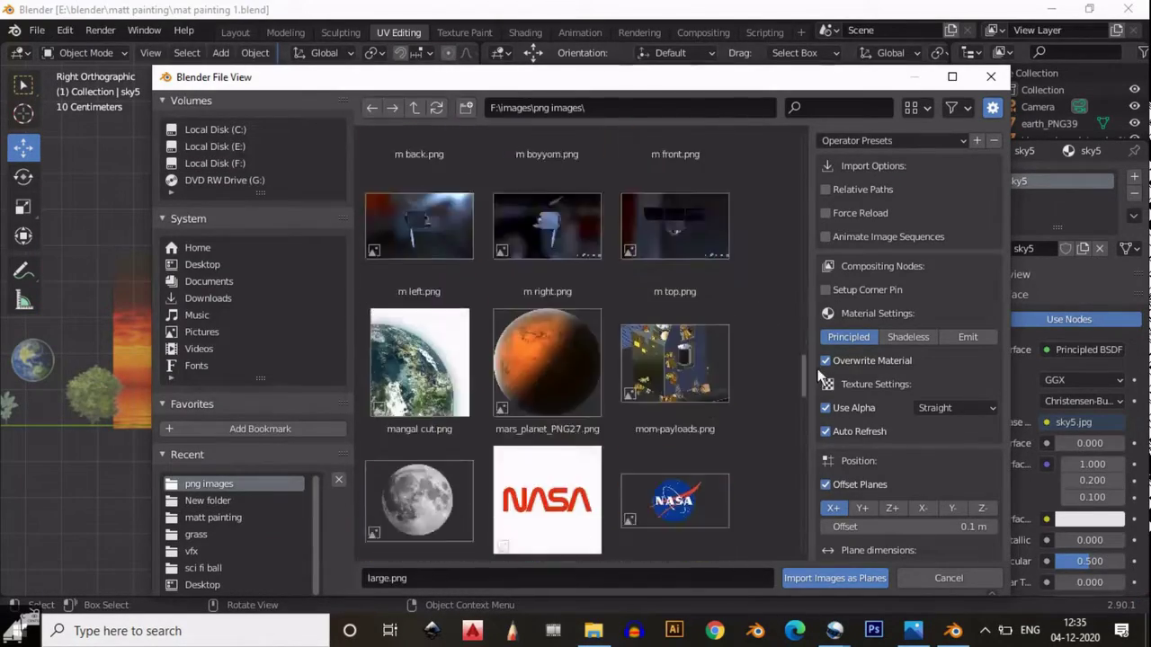
pyautogui.scroll(5, 791, 270)
# Shrink the rocket plane and rotate it upright.
pyautogui.press('s')
pyautogui.click(303, 293)
pyautogui.press('g')
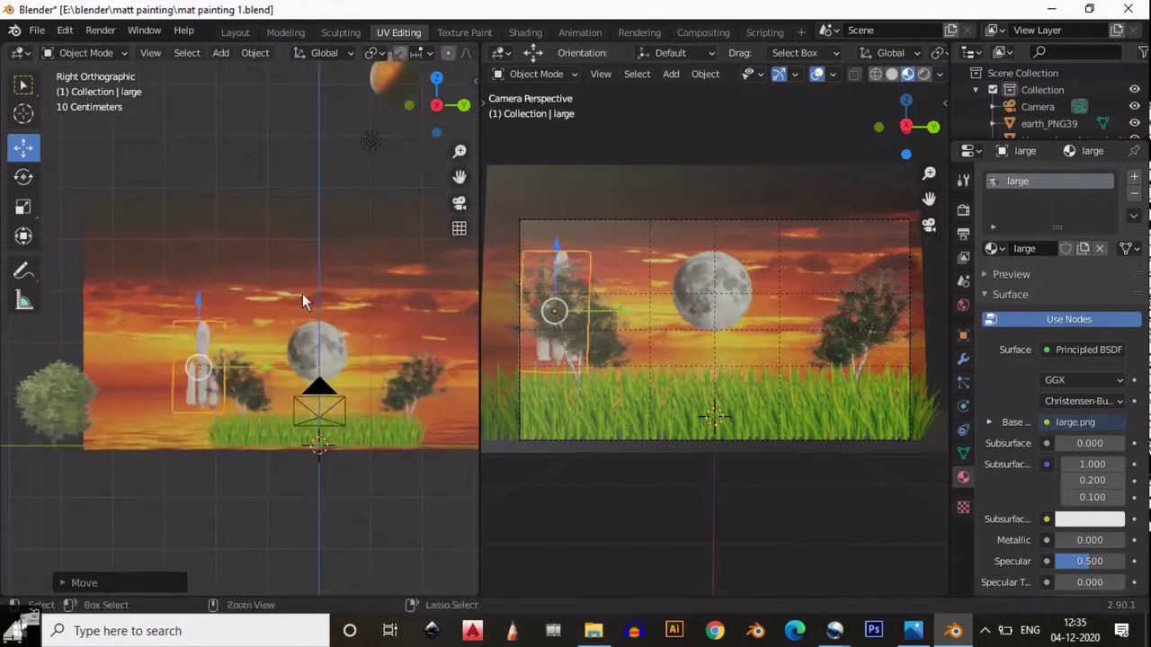
pyautogui.scroll(-2, 284, 344)
pyautogui.click(297, 253)
pyautogui.scroll(3, 340, 216)
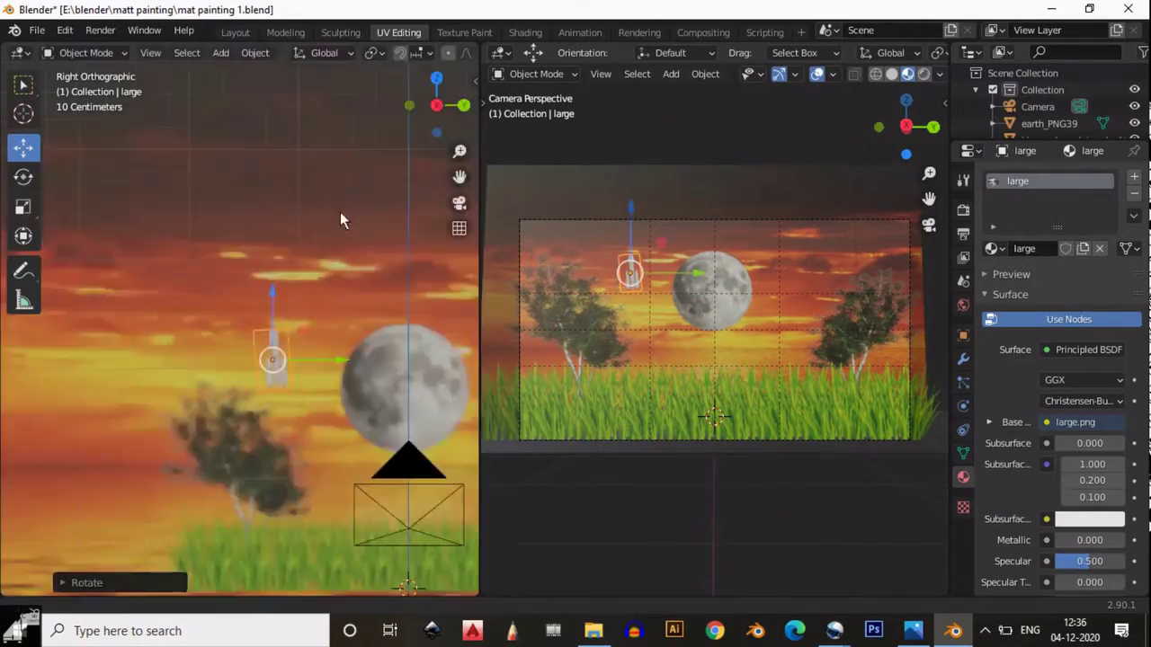
pyautogui.scroll(2, 372, 198)
pyautogui.moveTo(372, 198); pyautogui.dragTo(269, 386, button='middle')
# Move the rocket plane so it stands in the grass.
pyautogui.press('g')
pyautogui.scroll(-2, 276, 389)
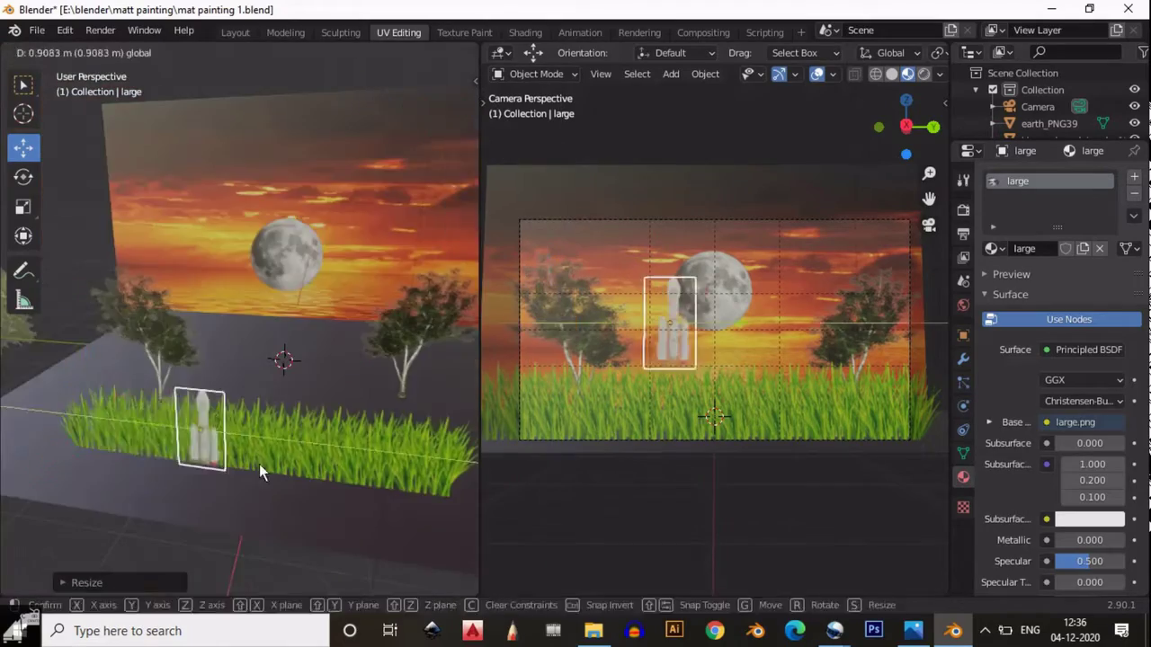
pyautogui.press('ctrl+KP_1')
pyautogui.click(279, 304)
pyautogui.moveTo(279, 304); pyautogui.dragTo(219, 363, button='middle')
pyautogui.press('g')
pyautogui.click(219, 363)
pyautogui.press('KP_3')
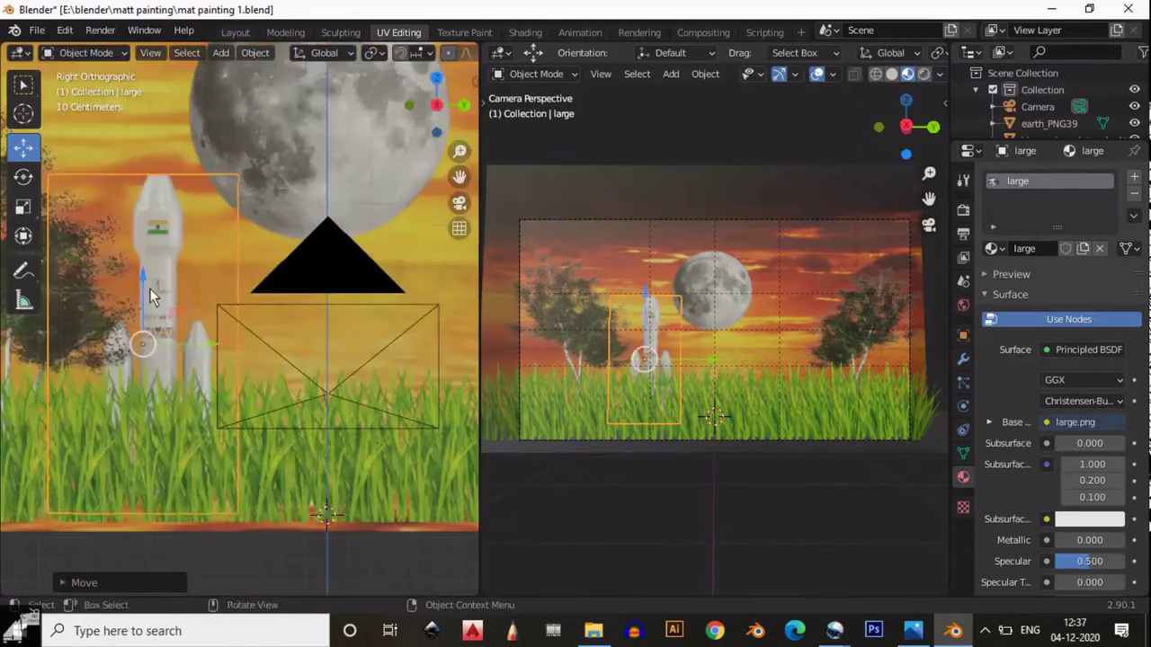
pyautogui.scroll(-2, 150, 288)
# Move the moon plane to sit beside the tree.
pyautogui.click(197, 311)
pyautogui.scroll(-1, 161, 292)
pyautogui.scroll(-2, 161, 291)
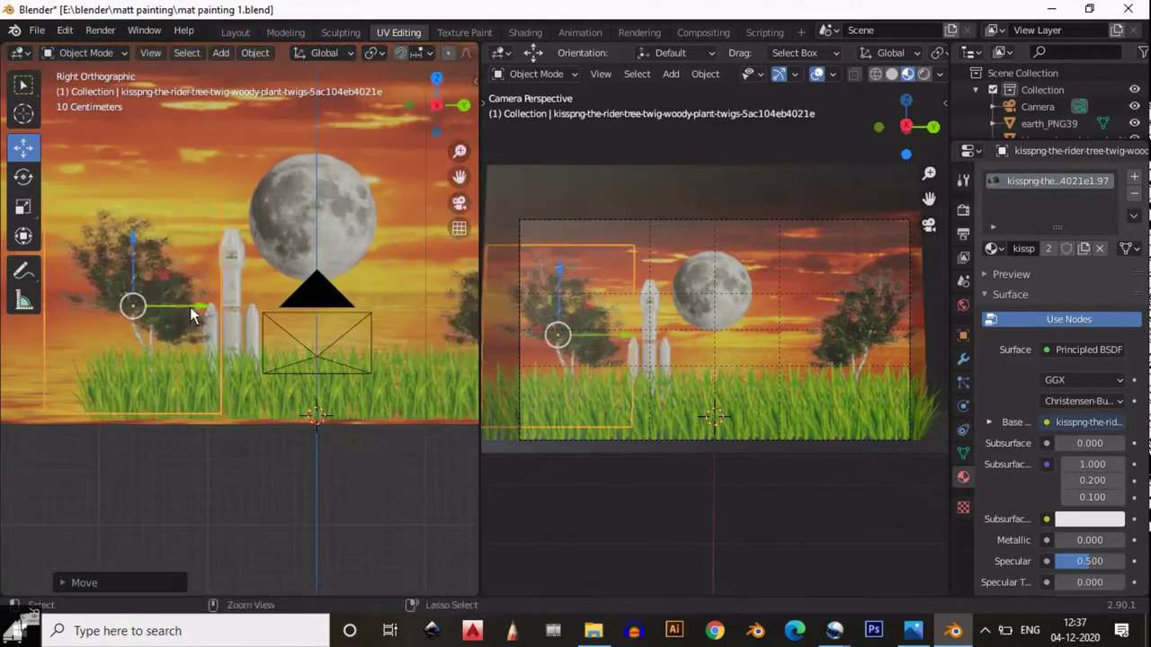
pyautogui.scroll(-2, 337, 308)
pyautogui.keyDown('shift'); pyautogui.moveTo(337, 308); pyautogui.dragTo(368, 328, button='middle'); pyautogui.keyUp('shift')
pyautogui.click(90, 220)
pyautogui.press('g')
pyautogui.click(213, 227)
pyautogui.click(213, 228)
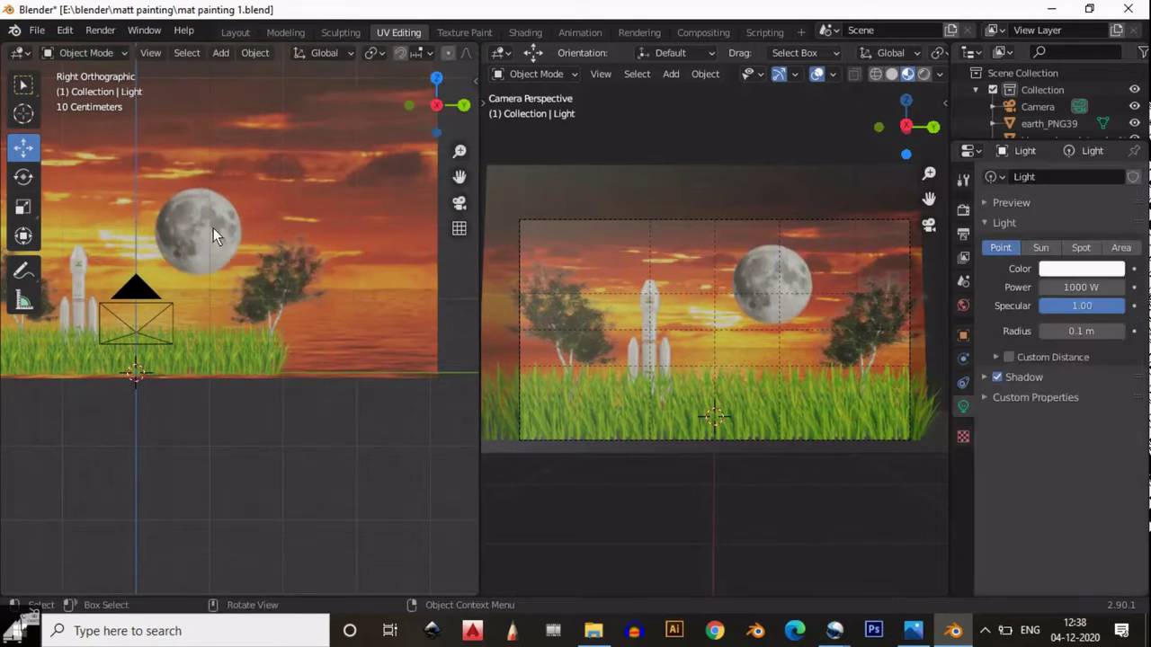
pyautogui.click(211, 216)
# Shrink the moon plane, then select the rocket to move it.
pyautogui.click(206, 225)
pyautogui.click(206, 232)
pyautogui.press('s')
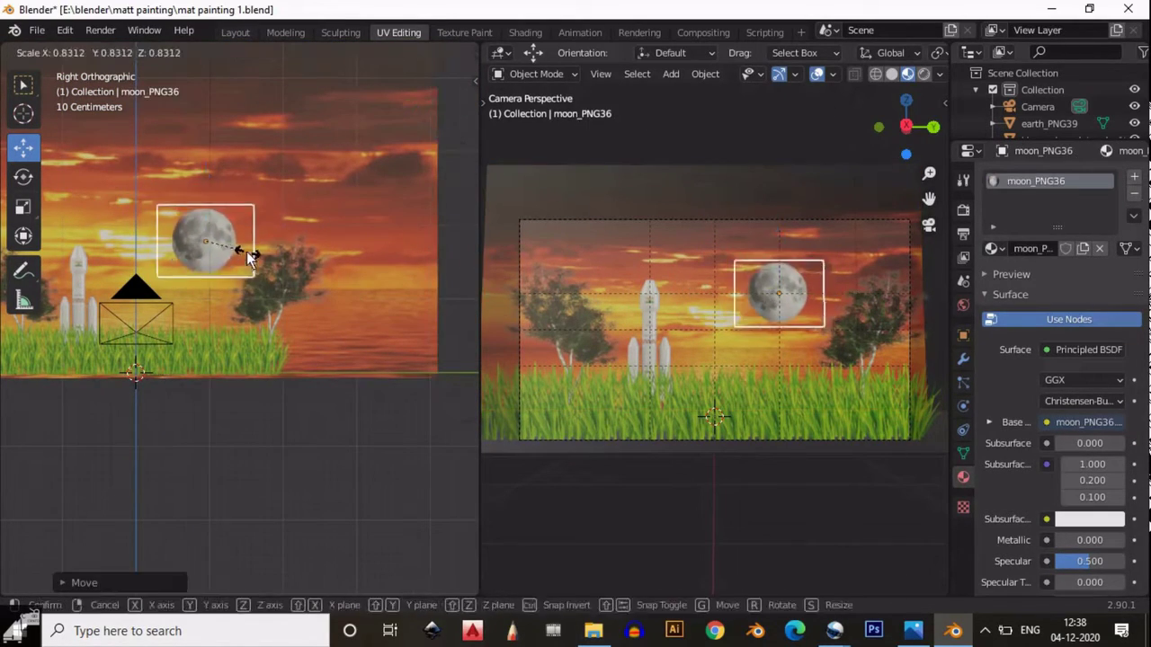
pyautogui.click(246, 251)
pyautogui.scroll(3, 97, 320)
pyautogui.click(251, 264)
pyautogui.press('g')
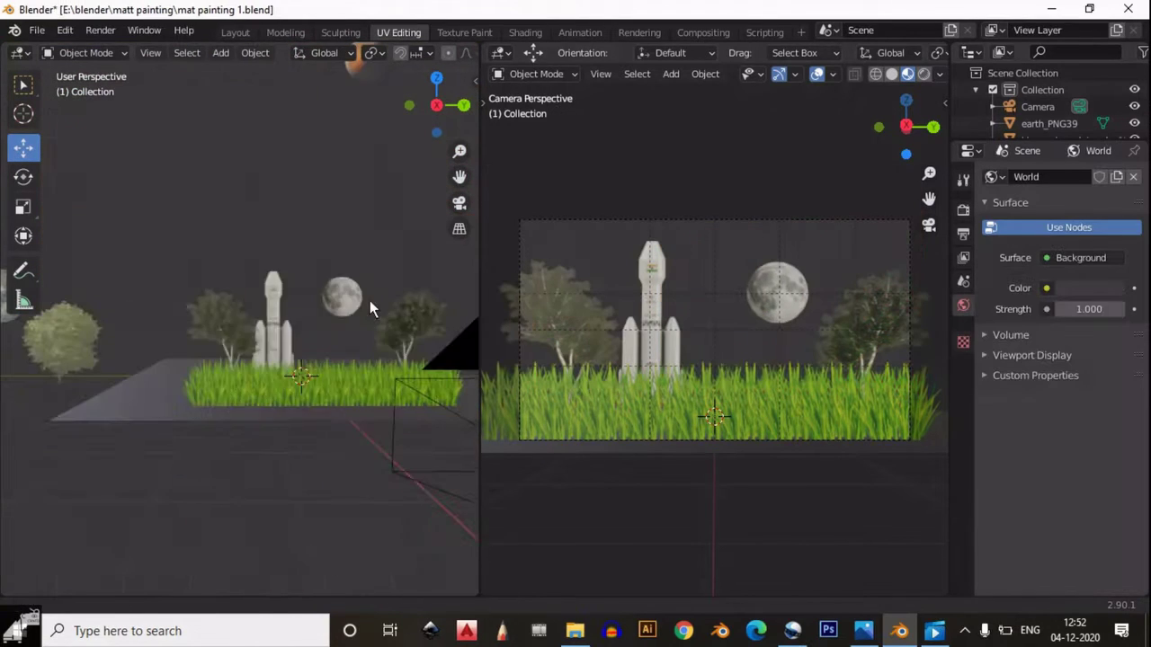
# Import the starry sky image unnamed.jpg from Downloads as a plane.
pyautogui.hotkey('shift', 'a')
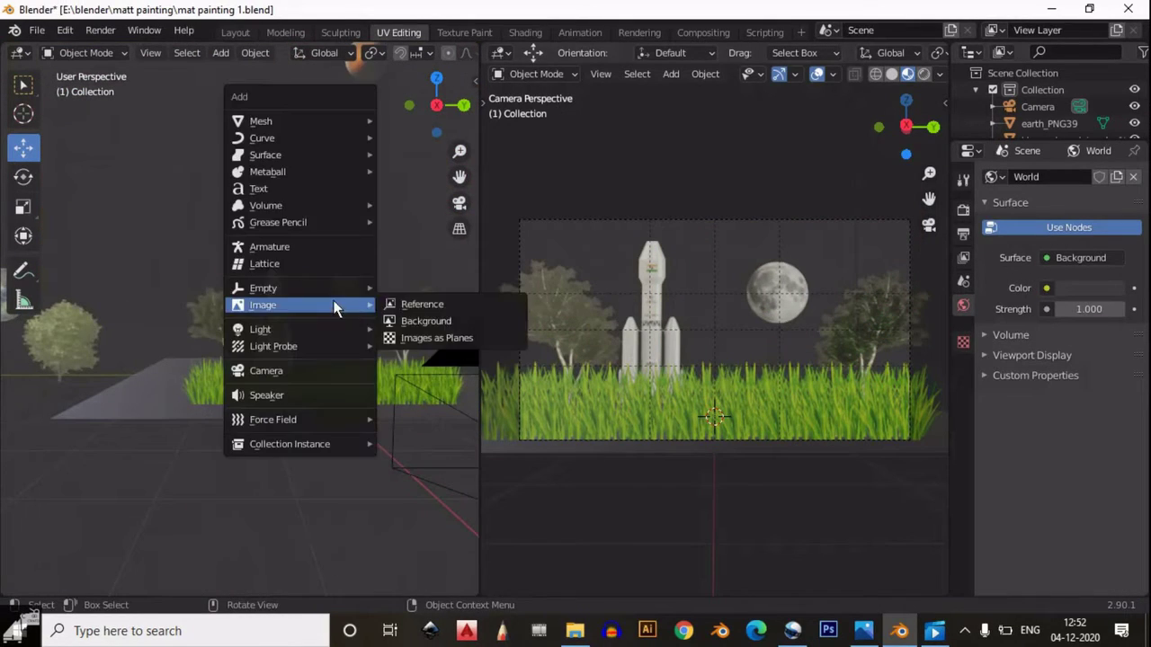
pyautogui.click(416, 338)
pyautogui.click(207, 297)
pyautogui.scroll(-3, 566, 407)
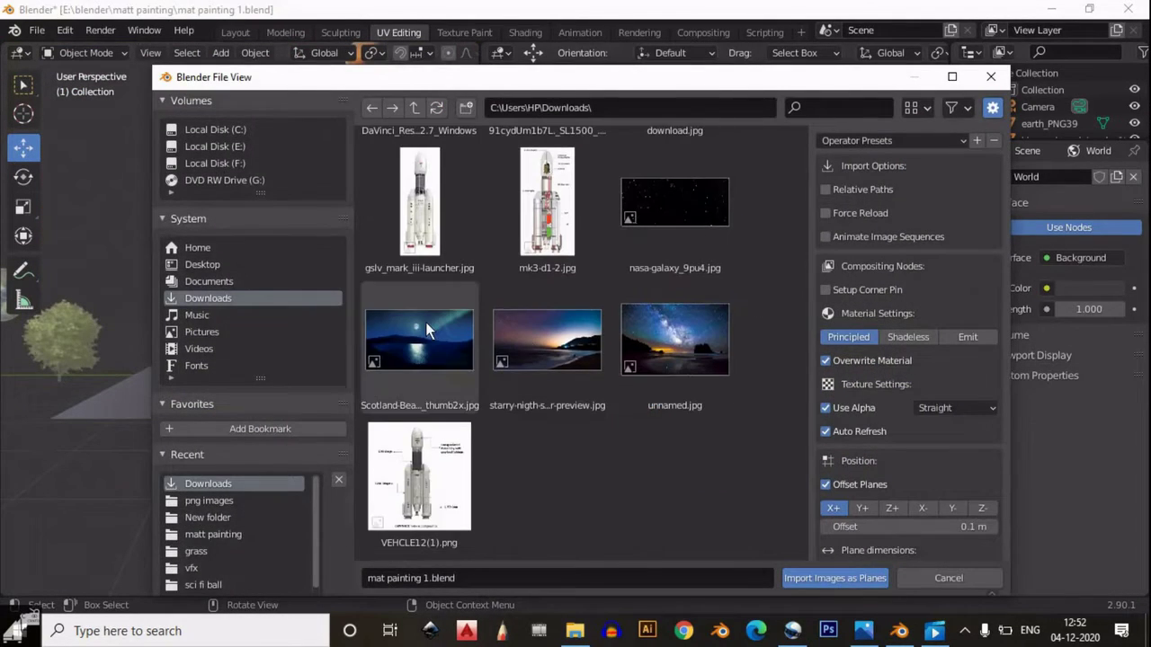
pyautogui.click(662, 339)
pyautogui.click(834, 578)
# Scale the starry sky plane up to fill the background behind the scene.
pyautogui.press('s')
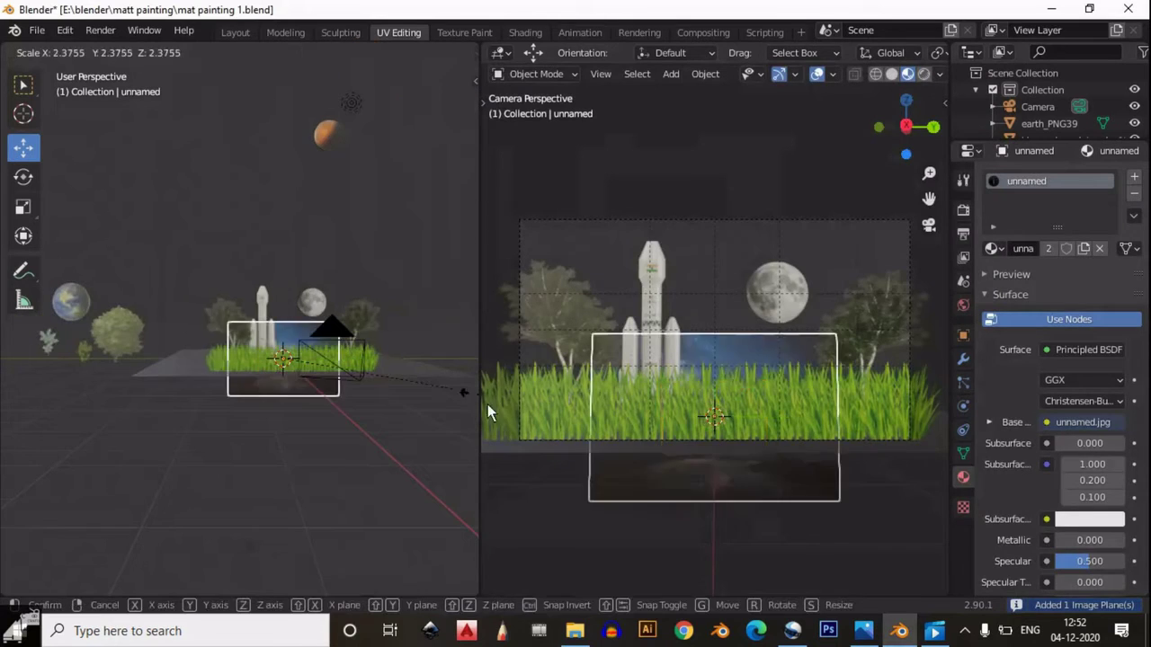
pyautogui.click(227, 492)
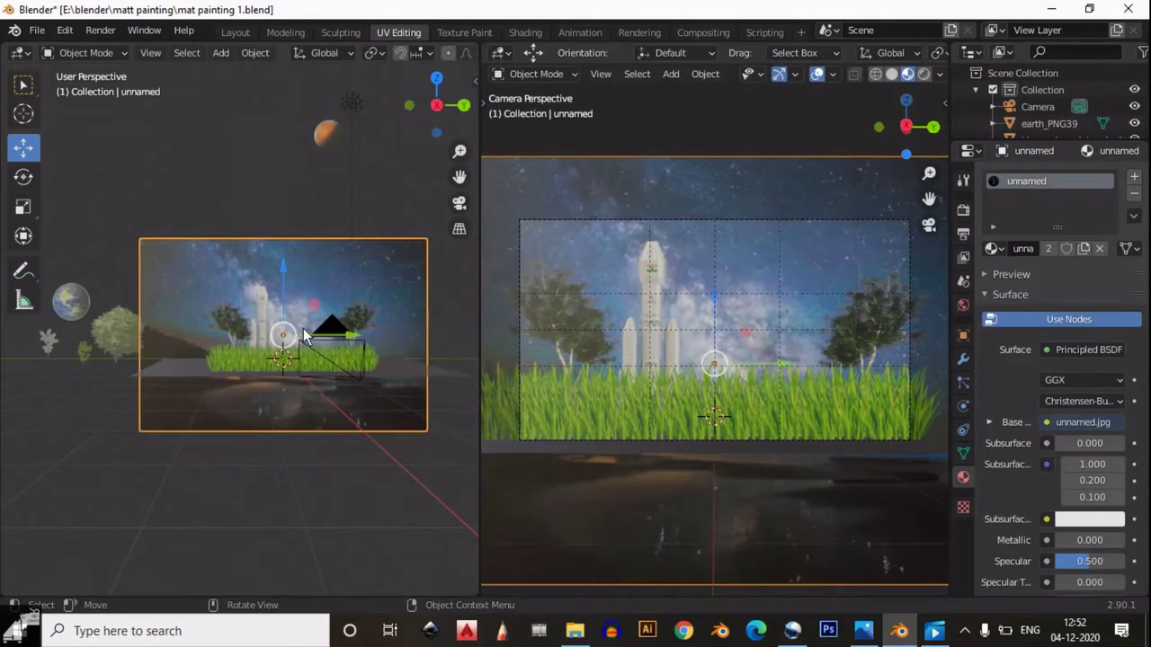
pyautogui.press('s')
pyautogui.click(311, 292)
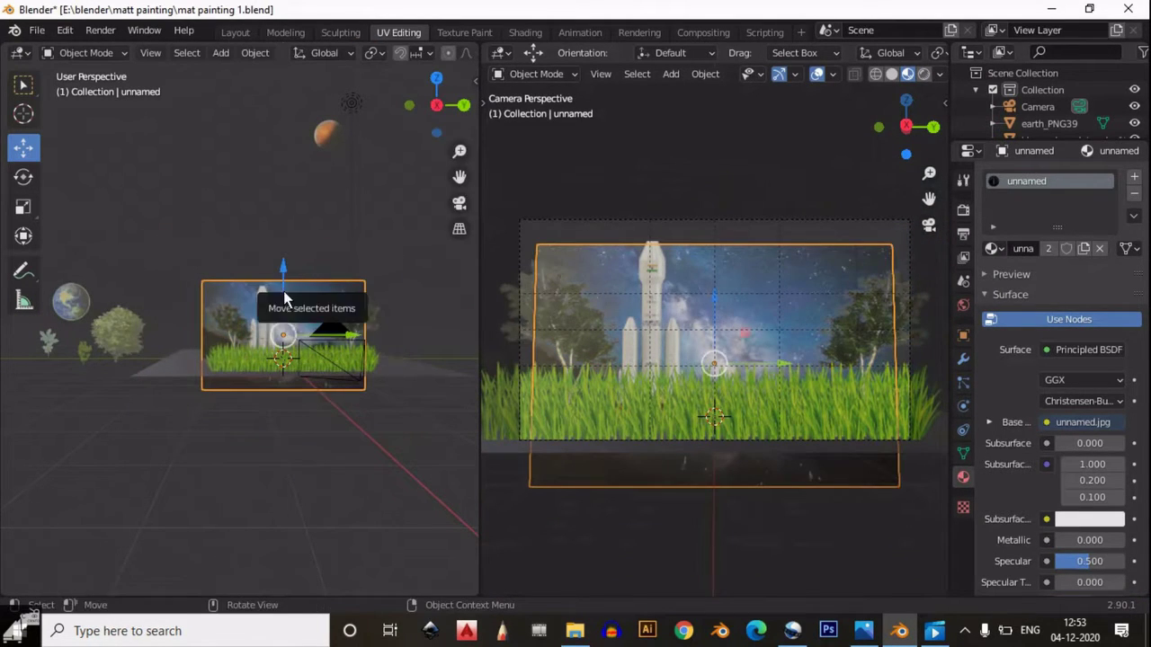
pyautogui.hotkey('ctrl', 'z')
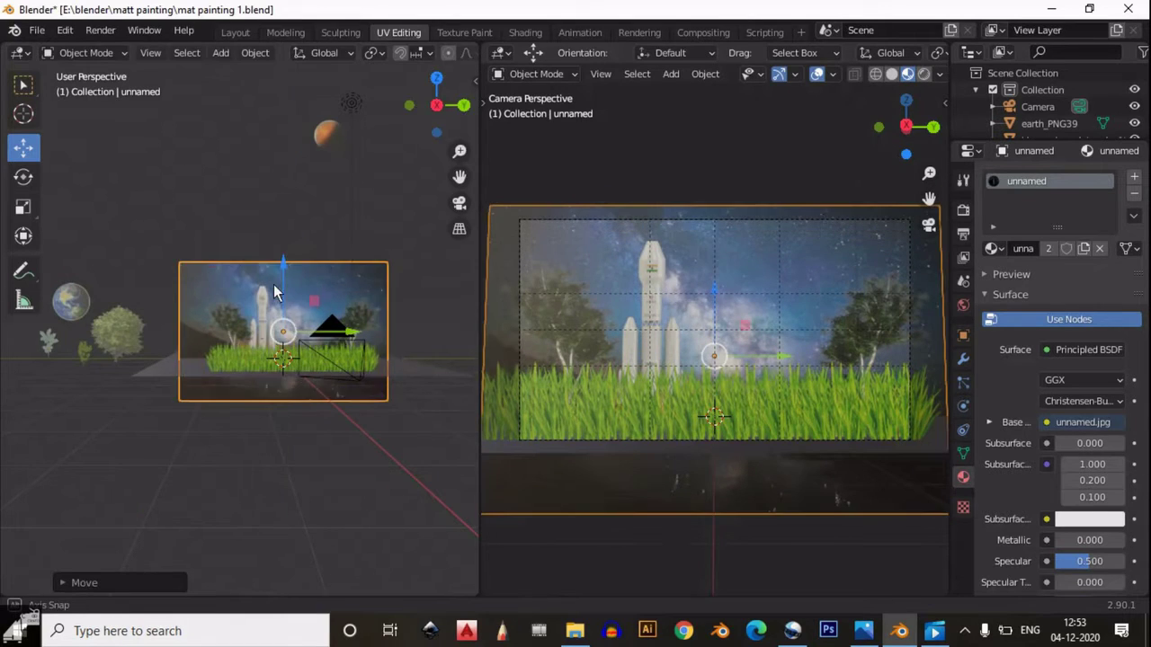
pyautogui.moveTo(281, 265)
pyautogui.mouseDown(button='middle')
pyautogui.moveTo(348, 332)
pyautogui.moveTo(296, 309)
pyautogui.mouseUp(button='middle')
pyautogui.press('g')
pyautogui.press('Escape')
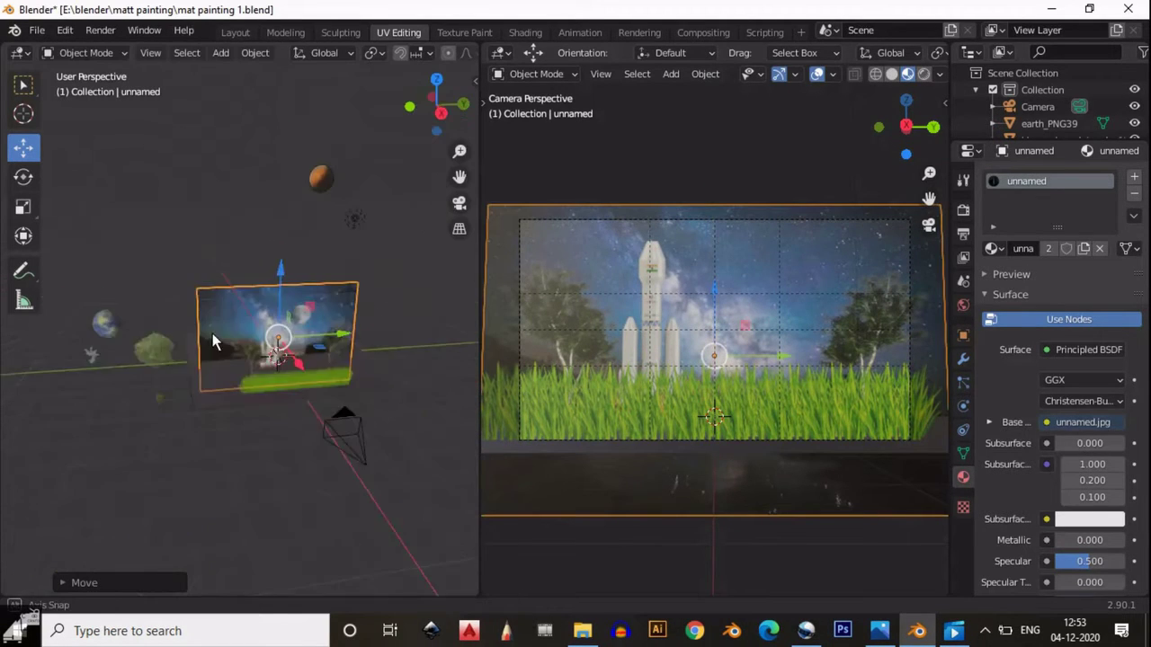
# Nudge the moon within the sky in Right view and shrink it.
pyautogui.click(304, 339)
pyautogui.click(437, 103)
pyautogui.scroll(5, 374, 293)
pyautogui.moveTo(374, 293); pyautogui.dragTo(364, 308)
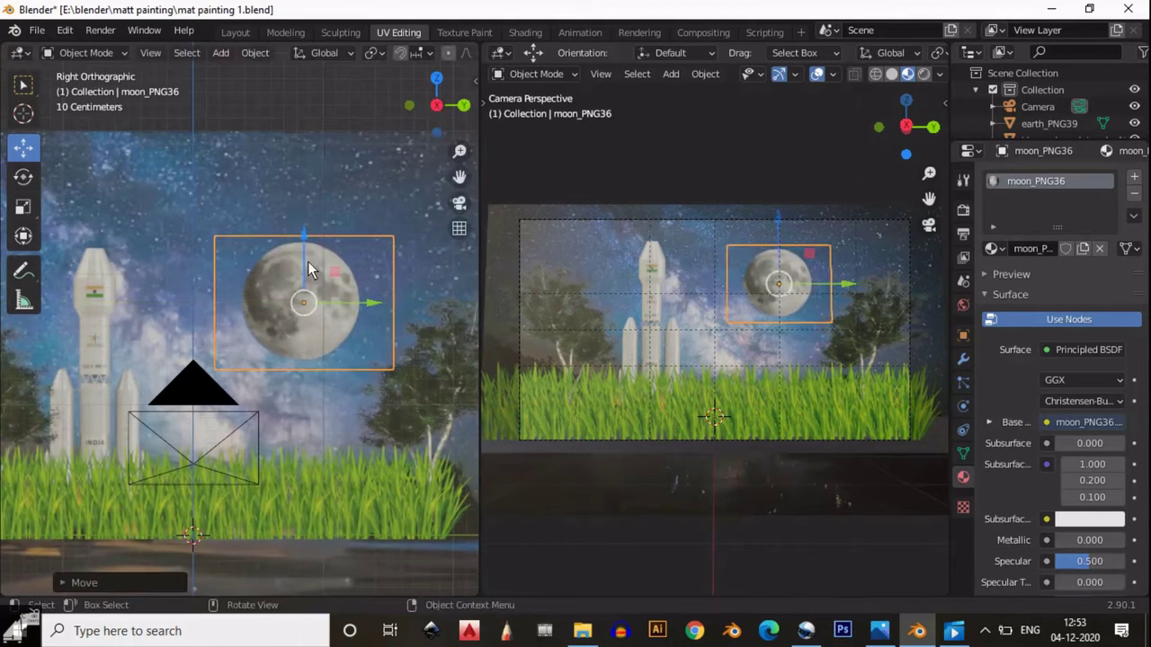
pyautogui.press('s')
pyautogui.click(338, 305)
pyautogui.scroll(-1, 304, 214)
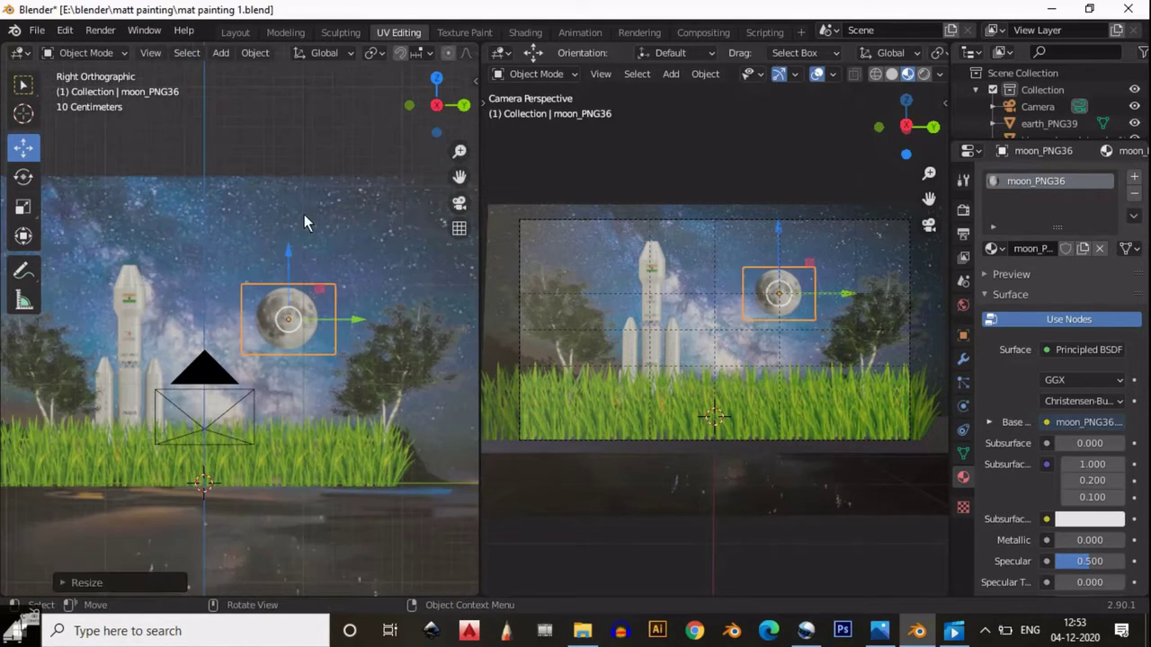
# Select the mars planet image, return to side view, and open the World colour settings.
pyautogui.click(297, 123)
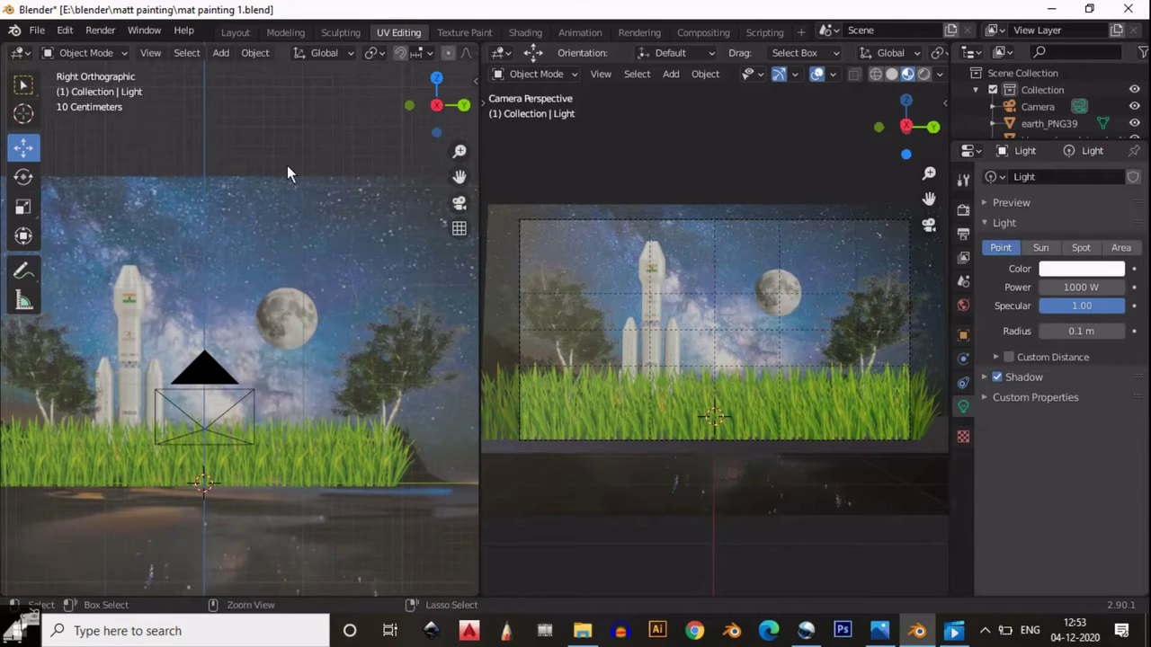
pyautogui.moveTo(286, 165)
pyautogui.keyDown('ctrl'); pyautogui.mouseDown(button='middle')
pyautogui.moveTo(275, 294)
pyautogui.moveTo(329, 317)
pyautogui.moveTo(377, 228)
pyautogui.moveTo(301, 95)
pyautogui.mouseUp(button='middle'); pyautogui.keyUp('ctrl')
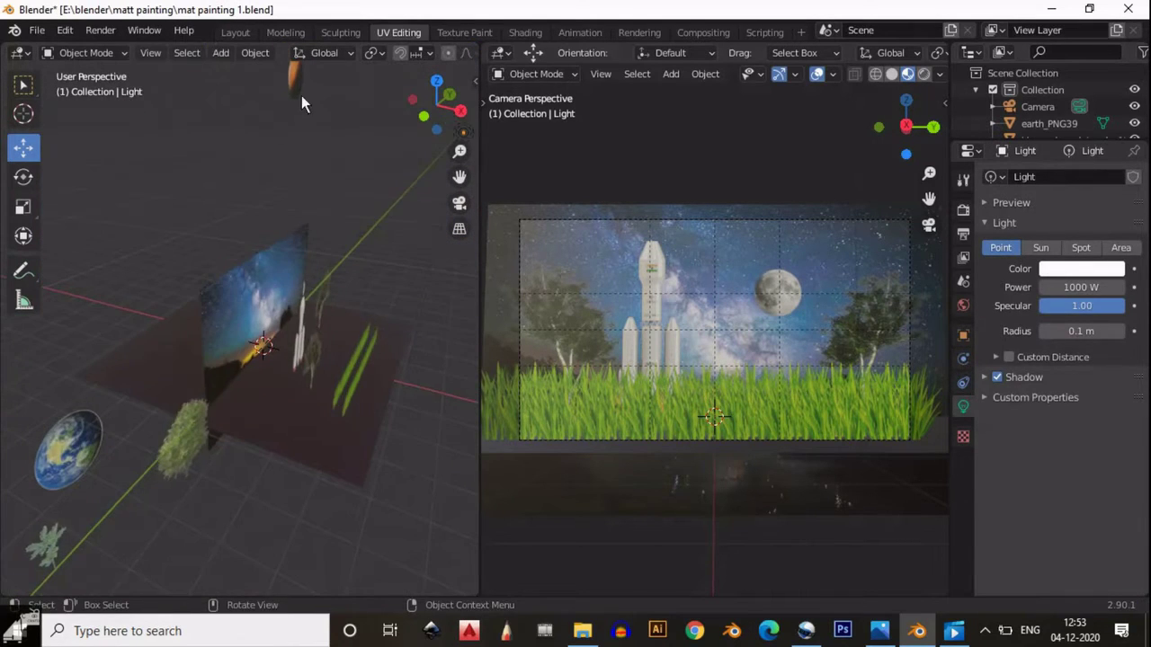
pyautogui.click(295, 81)
pyautogui.click(459, 112)
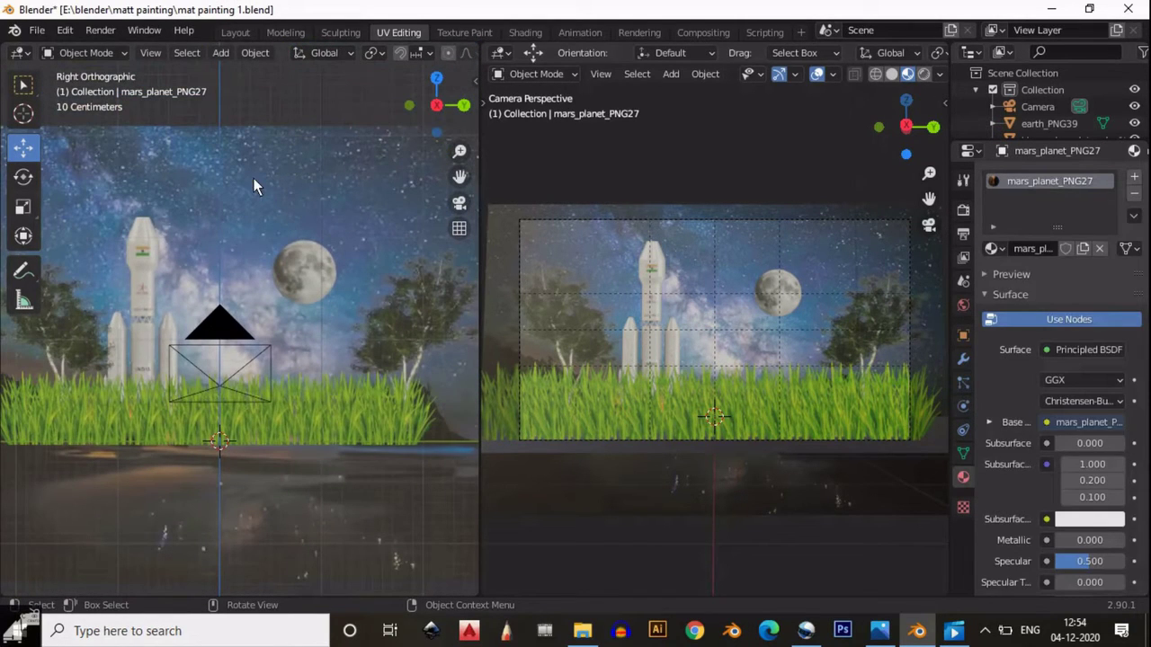
pyautogui.click(963, 305)
pyautogui.click(1083, 288)
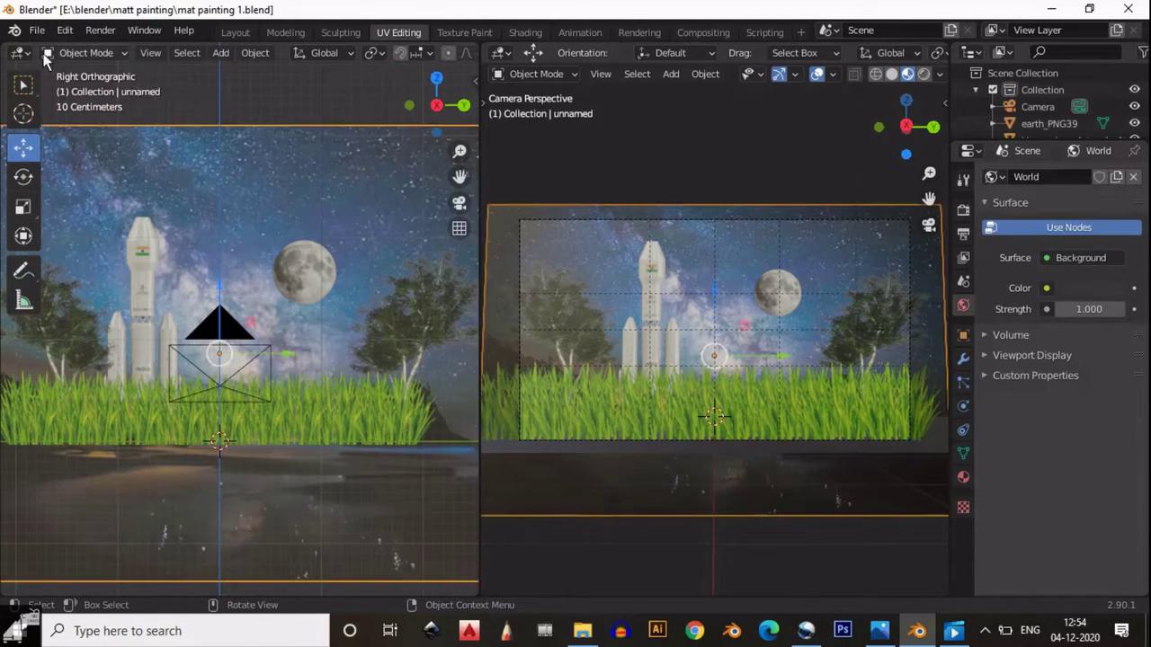
# Turn the left area into the Shader Editor and preview the scene in rendered shading.
pyautogui.click(20, 53)
pyautogui.click(61, 208)
pyautogui.scroll(3, 203, 202)
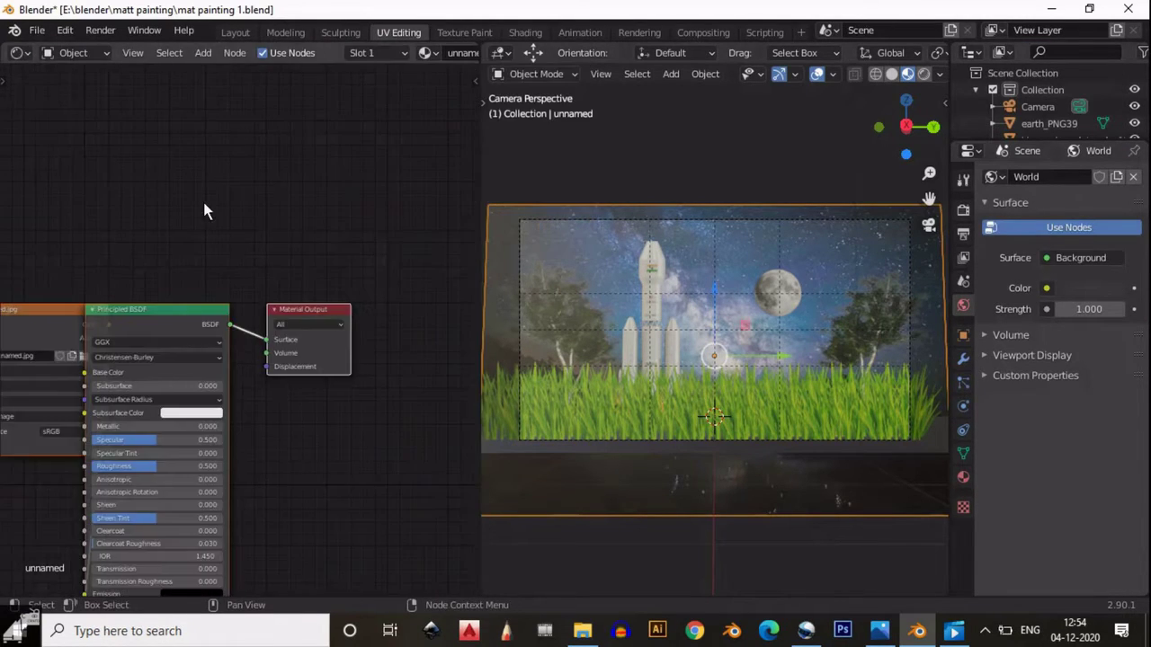
pyautogui.press('Home')
pyautogui.click(923, 74)
pyautogui.scroll(2, 244, 246)
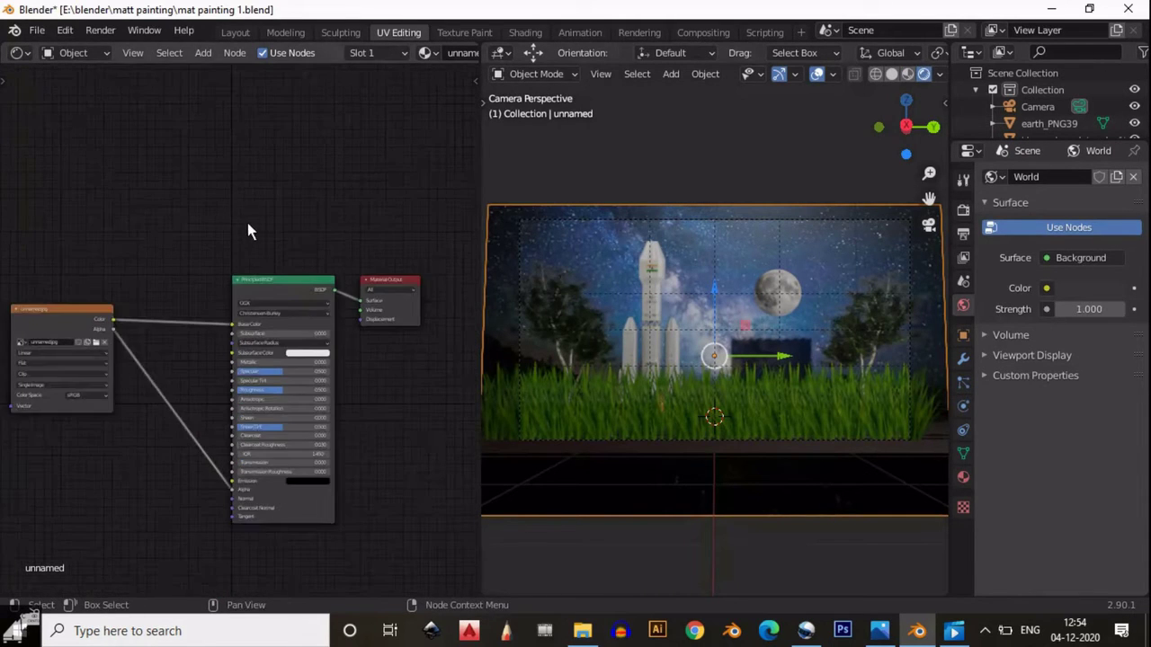
pyautogui.scroll(2, 247, 222)
# Set the World background colour to black.
pyautogui.click(964, 478)
pyautogui.click(963, 305)
pyautogui.click(1079, 289)
pyautogui.moveTo(1111, 63); pyautogui.dragTo(1131, 215)
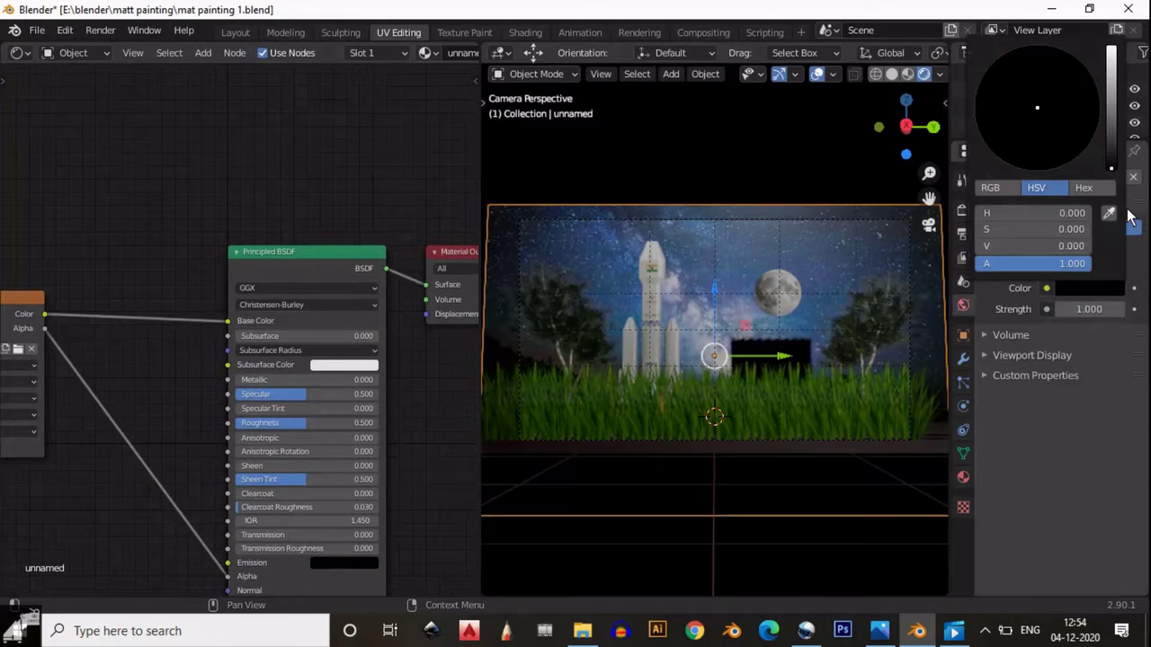
pyautogui.scroll(-2, 354, 205)
pyautogui.scroll(-2, 360, 314)
pyautogui.scroll(1, 375, 233)
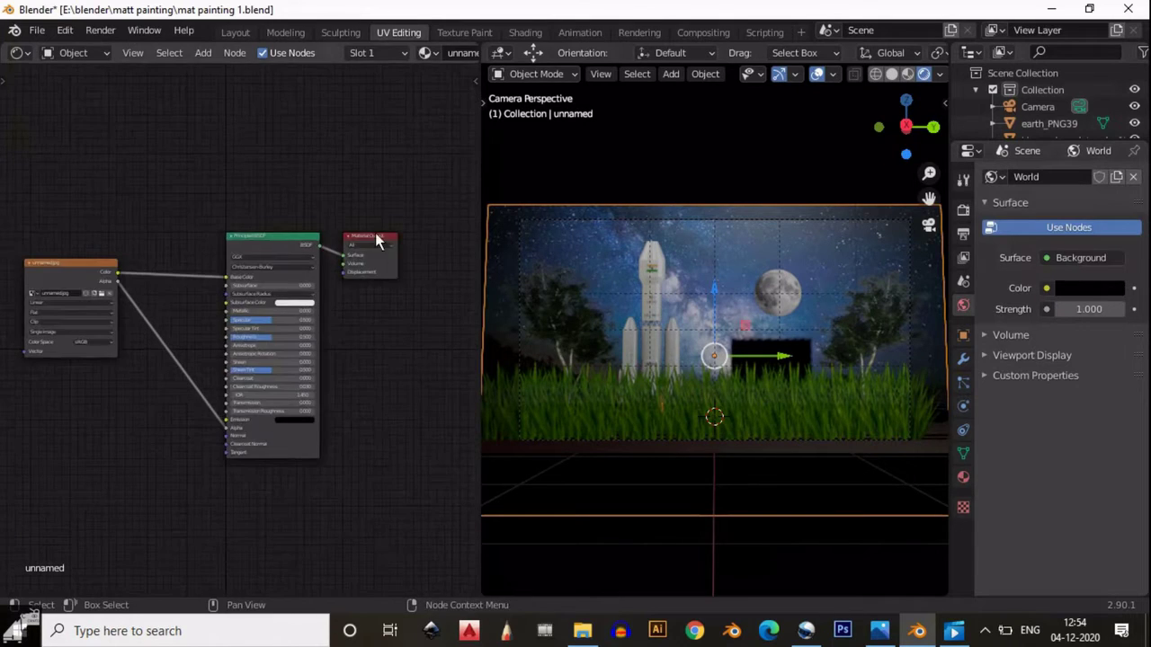
pyautogui.scroll(-1, 374, 238)
# Add an Emission node and a Mix Shader between the Principled BSDF and the output.
pyautogui.hotkey('shift', 'a')
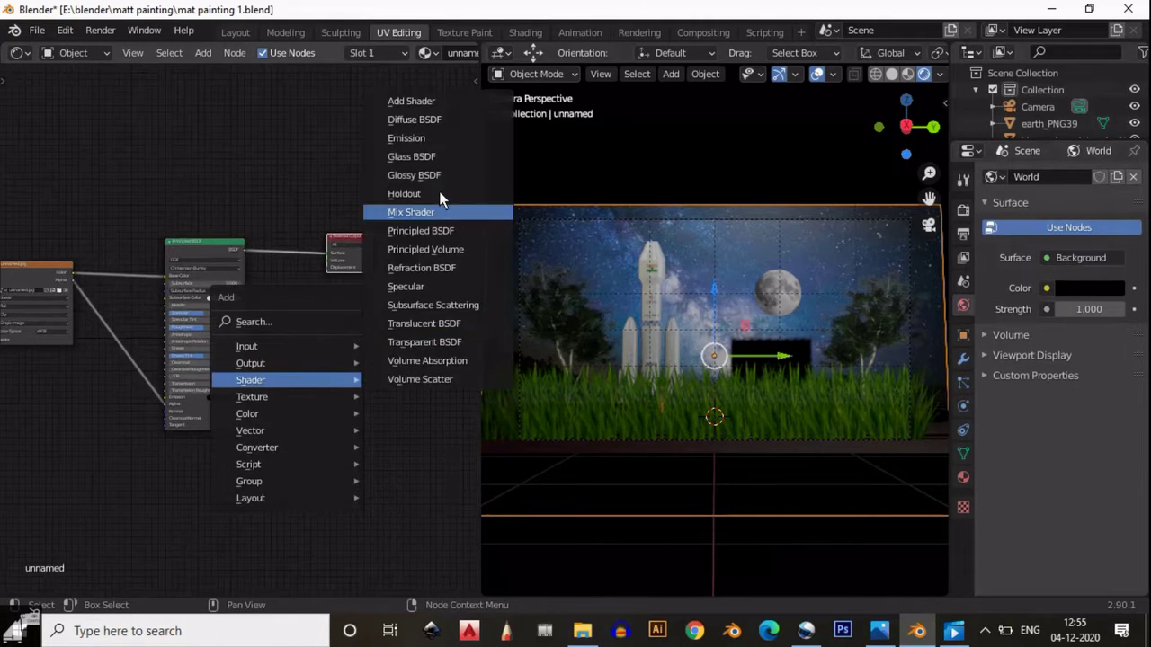
pyautogui.click(442, 142)
pyautogui.hotkey('shift', 'a')
pyautogui.click(427, 383)
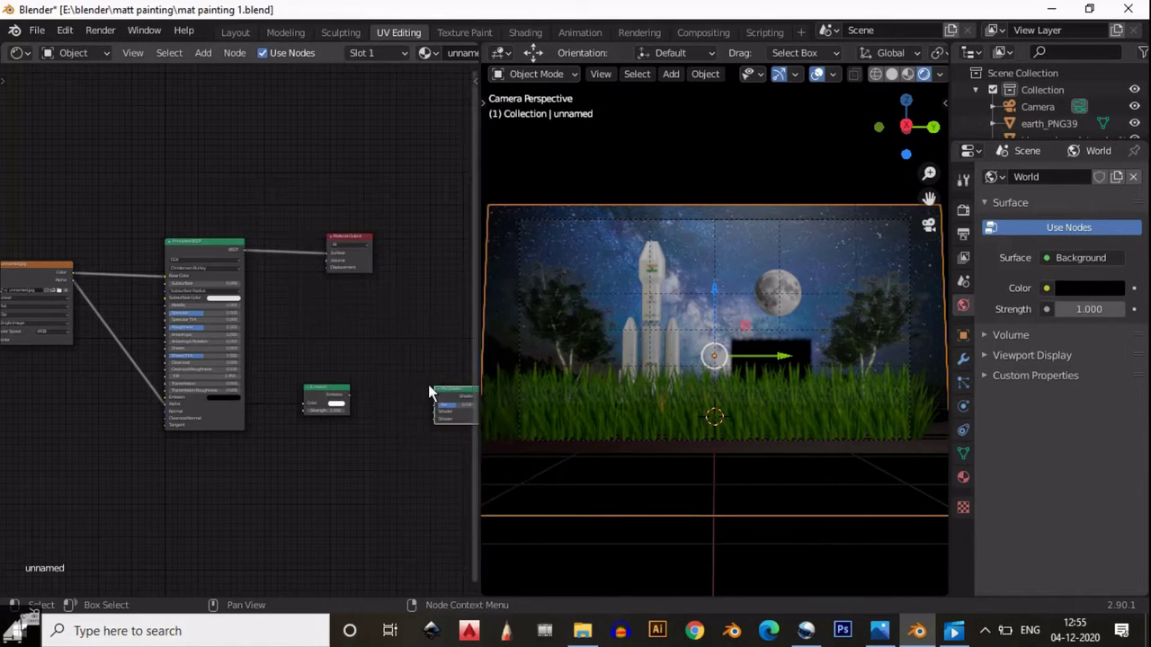
pyautogui.click(319, 238)
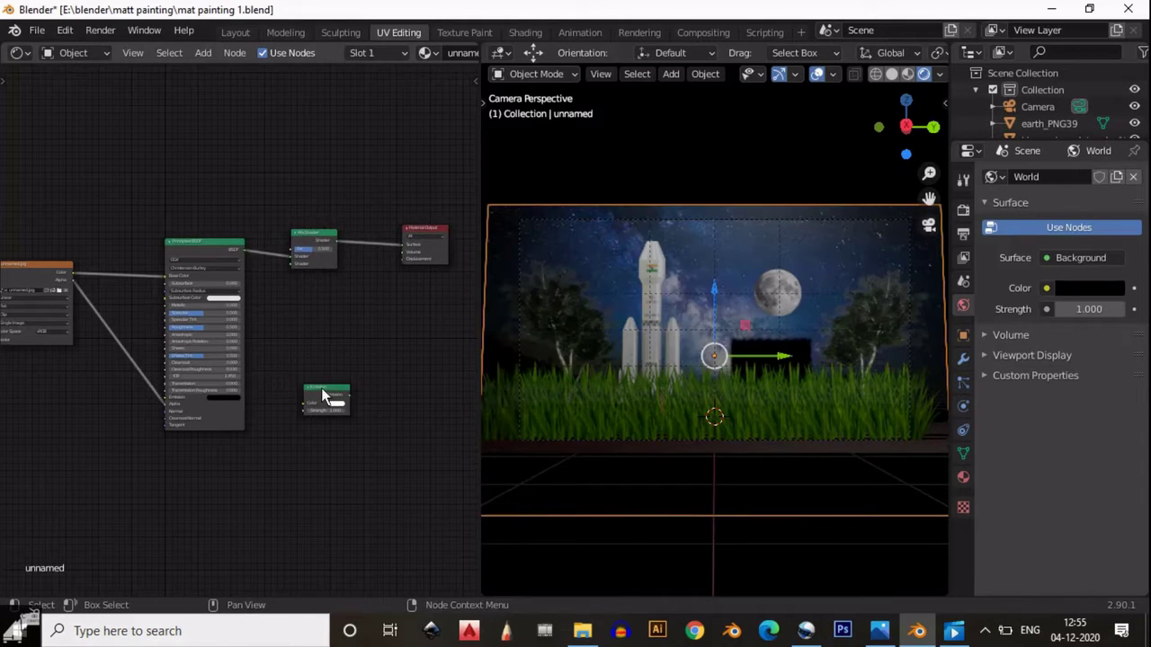
pyautogui.moveTo(295, 269); pyautogui.dragTo(294, 264)
# Connect the sky image's Color output into the Emission colour input.
pyautogui.scroll(-3, 77, 270)
pyautogui.moveTo(71, 269); pyautogui.dragTo(127, 328, button='middle')
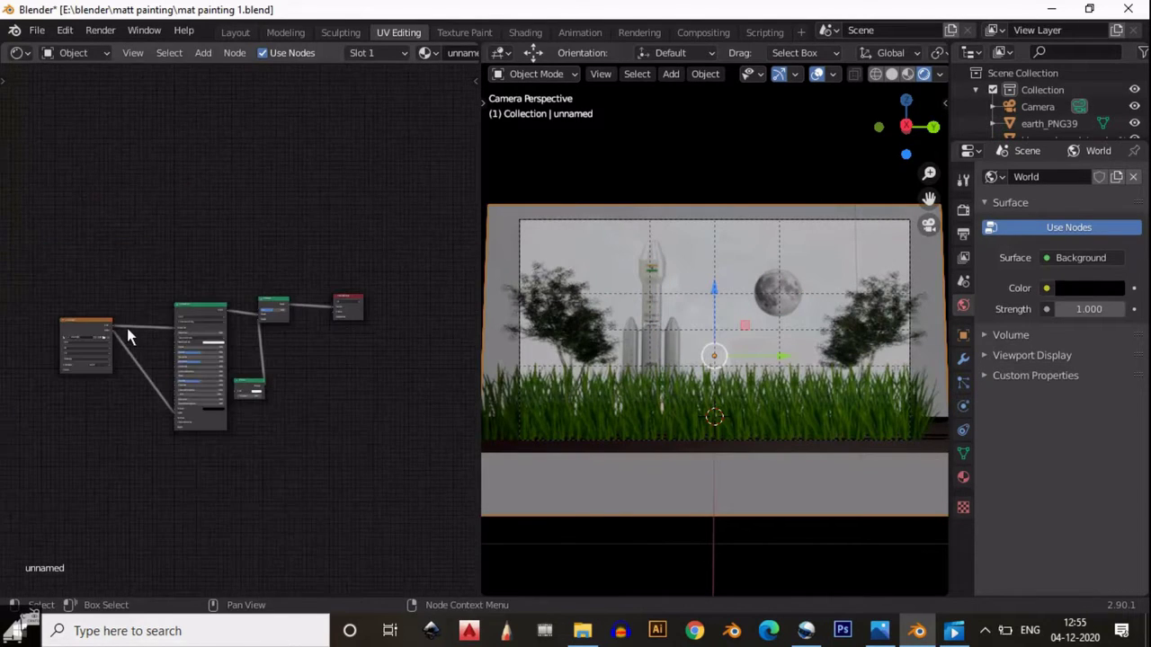
pyautogui.moveTo(223, 394); pyautogui.dragTo(237, 393)
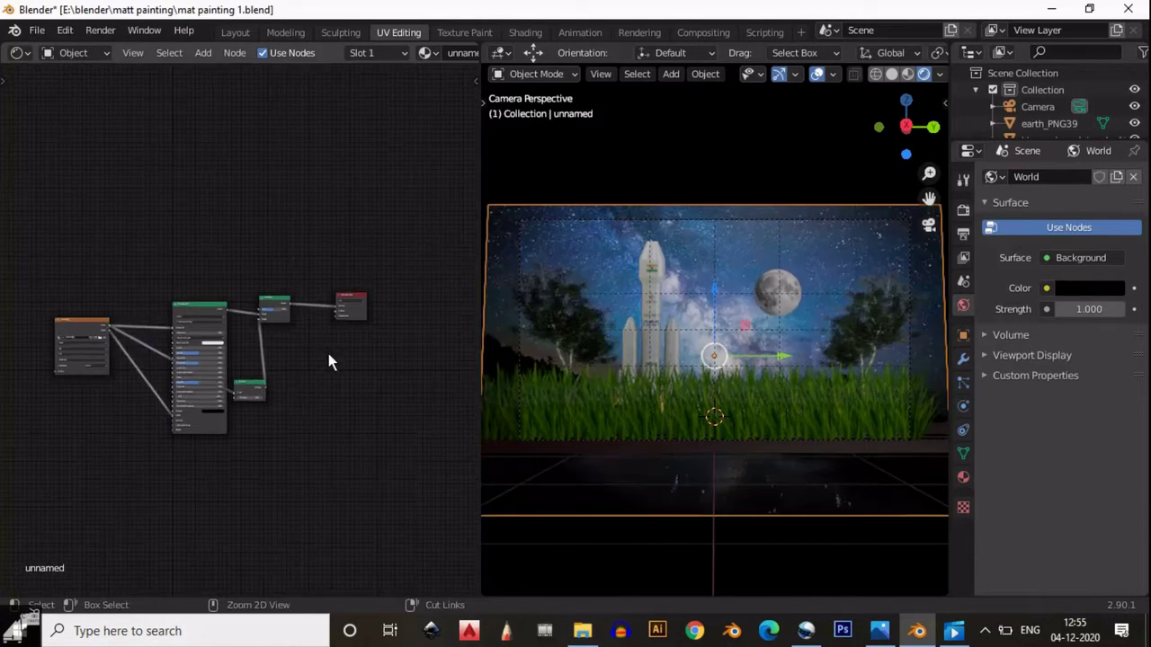
pyautogui.scroll(4, 328, 354)
pyautogui.scroll(-2, 261, 378)
pyautogui.scroll(2, 301, 351)
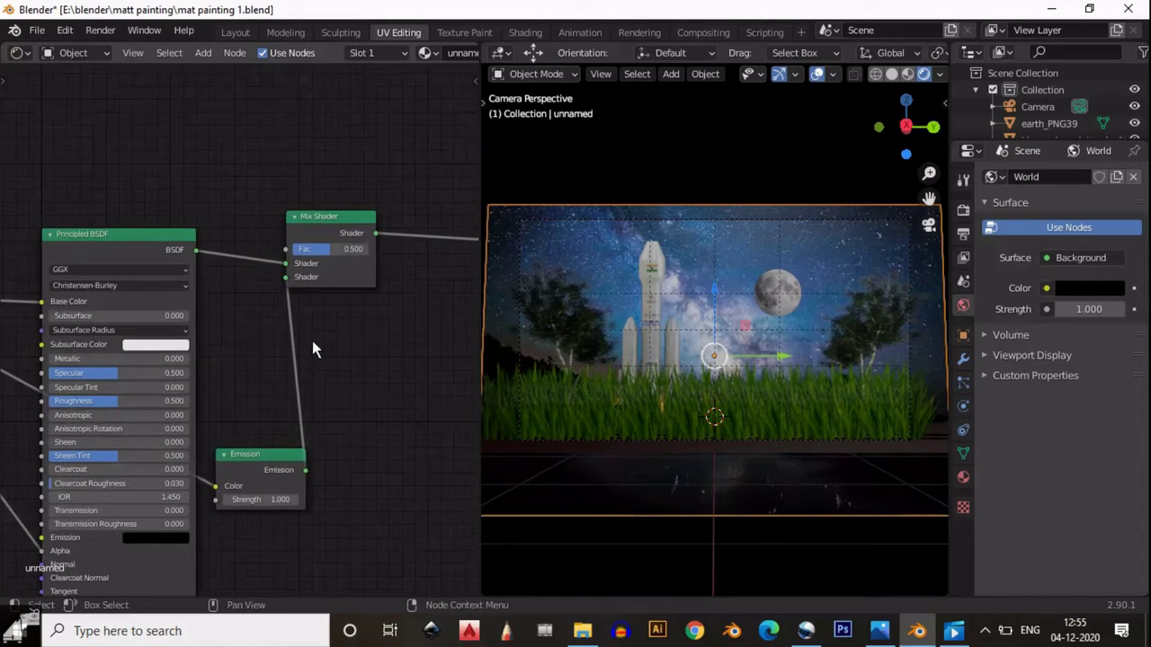
pyautogui.scroll(-3, 106, 310)
pyautogui.scroll(-2, 267, 275)
pyautogui.scroll(-1, 619, 315)
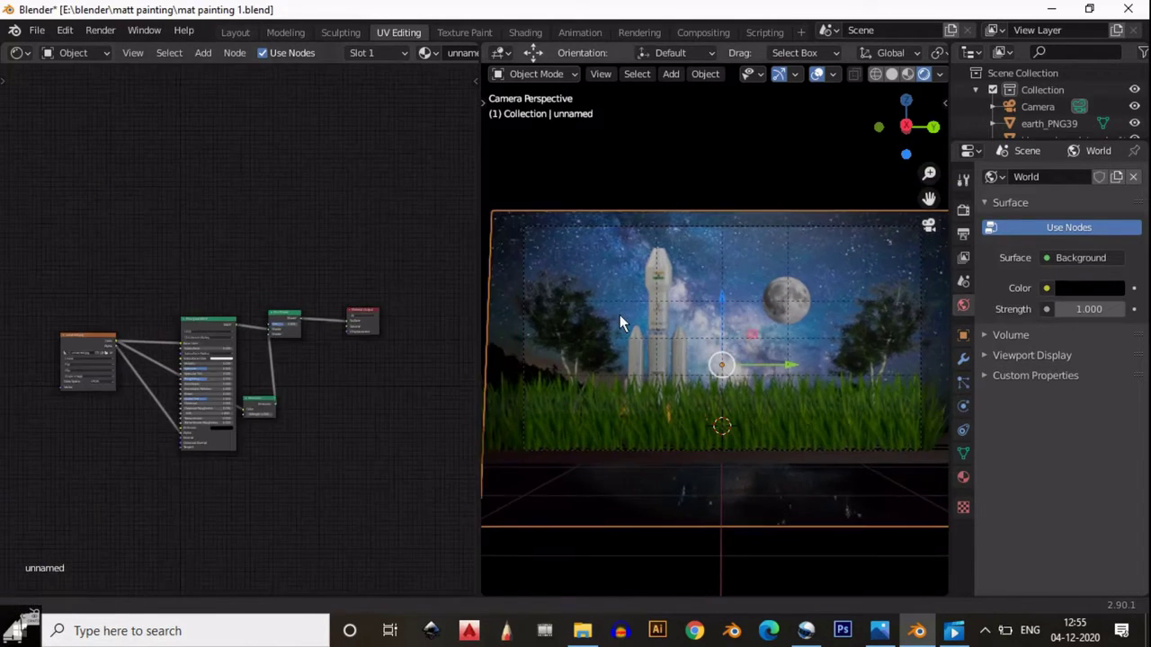
# Add Mix Shader and Emission nodes to the moon material, feeding the moon image colour into Emission.
pyautogui.click(785, 301)
pyautogui.scroll(1, 204, 326)
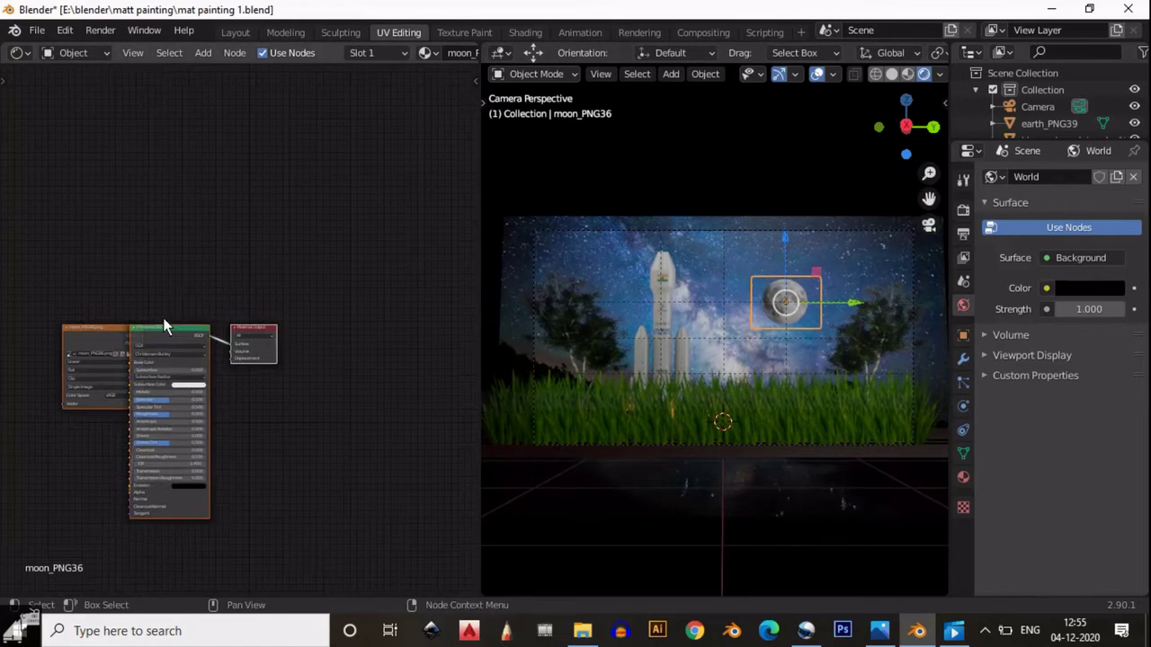
pyautogui.moveTo(96, 341); pyautogui.dragTo(302, 310, button='middle')
pyautogui.moveTo(301, 310); pyautogui.dragTo(136, 313)
pyautogui.hotkey('shift', 'a')
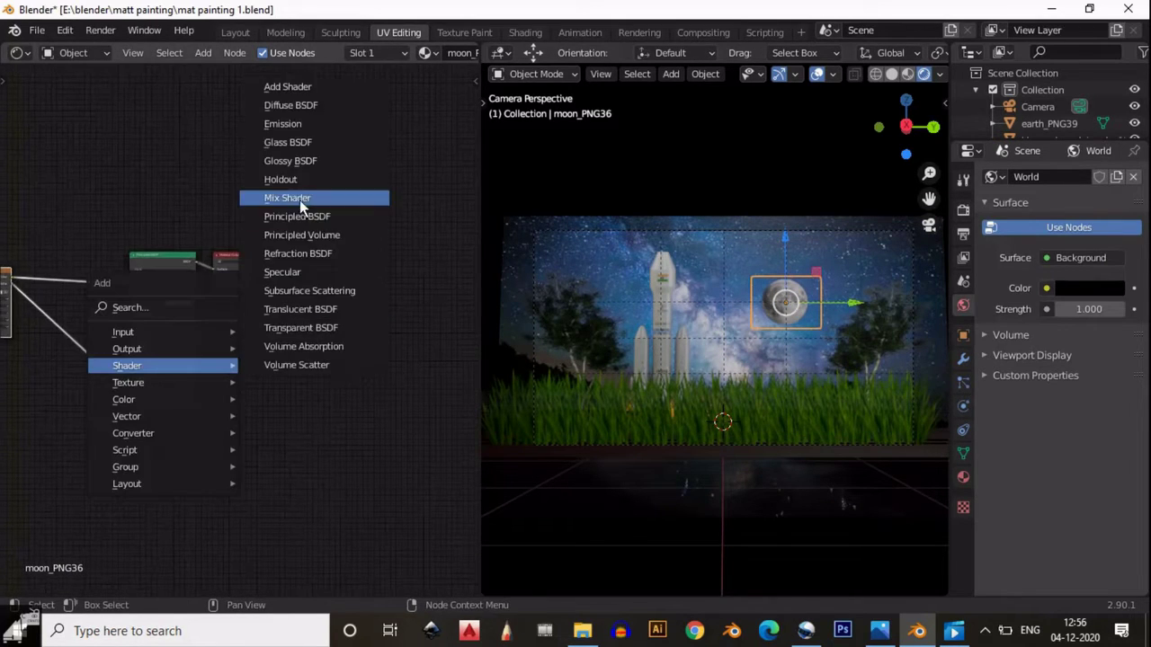
pyautogui.click(299, 200)
pyautogui.hotkey('shift', 'a')
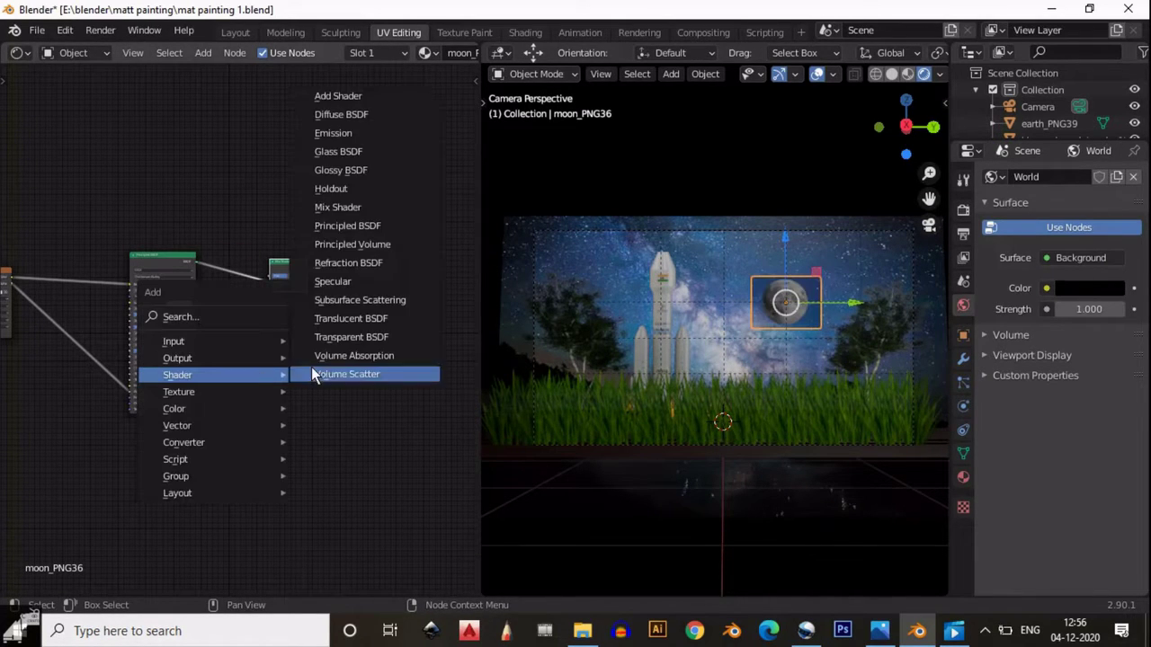
pyautogui.click(332, 133)
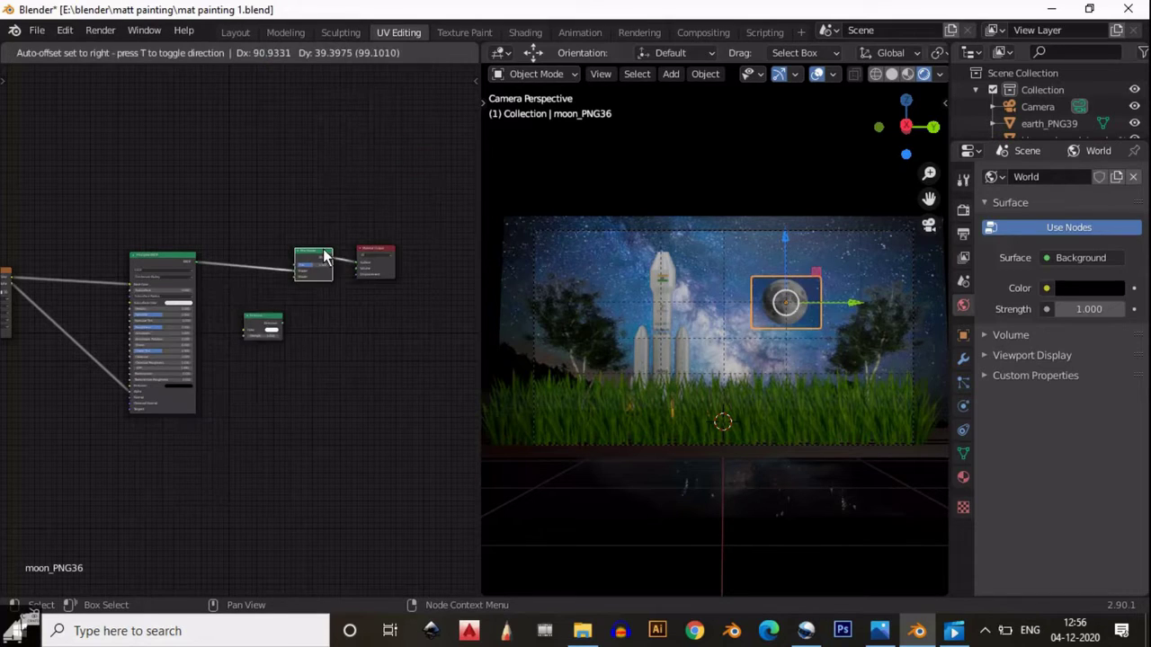
pyautogui.moveTo(238, 300); pyautogui.dragTo(301, 290, button='middle')
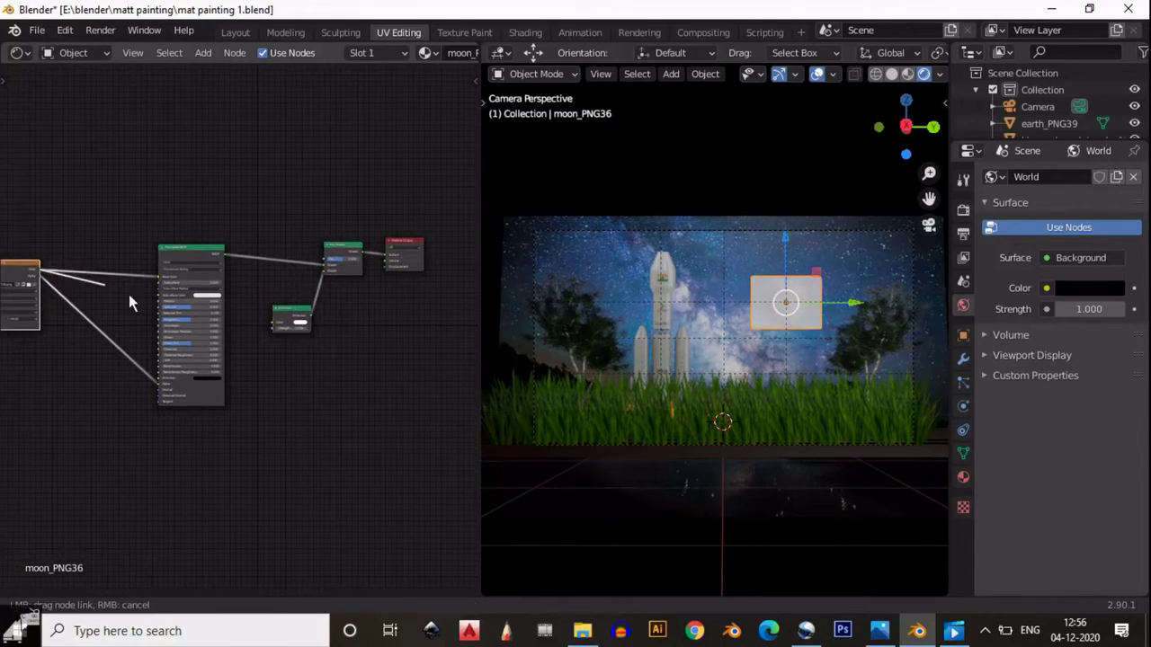
pyautogui.moveTo(38, 269); pyautogui.dragTo(271, 322)
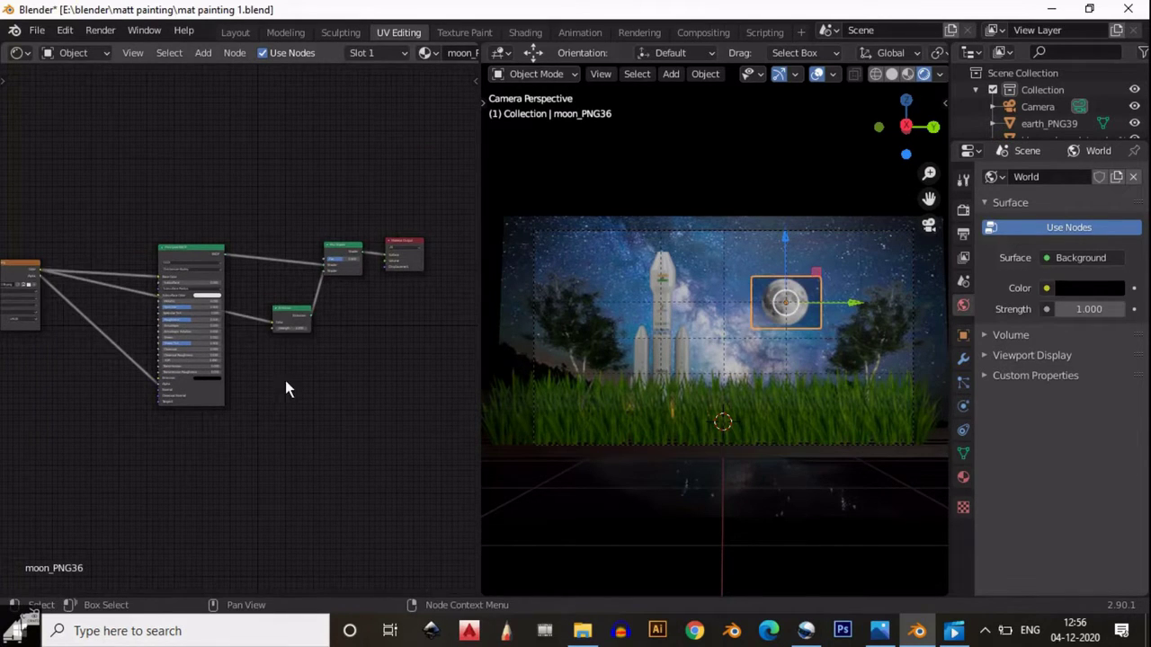
# Delete the Mix Shader and Emission, wiring Principled BSDF straight to the output with image alpha restored.
pyautogui.click(663, 129)
pyautogui.scroll(3, 153, 382)
pyautogui.moveTo(86, 420); pyautogui.dragTo(218, 407, button='middle')
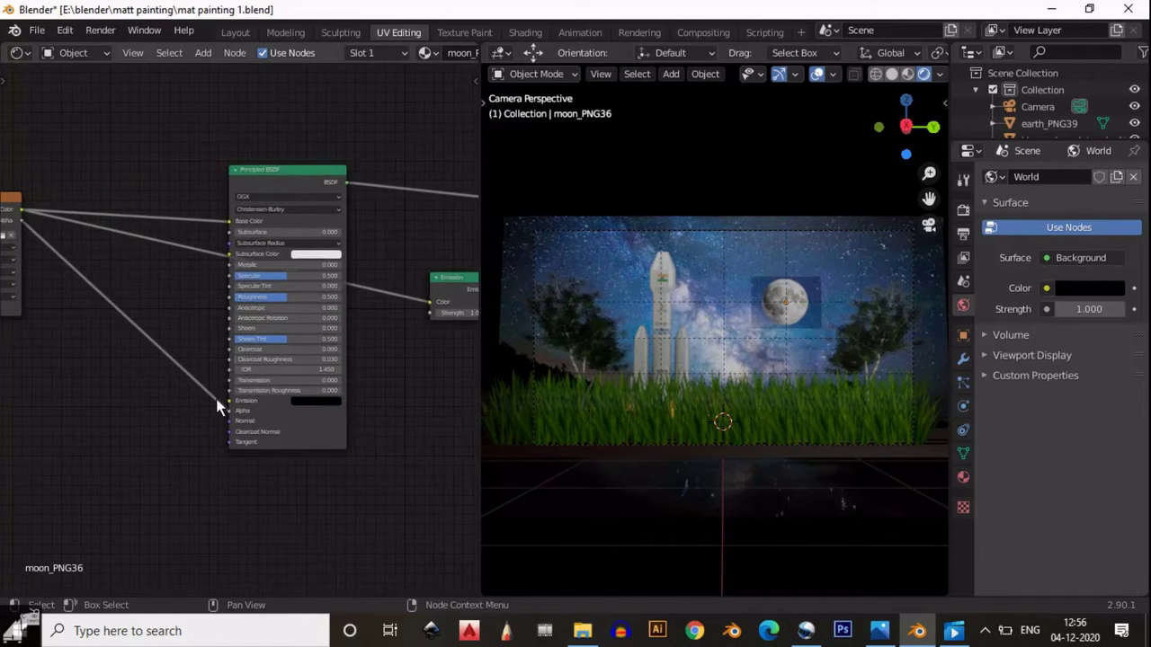
pyautogui.moveTo(216, 406); pyautogui.dragTo(229, 418)
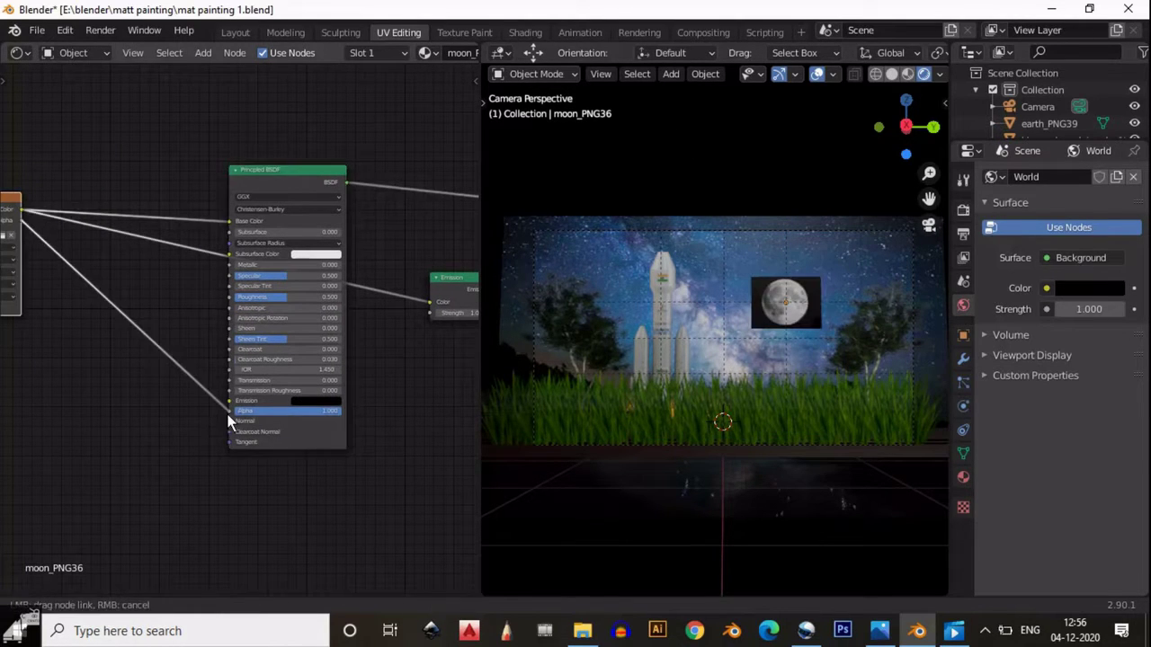
pyautogui.scroll(-2, 228, 420)
pyautogui.moveTo(394, 368); pyautogui.dragTo(225, 396, button='middle')
pyautogui.moveTo(232, 395); pyautogui.dragTo(358, 297)
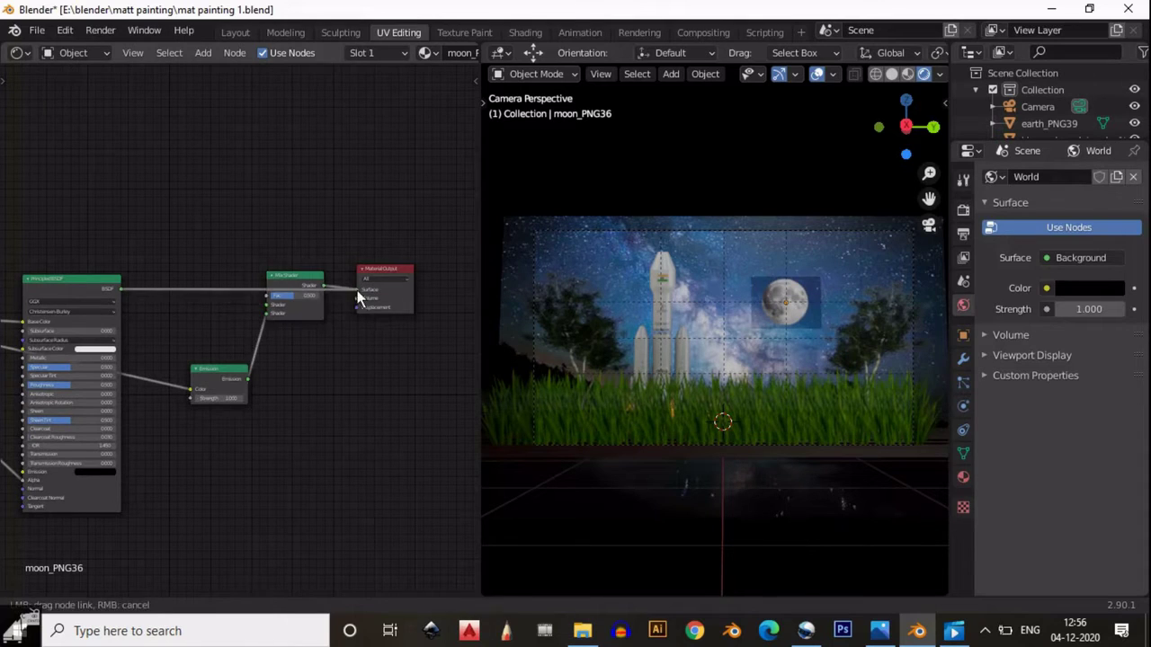
pyautogui.press('x')
pyautogui.moveTo(278, 404); pyautogui.dragTo(334, 357, button='middle')
pyautogui.click(334, 358)
pyautogui.press('x')
pyautogui.moveTo(316, 414); pyautogui.dragTo(330, 326, button='middle')
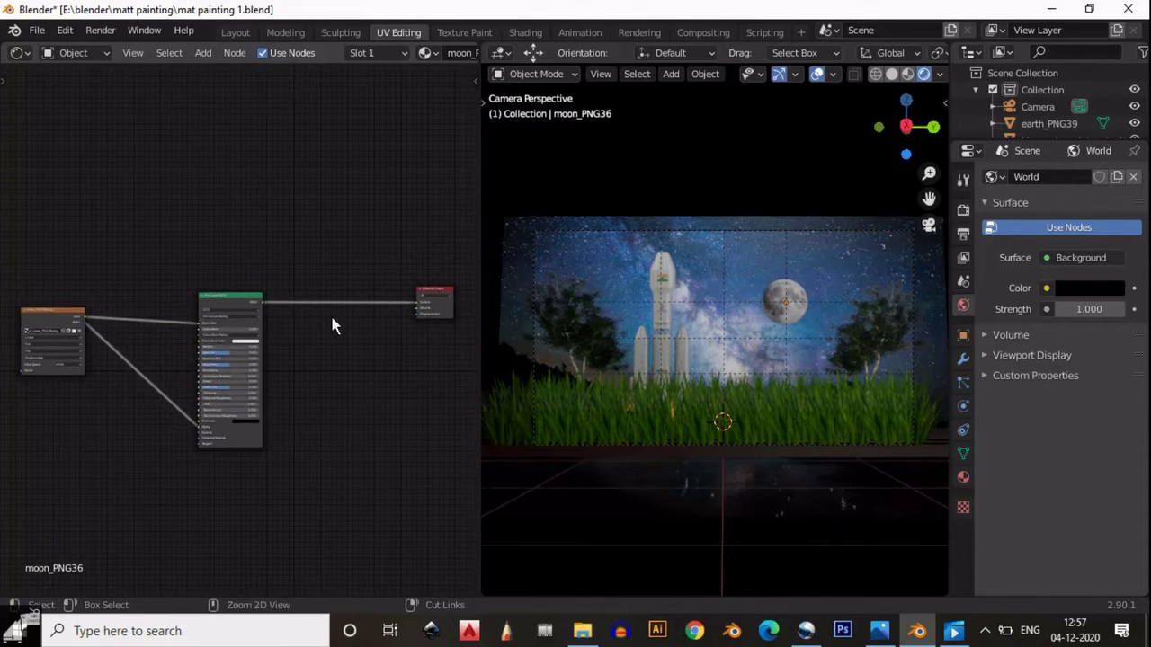
pyautogui.click(568, 419)
# Insert a MixRGB node between the grass image and Principled BSDF with black Color2.
pyautogui.click(517, 423)
pyautogui.scroll(-2, 261, 296)
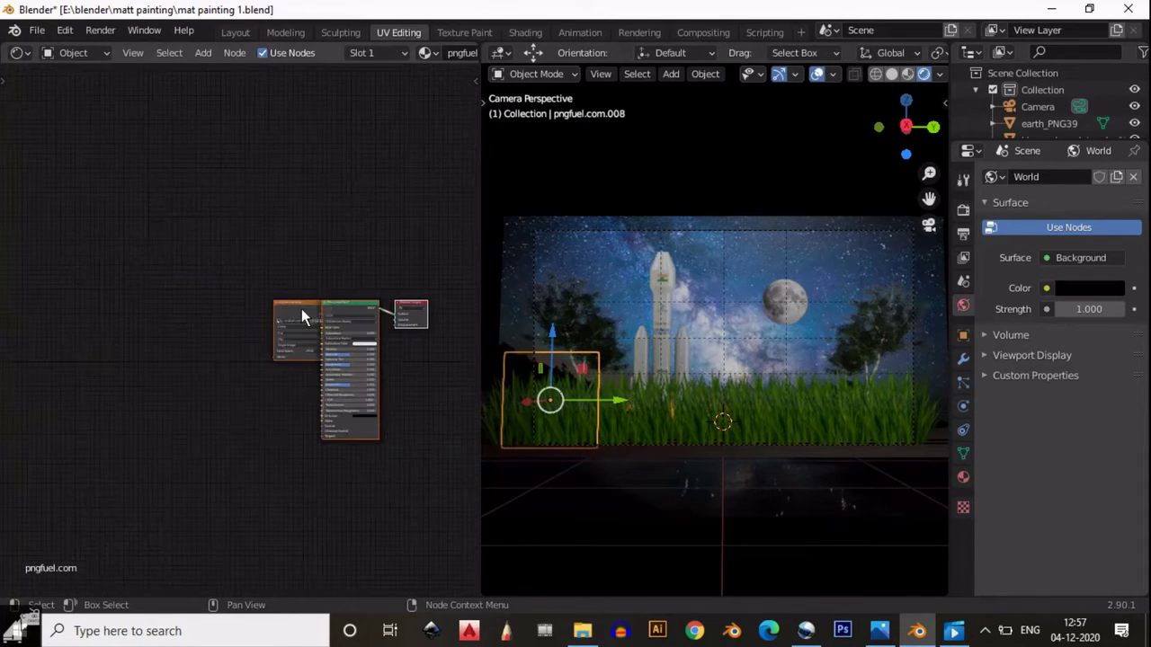
pyautogui.hotkey('shift', 'a')
pyautogui.click(270, 483)
pyautogui.click(245, 325)
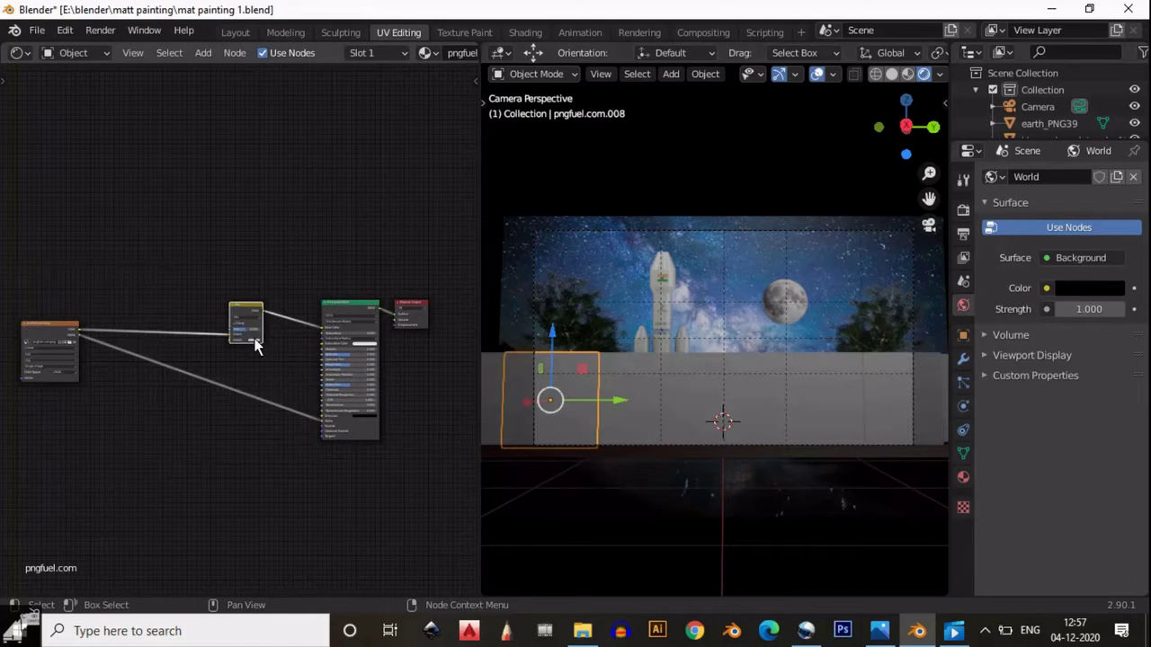
pyautogui.click(257, 341)
pyautogui.click(258, 347)
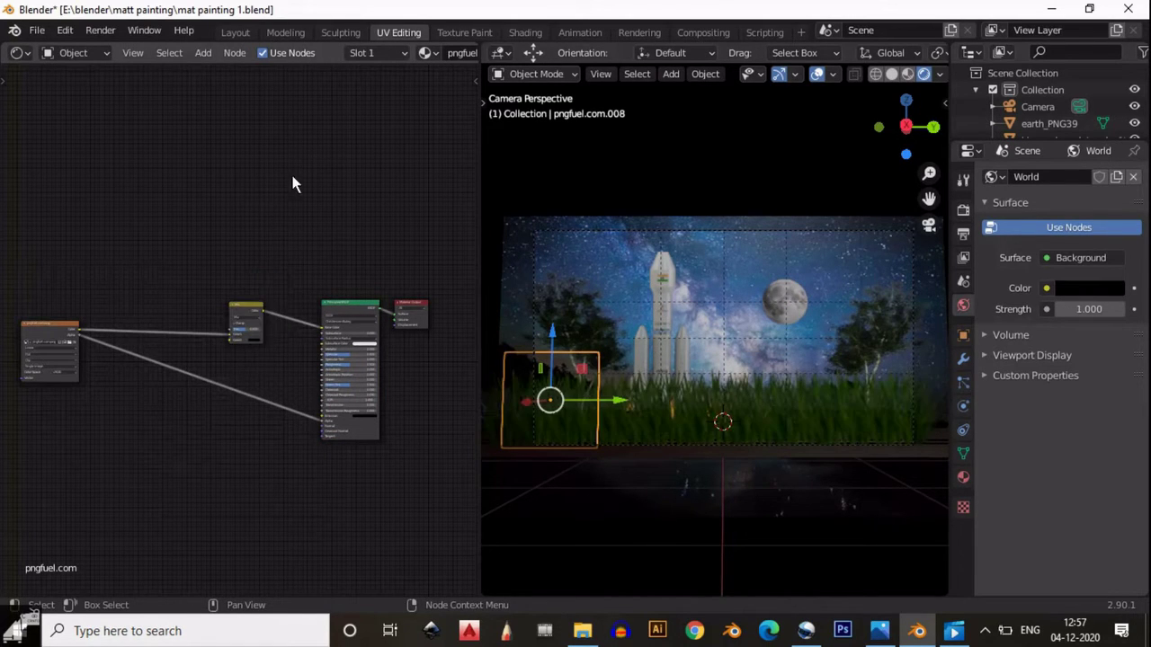
# Move the Material Output node beside the Principled BSDF in the grass material.
pyautogui.scroll(3, 632, 313)
pyautogui.scroll(3, 343, 274)
pyautogui.scroll(3, 289, 262)
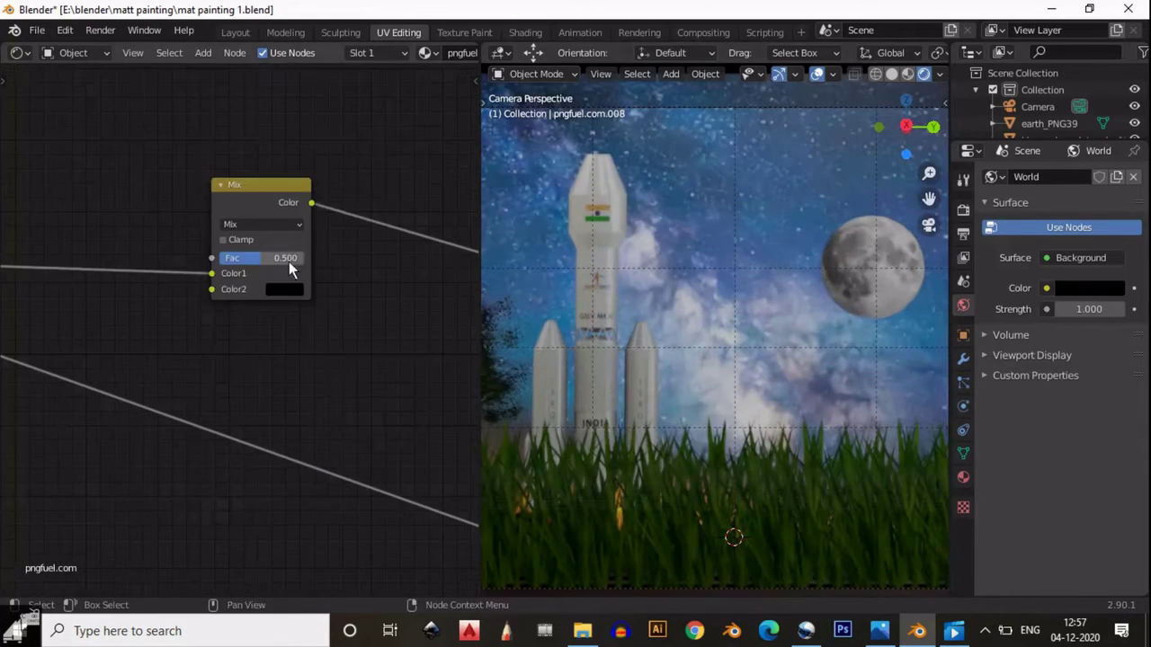
pyautogui.scroll(-2, 310, 225)
pyautogui.scroll(-2, 315, 180)
pyautogui.scroll(2, 676, 216)
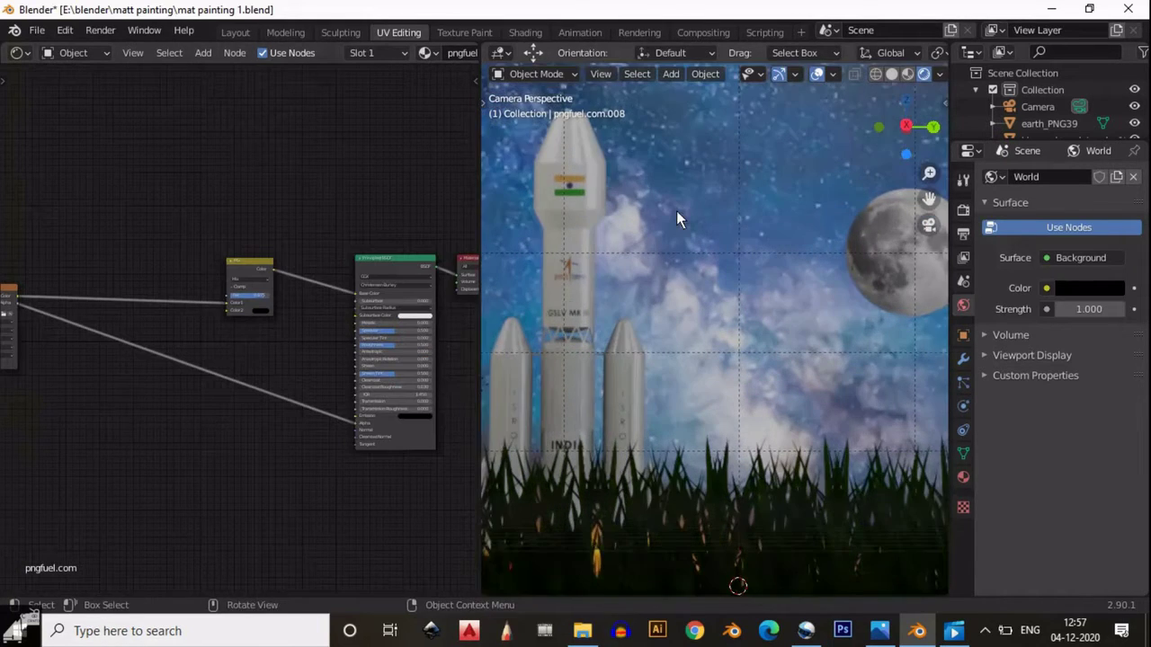
pyautogui.scroll(2, 666, 258)
pyautogui.scroll(-3, 674, 247)
pyautogui.scroll(-2, 382, 221)
pyautogui.scroll(-1, 311, 275)
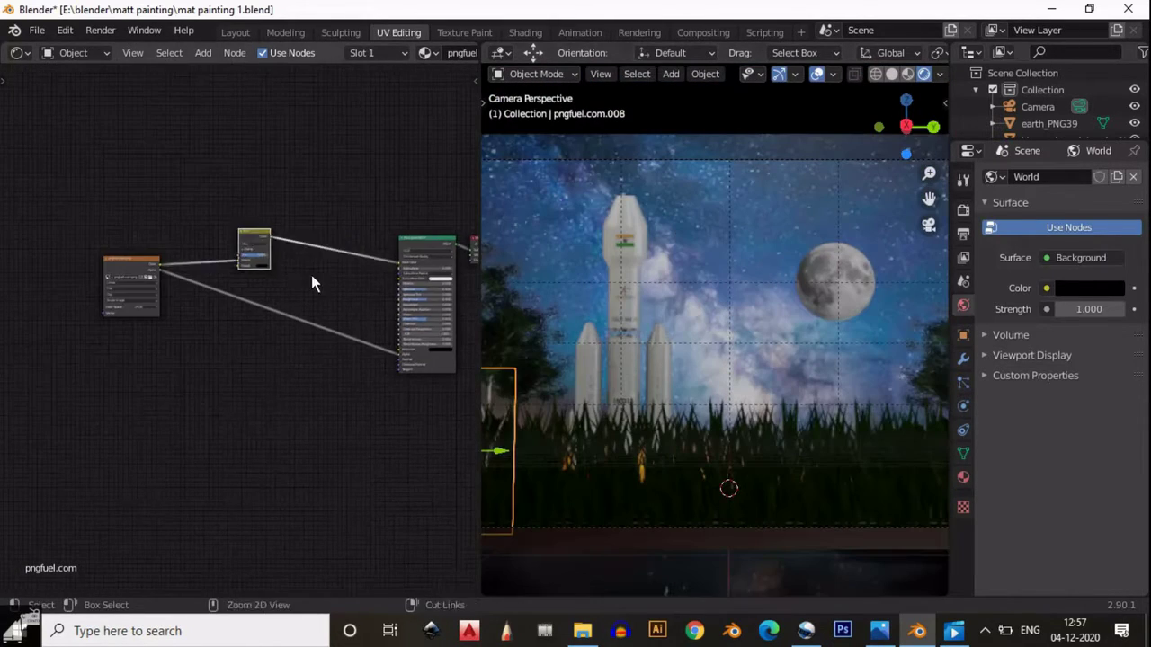
pyautogui.scroll(-1, 259, 241)
pyautogui.scroll(-2, 705, 287)
pyautogui.scroll(-1, 711, 298)
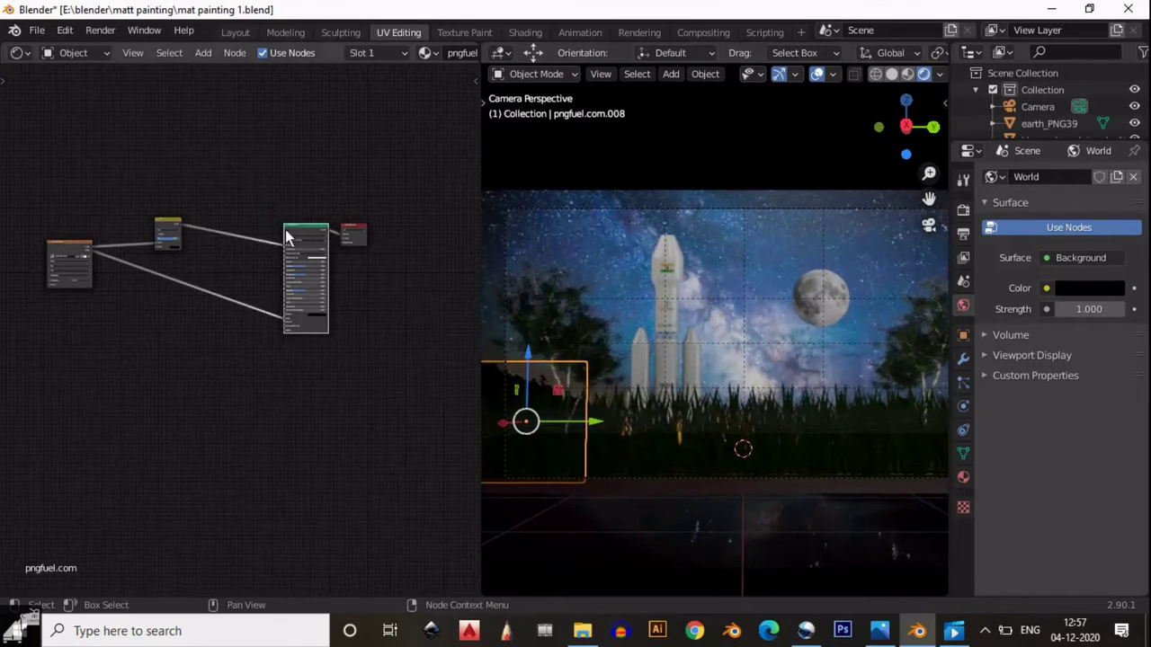
pyautogui.scroll(2, 324, 306)
pyautogui.scroll(-2, 360, 257)
pyautogui.moveTo(355, 240); pyautogui.dragTo(312, 252)
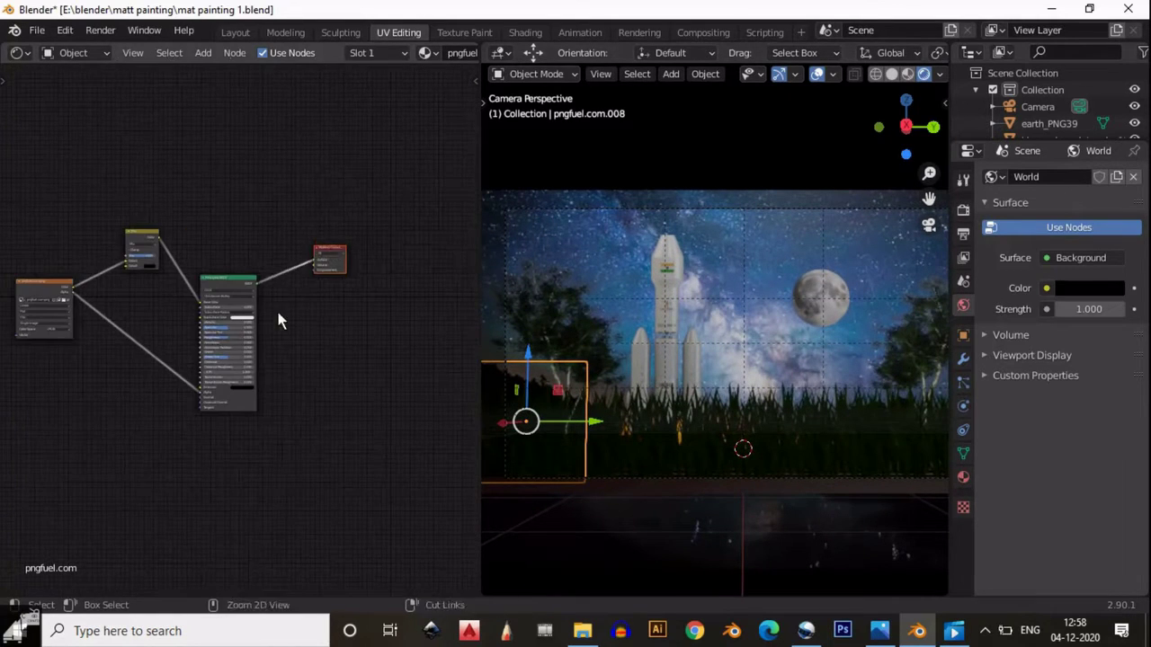
pyautogui.scroll(3, 278, 318)
pyautogui.click(547, 162)
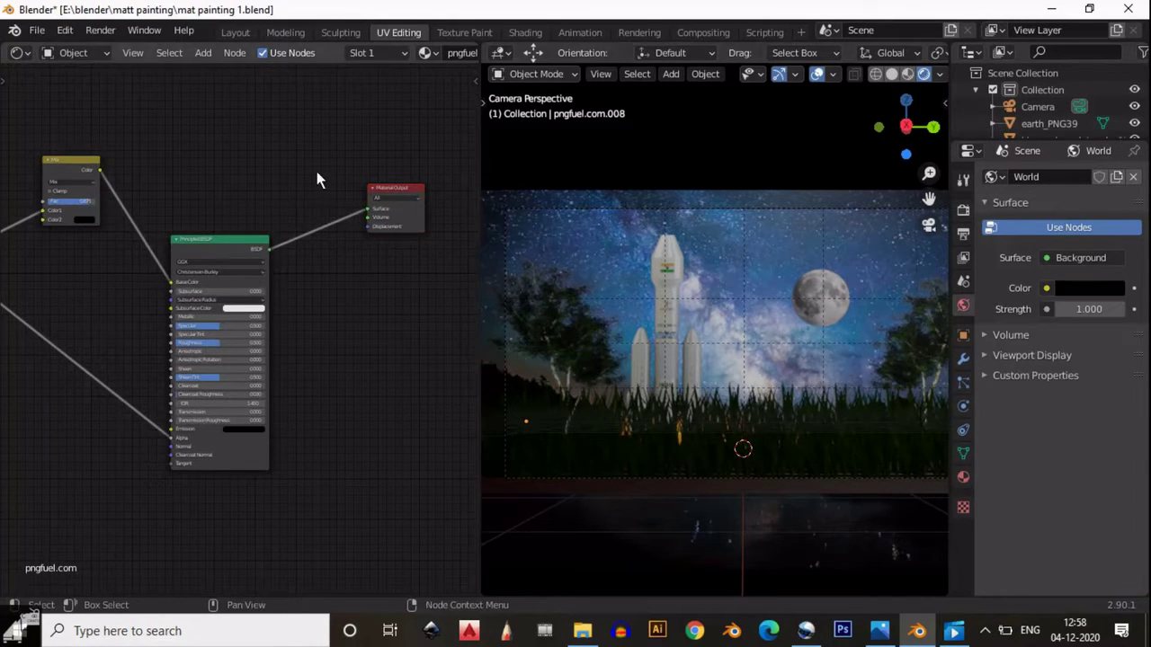
# In the World shader, add a Volume Scatter node linked to the World Output's Volume input.
pyautogui.press('t')
pyautogui.scroll(-2, 296, 200)
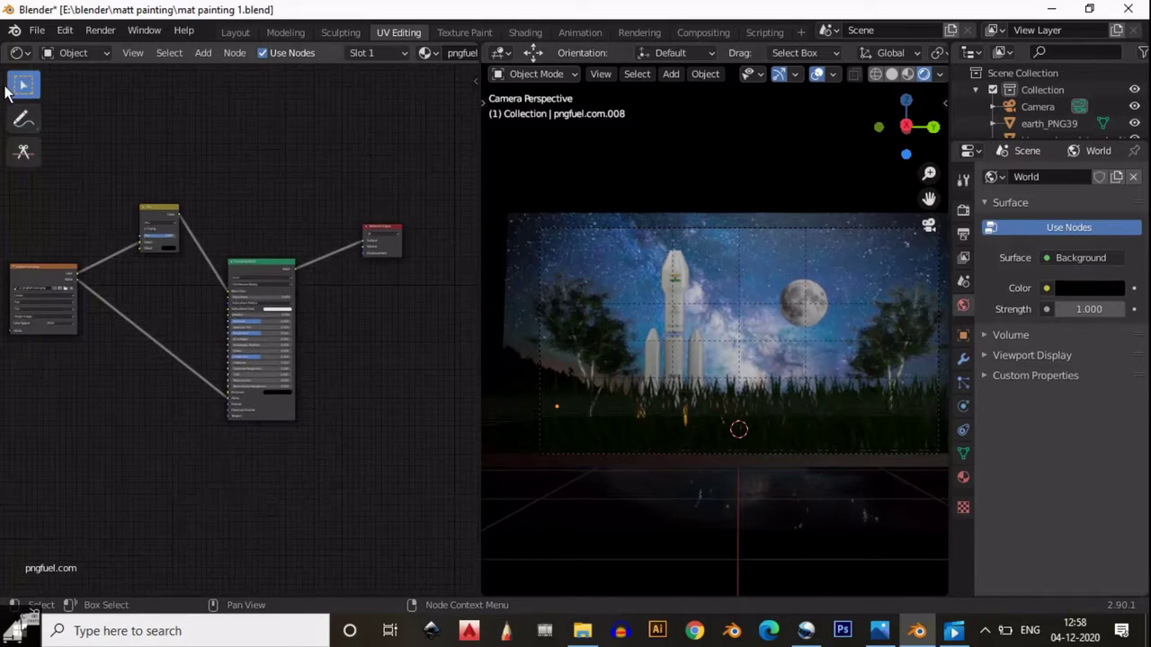
pyautogui.click(80, 58)
pyautogui.click(75, 90)
pyautogui.press('Home')
pyautogui.scroll(3, 209, 282)
pyautogui.hotkey('shift', 'a')
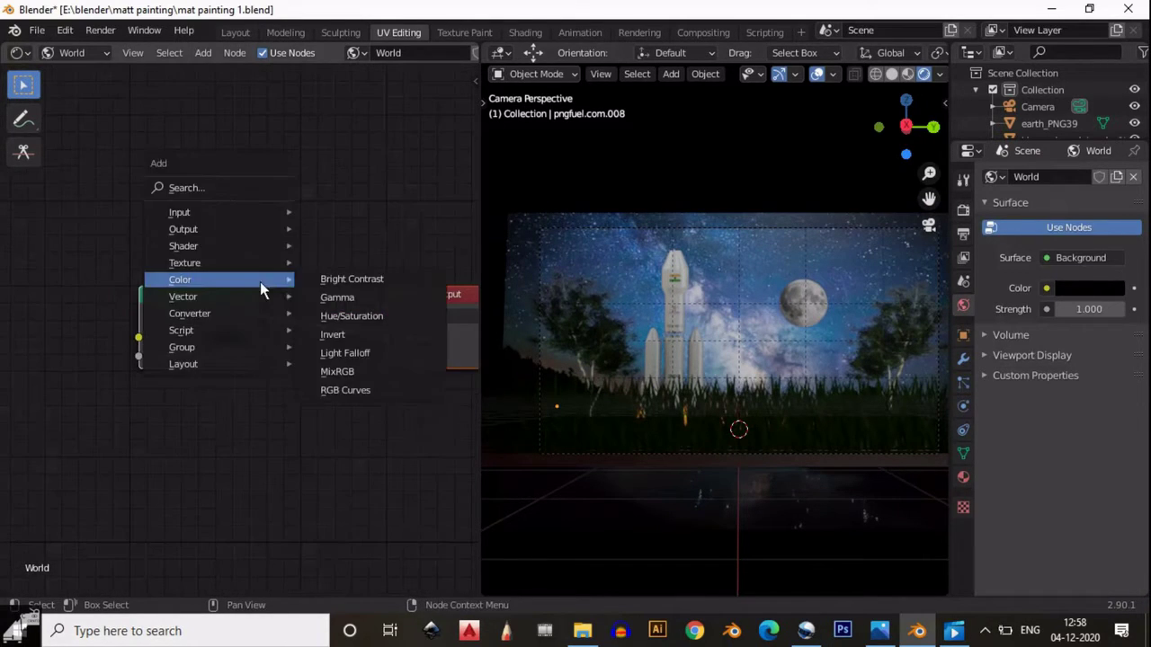
pyautogui.click(237, 192)
pyautogui.write('volu')
pyautogui.click(306, 267)
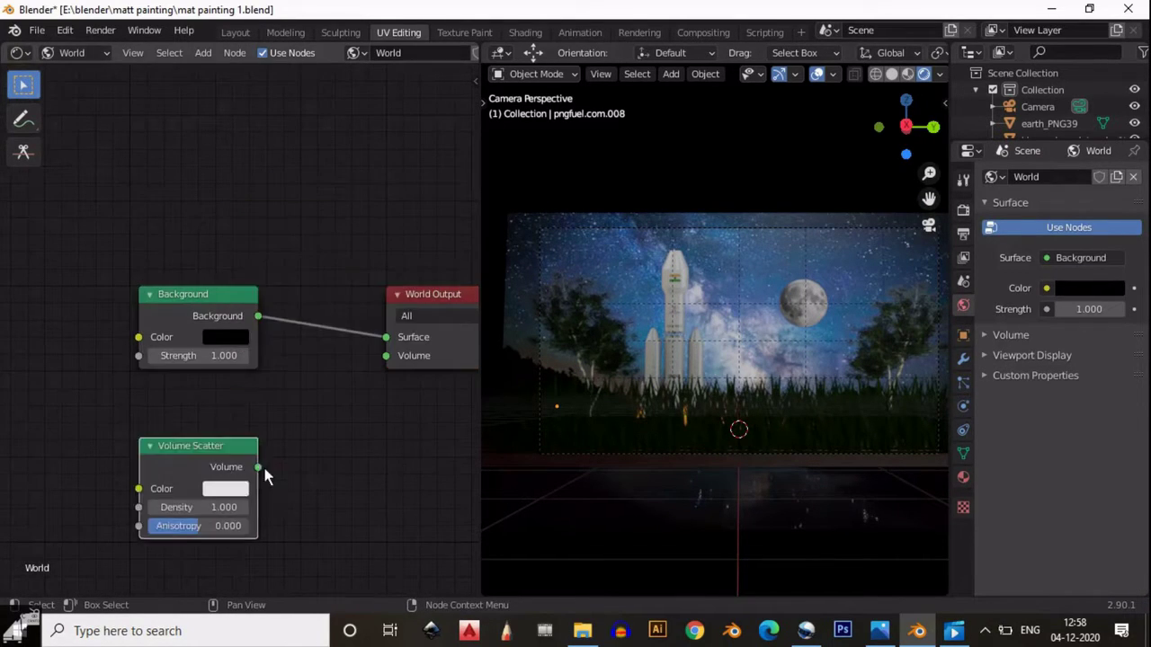
pyautogui.moveTo(262, 464); pyautogui.dragTo(257, 447)
pyautogui.click(225, 488)
# Set the Volume Scatter density to 0.007, after trying 0.005 and 0.05.
pyautogui.doubleClick(177, 508)
pyautogui.write('0')
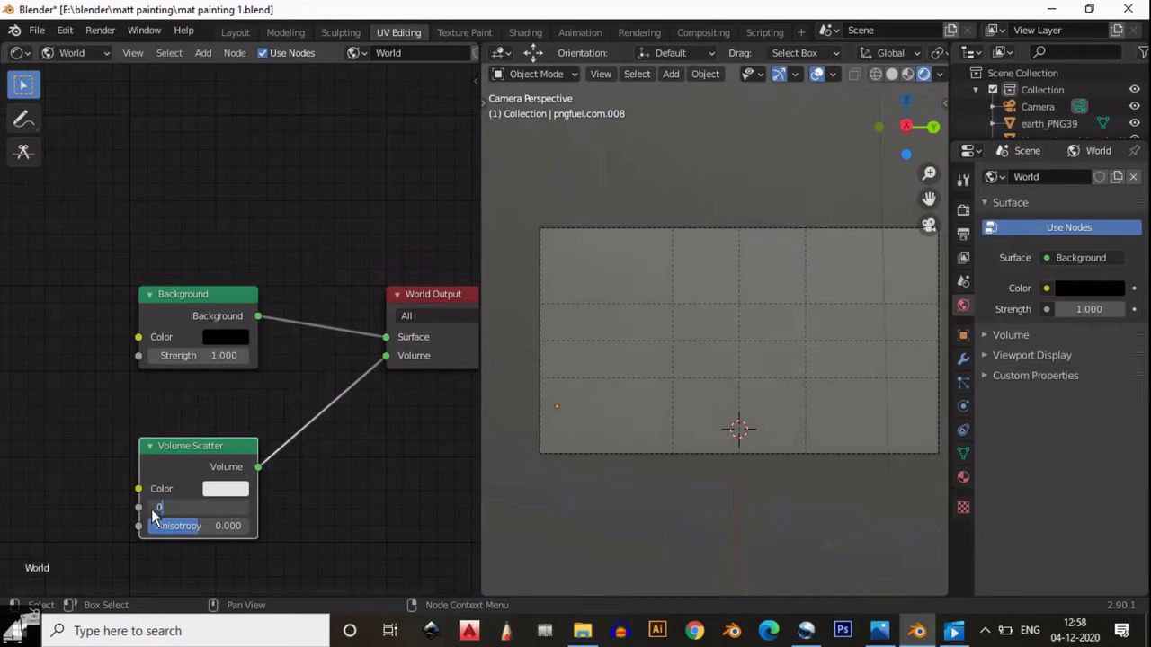
pyautogui.write('.005')
pyautogui.press('Return')
pyautogui.scroll(1, 237, 223)
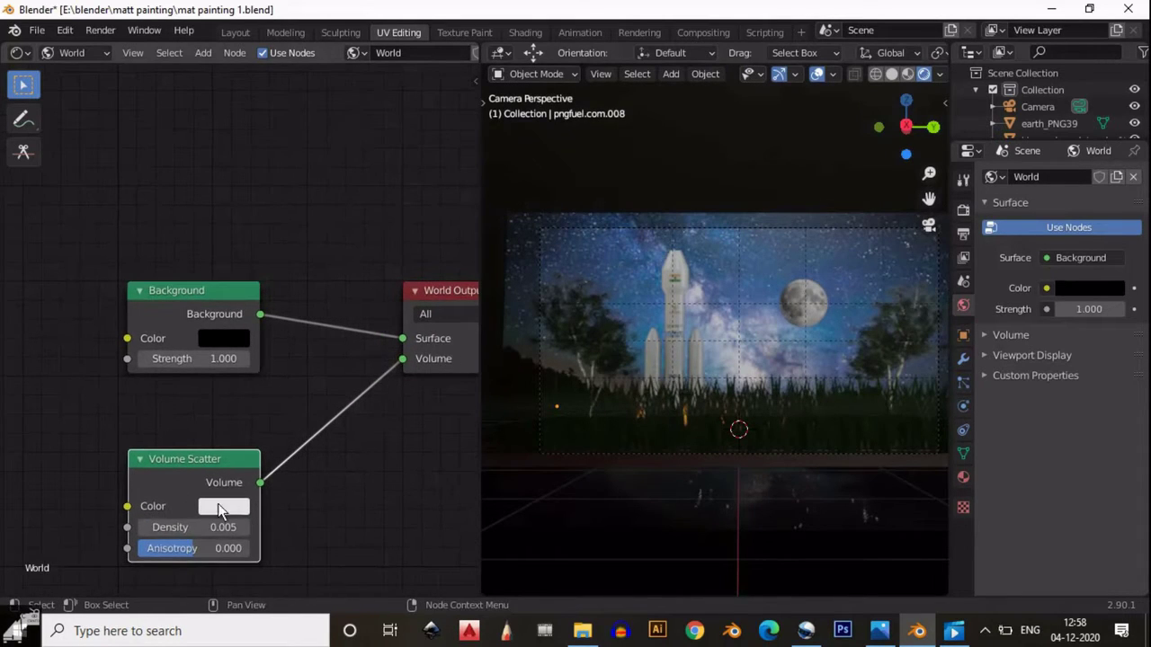
pyautogui.click(297, 484)
pyautogui.doubleClick(162, 529)
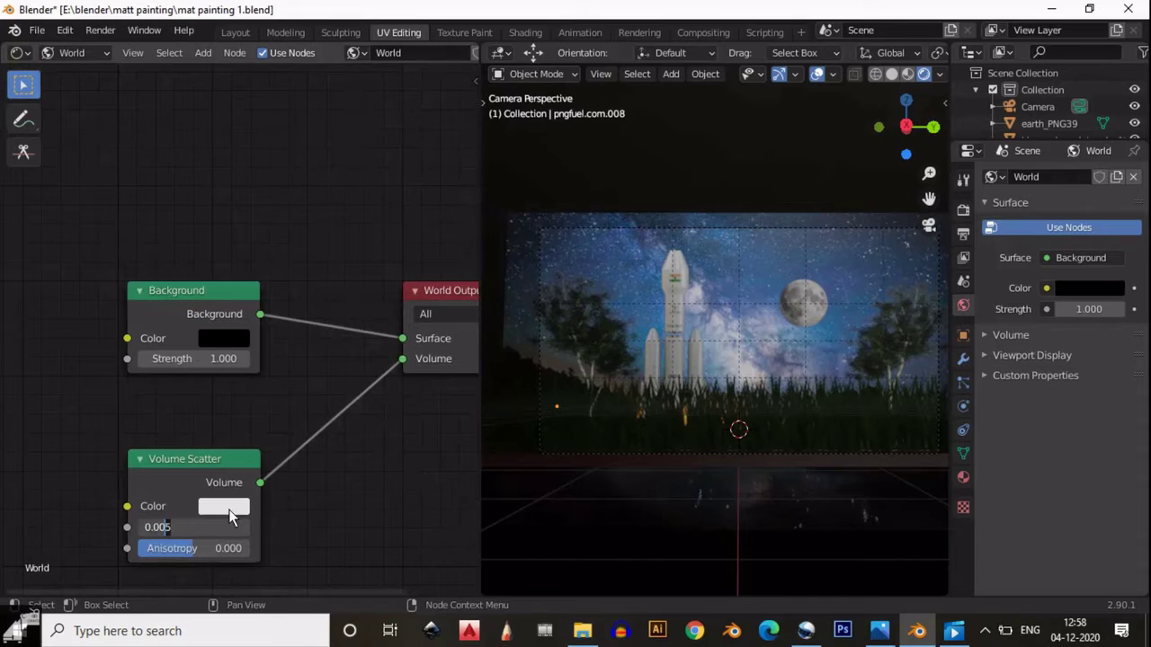
pyautogui.press('BackSpace')
pyautogui.press('Return')
pyautogui.doubleClick(159, 531)
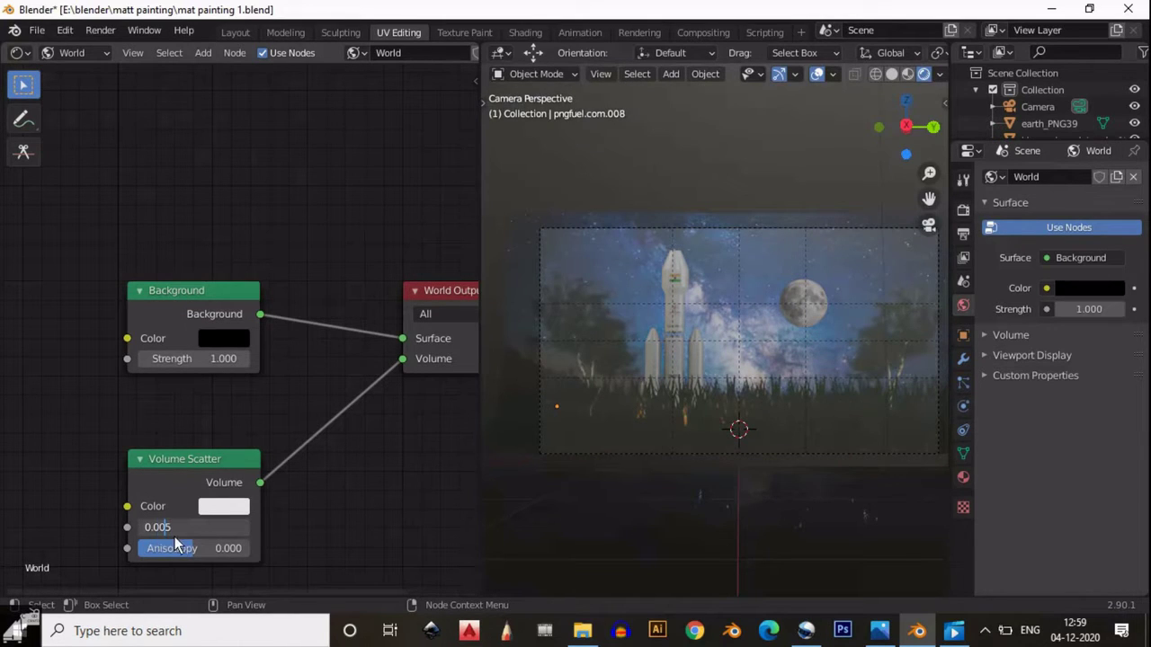
pyautogui.press('BackSpace')
pyautogui.write('7')
pyautogui.press('Return')
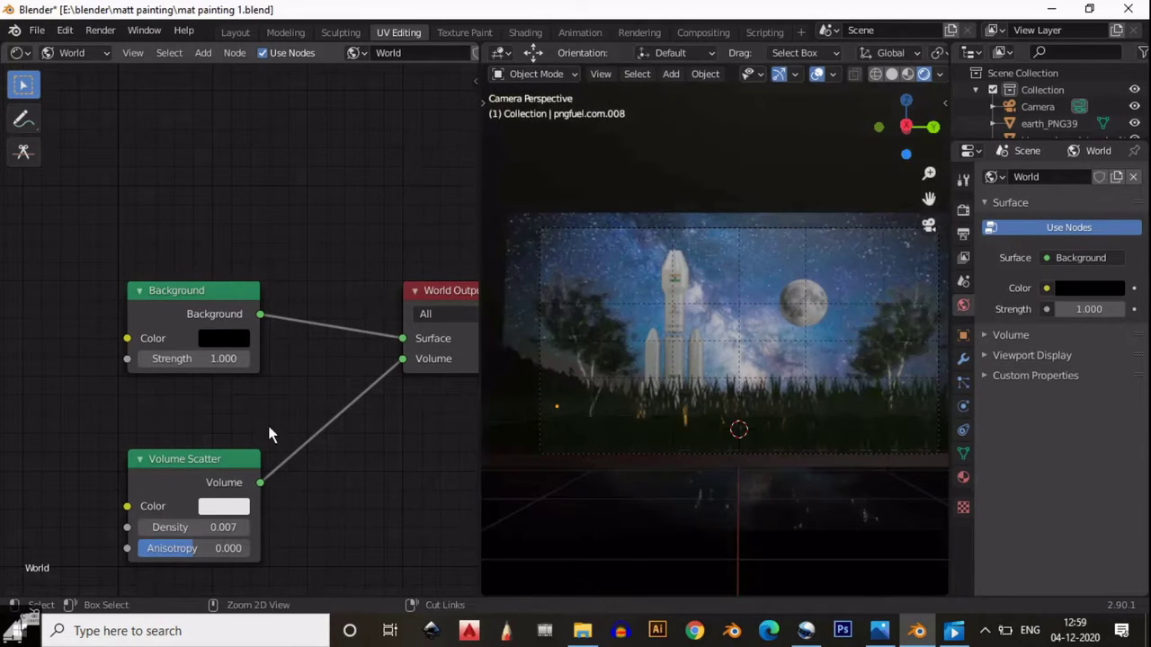
pyautogui.scroll(2, 407, 398)
pyautogui.moveTo(787, 259); pyautogui.dragTo(726, 196, button='middle')
pyautogui.click(726, 196)
# Delete the scene light and return to the camera view.
pyautogui.press('x')
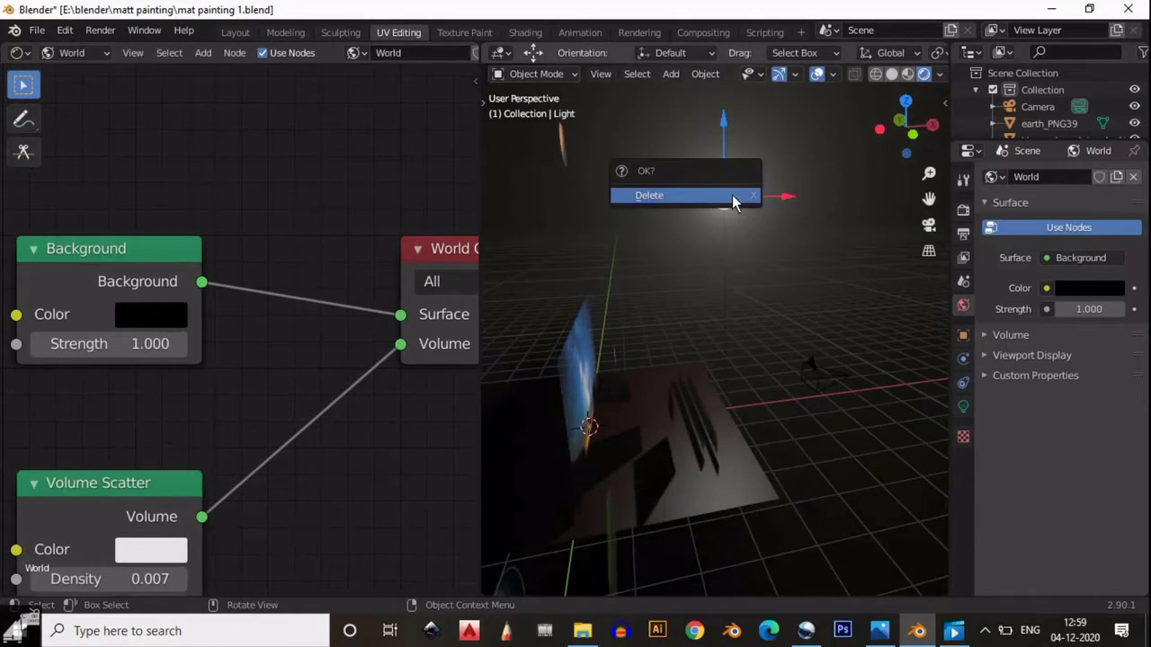
pyautogui.click(732, 195)
pyautogui.press('KP_0')
pyautogui.scroll(-2, 278, 305)
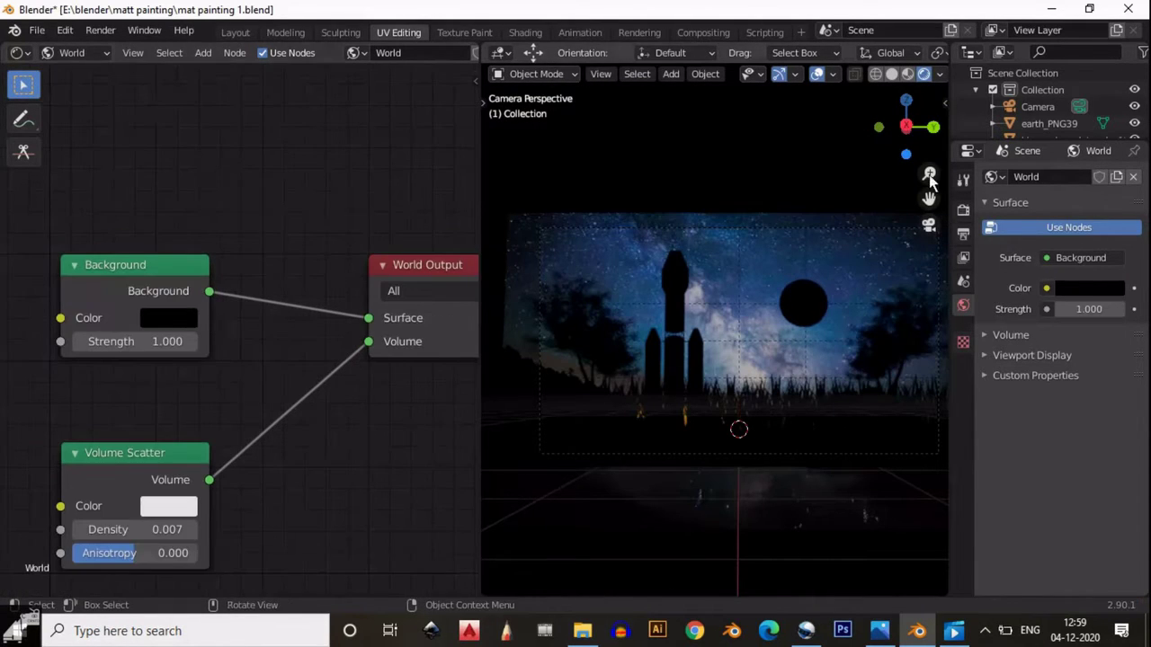
pyautogui.scroll(-1, 344, 277)
# Back in object materials, connect the moon image's Alpha to the shader's Alpha.
pyautogui.click(814, 307)
pyautogui.scroll(-2, 356, 80)
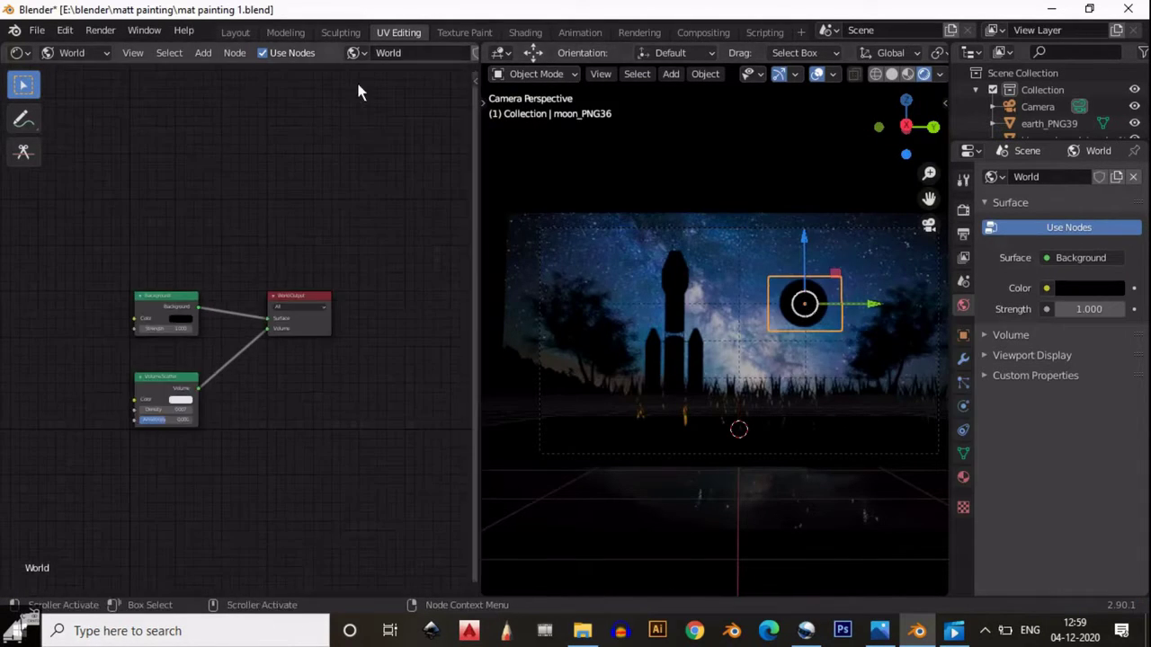
pyautogui.scroll(-2, 356, 79)
pyautogui.click(105, 52)
pyautogui.click(102, 72)
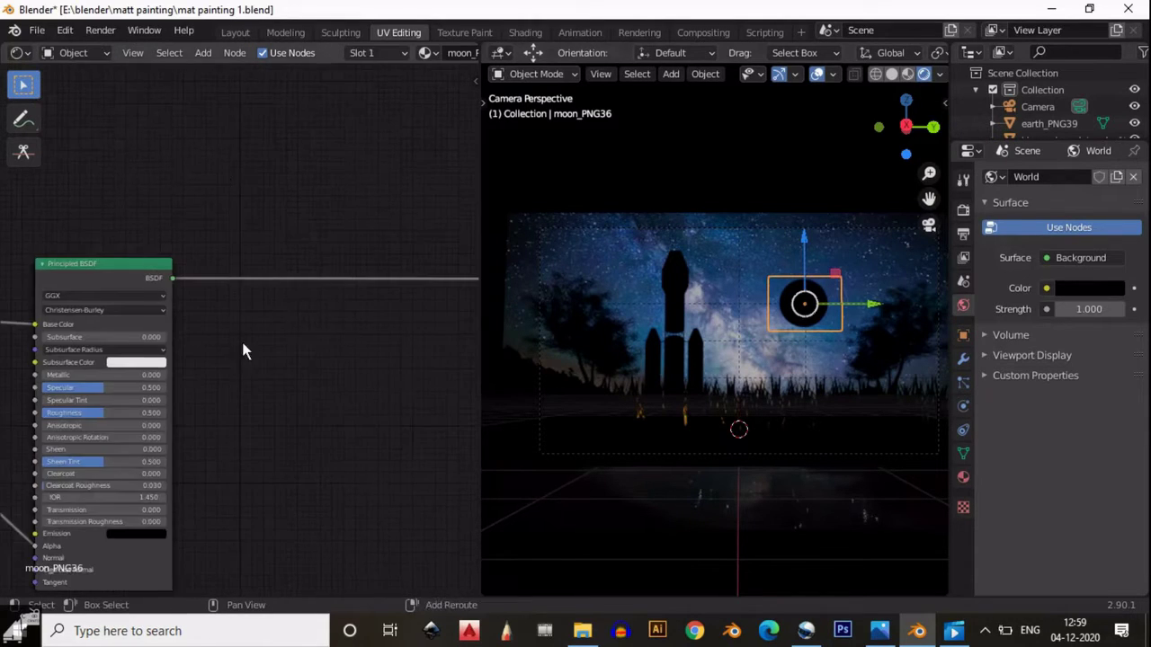
pyautogui.moveTo(13, 265); pyautogui.dragTo(256, 487)
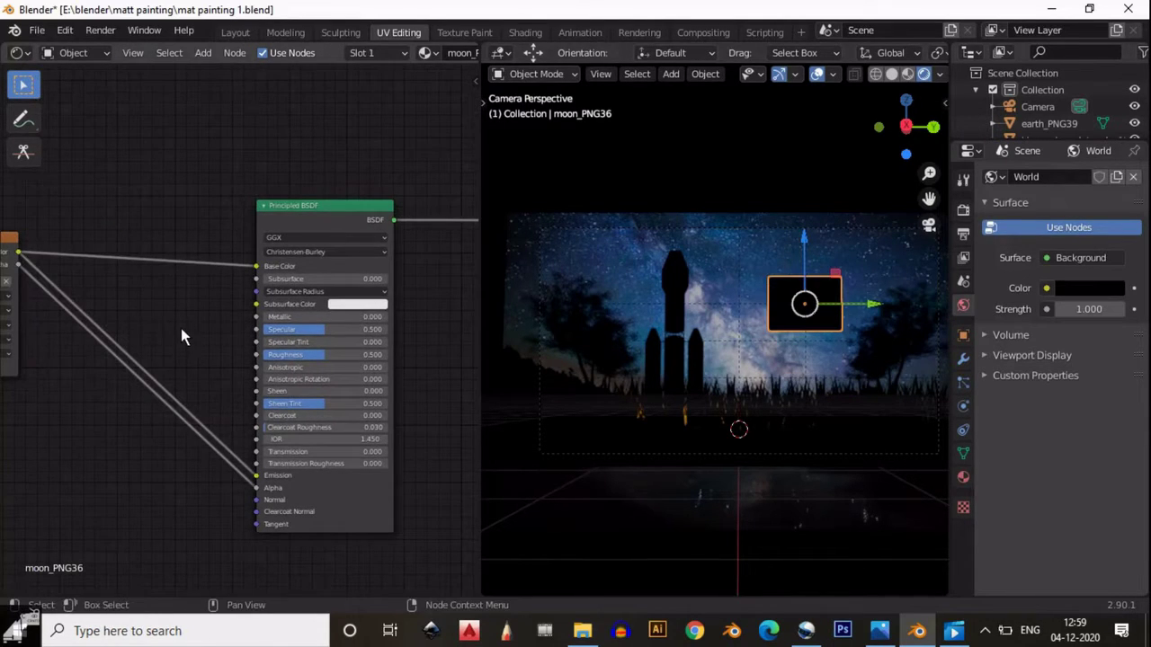
# Feed the rocket image colour into its Emission input.
pyautogui.click(719, 149)
pyautogui.click(691, 281)
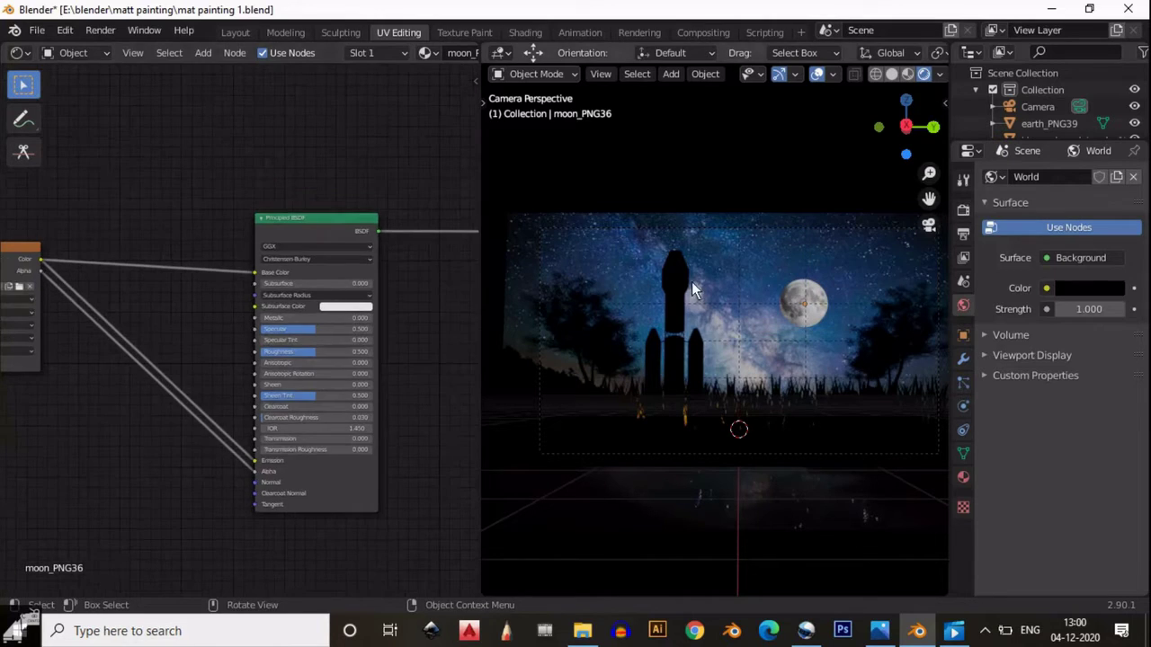
pyautogui.scroll(-2, 268, 338)
pyautogui.moveTo(273, 248); pyautogui.dragTo(9, 264)
pyautogui.moveTo(83, 281); pyautogui.dragTo(266, 418)
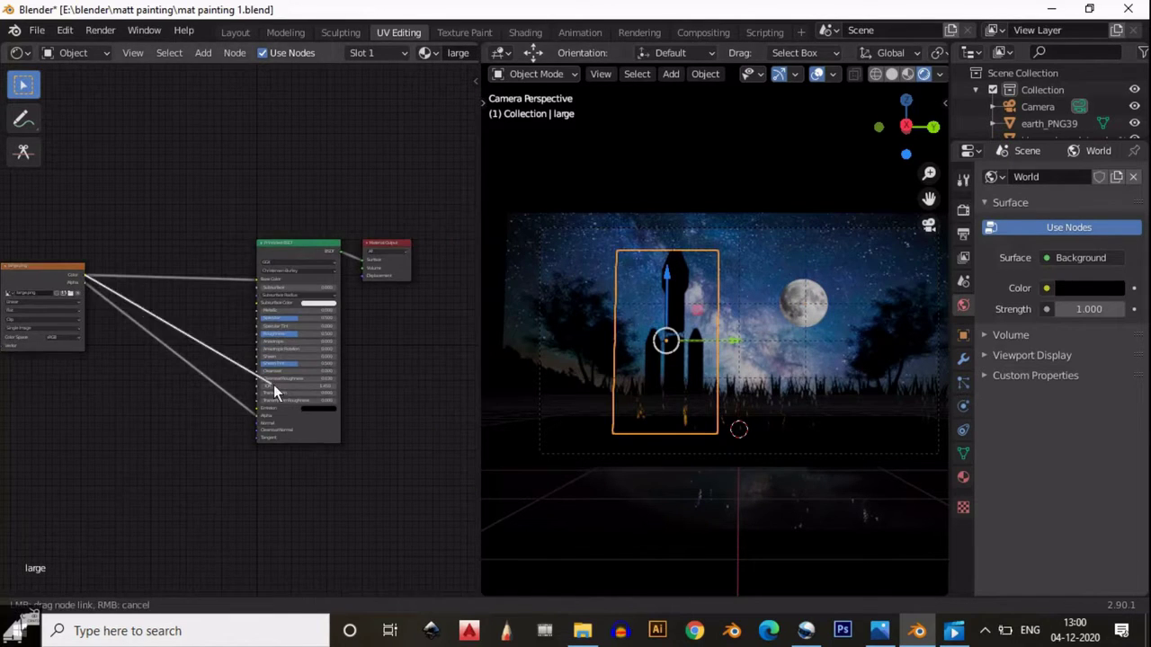
# Feed the grass Mix node's colour into Emission and raise its factor to 1.000.
pyautogui.click(567, 320)
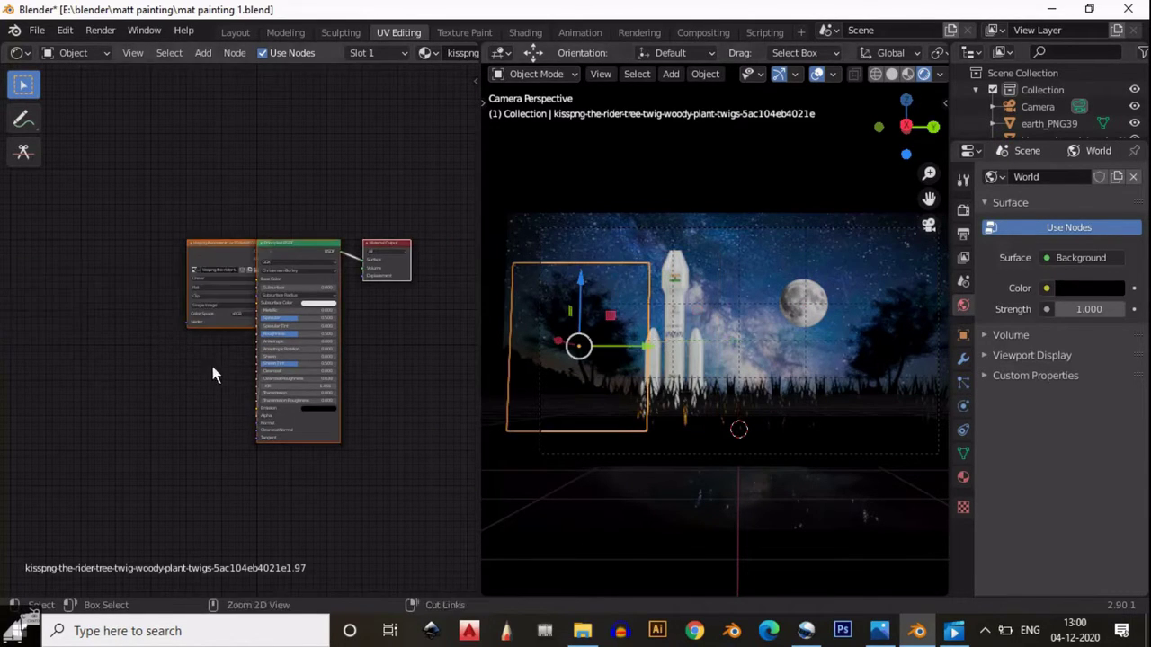
pyautogui.scroll(2, 209, 342)
pyautogui.scroll(-1, 202, 271)
pyautogui.click(709, 410)
pyautogui.moveTo(171, 370); pyautogui.dragTo(304, 326, button='middle')
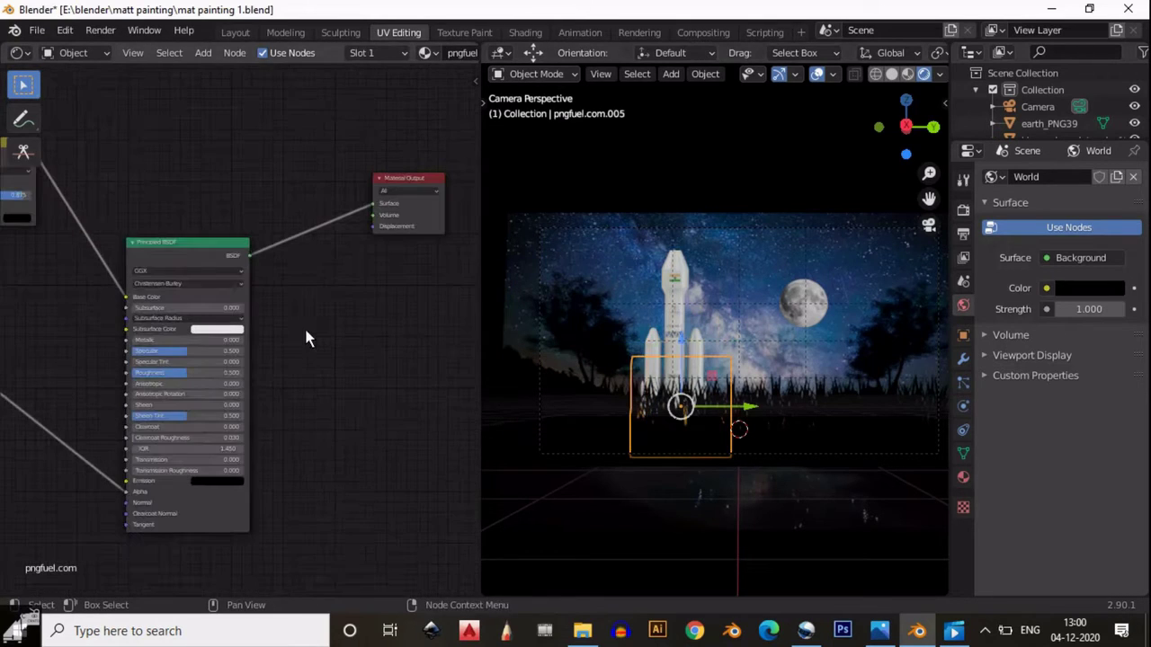
pyautogui.scroll(2, 322, 371)
pyautogui.scroll(-2, 383, 342)
pyautogui.moveTo(383, 342); pyautogui.dragTo(446, 452, button='middle')
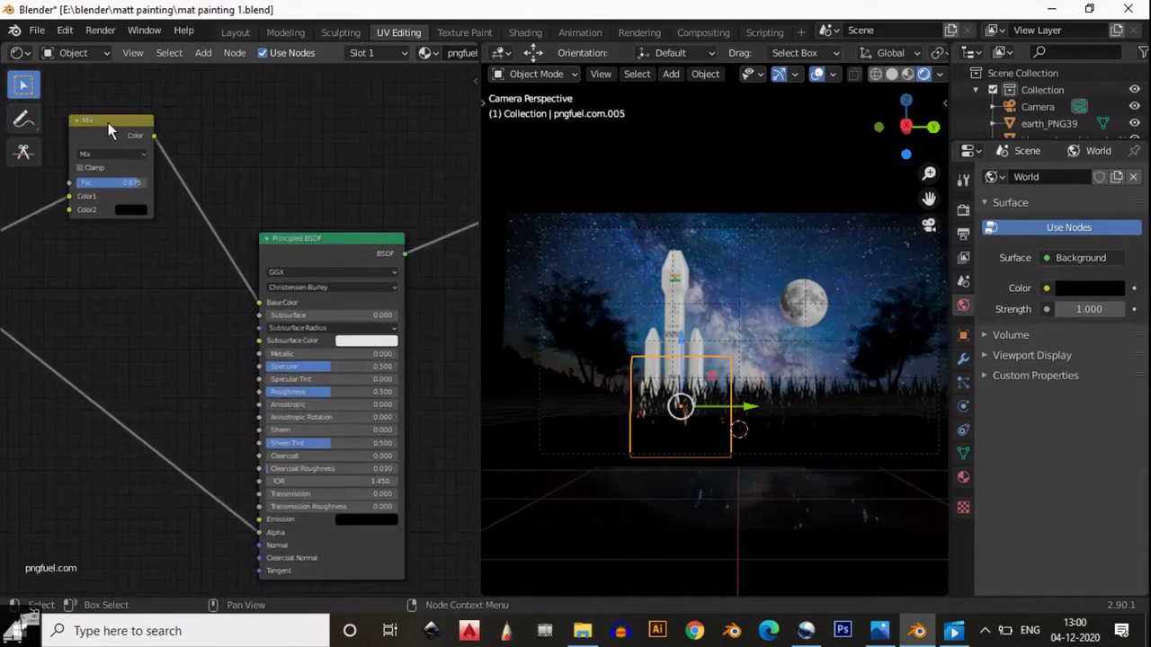
pyautogui.moveTo(216, 175); pyautogui.dragTo(327, 456)
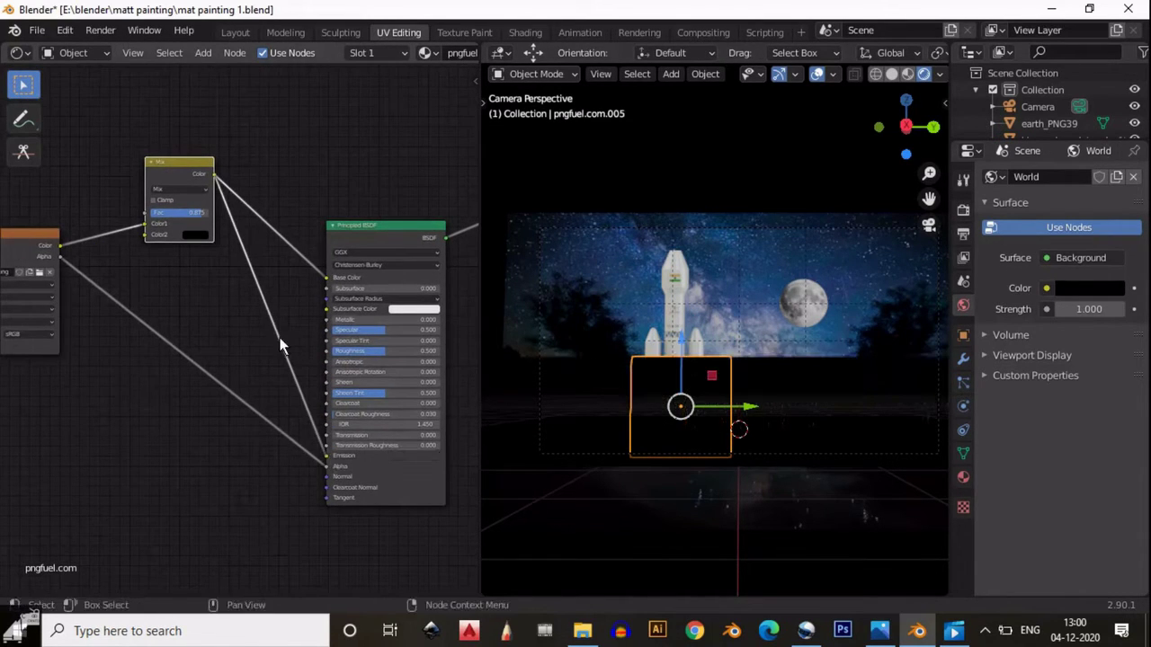
pyautogui.moveTo(196, 212); pyautogui.dragTo(204, 222)
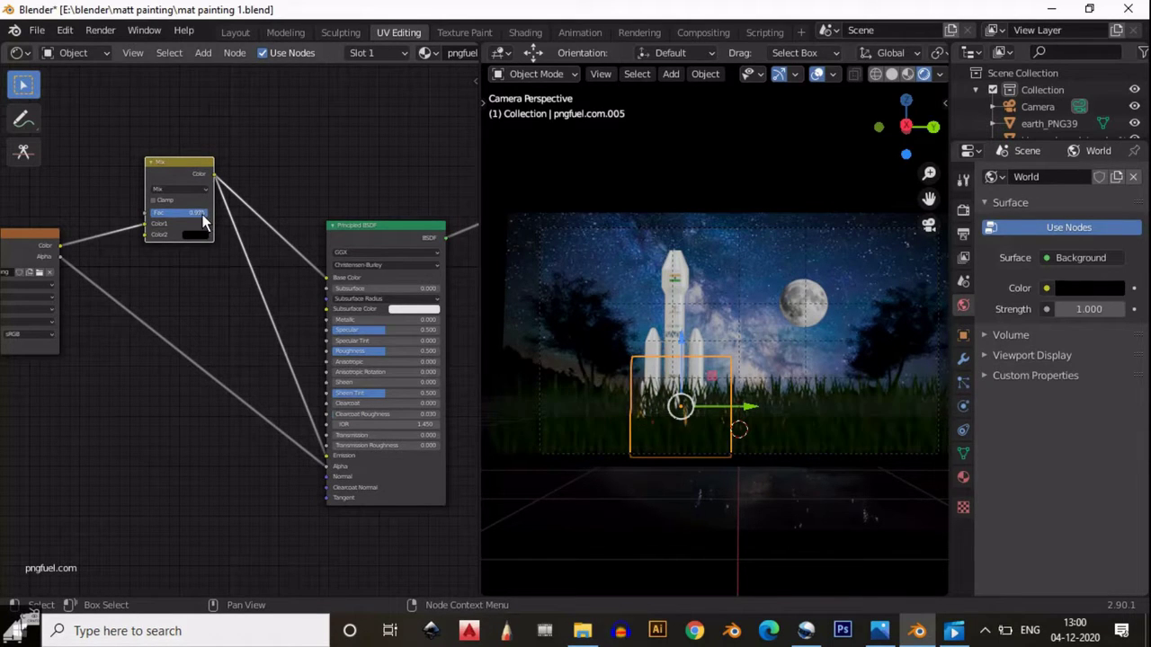
# Connect the tree image's Alpha, insert a darkening MixRGB before Base Color, and save.
pyautogui.click(580, 314)
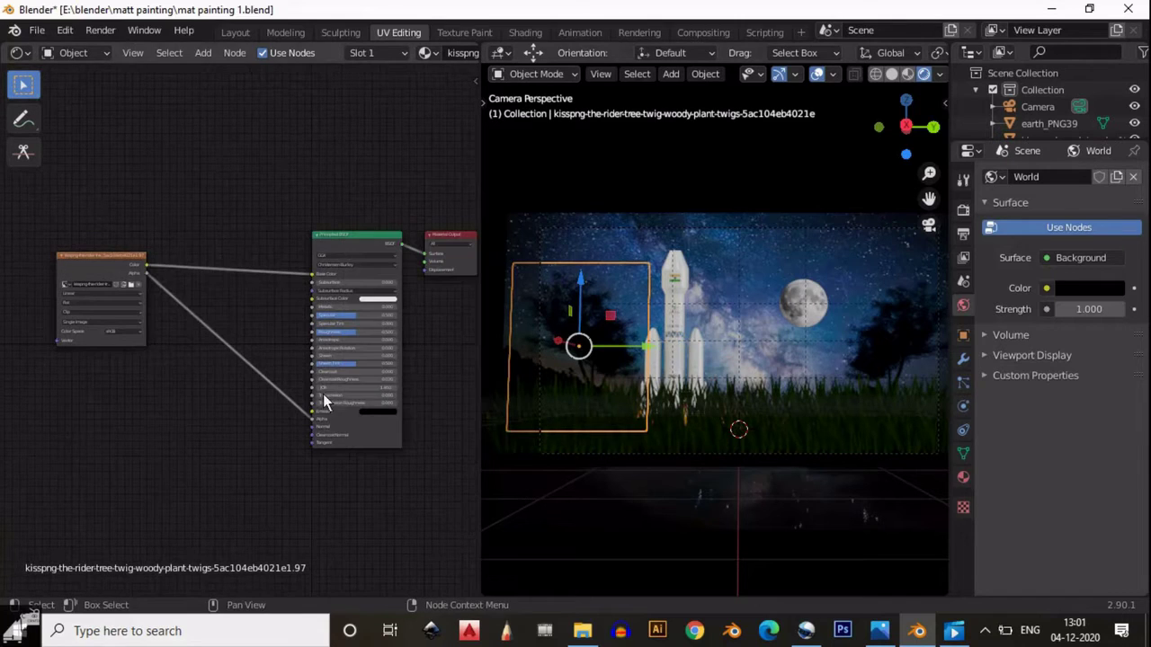
pyautogui.moveTo(146, 272); pyautogui.dragTo(313, 418)
pyautogui.scroll(3, 253, 378)
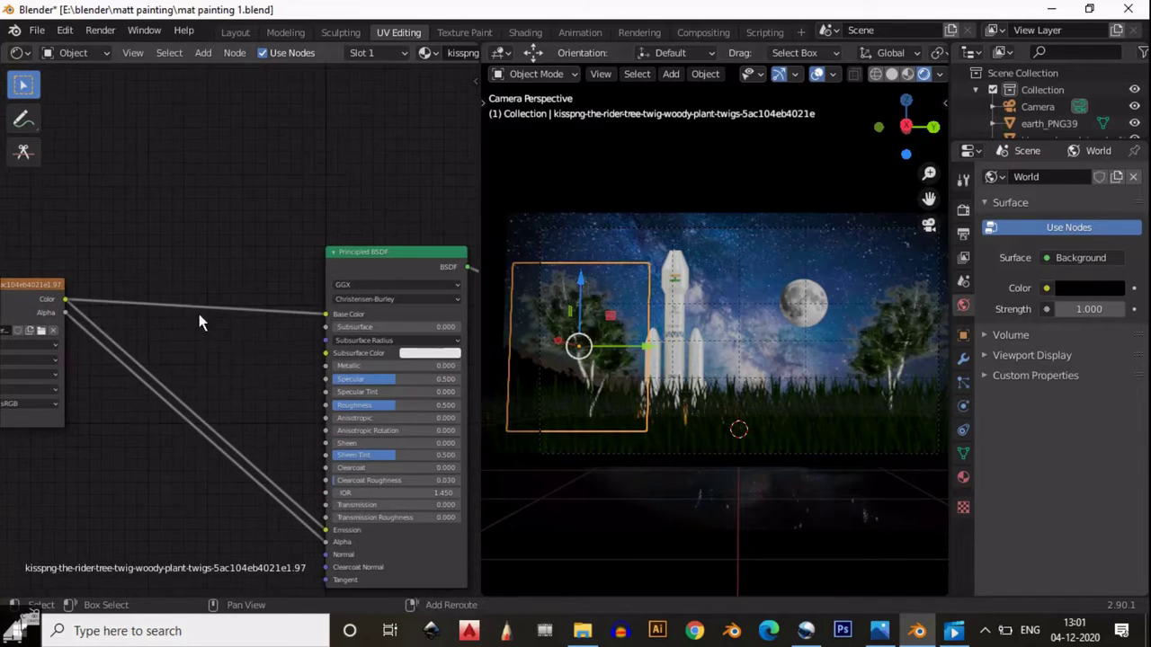
pyautogui.hotkey('shift', 'a')
pyautogui.click(279, 493)
pyautogui.click(265, 367)
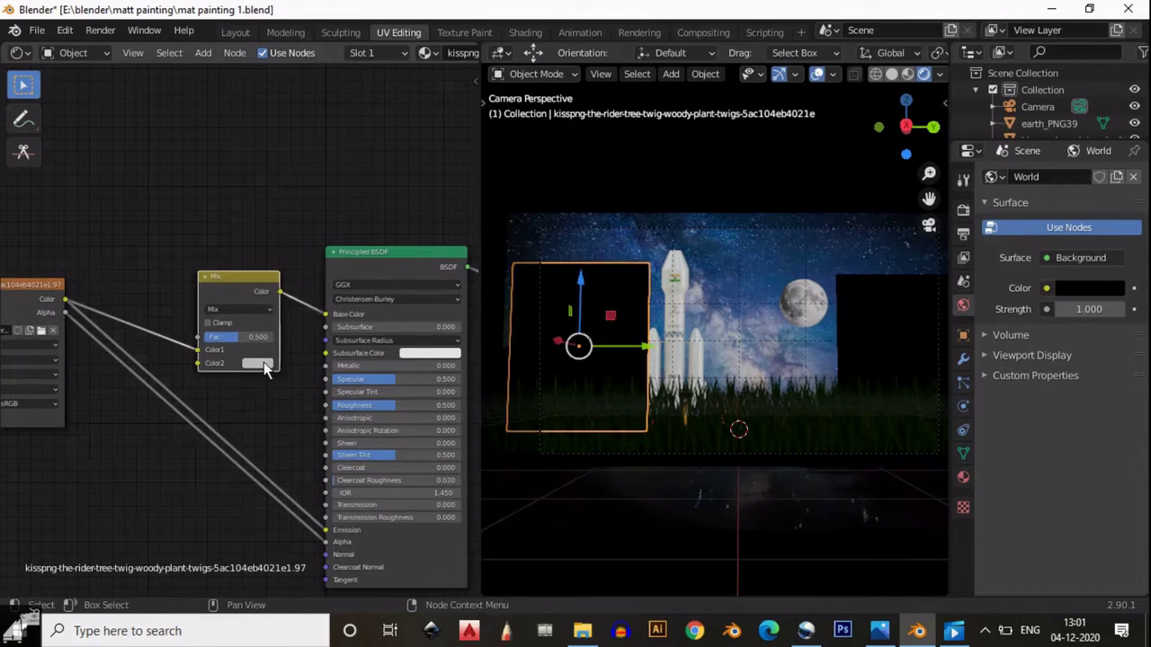
pyautogui.click(266, 364)
pyautogui.moveTo(342, 216); pyautogui.dragTo(340, 316)
pyautogui.scroll(-1, 263, 337)
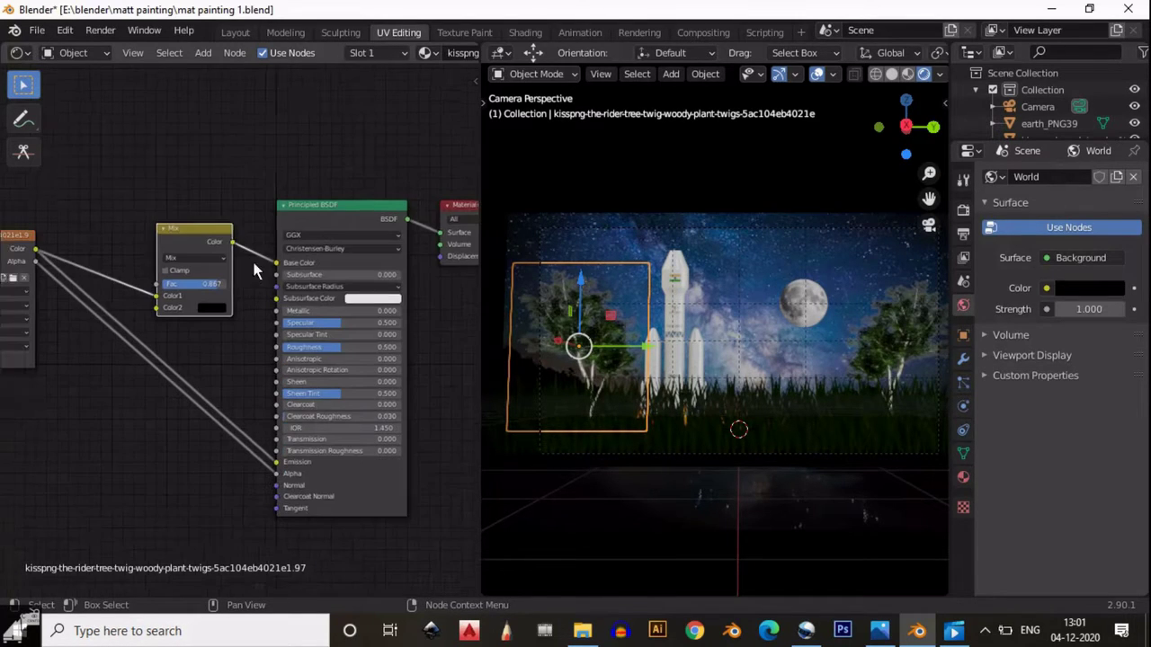
pyautogui.moveTo(251, 258); pyautogui.dragTo(159, 198, button='middle')
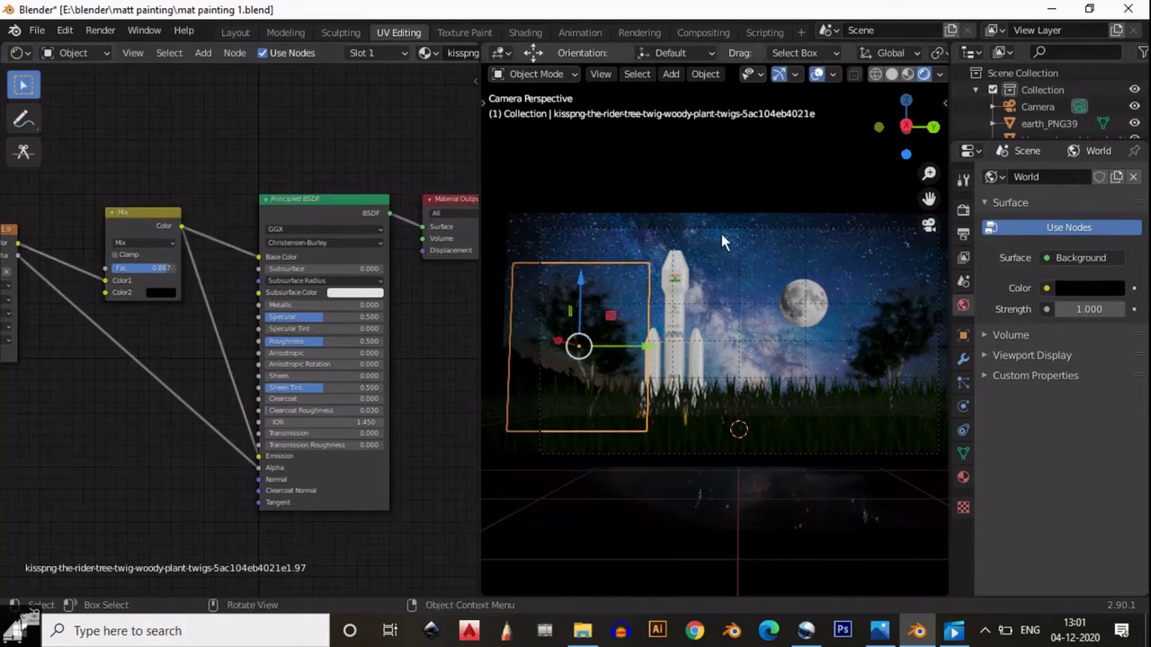
pyautogui.keyDown('ctrl'); pyautogui.moveTo(422, 279); pyautogui.dragTo(391, 305, button='middle'); pyautogui.keyUp('ctrl')
pyautogui.hotkey('ctrl', 's')
# Insert a MixRGB before the rocket's Base Color and Emission, mixing about 0.917 with black.
pyautogui.scroll(-2, 156, 146)
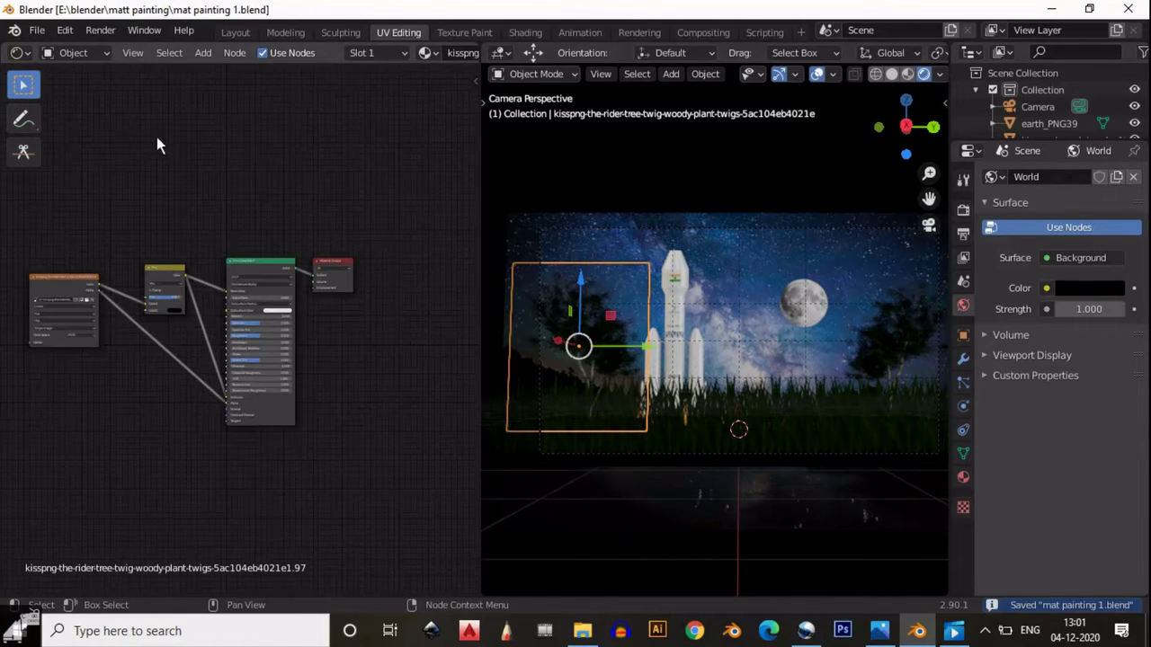
pyautogui.click(674, 315)
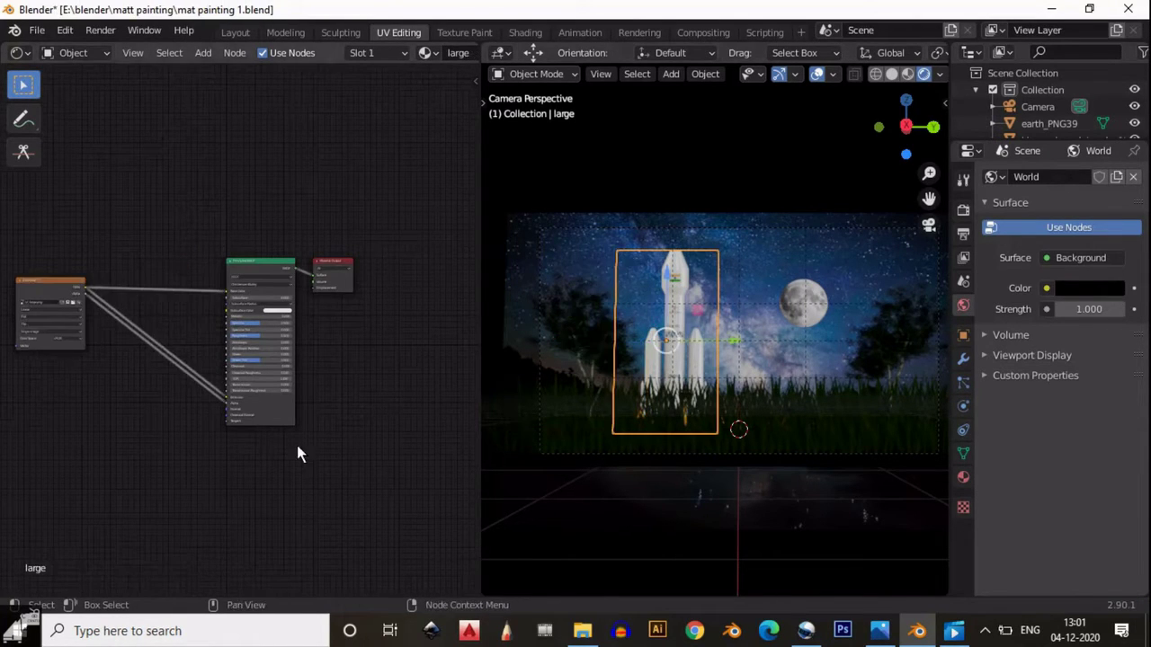
pyautogui.scroll(3, 280, 262)
pyautogui.hotkey('shift', 'a')
pyautogui.click(360, 342)
pyautogui.click(261, 306)
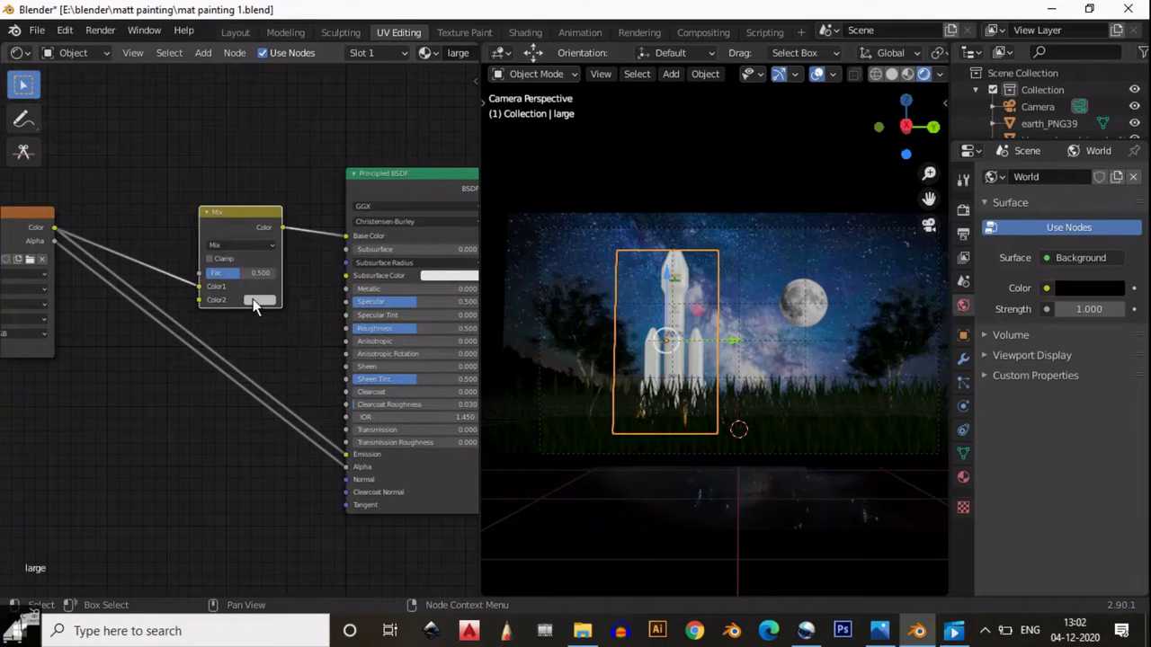
pyautogui.click(259, 301)
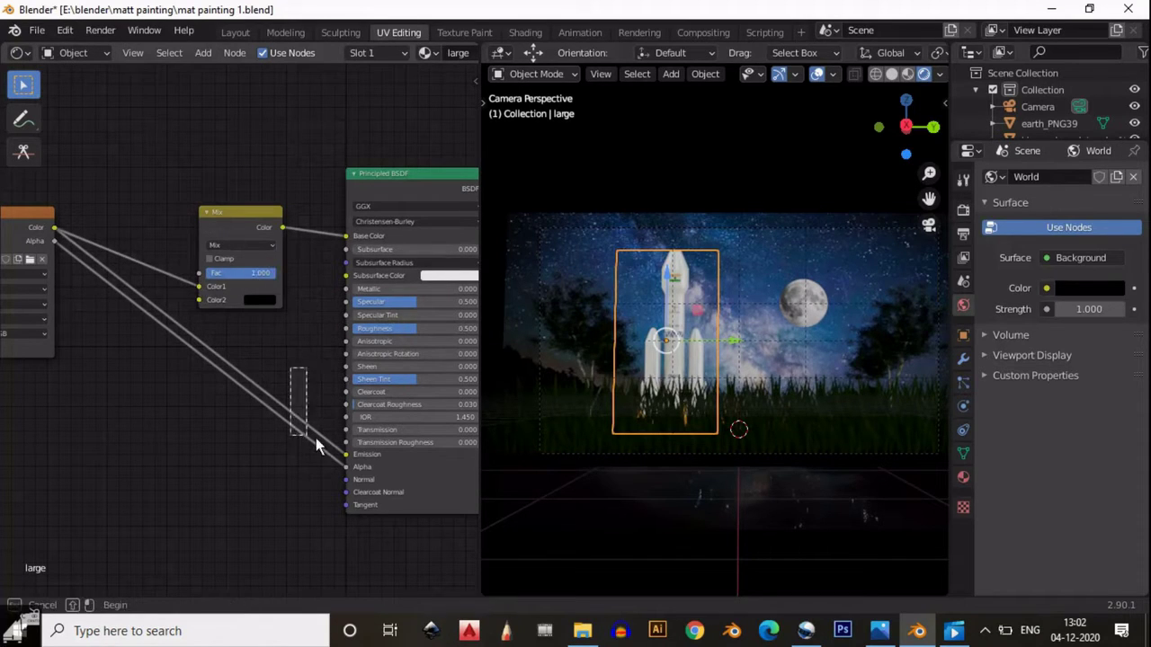
pyautogui.moveTo(283, 228); pyautogui.dragTo(345, 454)
pyautogui.moveTo(271, 276); pyautogui.dragTo(260, 277)
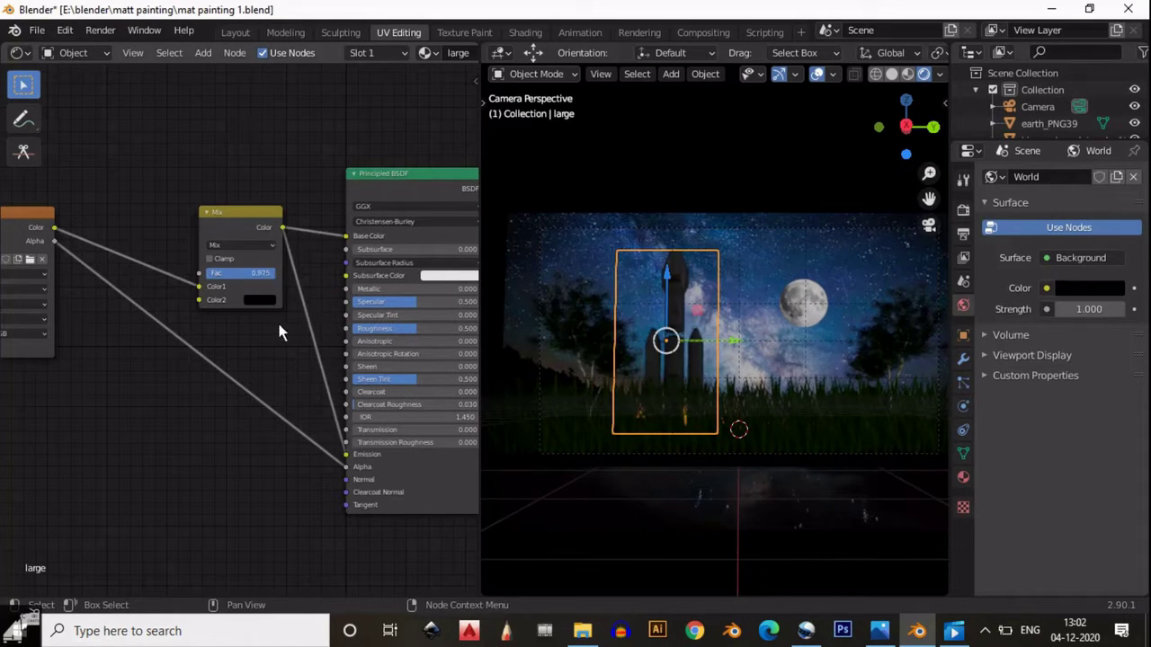
pyautogui.click(560, 205)
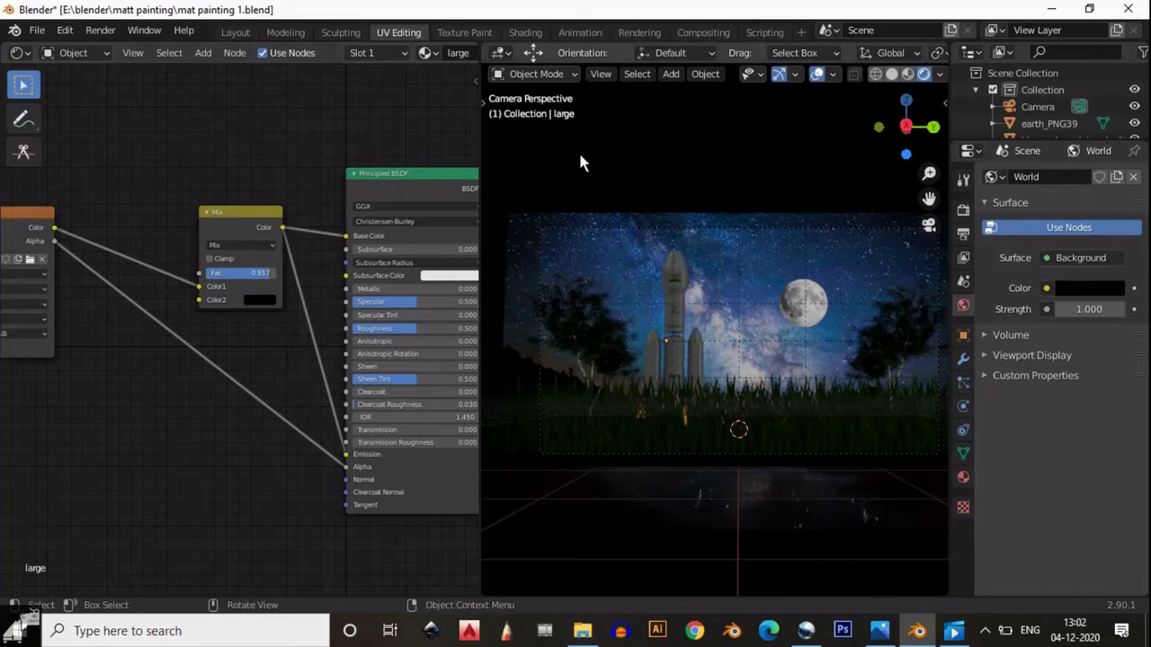
pyautogui.scroll(2, 305, 269)
pyautogui.scroll(-1, 279, 274)
# Save the file again and turn the node editor into a second 3D Viewport.
pyautogui.hotkey('ctrl', 's')
pyautogui.scroll(-3, 274, 272)
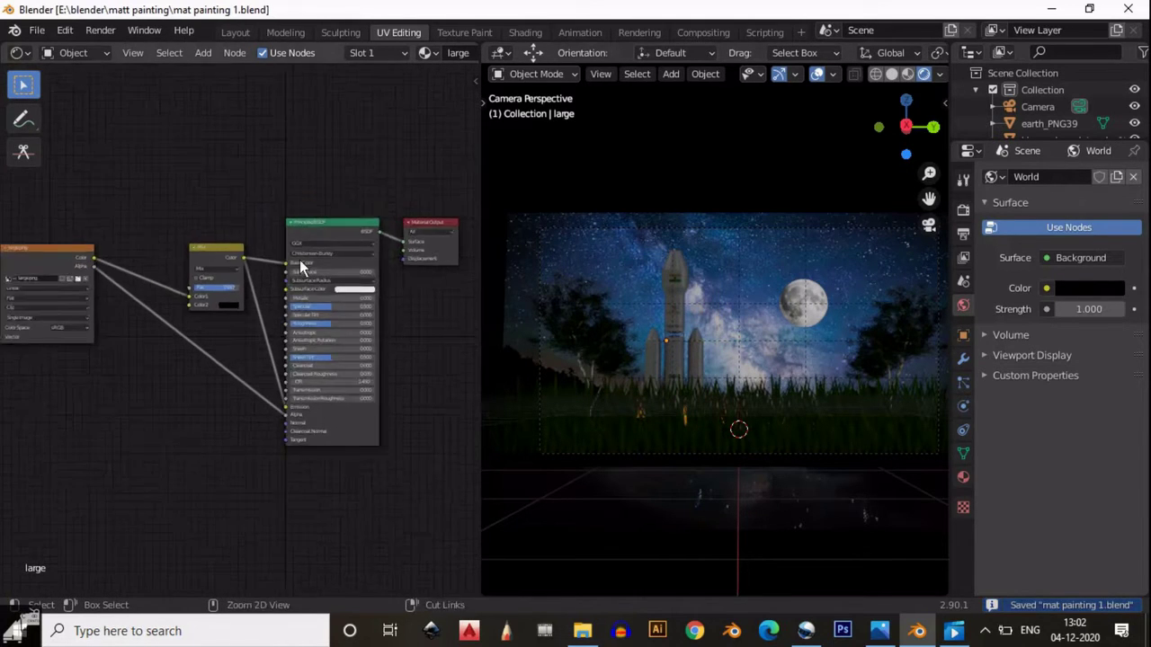
pyautogui.click(16, 53)
pyautogui.click(54, 114)
# Add an area light and rotate it into position from the front view.
pyautogui.moveTo(261, 399); pyautogui.dragTo(296, 239, button='middle')
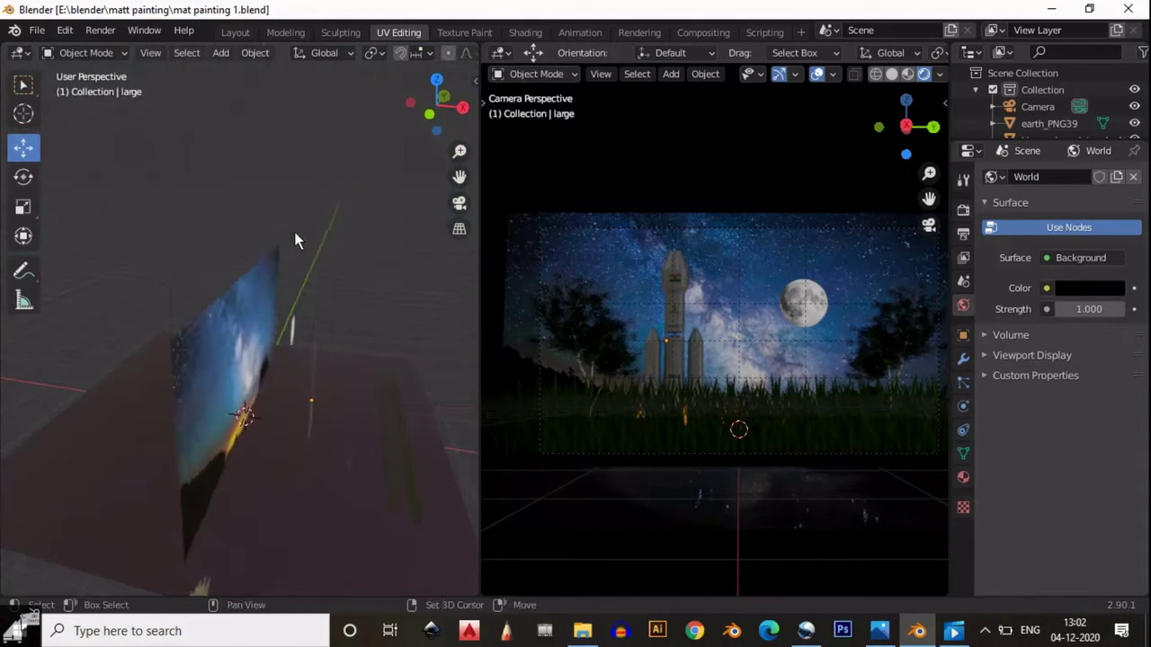
pyautogui.hotkey('shift', 'a')
pyautogui.moveTo(207, 441)
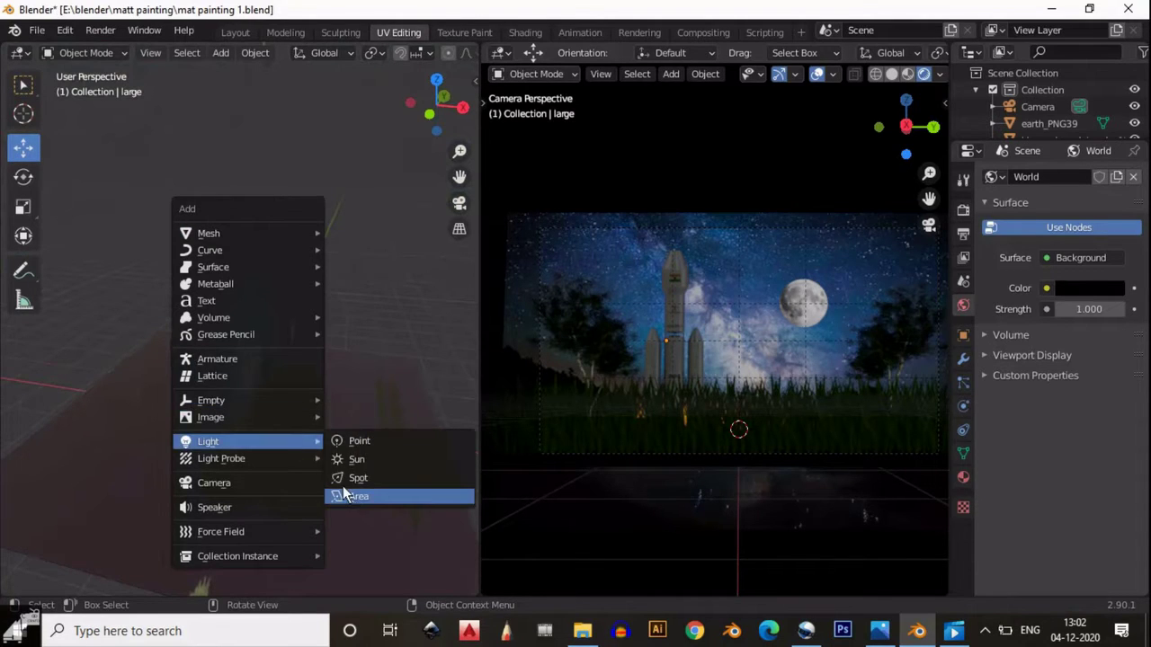
pyautogui.click(360, 496)
pyautogui.press('KP_1')
pyautogui.press('r')
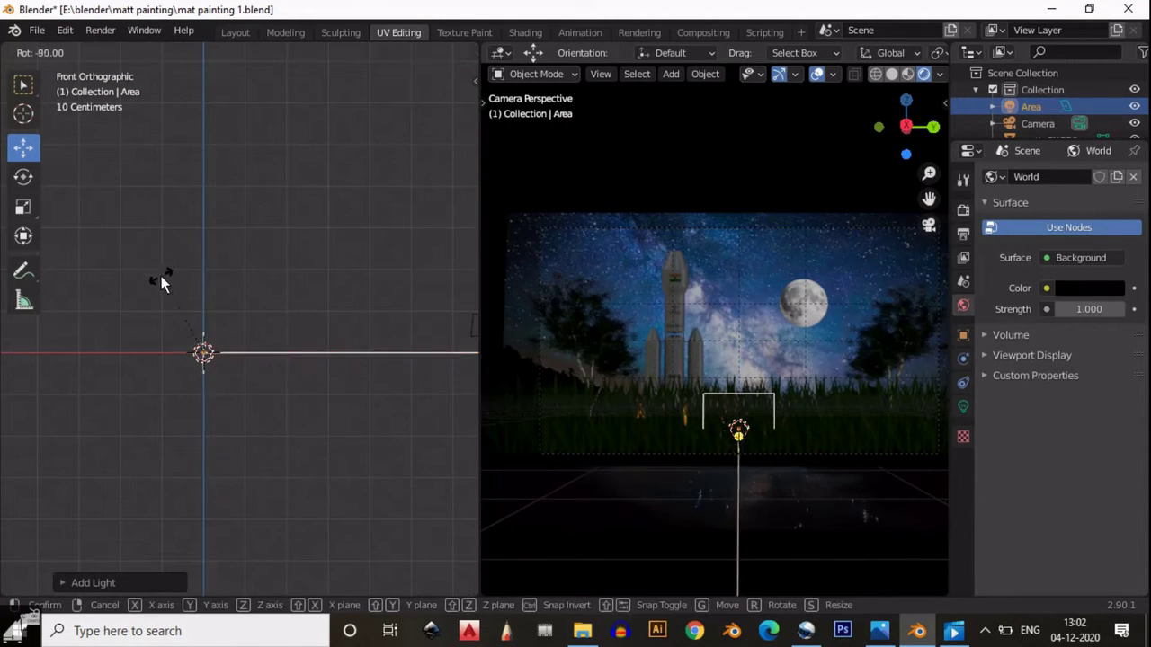
pyautogui.click(160, 276)
# Move the area light up onto the moon, refining its placement from several views.
pyautogui.moveTo(161, 276); pyautogui.dragTo(139, 329, button='middle')
pyautogui.press('KP_3')
pyautogui.press('g')
pyautogui.click(255, 288)
pyautogui.press('g')
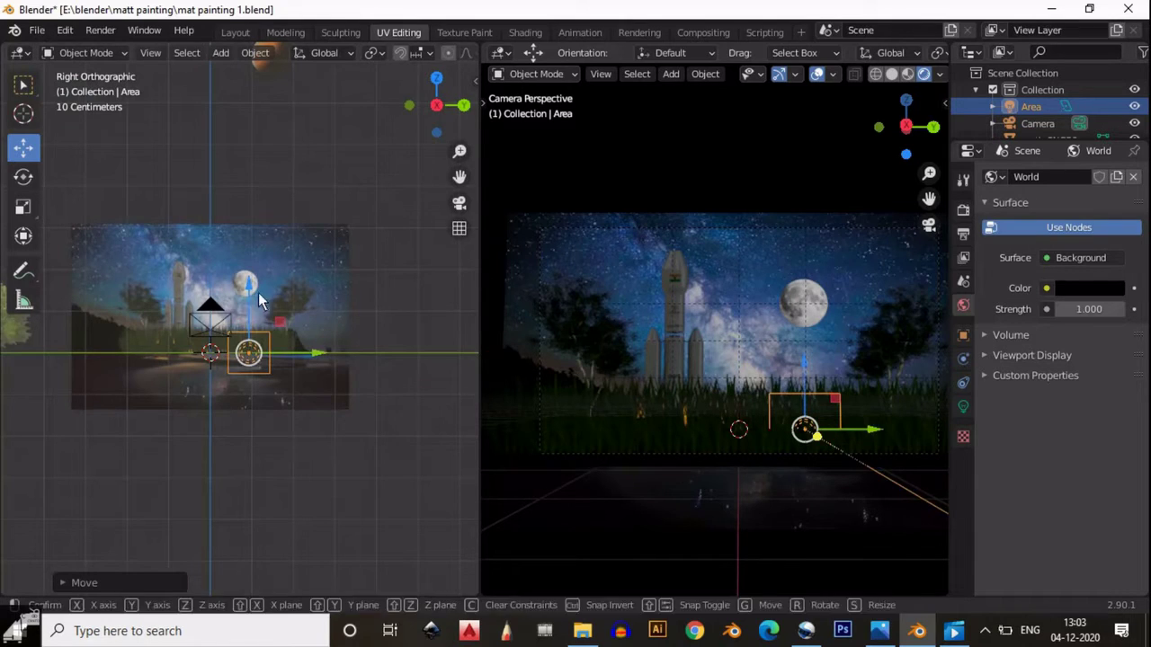
pyautogui.click(252, 231)
pyautogui.press('KP_Decimal')
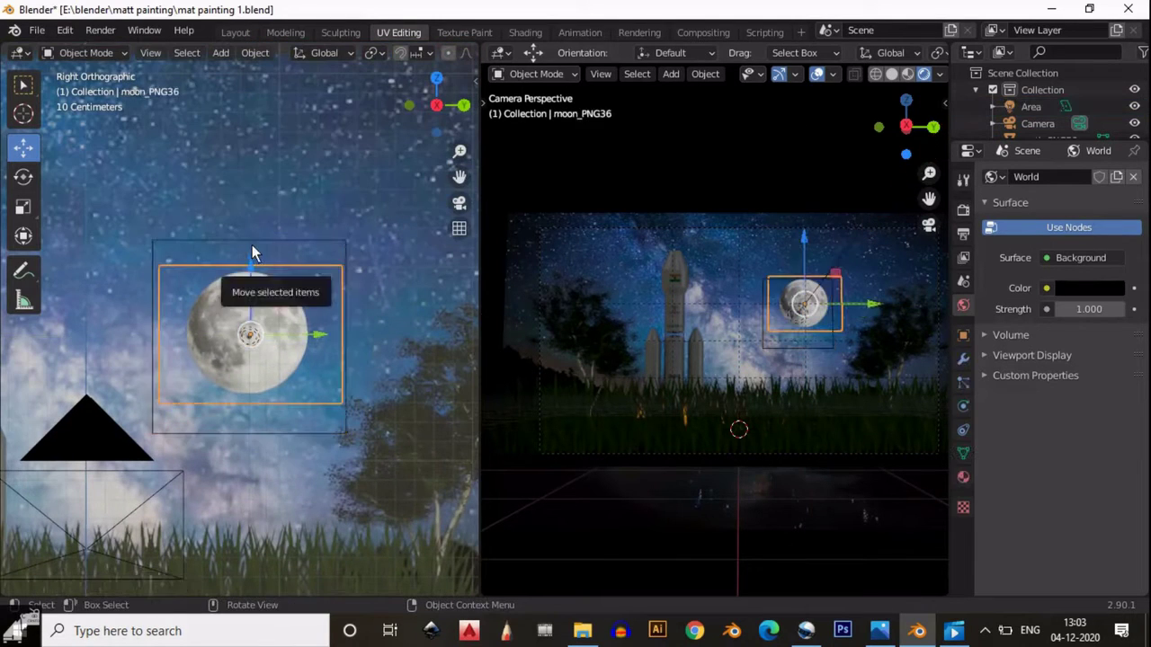
pyautogui.moveTo(252, 285)
pyautogui.mouseDown(button='middle')
pyautogui.moveTo(122, 309)
pyautogui.moveTo(166, 334)
pyautogui.mouseUp(button='middle')
pyautogui.press('g')
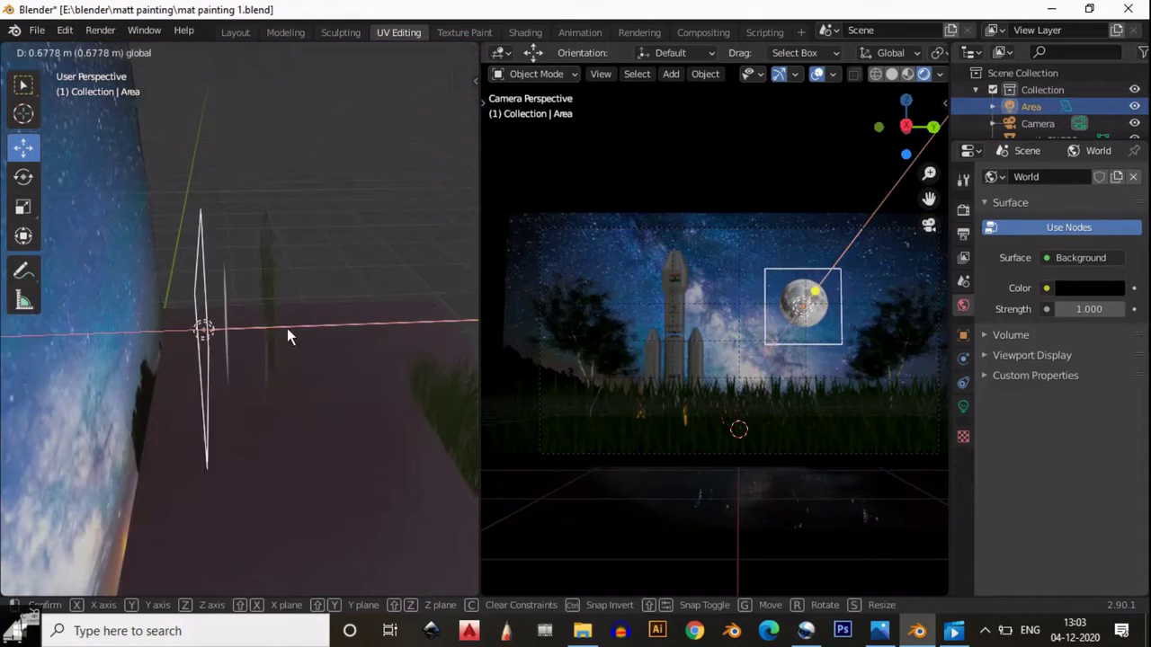
pyautogui.click(213, 282)
pyautogui.moveTo(213, 282); pyautogui.dragTo(387, 126, button='middle')
pyautogui.press('KP_1')
pyautogui.moveTo(200, 272)
pyautogui.mouseDown(button='middle')
pyautogui.moveTo(142, 335)
pyautogui.moveTo(202, 280)
pyautogui.mouseUp(button='middle')
# Make the area light disk-shaped, scale it down and reposition it on the moon.
pyautogui.click(963, 409)
pyautogui.click(1104, 330)
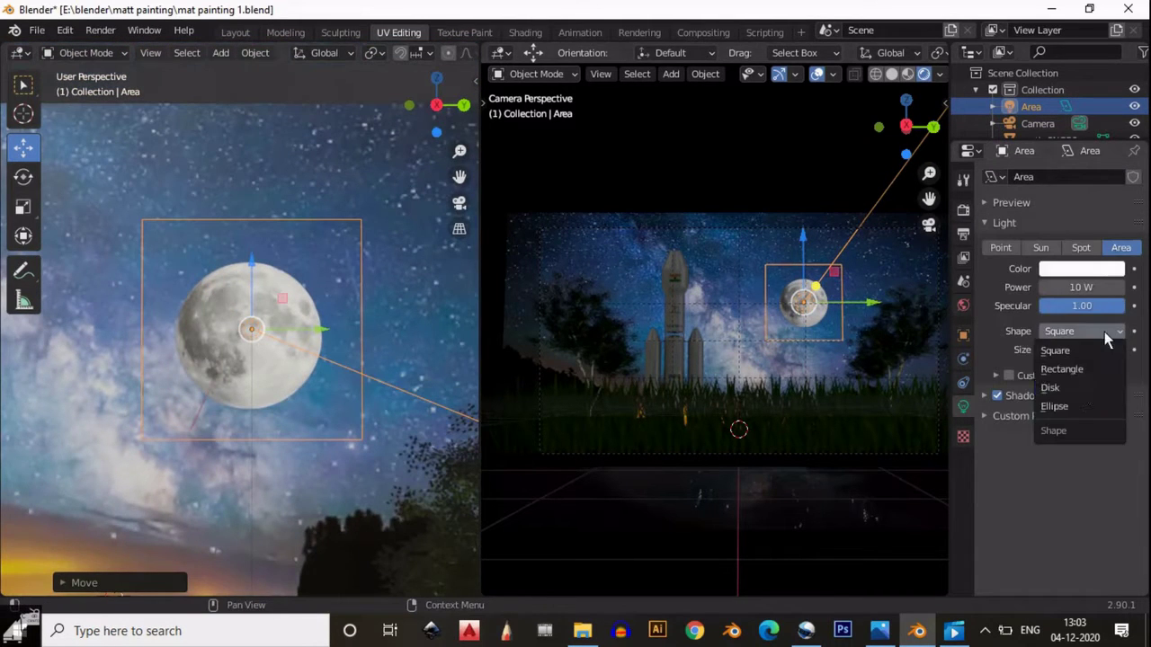
pyautogui.click(1061, 387)
pyautogui.press('s')
pyautogui.click(253, 255)
pyautogui.press('g')
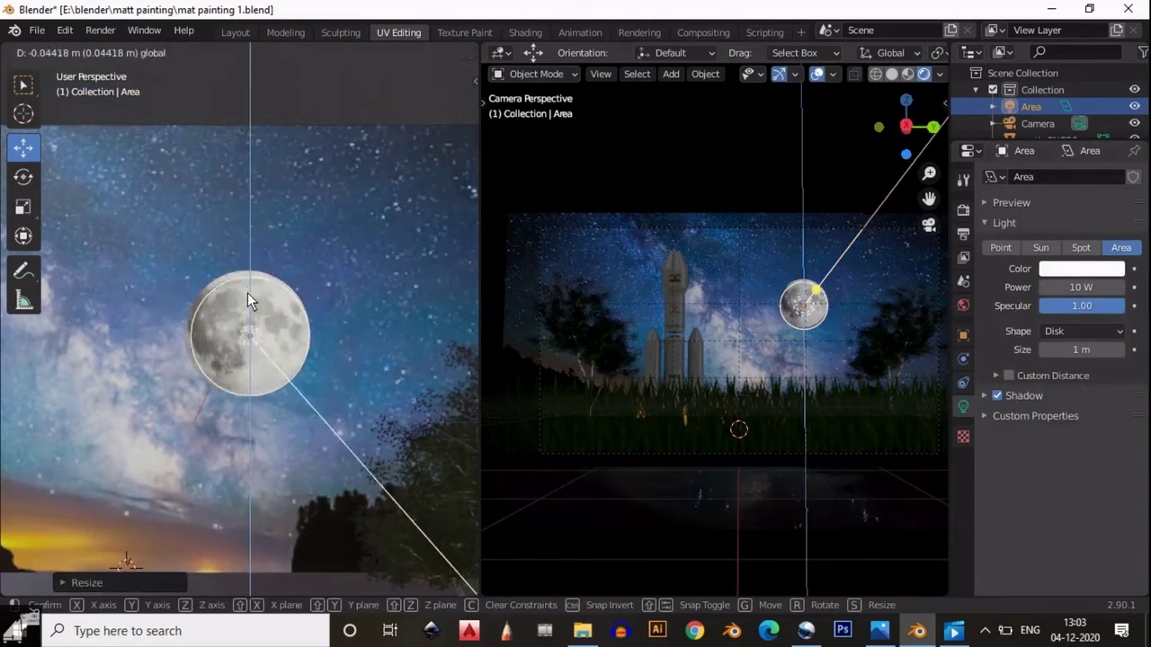
pyautogui.click(247, 292)
pyautogui.moveTo(247, 293); pyautogui.dragTo(270, 306, button='middle')
# Set the area light's power to 502 W.
pyautogui.click(1081, 283)
pyautogui.write('2')
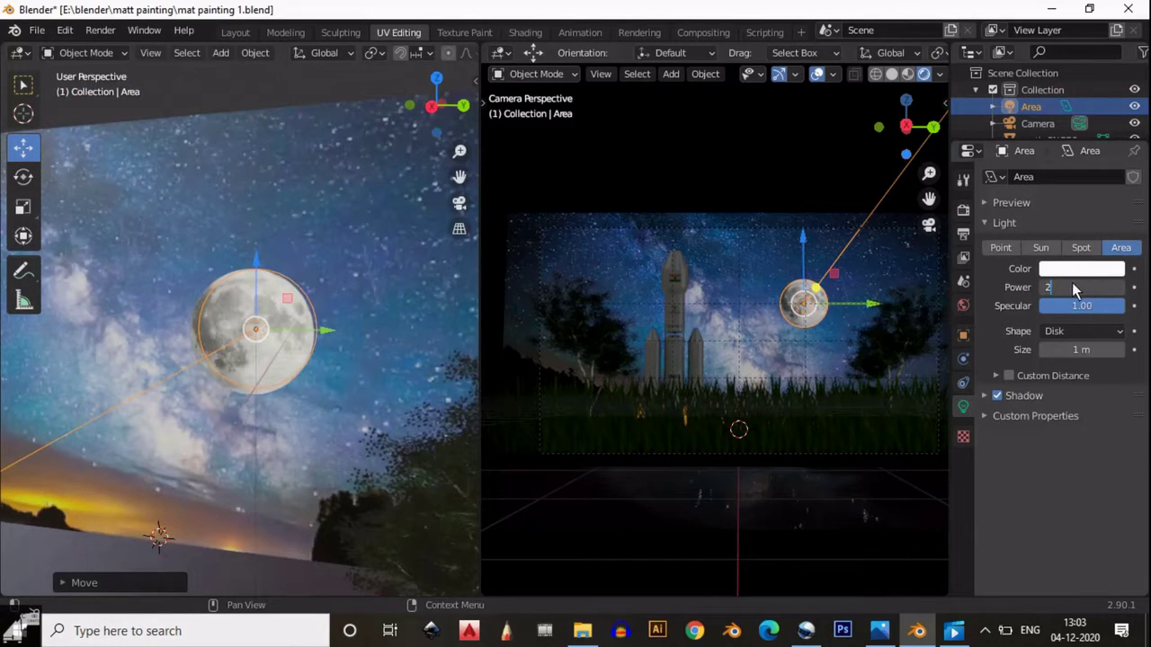
pyautogui.press('BackSpace')
pyautogui.write('502 W')
pyautogui.press('Return')
# Raise the moon material's Transmission to 0.440.
pyautogui.scroll(-2, 270, 235)
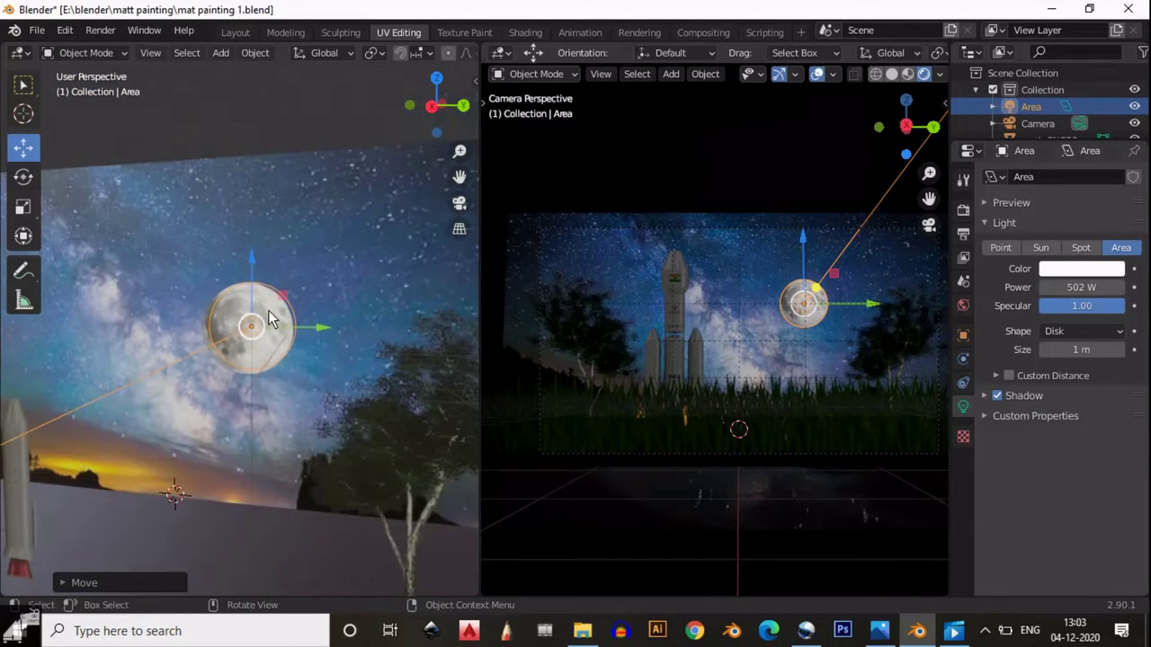
pyautogui.click(270, 321)
pyautogui.click(963, 476)
pyautogui.scroll(-8, 1071, 334)
pyautogui.moveTo(1078, 357); pyautogui.dragTo(1120, 359)
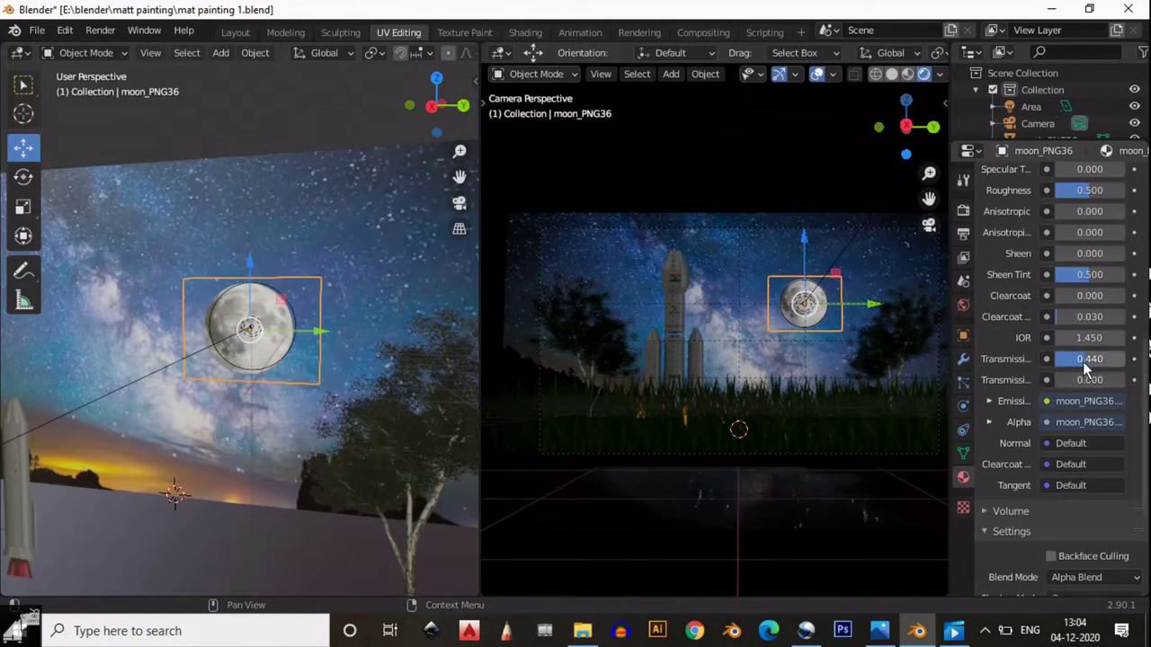
# Try Opaque blending on the moon material and compare other image planes' material settings.
pyautogui.scroll(-5, 1115, 378)
pyautogui.click(1115, 407)
pyautogui.click(1091, 421)
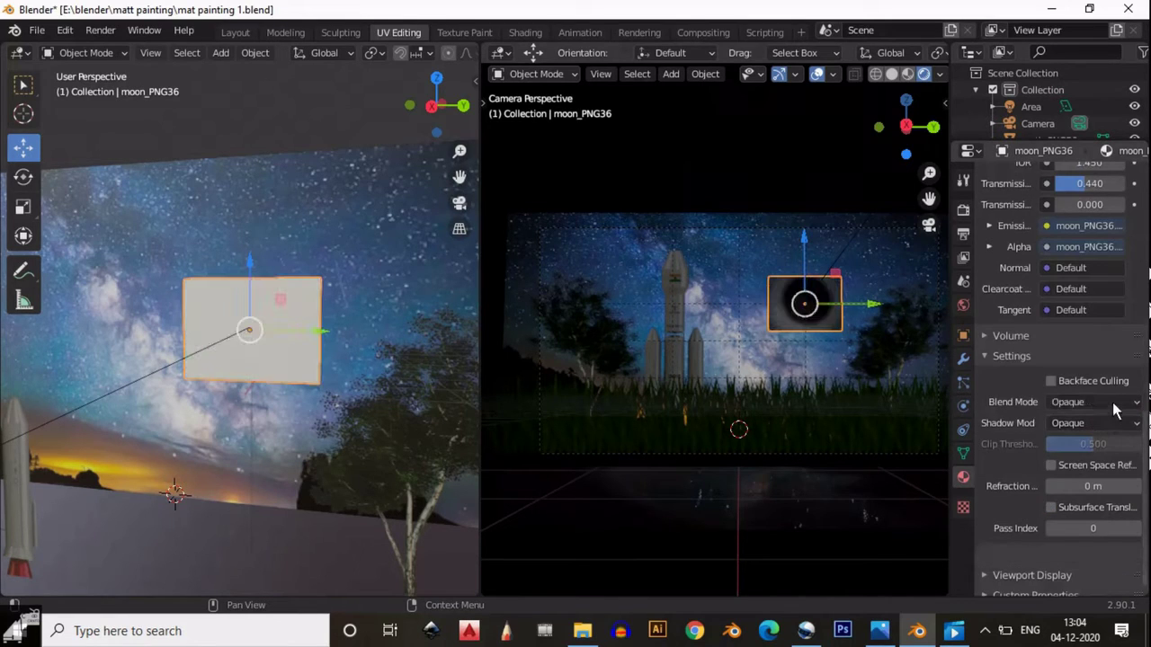
pyautogui.click(755, 296)
pyautogui.click(759, 299)
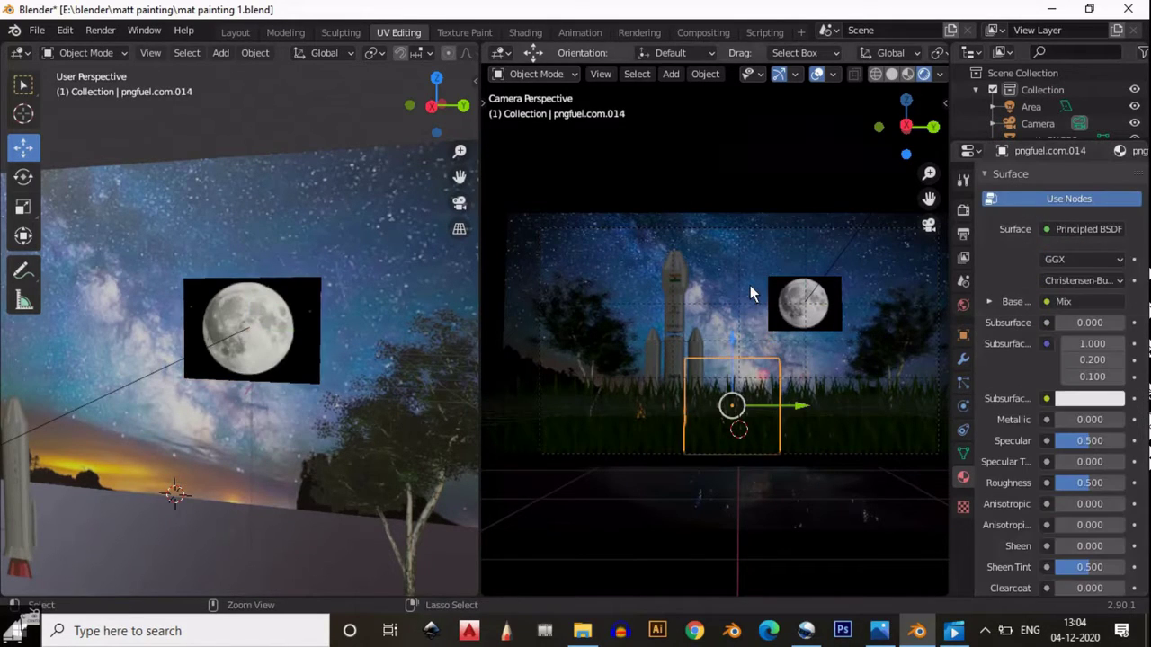
pyautogui.click(769, 299)
pyautogui.click(778, 301)
pyautogui.click(778, 301)
# Set the moon material's Blend Mode to Alpha Hashed and Shadow Mode to None.
pyautogui.scroll(-5, 1092, 405)
pyautogui.click(1092, 508)
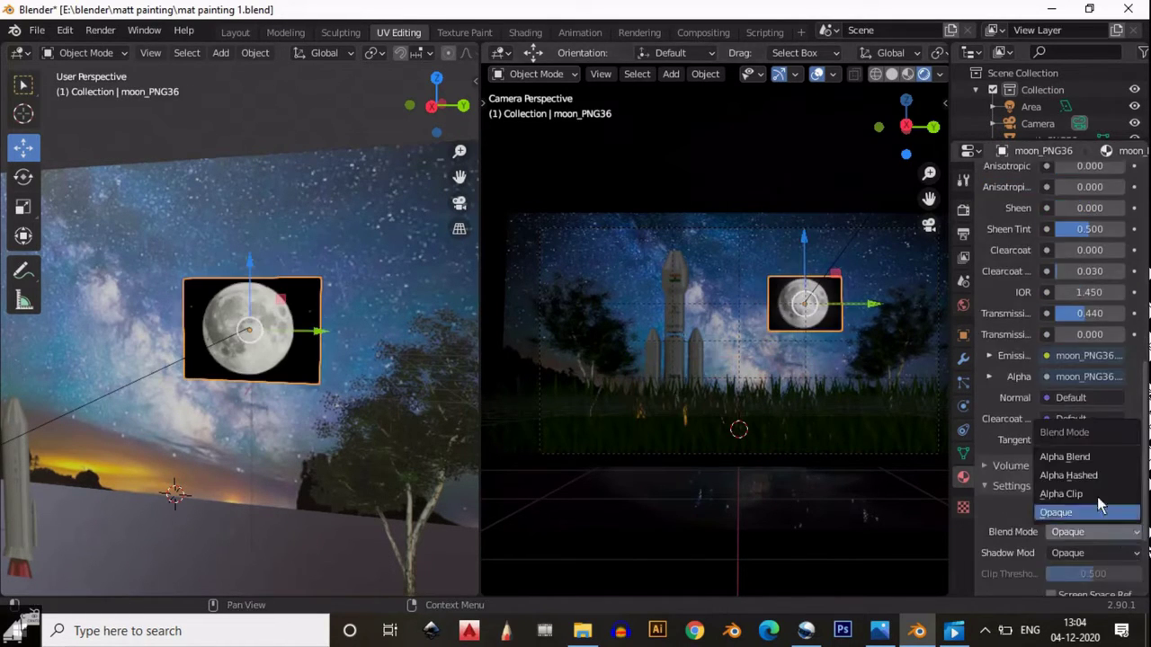
pyautogui.click(1092, 474)
pyautogui.scroll(-3, 1106, 431)
pyautogui.click(1112, 435)
pyautogui.click(1113, 464)
# Reselect the moon plane and view it from the side.
pyautogui.click(647, 134)
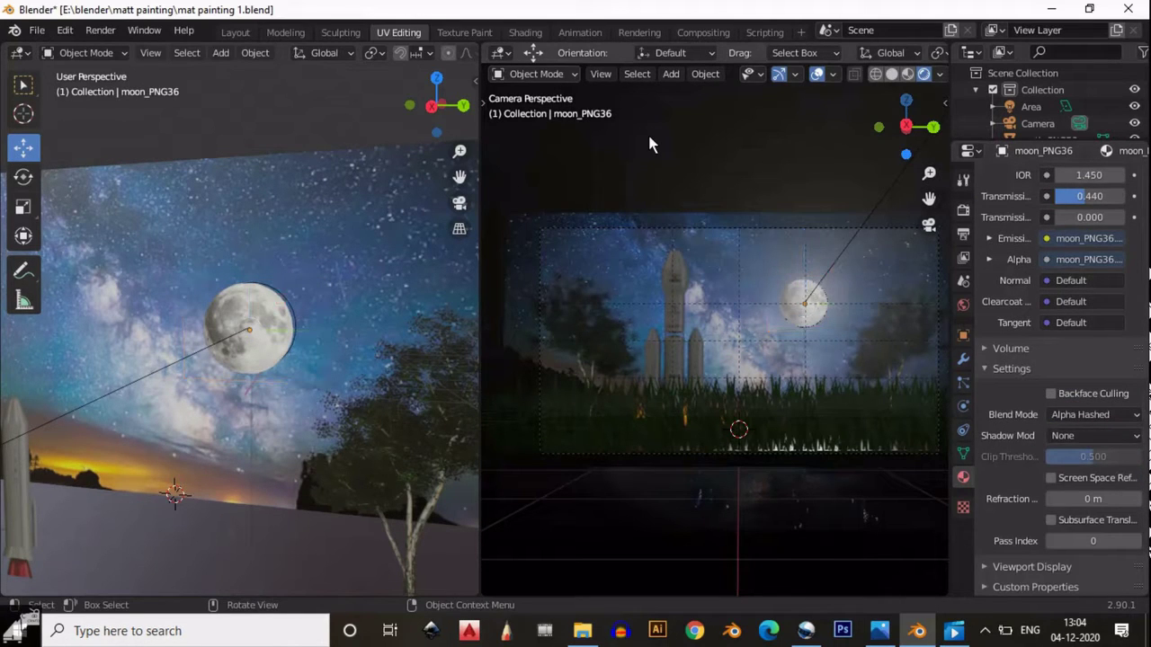
pyautogui.click(298, 333)
pyautogui.click(281, 290)
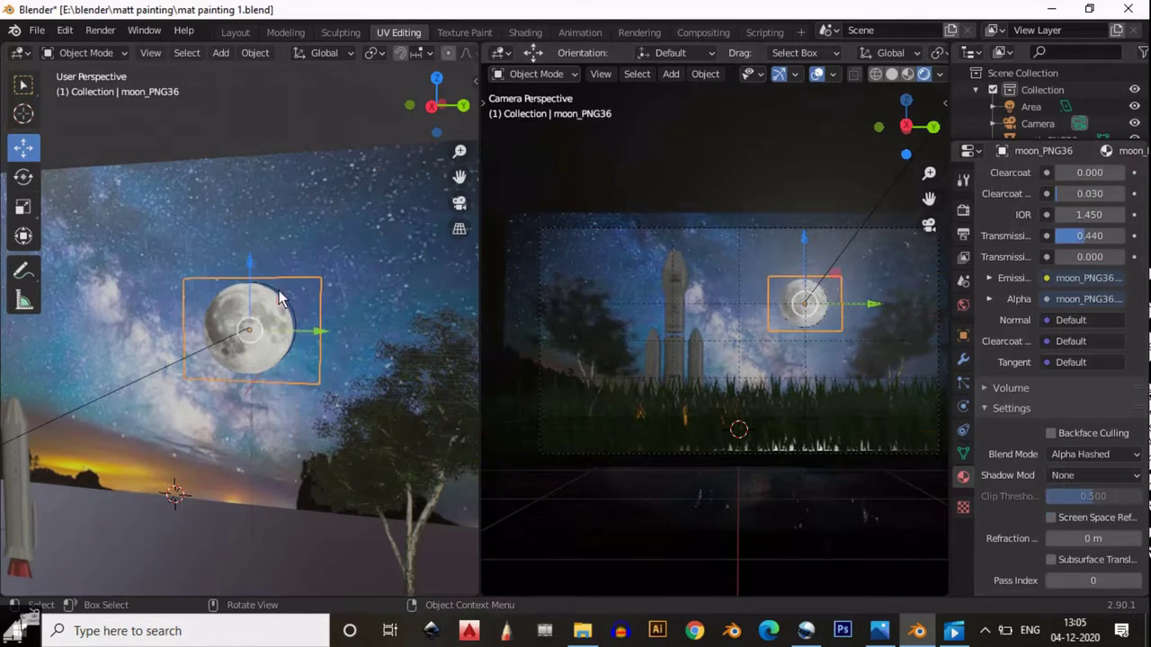
pyautogui.click(432, 106)
# Select the area light and move it vertically along Z.
pyautogui.click(310, 333)
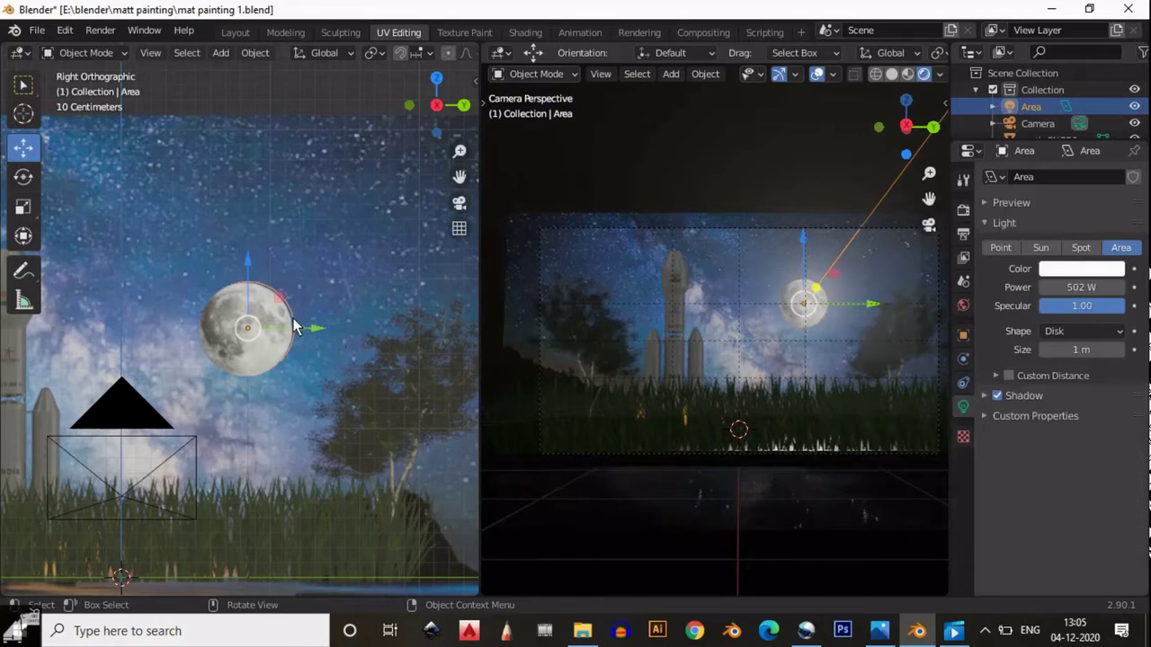
pyautogui.moveTo(310, 333); pyautogui.dragTo(303, 334)
pyautogui.press('g')
pyautogui.press('z')
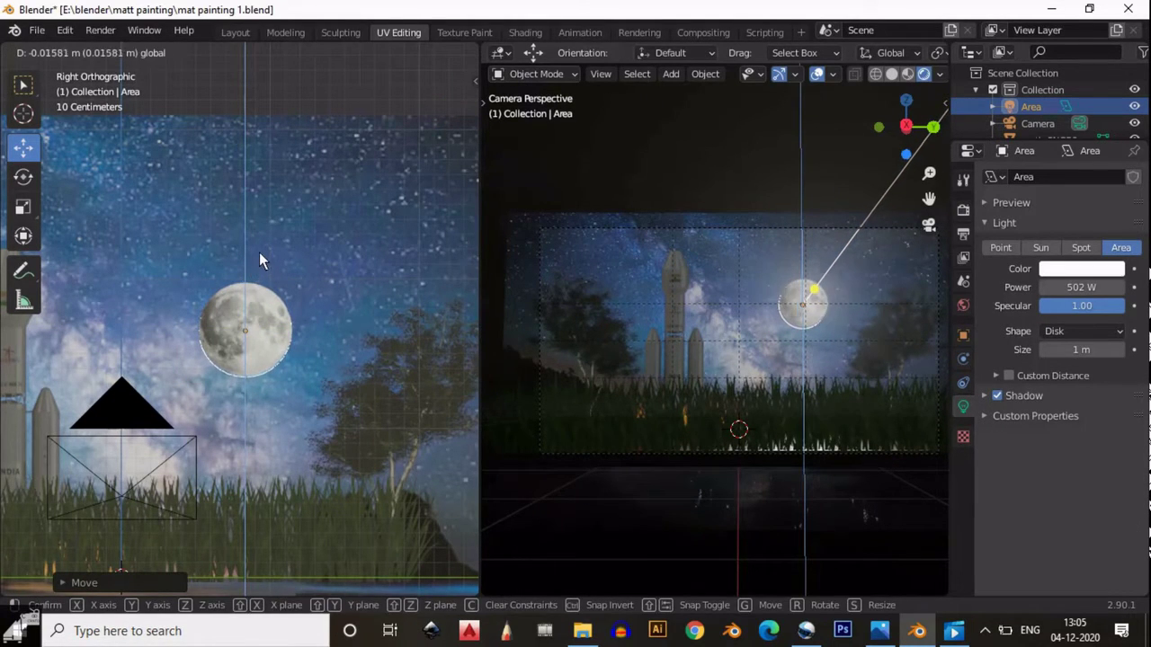
pyautogui.click(259, 252)
# Rotate the area light from the back view.
pyautogui.moveTo(257, 252); pyautogui.dragTo(63, 372, button='middle')
pyautogui.press('ctrl+KP_1')
pyautogui.press('r')
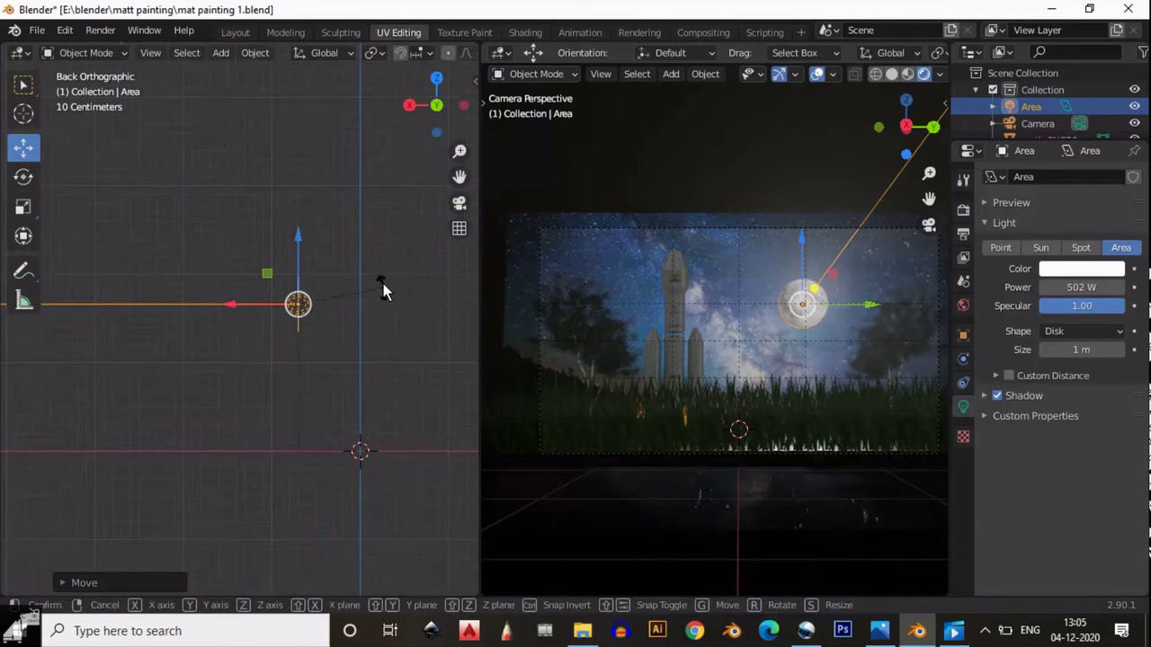
pyautogui.click(356, 306)
pyautogui.moveTo(356, 306); pyautogui.dragTo(40, 312, button='middle')
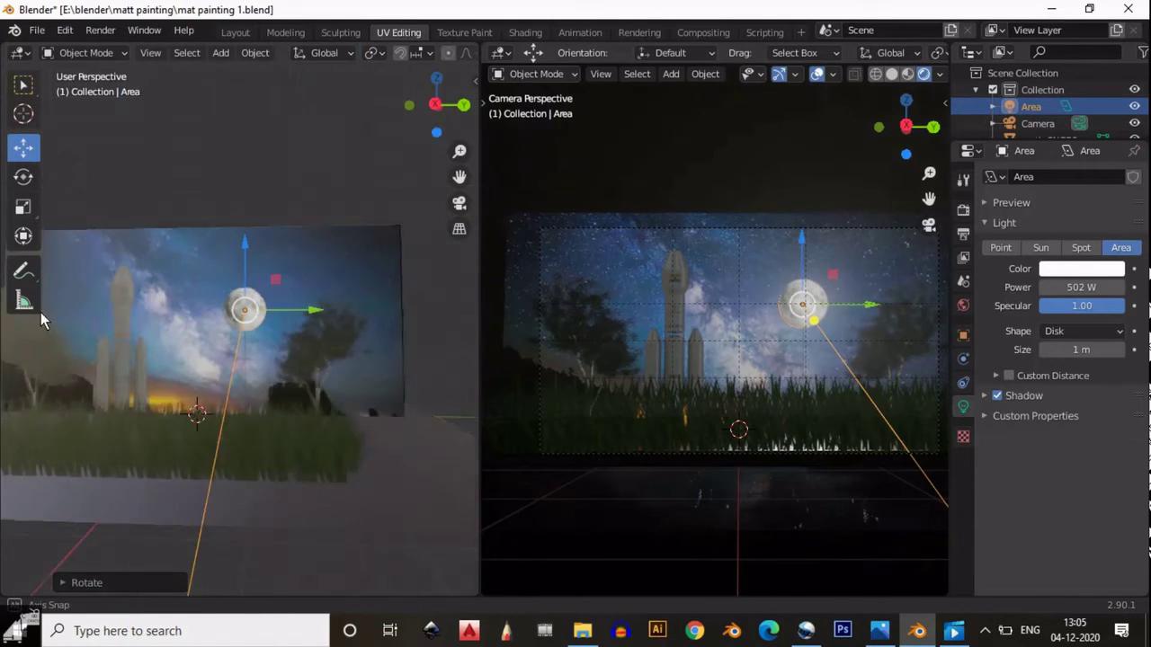
pyautogui.click(440, 73)
# Scale the area light down and try adjusting its Size value.
pyautogui.press('r')
pyautogui.press('s')
pyautogui.click(337, 280)
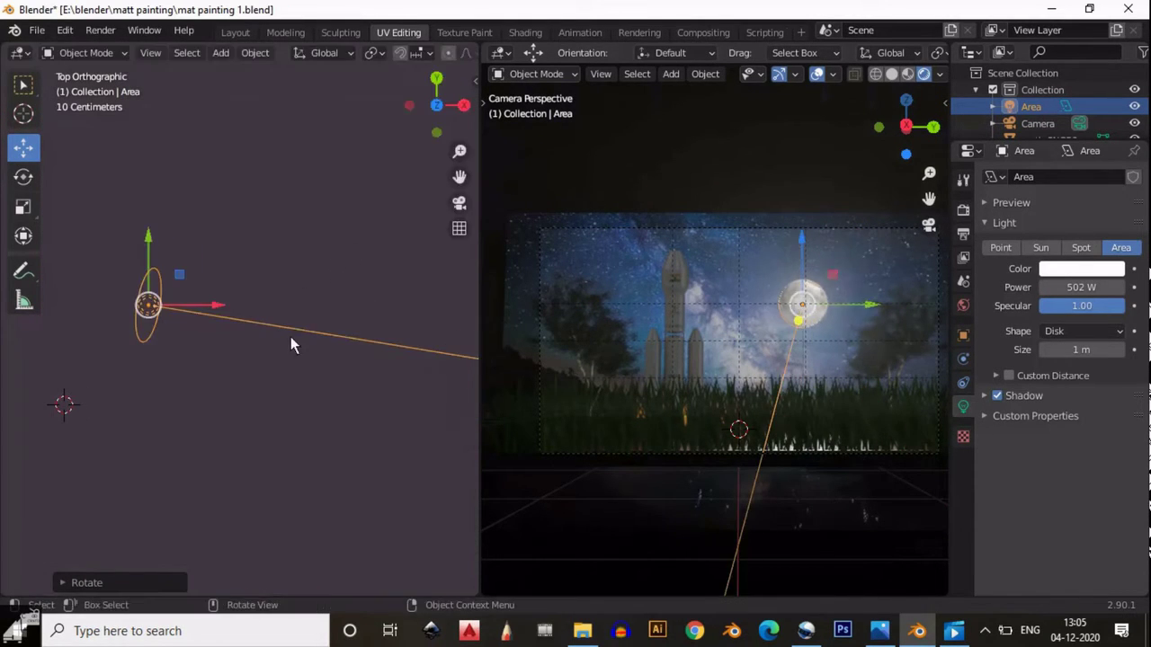
pyautogui.moveTo(1099, 349); pyautogui.dragTo(1095, 352)
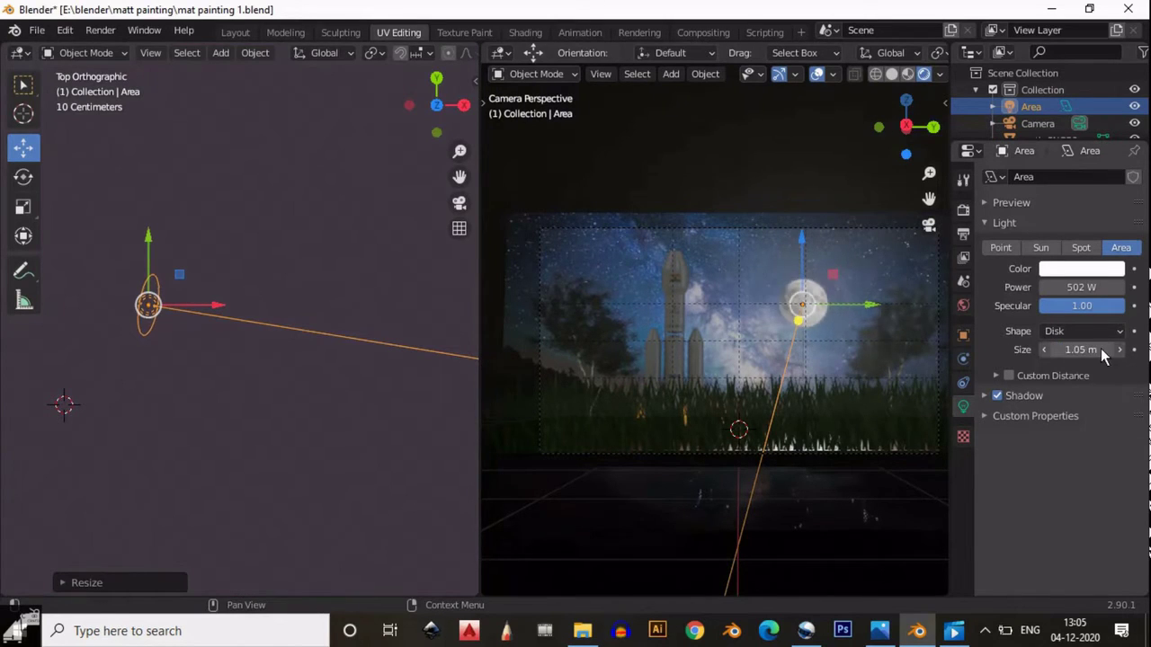
pyautogui.click(1071, 355)
pyautogui.write('11')
pyautogui.press('Return')
# Lower the area light's power to 100 W, then select the ground plane.
pyautogui.doubleClick(1084, 285)
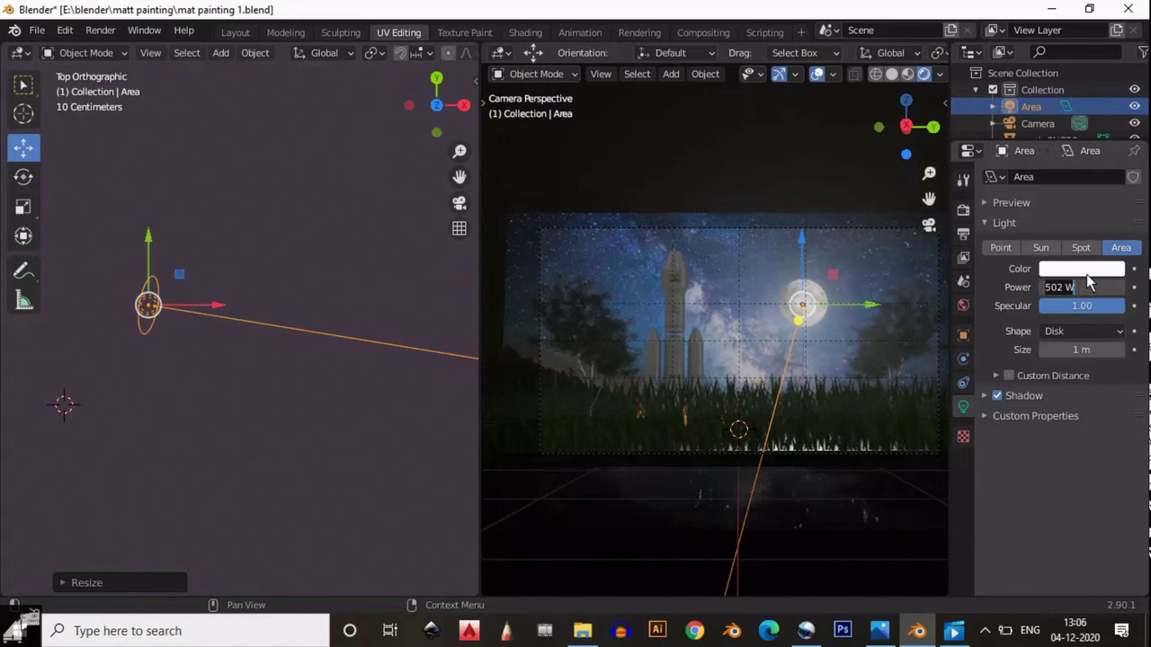
pyautogui.write('50100')
pyautogui.press('Return')
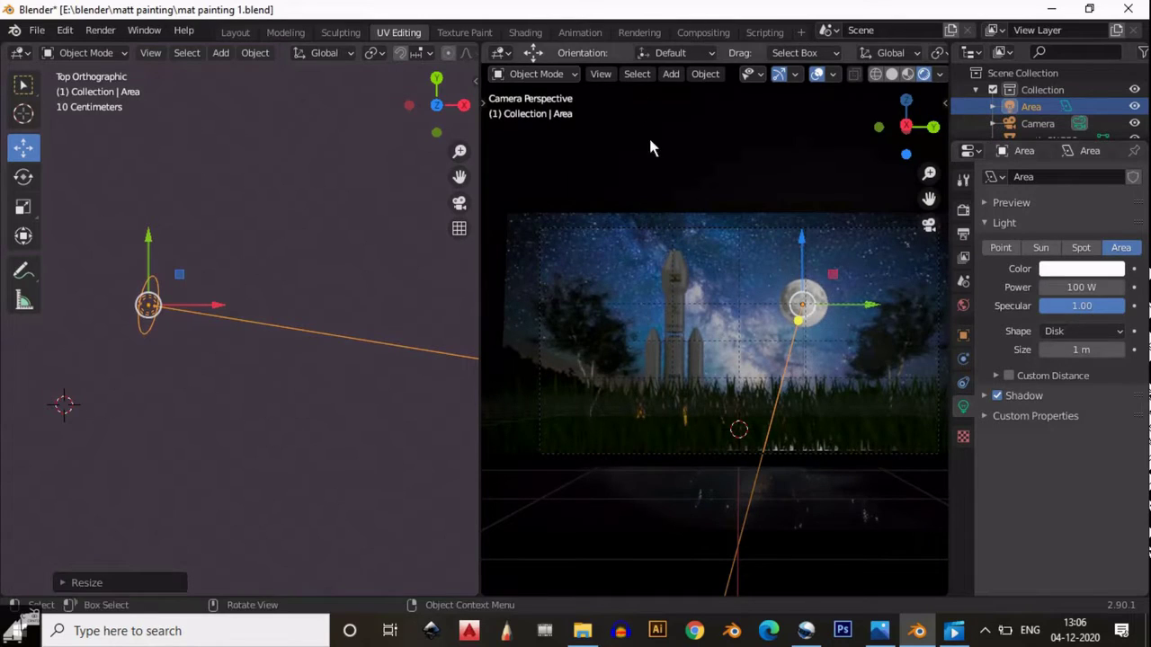
pyautogui.scroll(3, 243, 263)
pyautogui.moveTo(244, 263)
pyautogui.mouseDown(button='middle')
pyautogui.moveTo(274, 296)
pyautogui.moveTo(254, 266)
pyautogui.moveTo(280, 253)
pyautogui.mouseUp(button='middle')
pyautogui.click(236, 435)
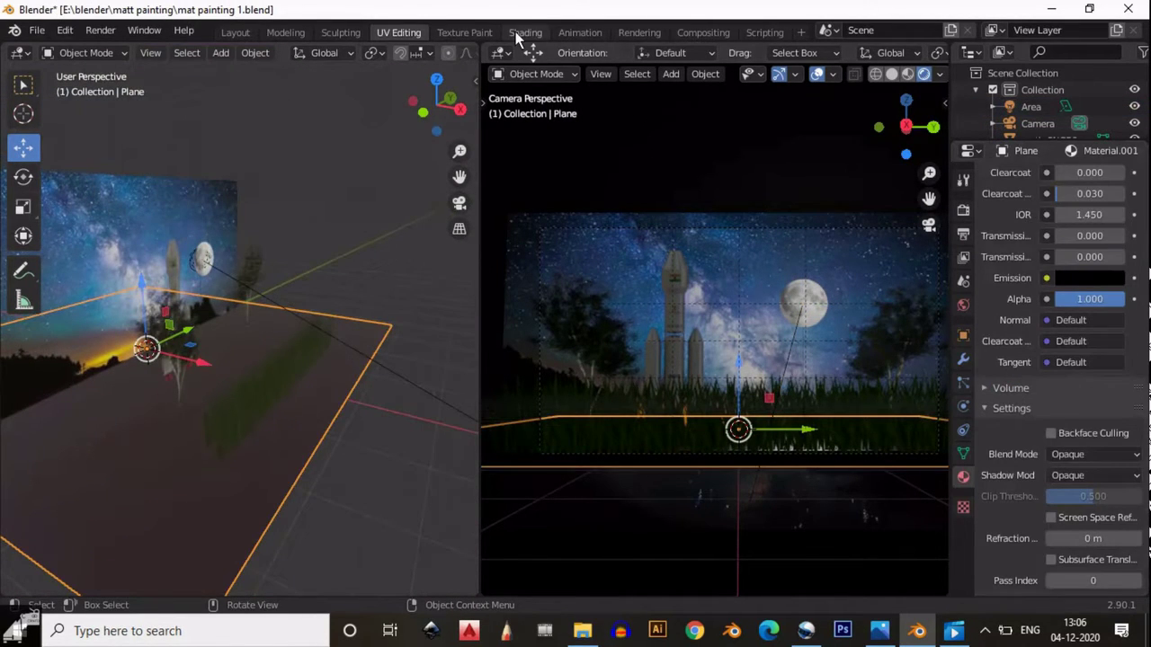
# Switch to the Shading workspace and browse its file browser up to the user home folder.
pyautogui.click(525, 32)
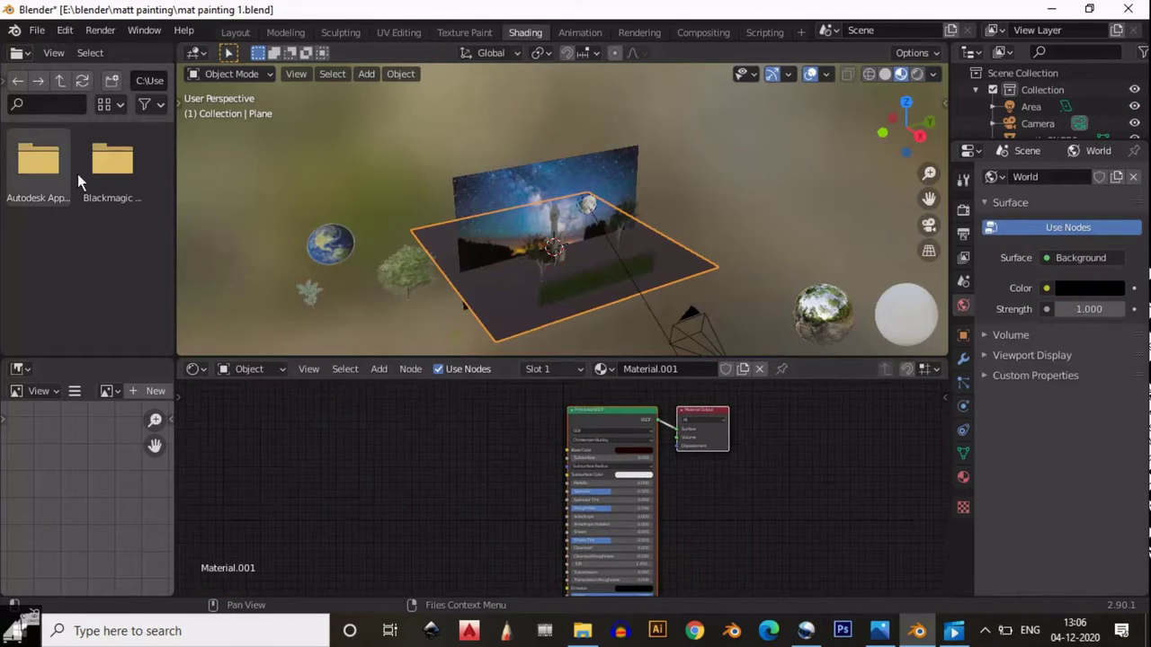
pyautogui.click(112, 80)
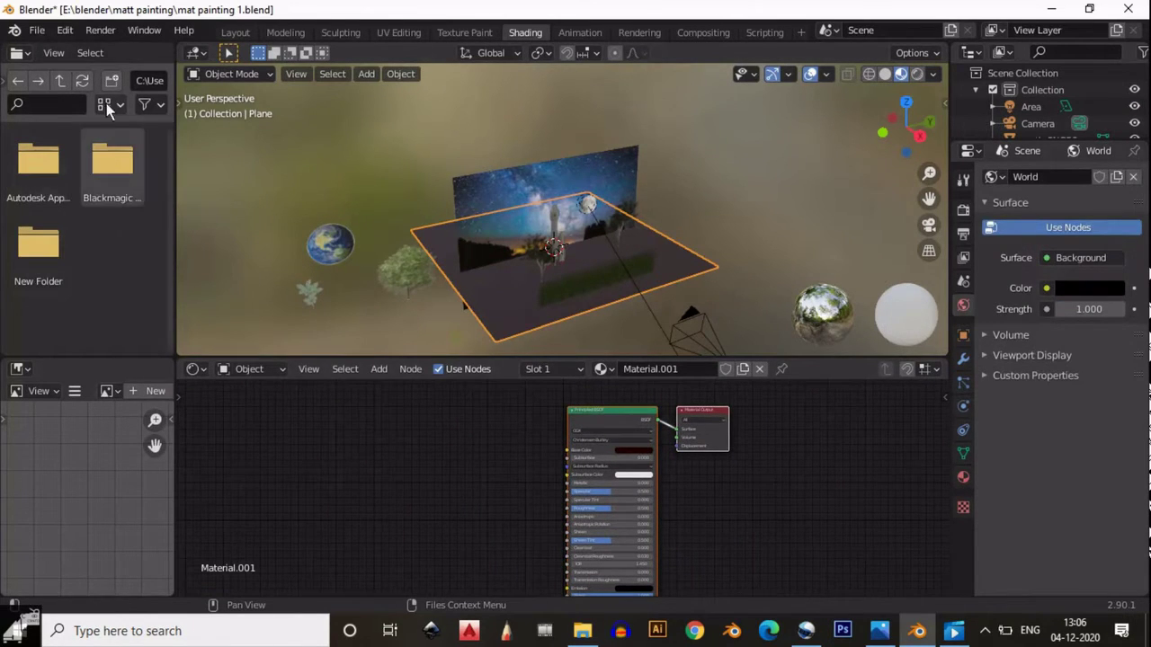
pyautogui.click(108, 105)
pyautogui.click(16, 53)
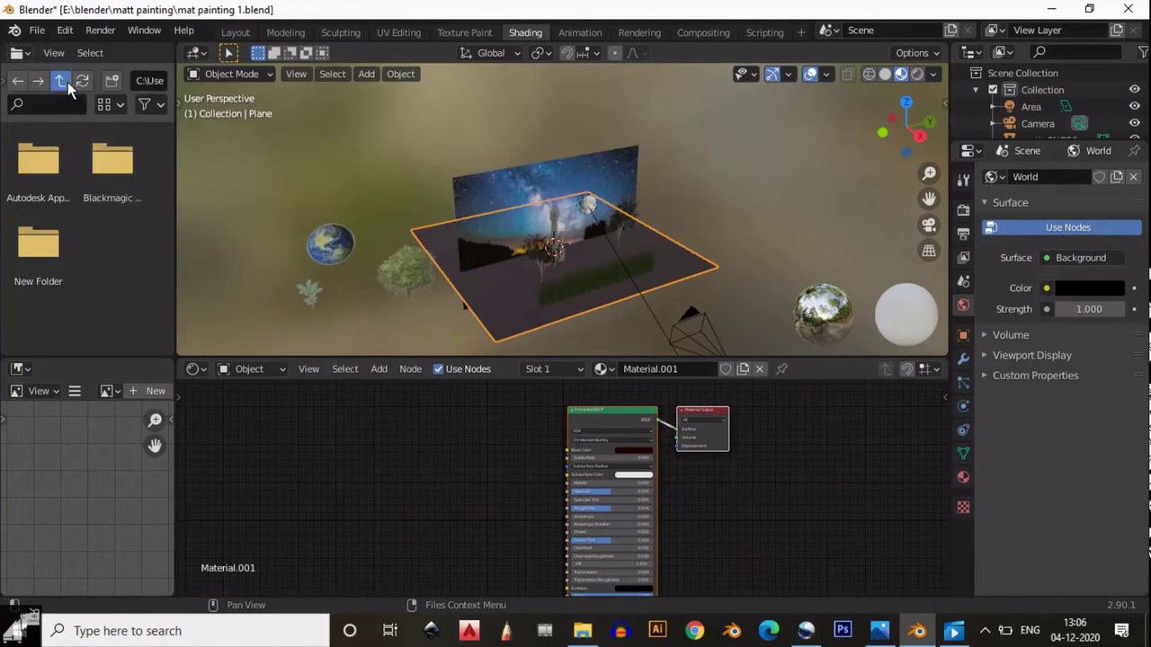
pyautogui.click(67, 82)
# Go up to C:\, open the filter options, then open Local Disk (F:) in File Explorer.
pyautogui.scroll(-5, 157, 197)
pyautogui.scroll(8, 108, 198)
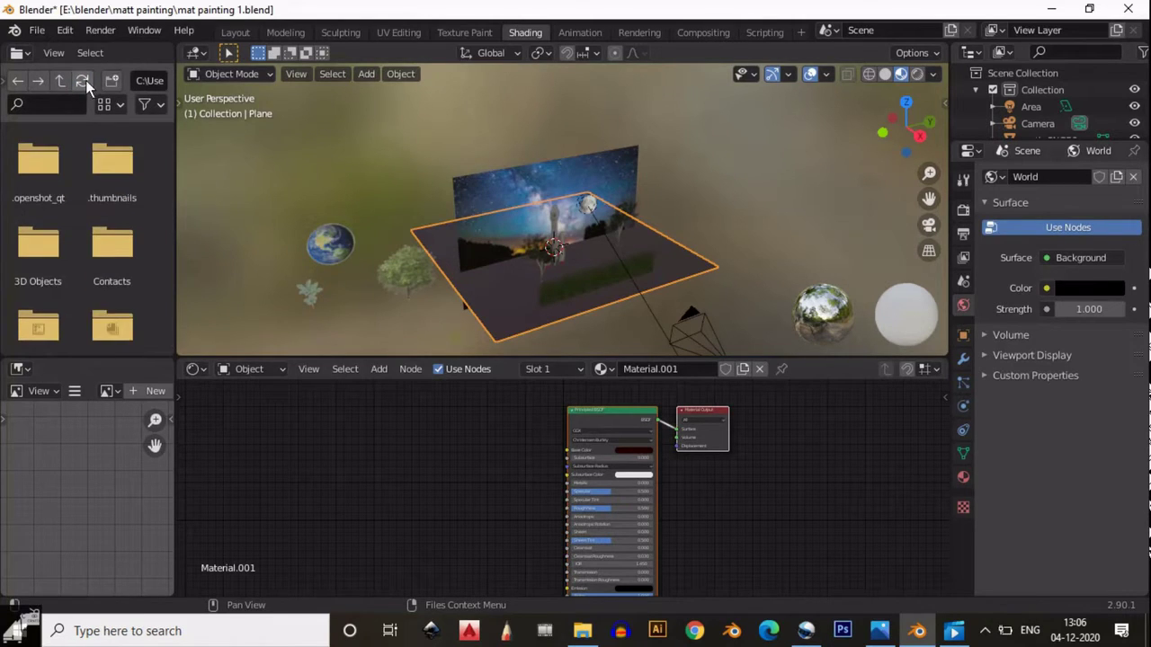
pyautogui.click(60, 81)
pyautogui.scroll(-5, 169, 284)
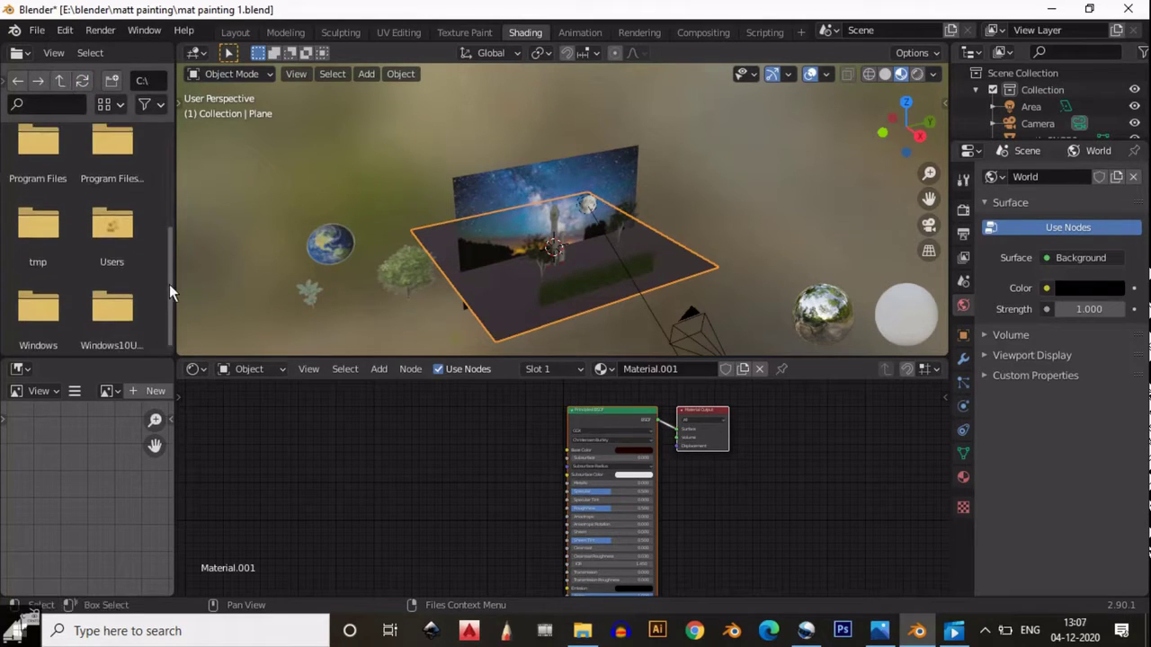
pyautogui.scroll(5, 169, 284)
pyautogui.click(158, 106)
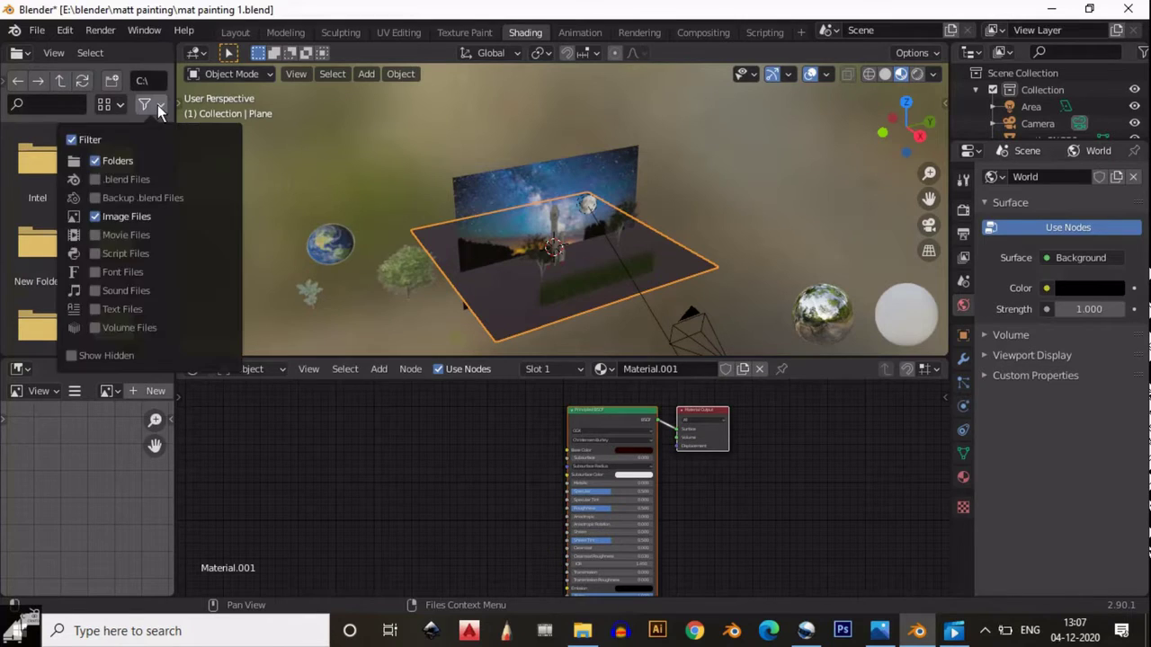
pyautogui.click(583, 630)
pyautogui.click(75, 431)
# Browse to F:\images\Textures\poligon textures\cloth textures\cloth 1 and drag Fabric_Burlap_004_BaseColor into the Shader Editor.
pyautogui.doubleClick(994, 206)
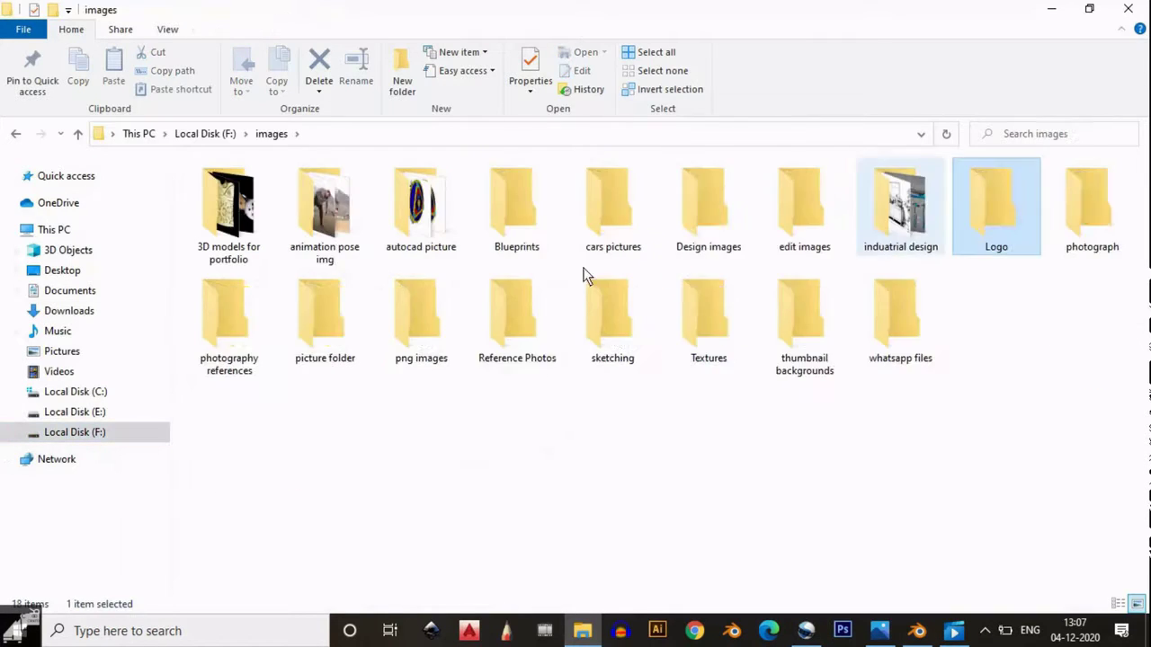
pyautogui.doubleClick(709, 315)
pyautogui.doubleClick(514, 211)
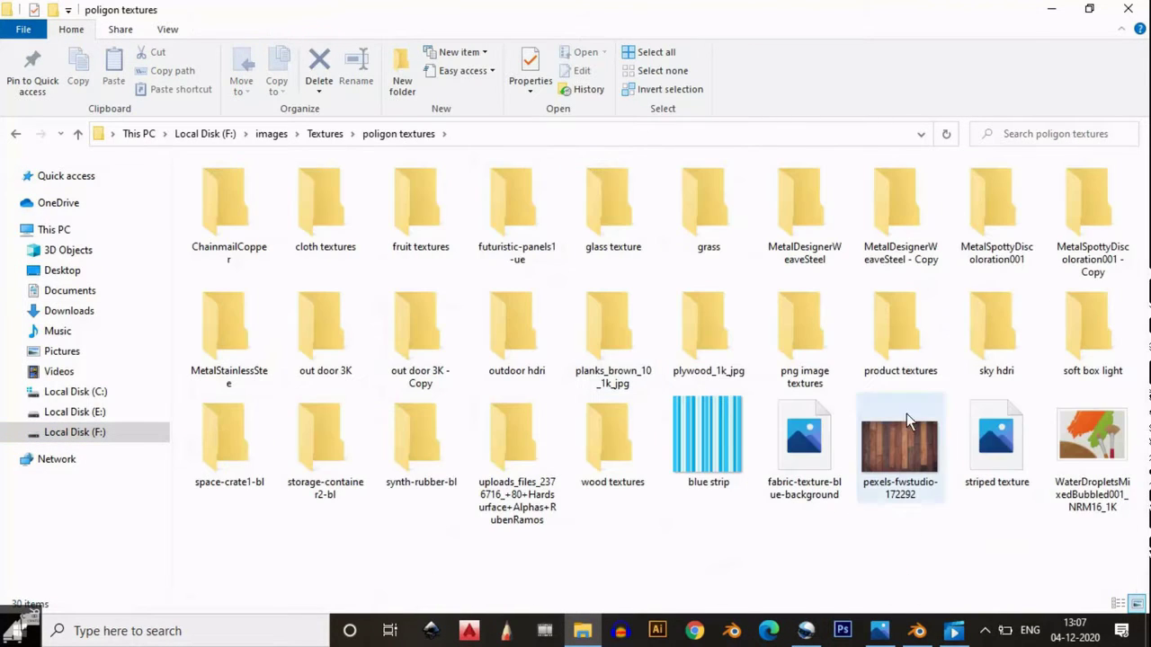
pyautogui.click(357, 211)
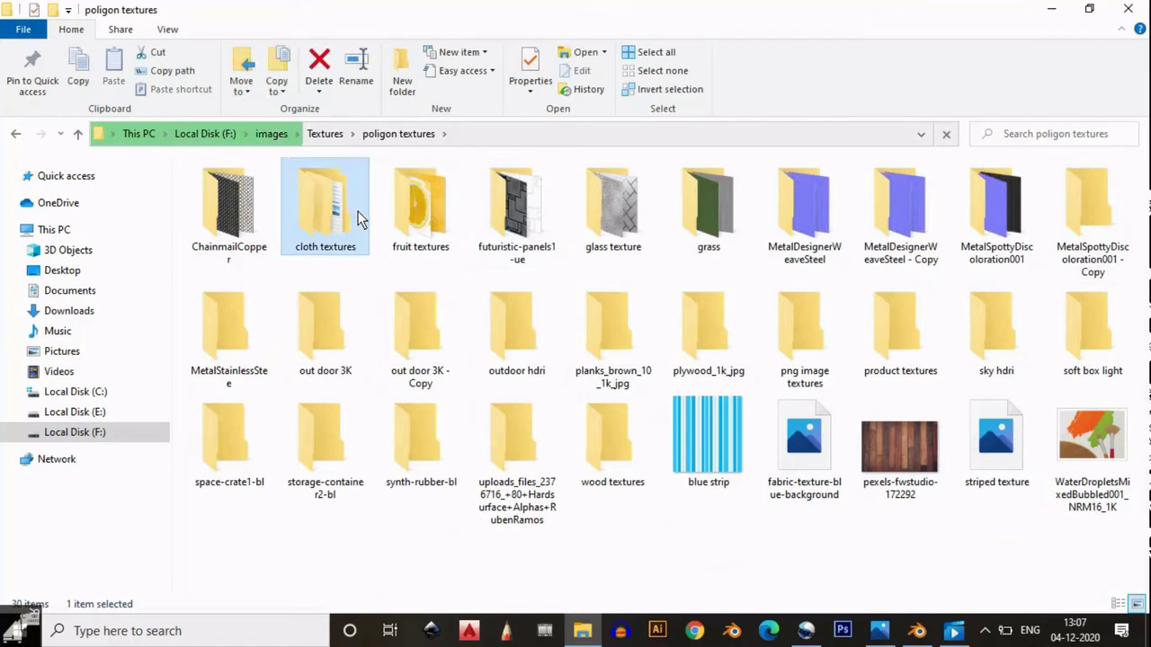
pyautogui.doubleClick(358, 211)
pyautogui.press('Return')
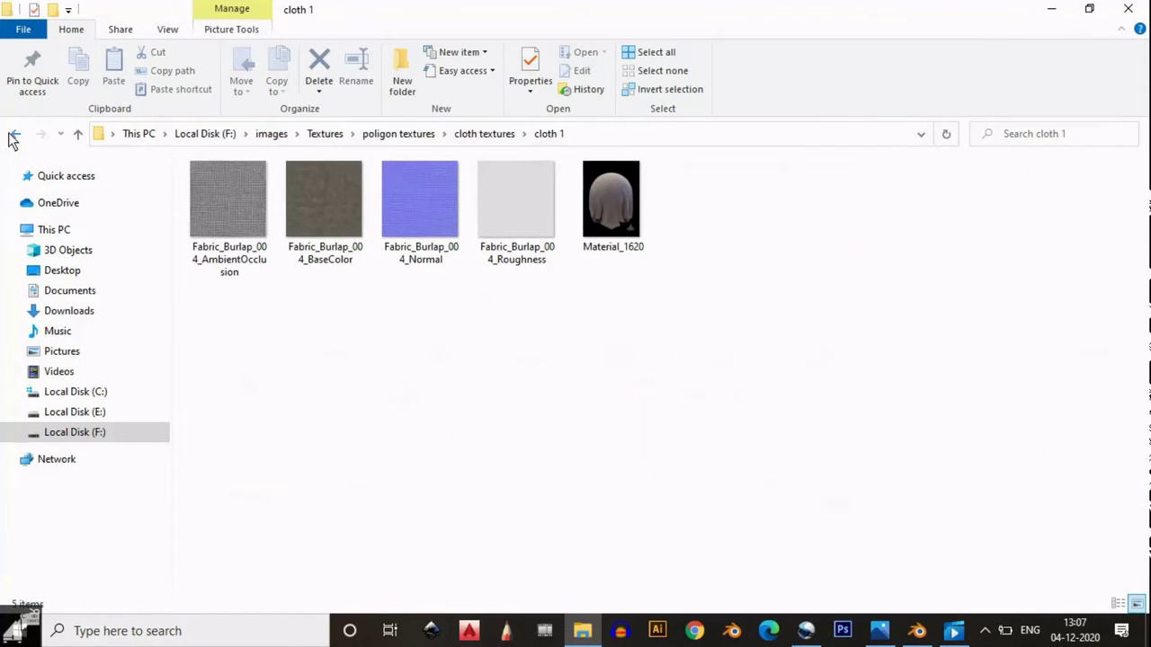
pyautogui.click(13, 139)
pyautogui.click(14, 137)
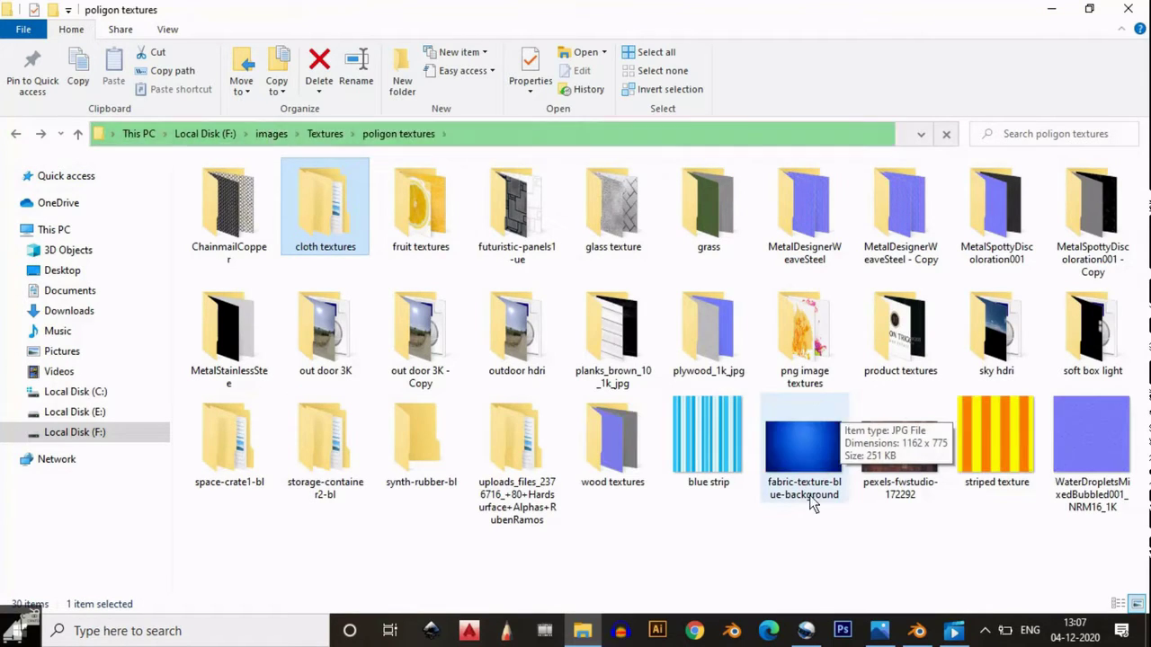
pyautogui.doubleClick(328, 222)
pyautogui.doubleClick(325, 229)
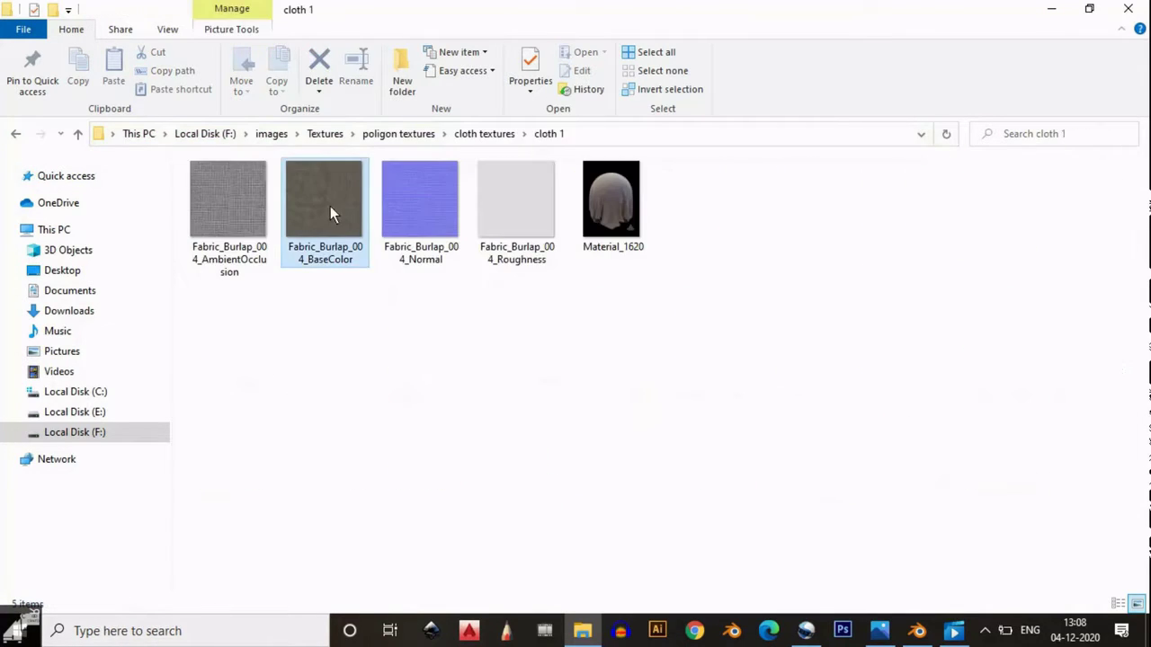
pyautogui.moveTo(330, 213)
pyautogui.mouseDown()
pyautogui.moveTo(387, 490)
pyautogui.moveTo(578, 448)
pyautogui.mouseUp()
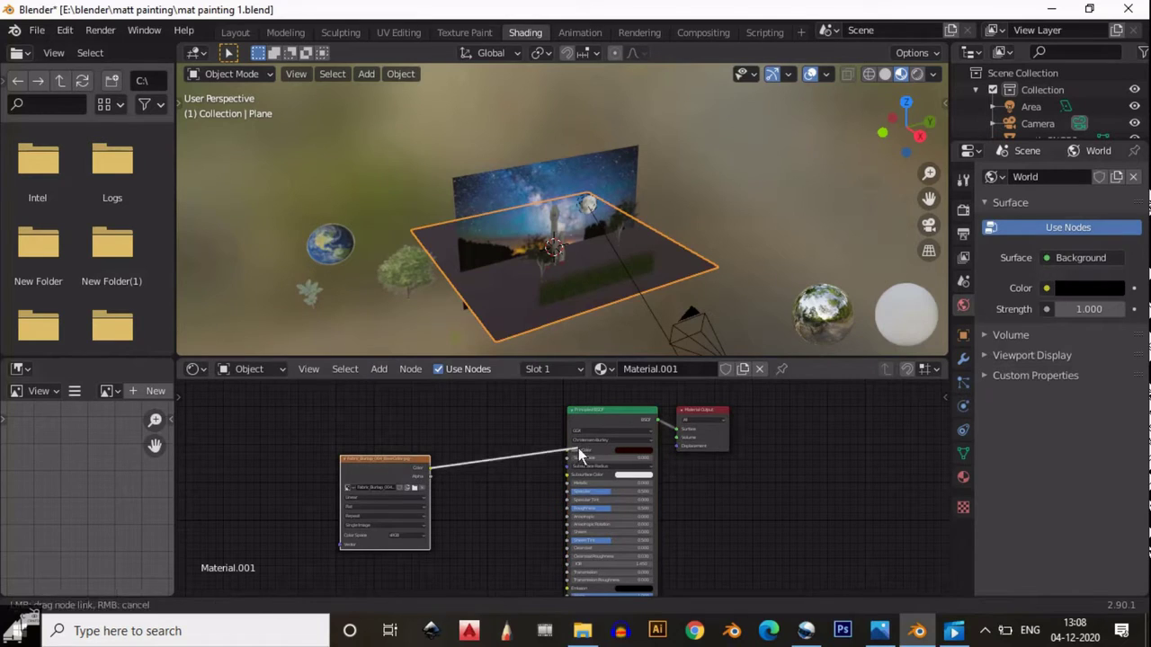
# Link the burlap texture to Base Color through a MixRGB node with a black second colour.
pyautogui.moveTo(356, 458); pyautogui.dragTo(200, 460)
pyautogui.hotkey('shift', 'a')
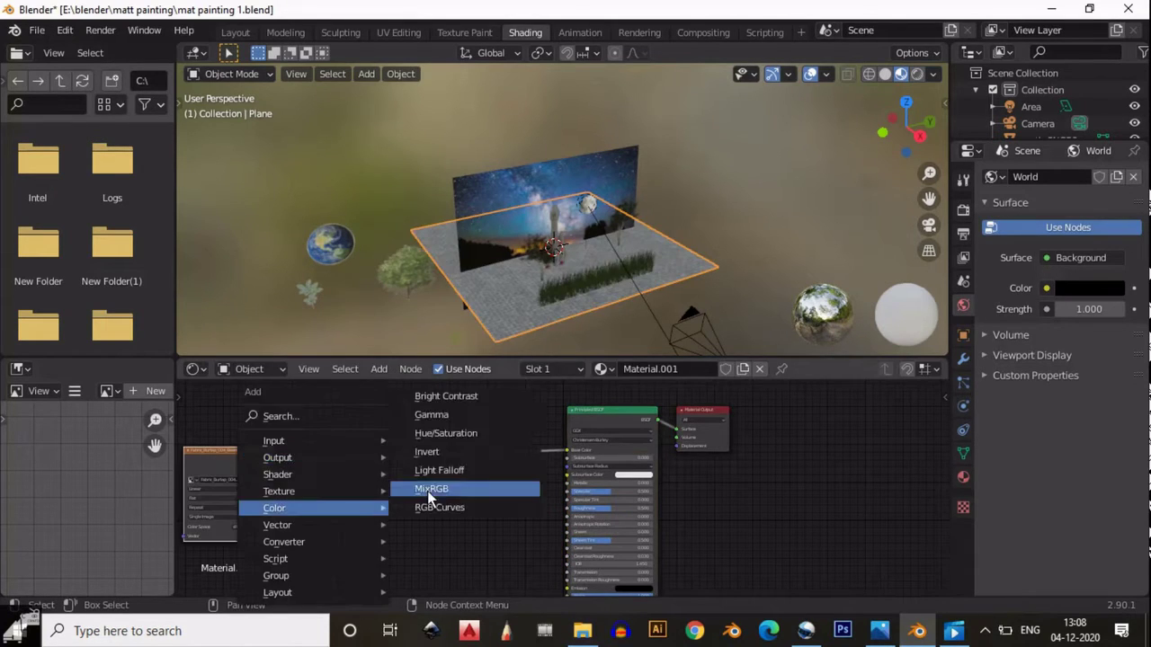
pyautogui.click(430, 497)
pyautogui.click(442, 477)
pyautogui.click(458, 505)
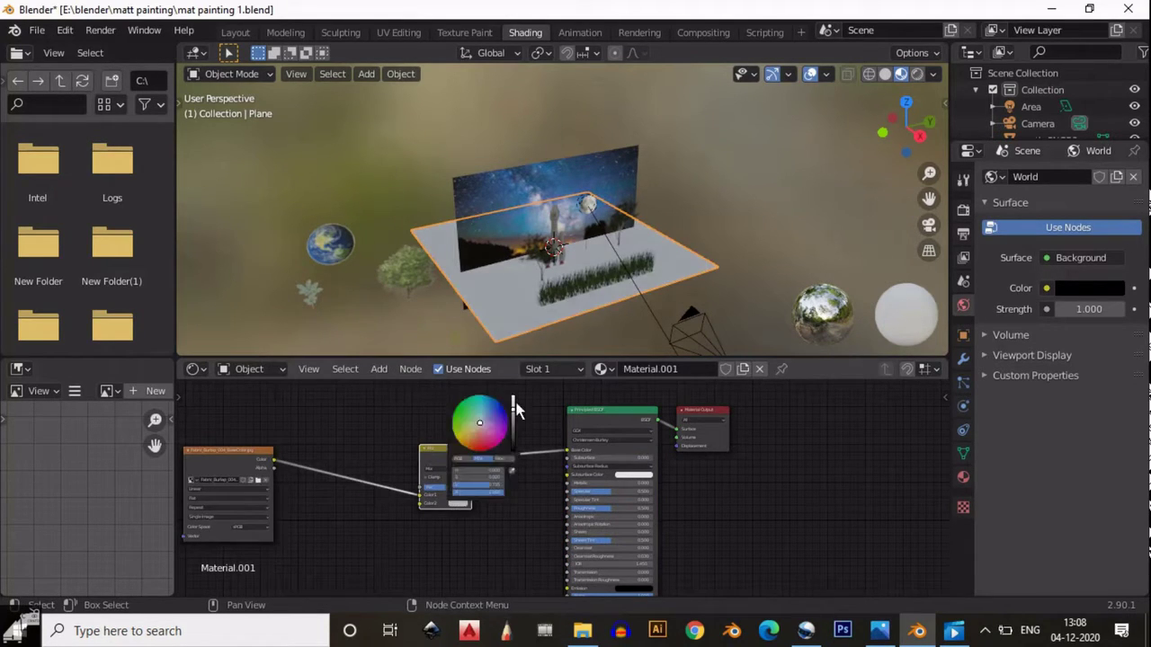
pyautogui.moveTo(519, 404); pyautogui.dragTo(519, 440)
# Bring in the burlap Normal texture and route it through a Normal Map into Normal.
pyautogui.click(582, 630)
pyautogui.moveTo(420, 202); pyautogui.dragTo(972, 572)
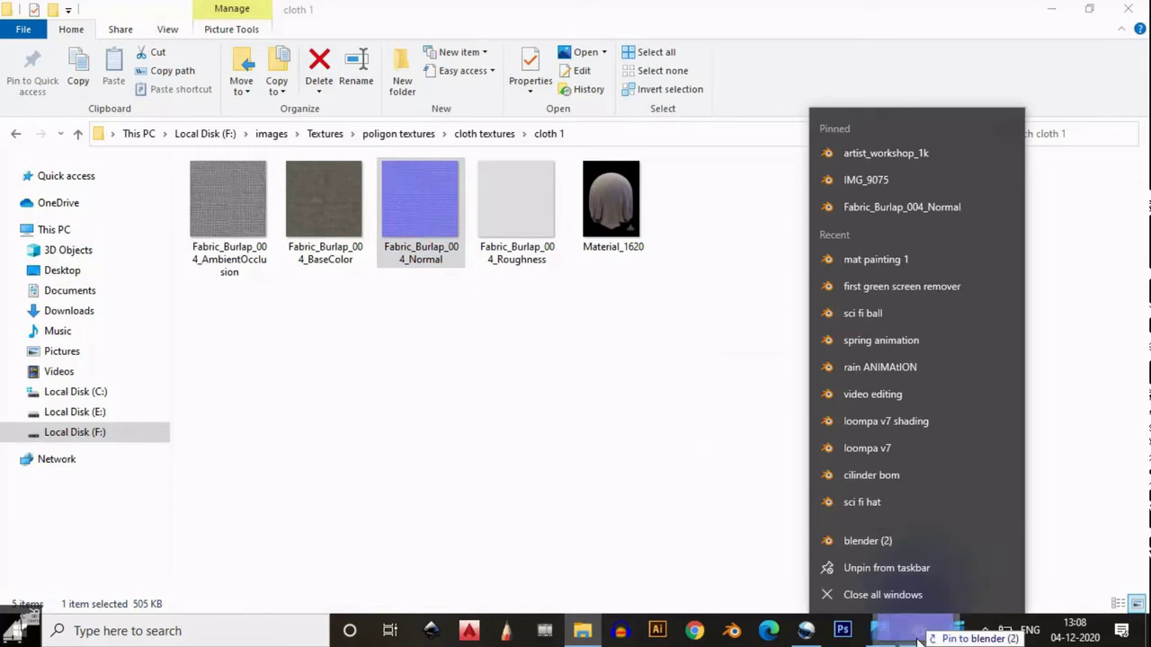
pyautogui.moveTo(972, 567)
pyautogui.mouseDown()
pyautogui.moveTo(884, 637)
pyautogui.moveTo(446, 530)
pyautogui.moveTo(553, 547)
pyautogui.mouseUp()
pyautogui.hotkey('shift', 'a')
pyautogui.click(584, 453)
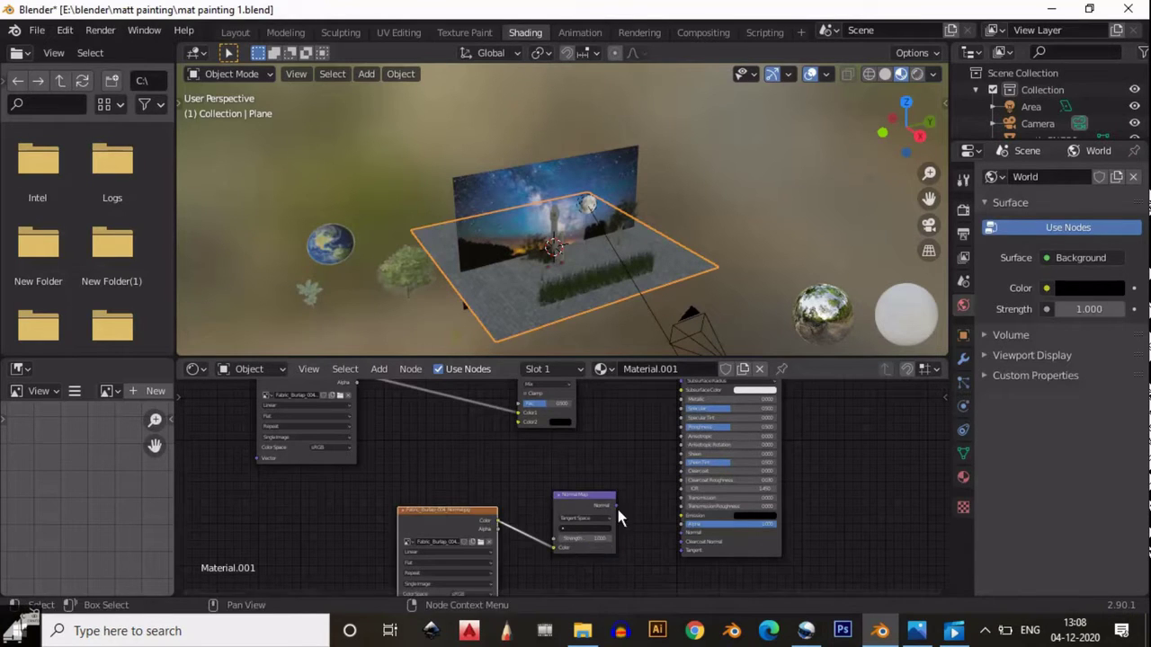
pyautogui.moveTo(615, 505); pyautogui.dragTo(681, 530)
# Add a Bump node driven by the image colour and link it to the shader's Normal.
pyautogui.scroll(-2, 604, 428)
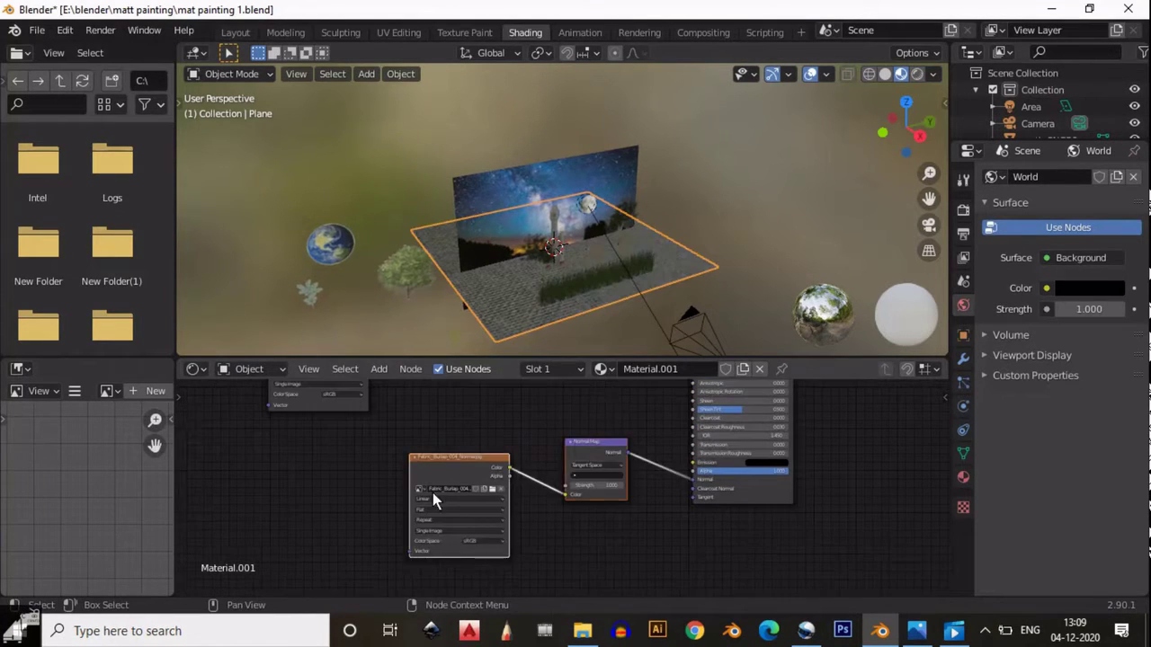
pyautogui.moveTo(584, 467); pyautogui.dragTo(540, 509)
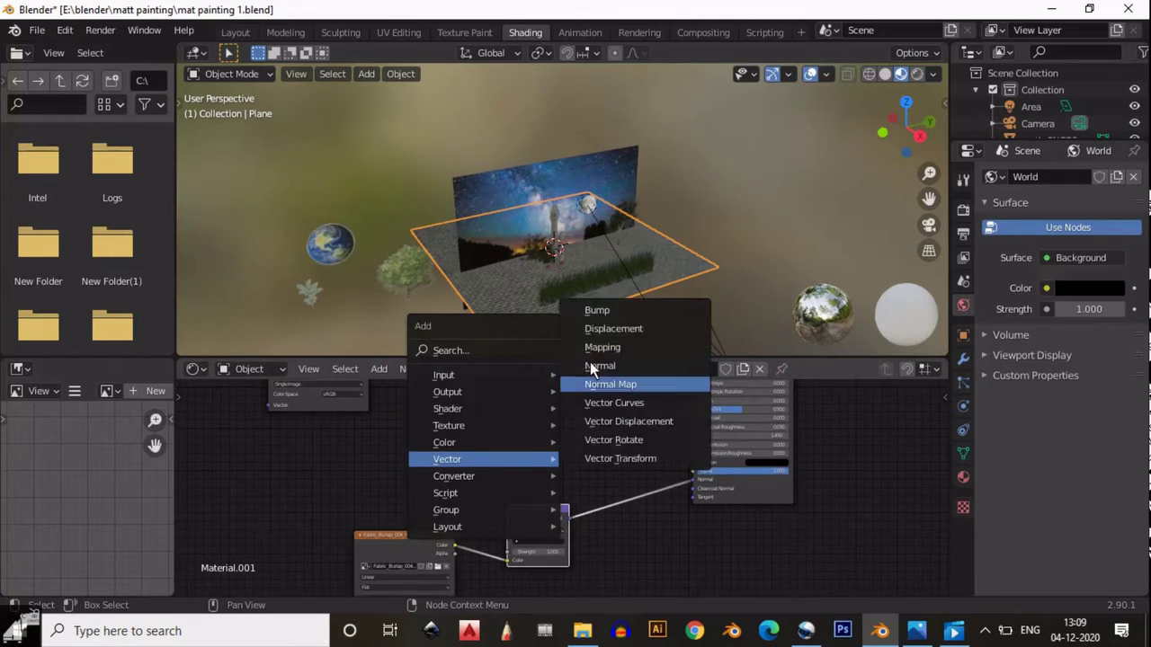
pyautogui.click(609, 384)
pyautogui.moveTo(338, 413); pyautogui.dragTo(456, 546)
pyautogui.moveTo(545, 512); pyautogui.dragTo(475, 445, button='middle')
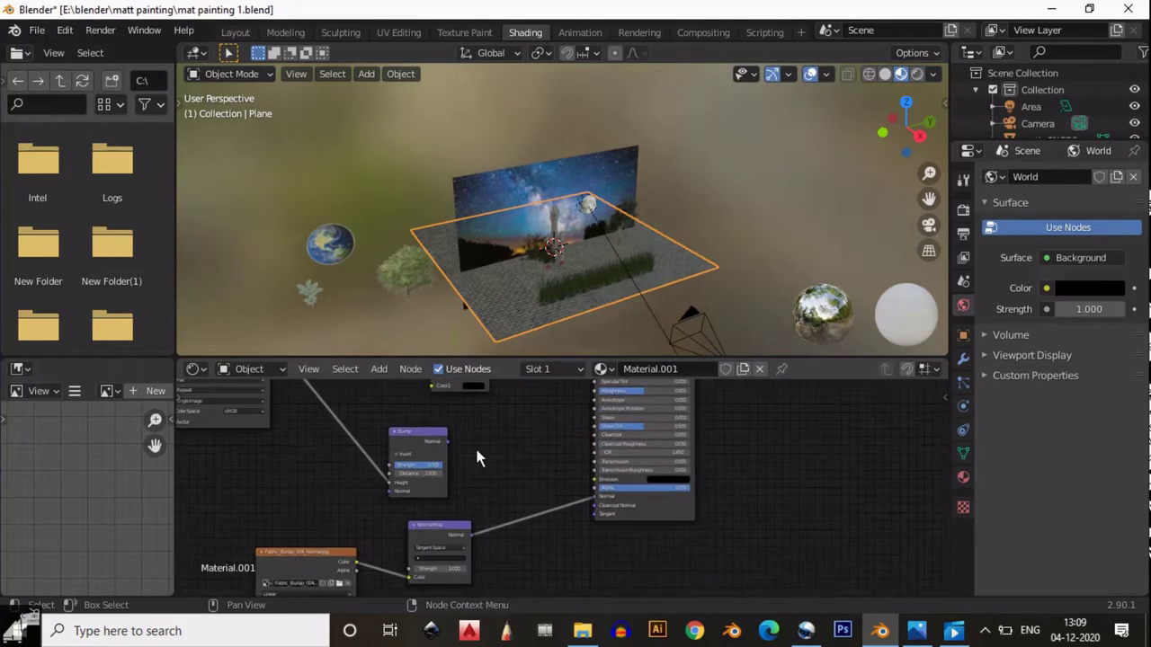
pyautogui.moveTo(447, 442); pyautogui.dragTo(593, 495)
pyautogui.moveTo(429, 527); pyautogui.dragTo(374, 531)
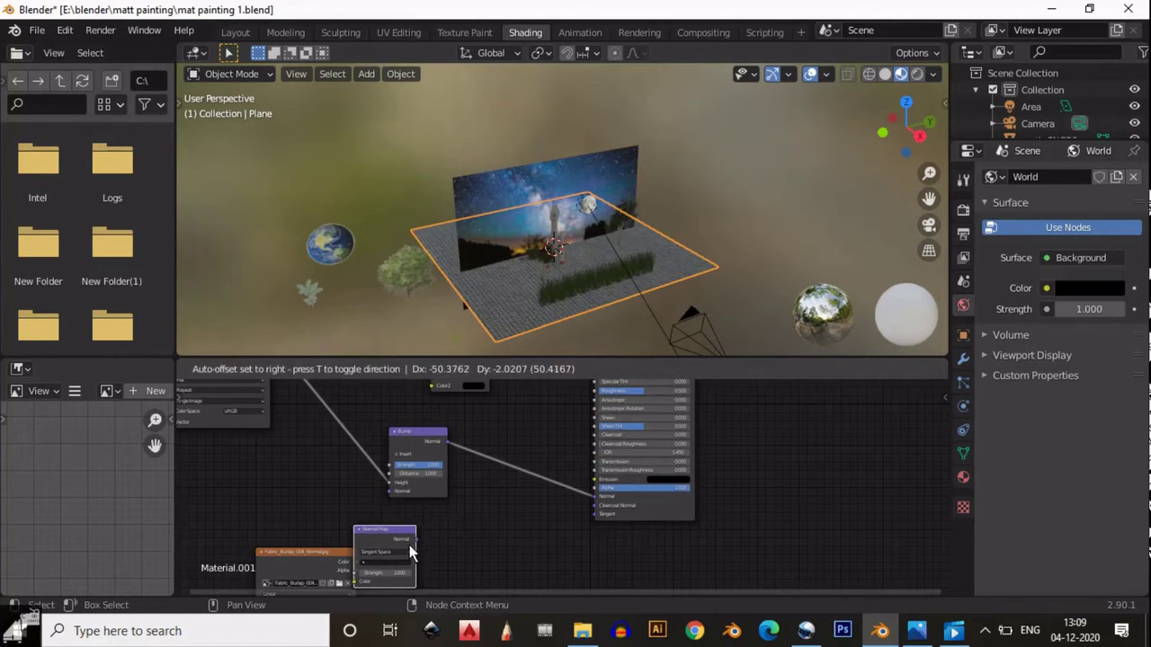
pyautogui.moveTo(307, 504)
pyautogui.mouseDown(button='middle')
pyautogui.moveTo(601, 469)
pyautogui.moveTo(612, 544)
pyautogui.mouseUp(button='middle')
# Add a Noise Texture, wire it in, and connect the burlap colour to the Mix node's Color2.
pyautogui.hotkey('shift', 'a')
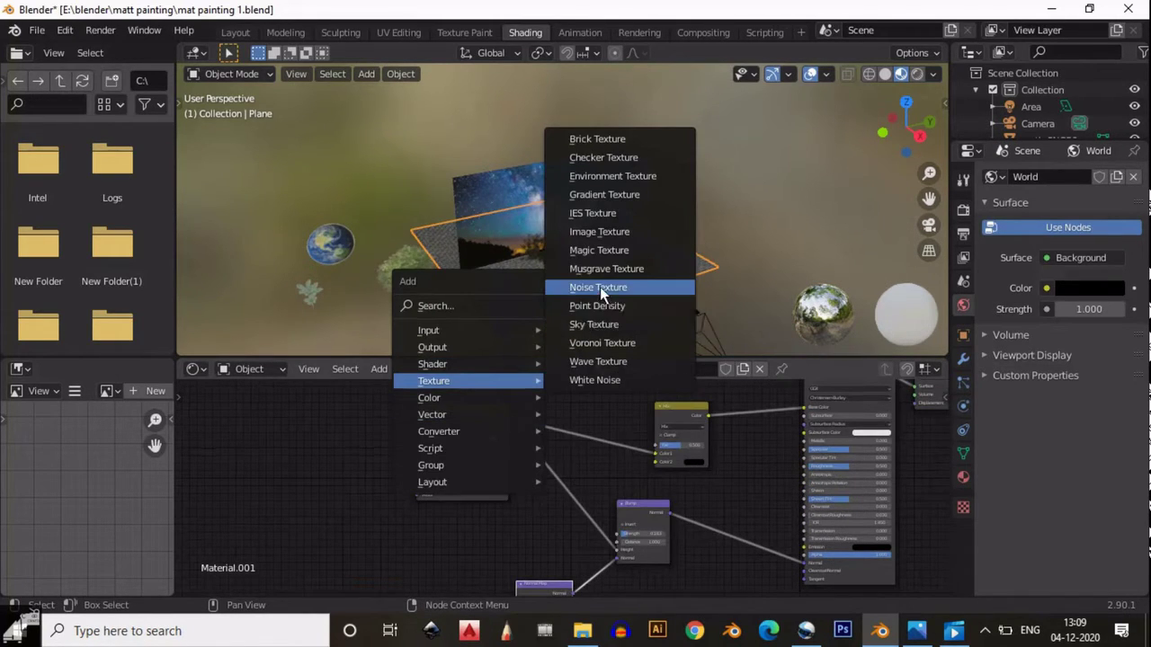
pyautogui.click(600, 290)
pyautogui.moveTo(545, 508)
pyautogui.mouseDown()
pyautogui.moveTo(647, 485)
pyautogui.moveTo(657, 458)
pyautogui.mouseUp()
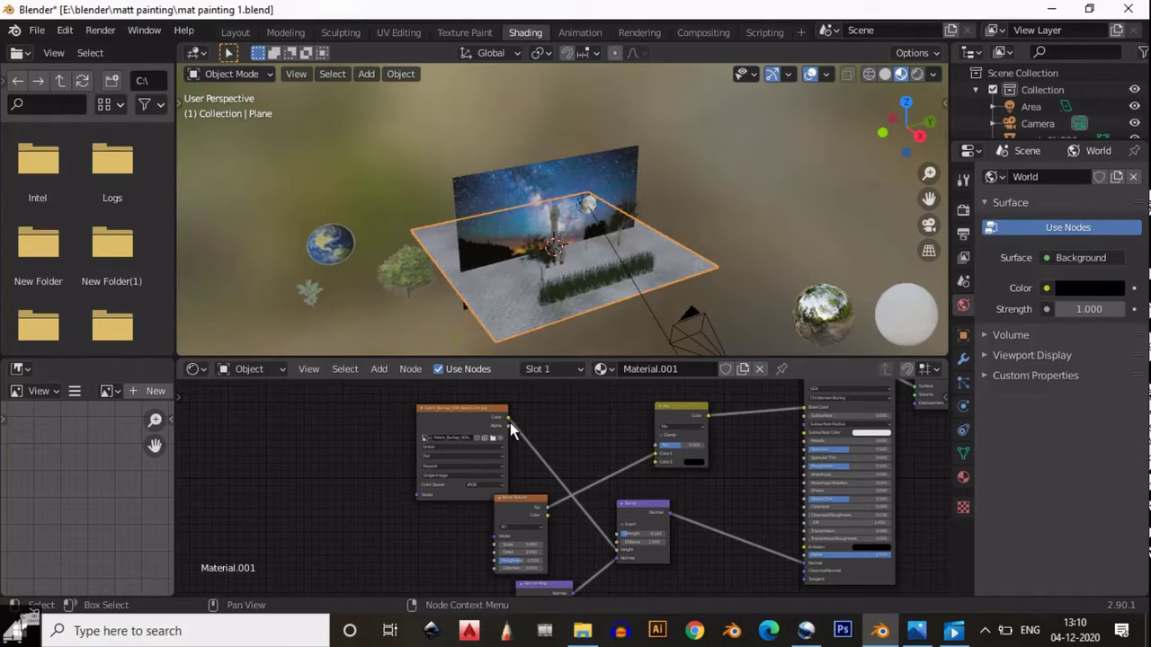
pyautogui.moveTo(507, 419)
pyautogui.mouseDown()
pyautogui.moveTo(657, 462)
pyautogui.moveTo(656, 447)
pyautogui.mouseUp()
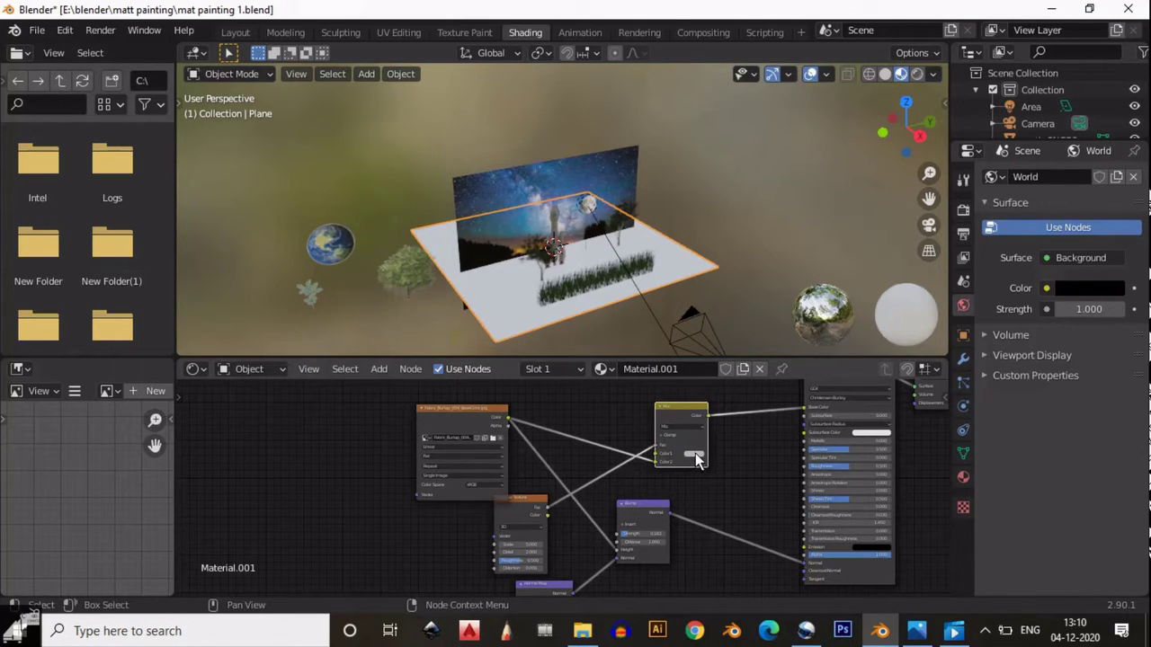
pyautogui.click(696, 453)
# Set the Mix node's first colour to black and move the ground's image texture node aside.
pyautogui.moveTo(756, 368); pyautogui.dragTo(756, 400)
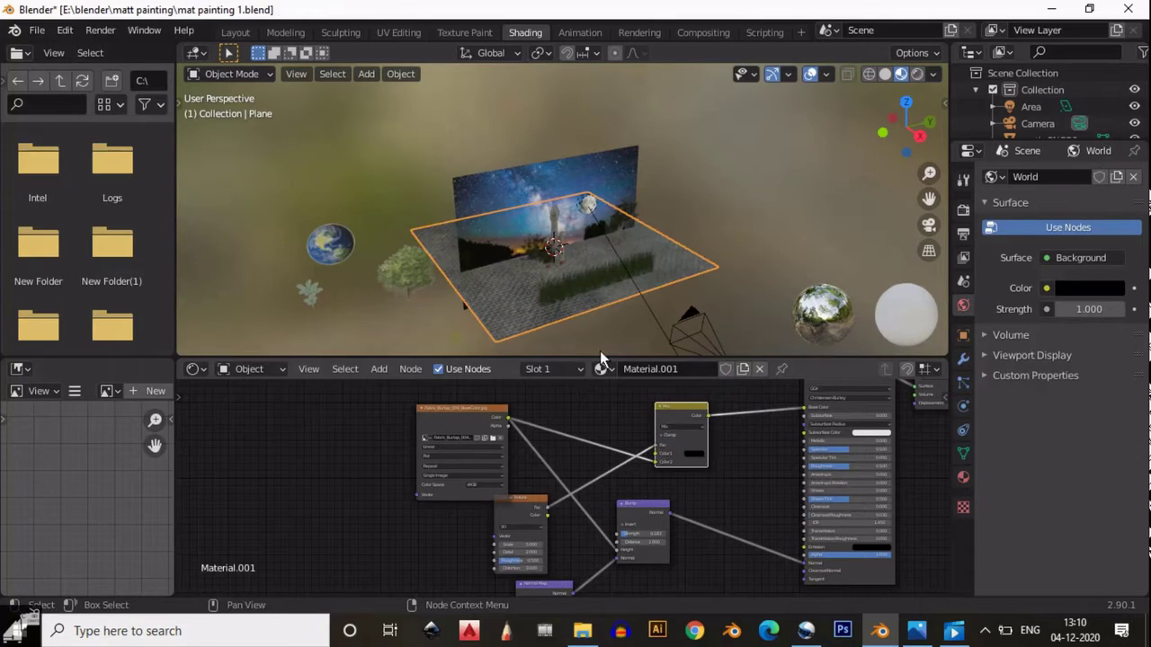
pyautogui.scroll(5, 624, 145)
pyautogui.moveTo(624, 145)
pyautogui.mouseDown(button='middle')
pyautogui.moveTo(546, 257)
pyautogui.moveTo(576, 270)
pyautogui.mouseUp(button='middle')
pyautogui.scroll(5, 578, 268)
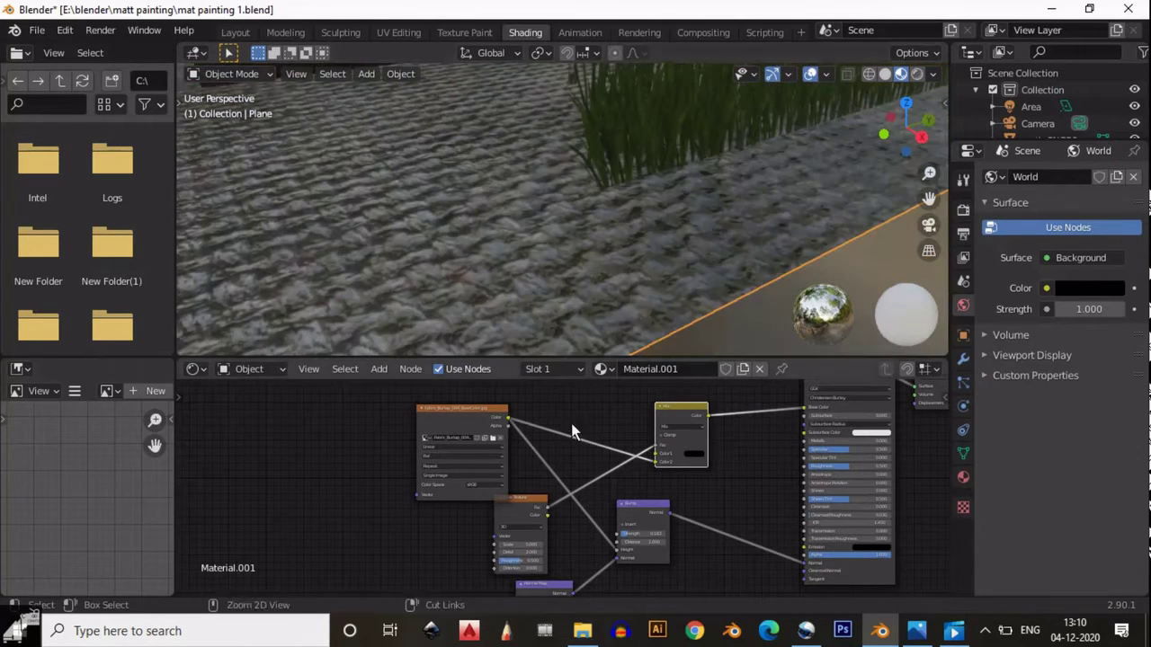
pyautogui.moveTo(482, 417); pyautogui.dragTo(413, 398, button='middle')
pyautogui.moveTo(413, 399); pyautogui.dragTo(371, 532)
pyautogui.scroll(2, 441, 477)
# Re-unwrap the ground plane's UVs in Edit Mode, then return to Object Mode.
pyautogui.press('Tab')
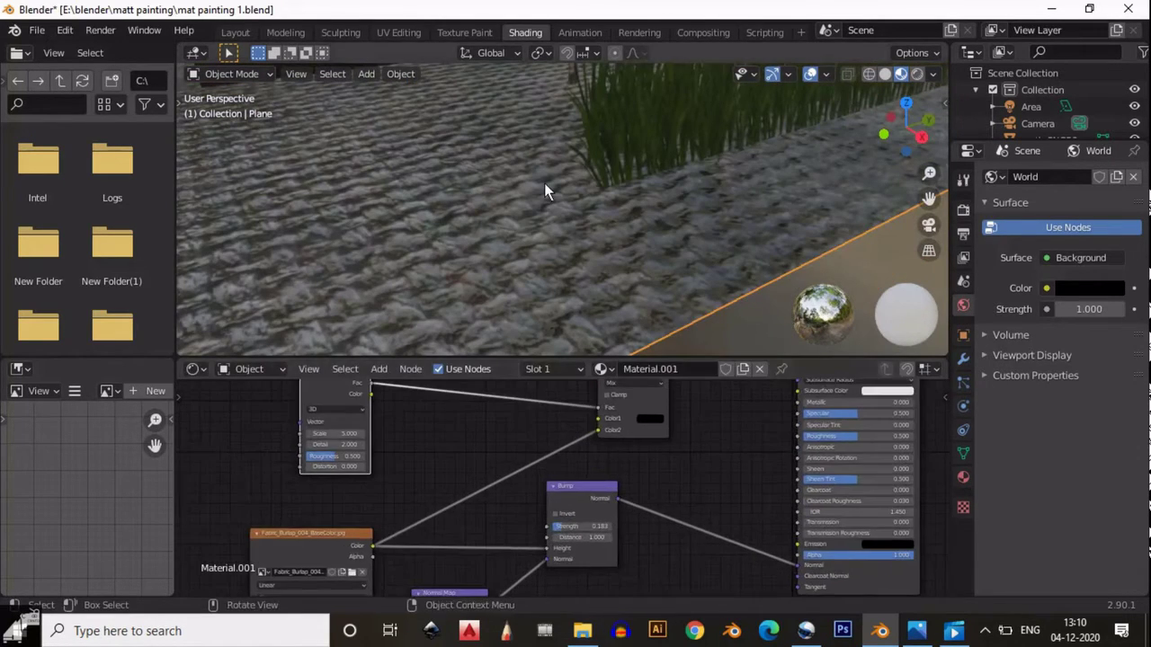
pyautogui.click(586, 73)
pyautogui.click(595, 94)
pyautogui.press('Tab')
# Move the Bump node right and down and the Mix node down-left, then select the Noise Texture.
pyautogui.moveTo(362, 439); pyautogui.dragTo(452, 437, button='middle')
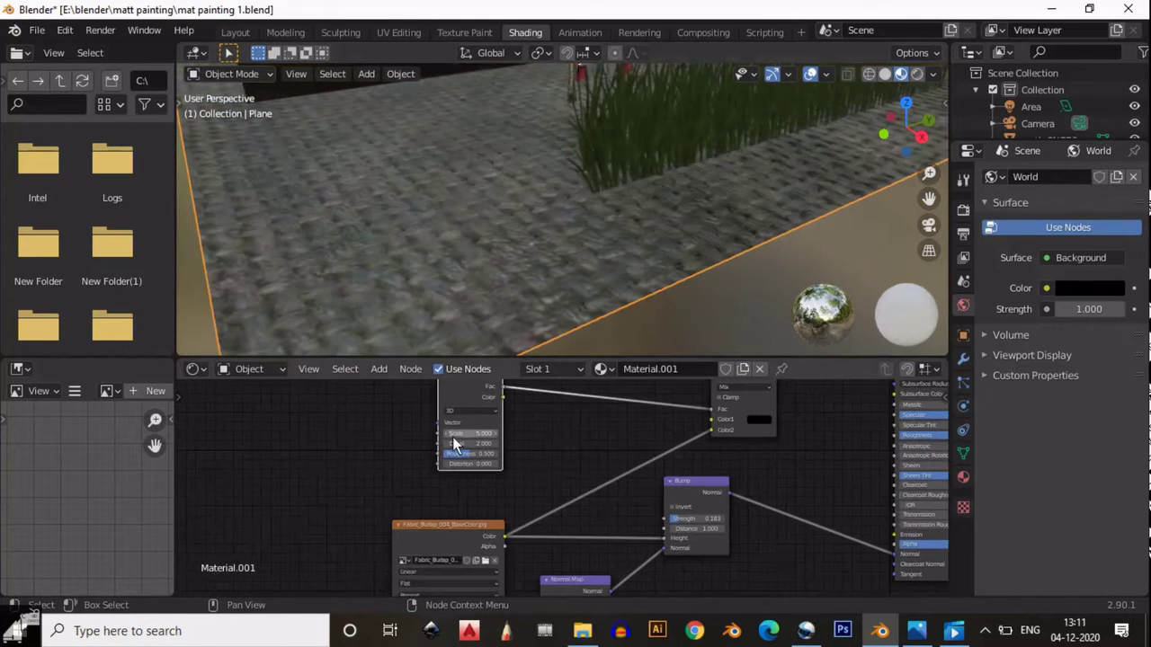
pyautogui.scroll(-2, 476, 434)
pyautogui.keyDown('ctrl'); pyautogui.scroll(-3, 449, 409); pyautogui.keyUp('ctrl')
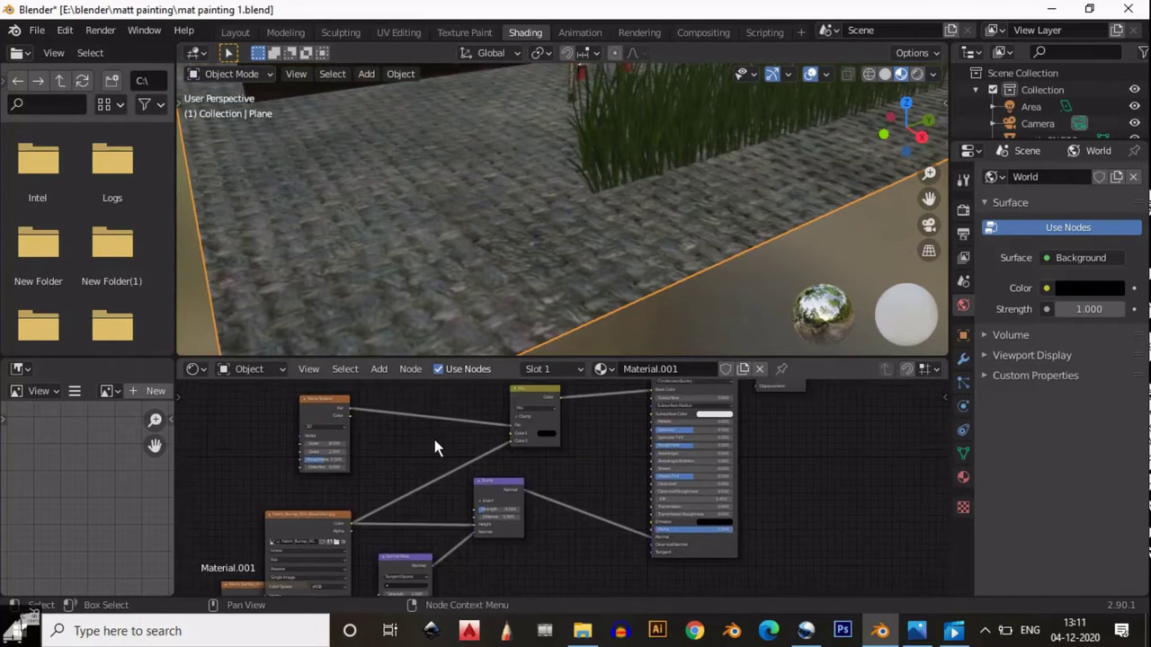
pyautogui.moveTo(409, 495); pyautogui.dragTo(485, 519)
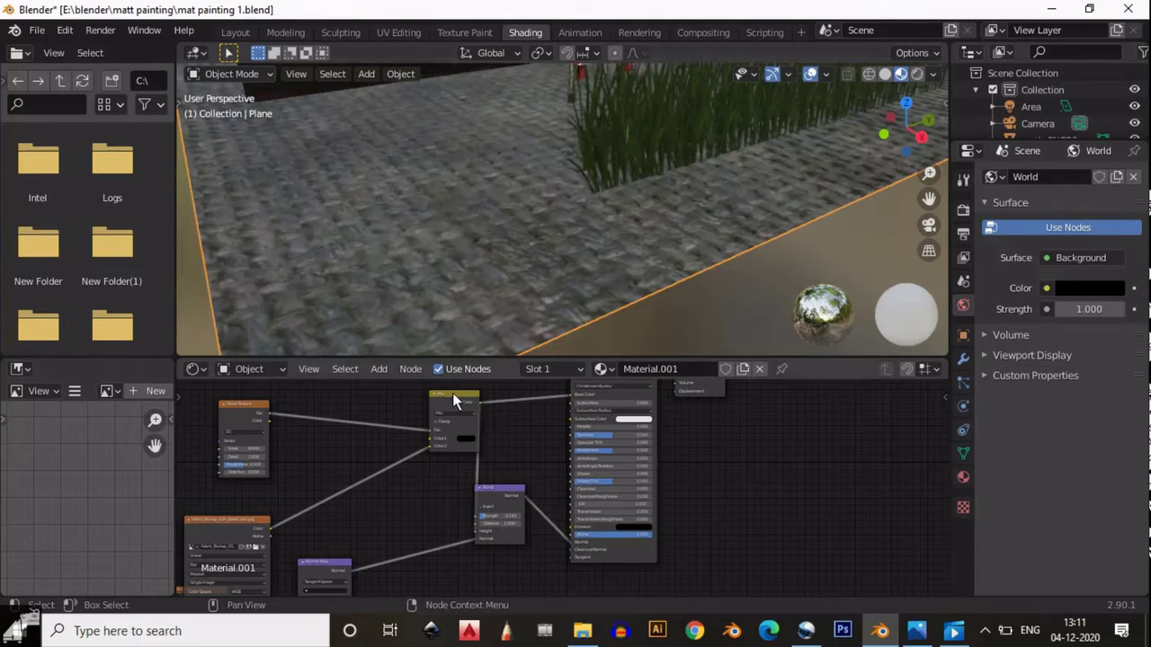
pyautogui.keyDown('ctrl'); pyautogui.scroll(3, 463, 439); pyautogui.keyUp('ctrl')
pyautogui.moveTo(453, 393)
pyautogui.mouseDown()
pyautogui.moveTo(462, 438)
pyautogui.moveTo(407, 429)
pyautogui.mouseUp()
pyautogui.press('h')
pyautogui.press('h')
pyautogui.keyDown('ctrl'); pyautogui.scroll(3, 468, 419); pyautogui.keyUp('ctrl')
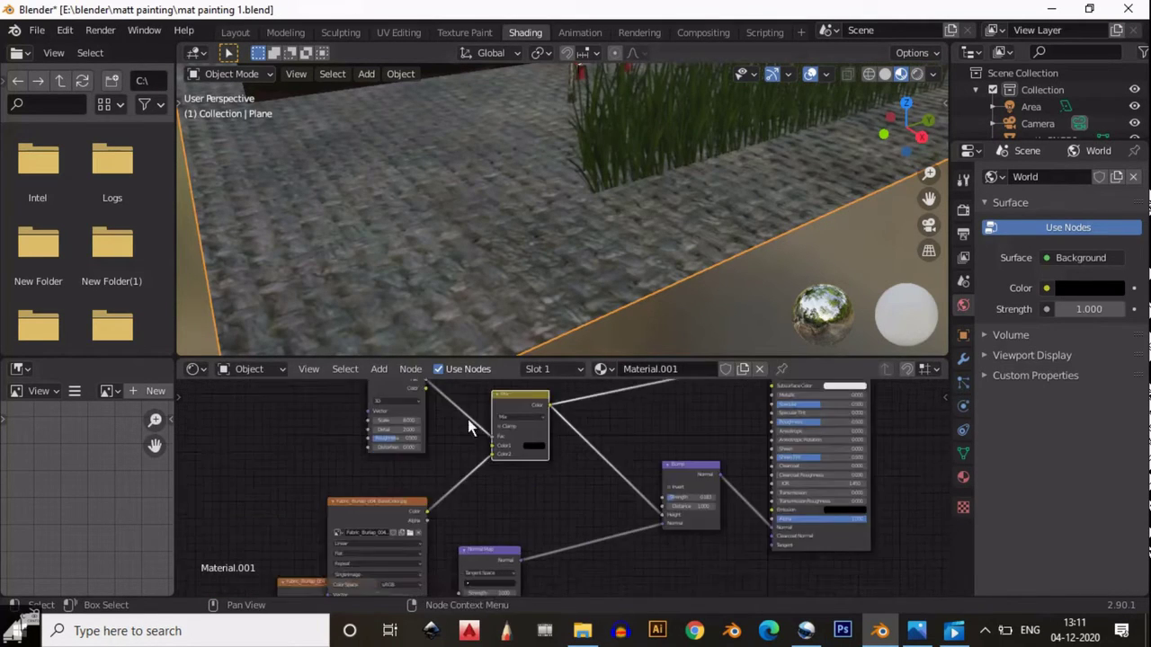
pyautogui.hotkey('shift', 'a')
pyautogui.press('Escape')
pyautogui.click(505, 423)
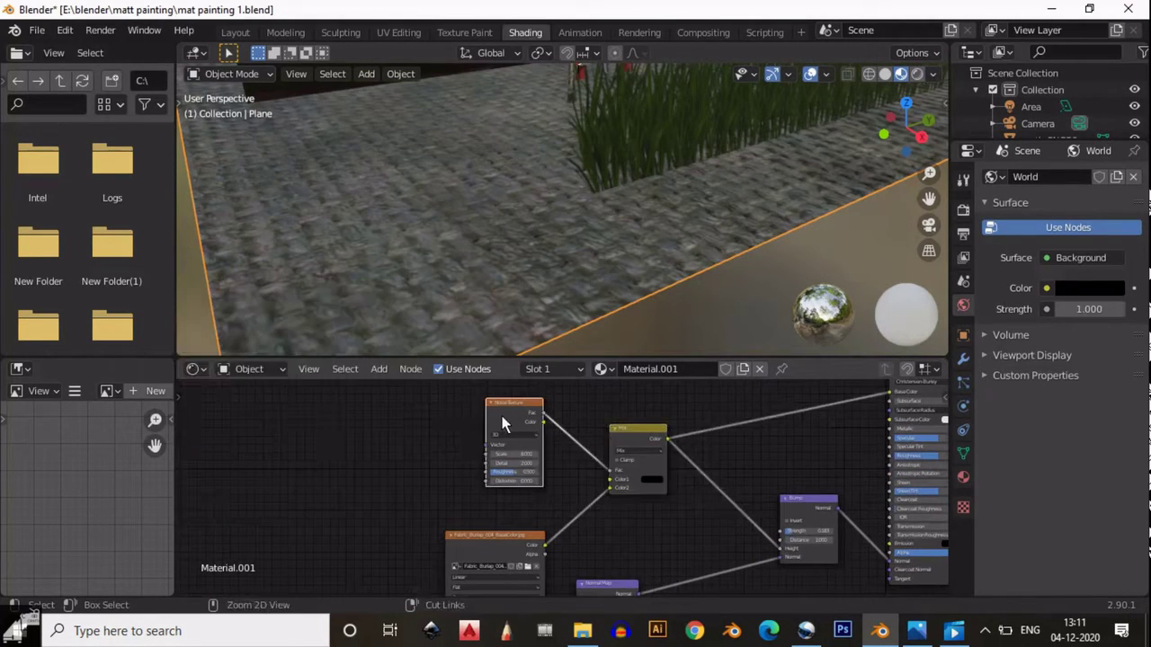
pyautogui.hotkey('shift', 'a')
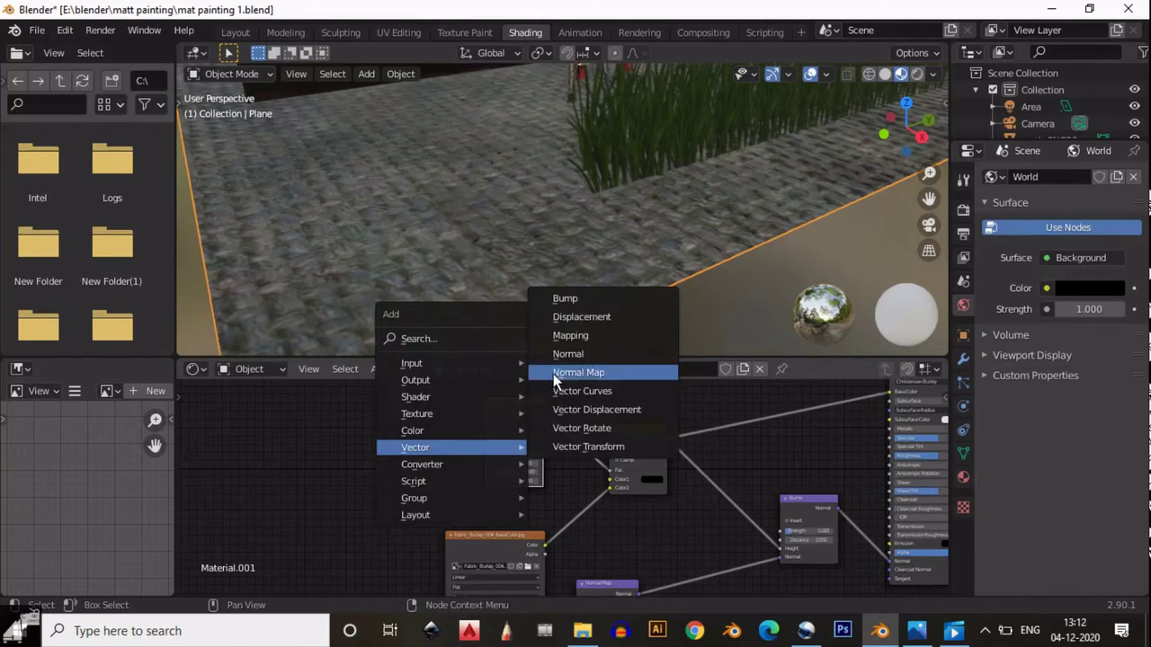
# Add a Mapping node left of the Noise Texture, delete the stray Normal Map, and link Mapping's Vector to it.
pyautogui.press('Escape')
pyautogui.hotkey('shift', 'a')
pyautogui.click(442, 377)
pyautogui.click(444, 378)
pyautogui.hotkey('shift', 'a')
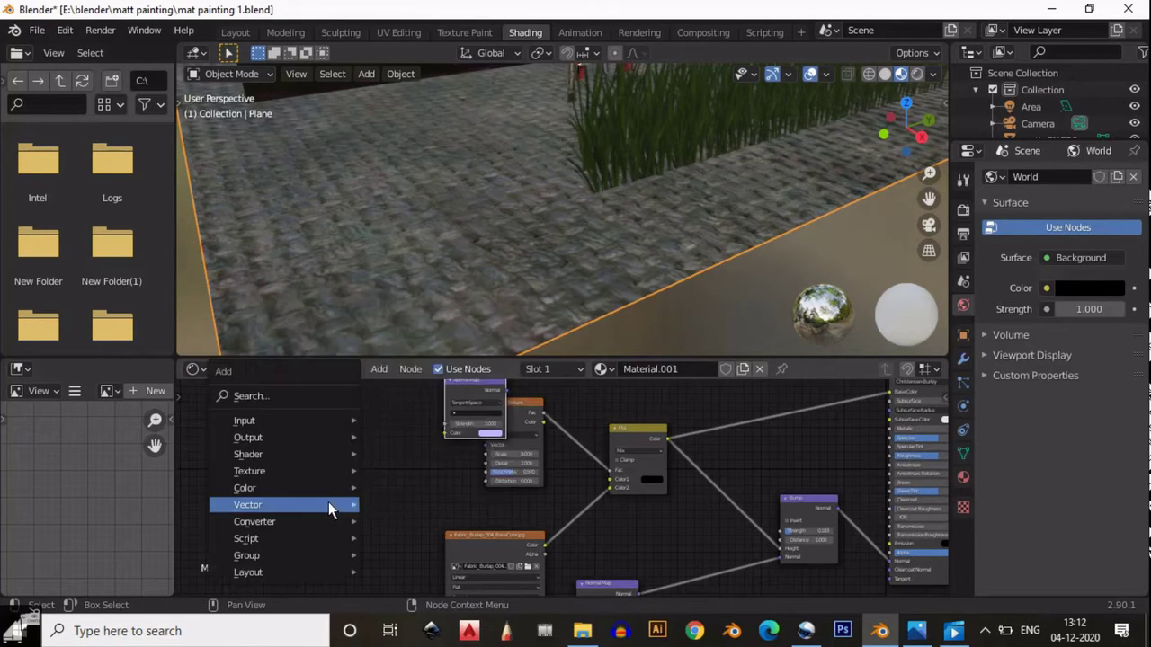
pyautogui.click(405, 389)
pyautogui.click(357, 426)
pyautogui.click(450, 385)
pyautogui.press('Delete')
pyautogui.click(488, 411)
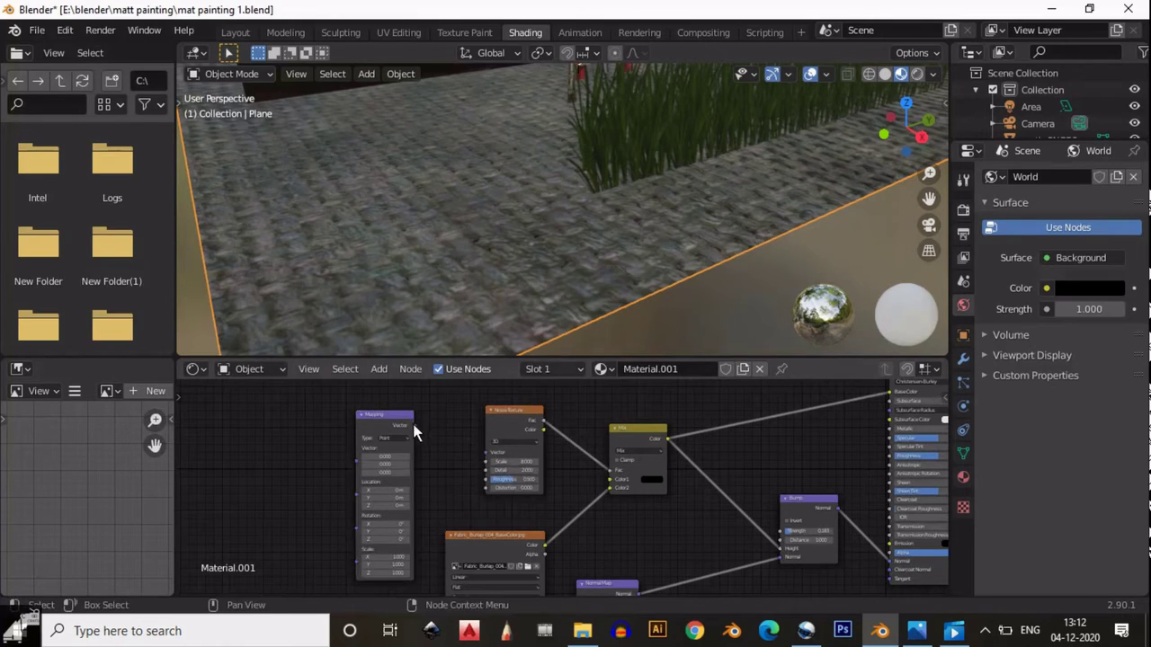
pyautogui.moveTo(414, 424); pyautogui.dragTo(486, 452)
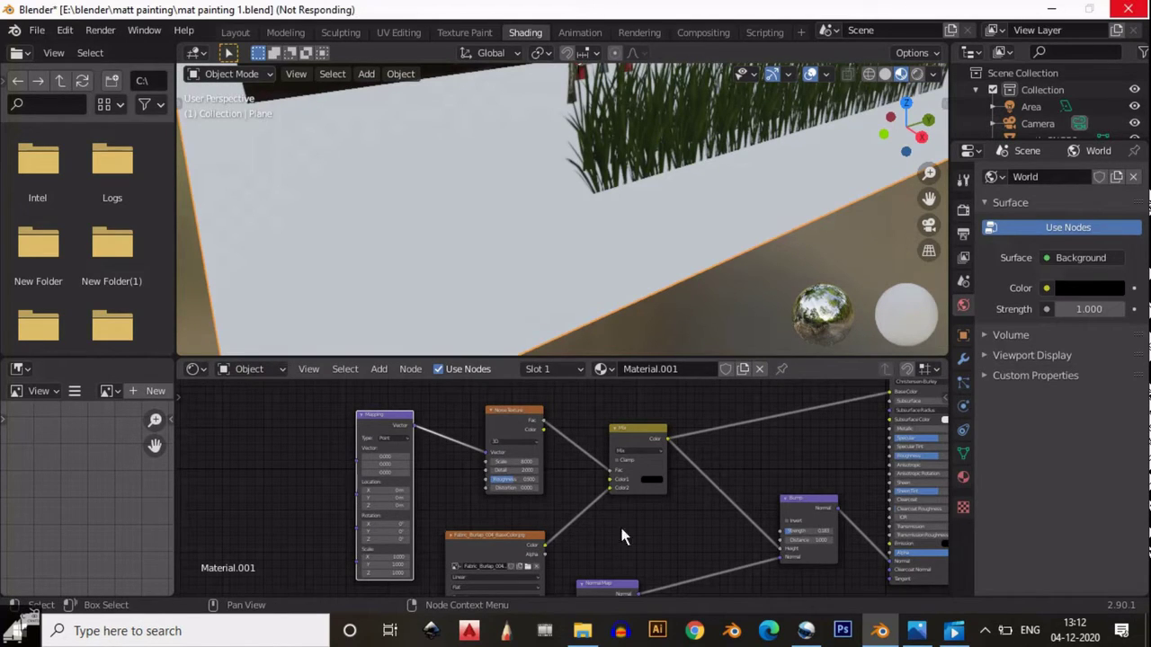
# Tilt the Mapping Rotation X to about 1.7° and feed it UVs from a new Texture Coordinate node.
pyautogui.hotkey('shift', 'a')
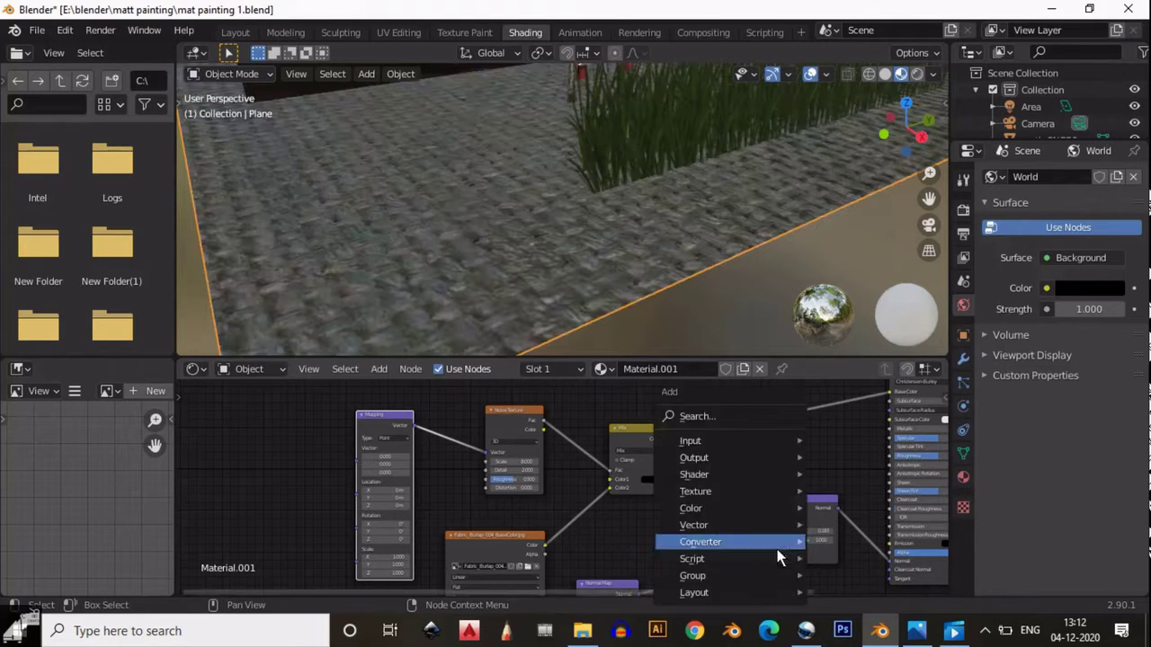
pyautogui.hotkey('shift', 'a')
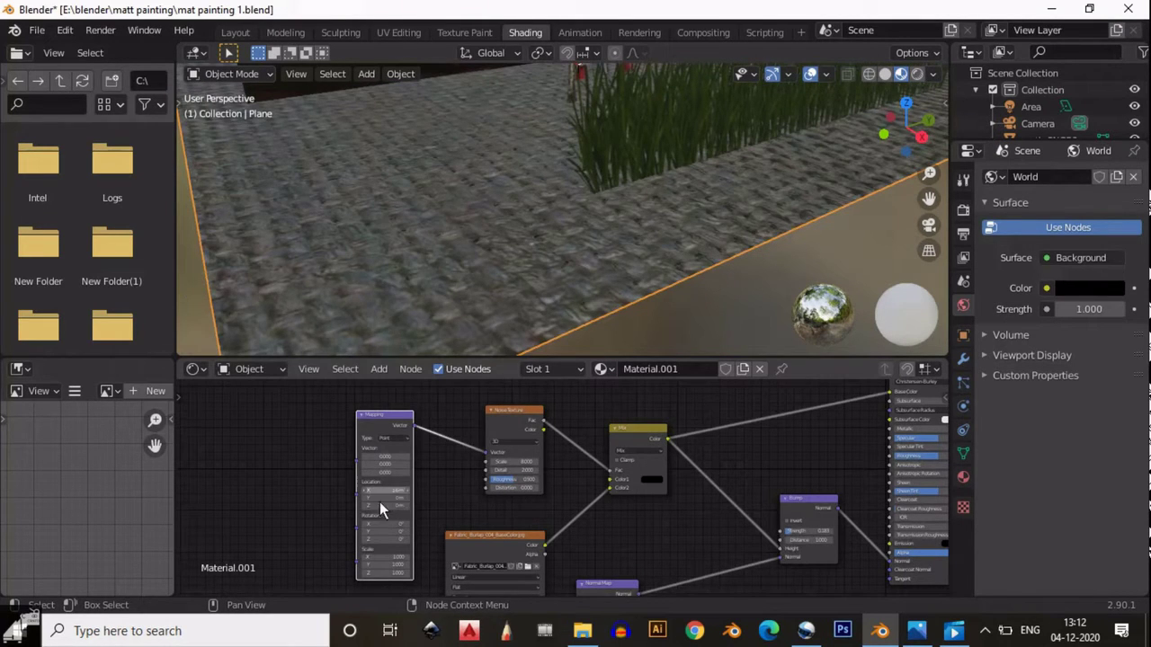
pyautogui.moveTo(386, 524); pyautogui.dragTo(395, 525)
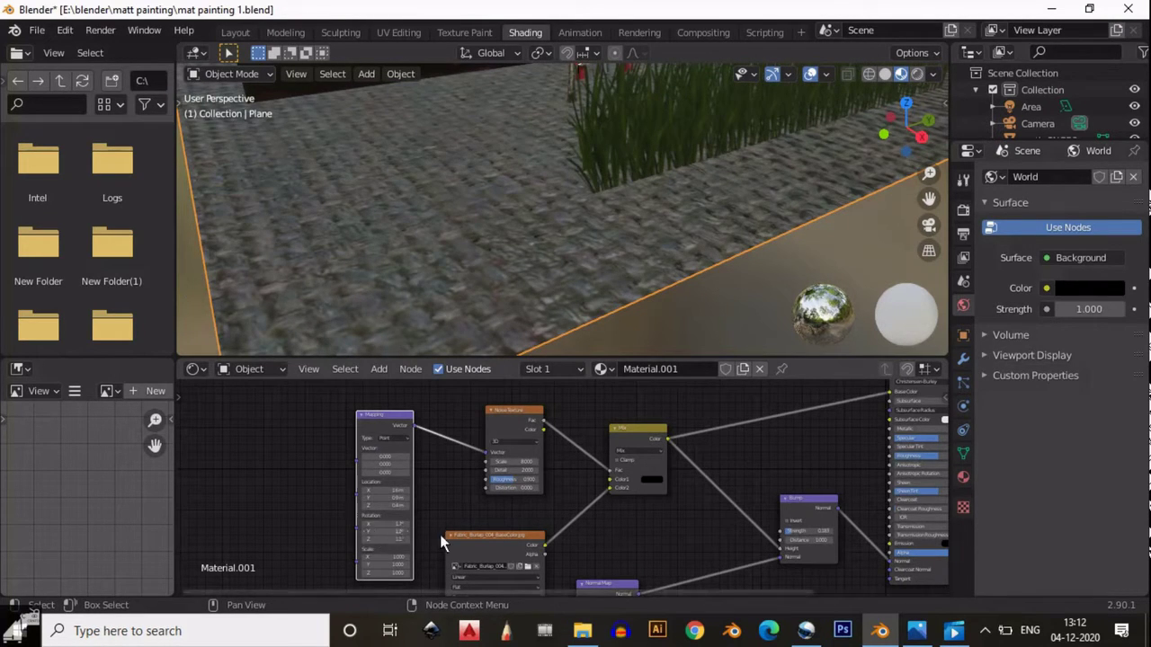
pyautogui.hotkey('shift', 'a')
pyautogui.click(395, 285)
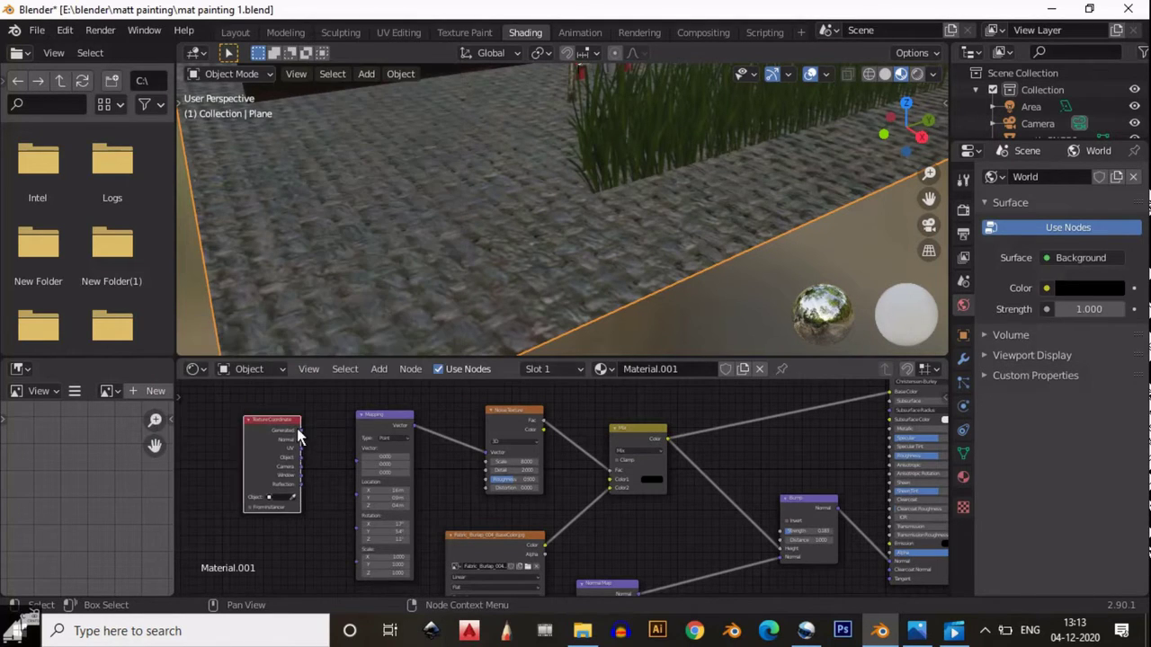
pyautogui.click(296, 428)
pyautogui.moveTo(300, 447); pyautogui.dragTo(359, 454)
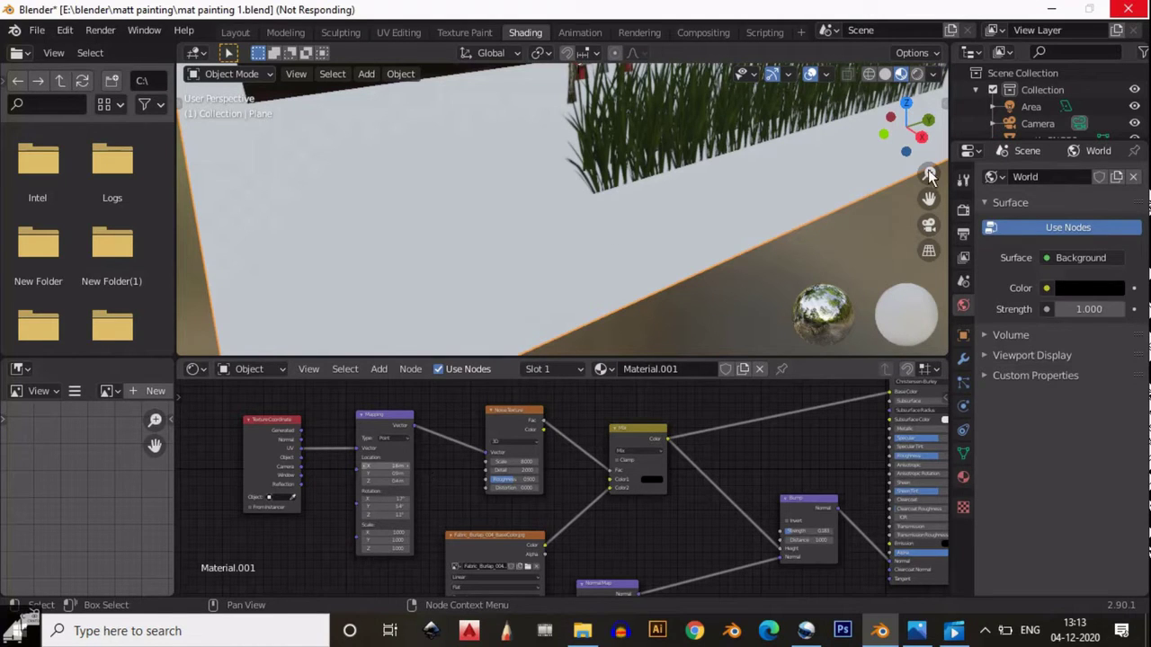
pyautogui.scroll(-5, 654, 220)
pyautogui.hotkey('shift', 'a')
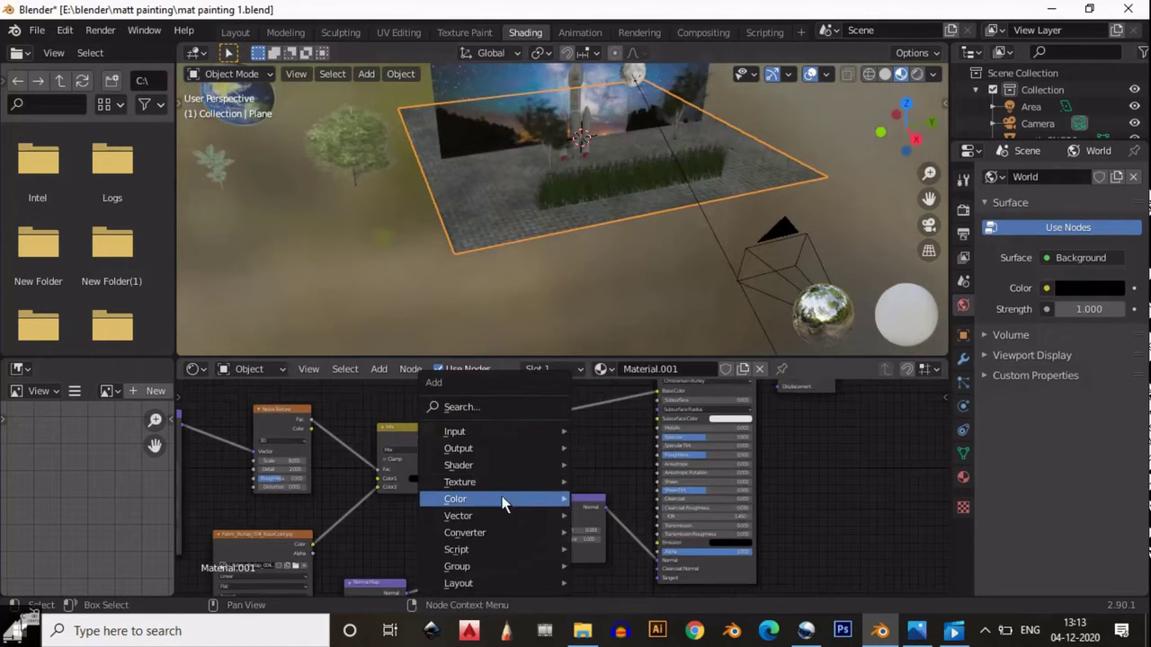
# Add an RGB Curves node to the ground material and pull its curve point down to darken it.
pyautogui.click(630, 496)
pyautogui.click(573, 496)
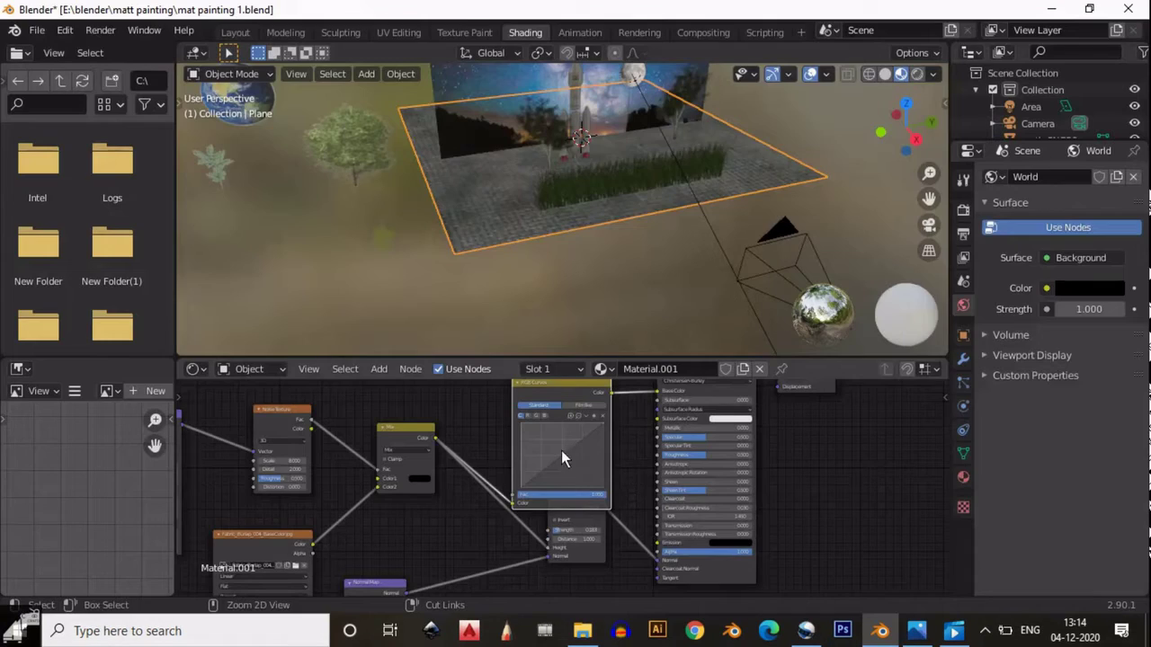
pyautogui.click(551, 463)
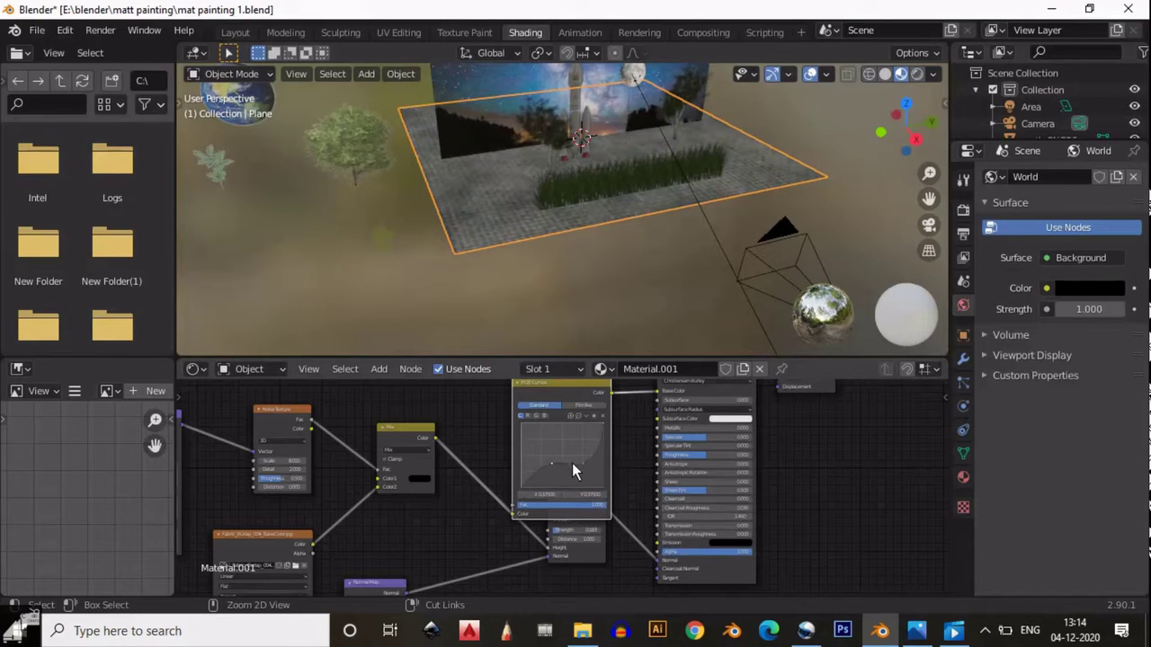
pyautogui.moveTo(561, 481)
pyautogui.mouseDown()
pyautogui.moveTo(582, 462)
pyautogui.moveTo(554, 477)
pyautogui.mouseUp()
# Check the darker ground through the scene camera, then switch to the UV Editing workspace.
pyautogui.scroll(2, 602, 416)
pyautogui.scroll(2, 602, 415)
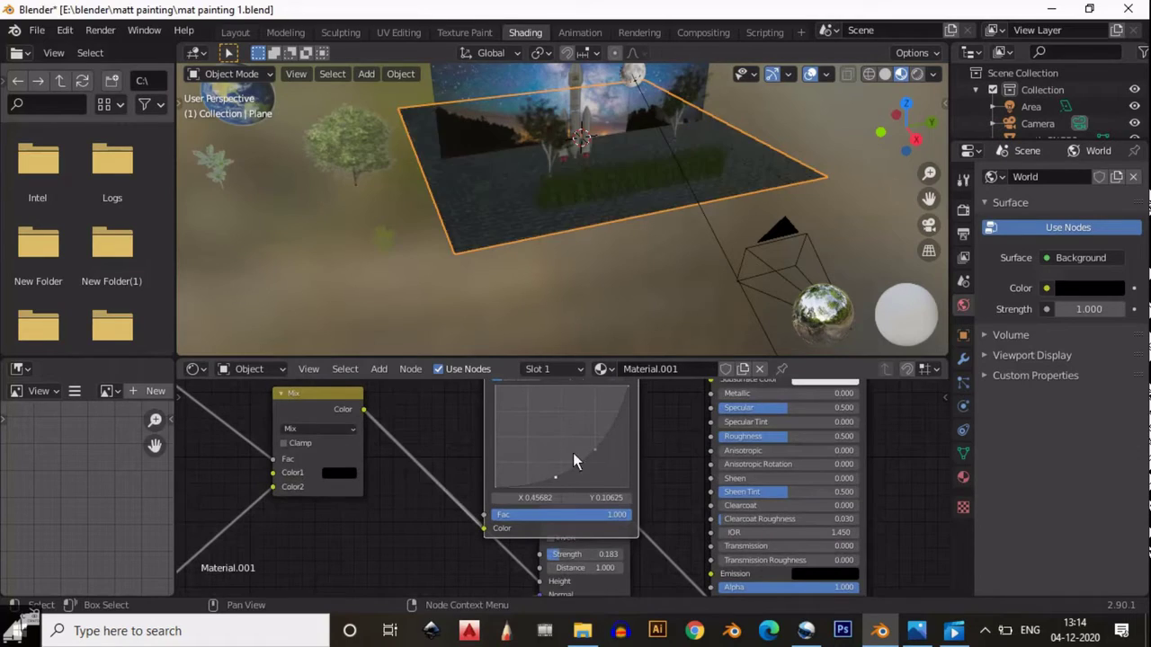
pyautogui.moveTo(734, 289)
pyautogui.mouseDown(button='middle')
pyautogui.moveTo(509, 66)
pyautogui.moveTo(936, 230)
pyautogui.mouseUp(button='middle')
pyautogui.click(928, 224)
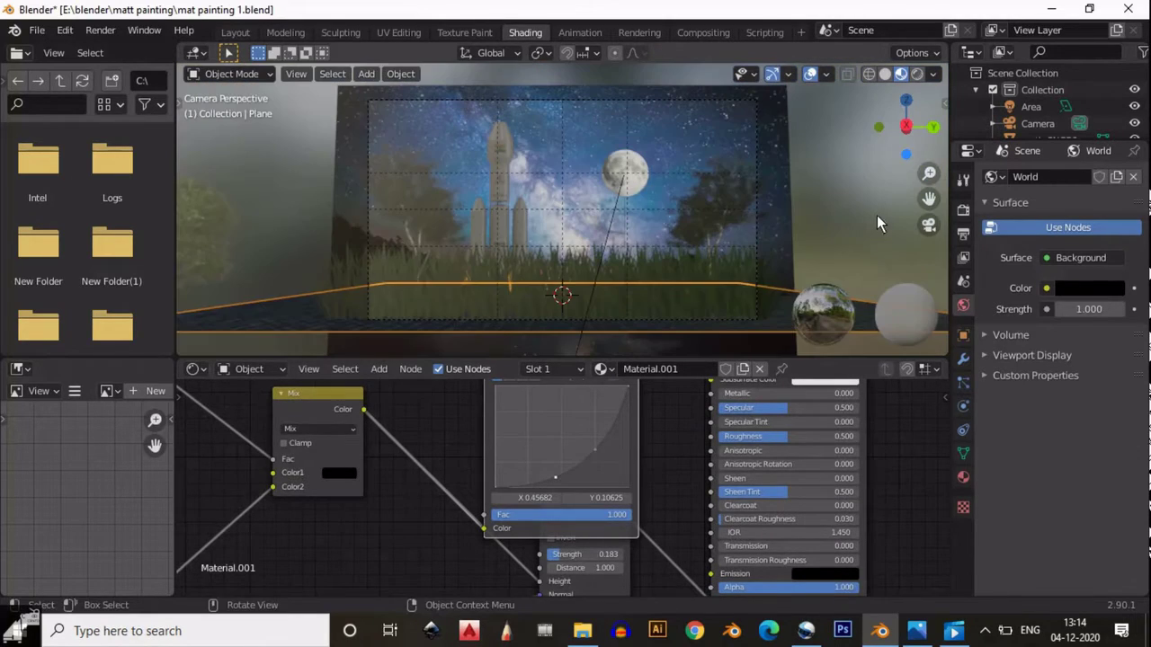
pyautogui.click(236, 33)
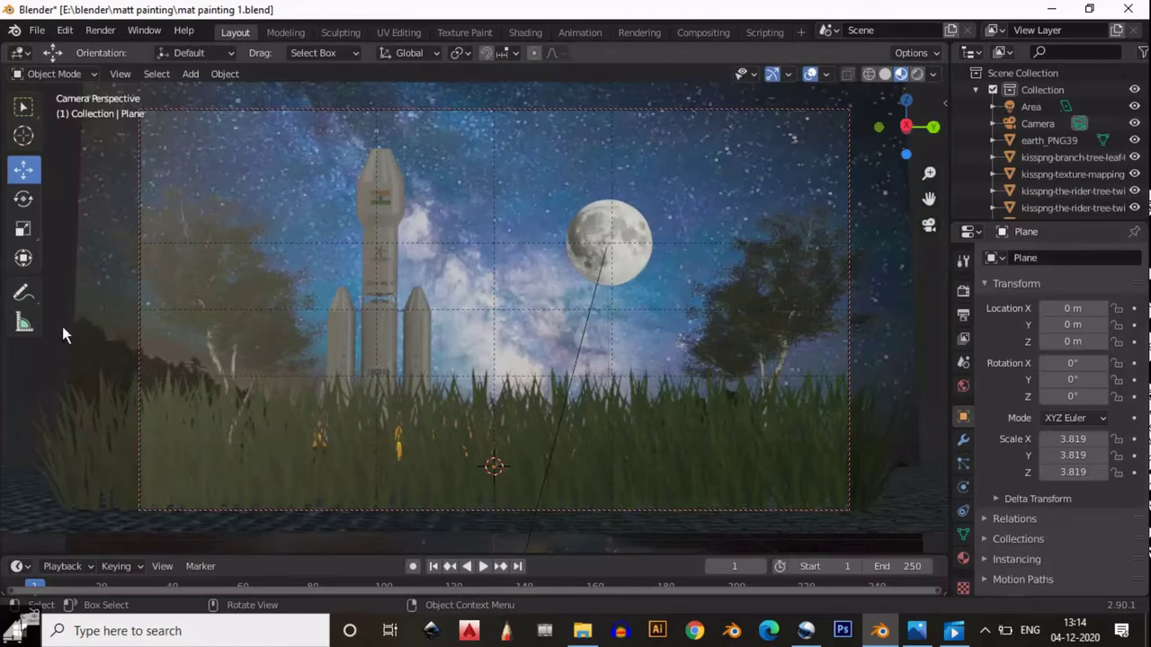
pyautogui.click(410, 32)
pyautogui.press('Tab')
# Save the file and add a new area light to the scene.
pyautogui.hotkey('ctrl', 's')
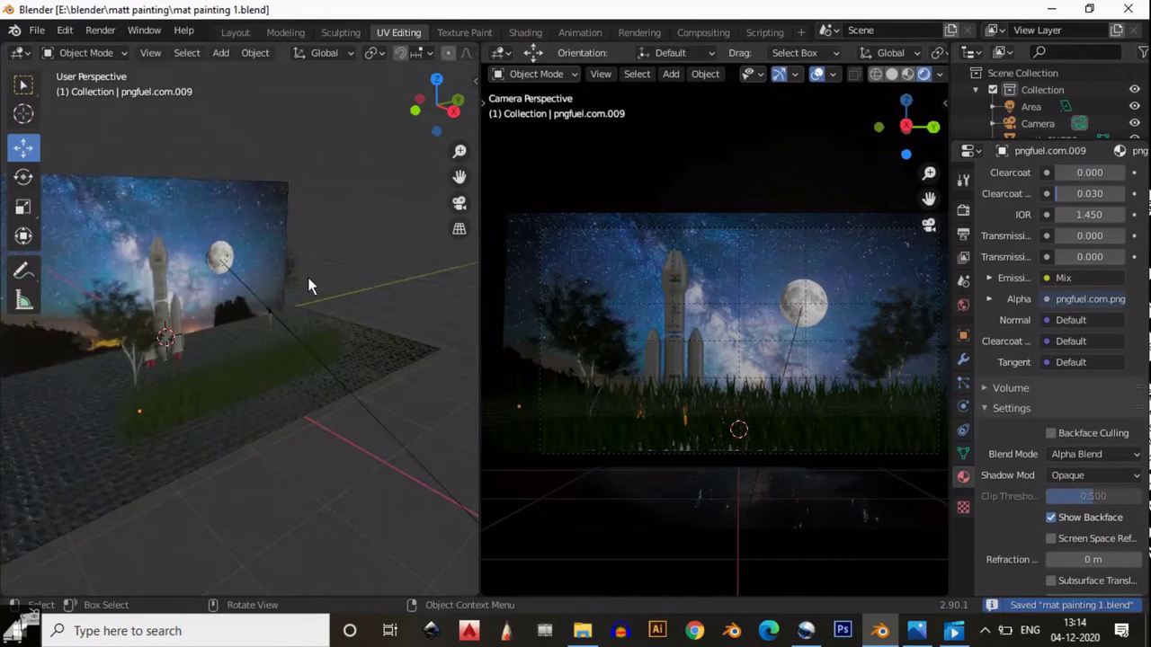
pyautogui.scroll(3, 306, 283)
pyautogui.scroll(2, 302, 287)
pyautogui.hotkey('shift', 'a')
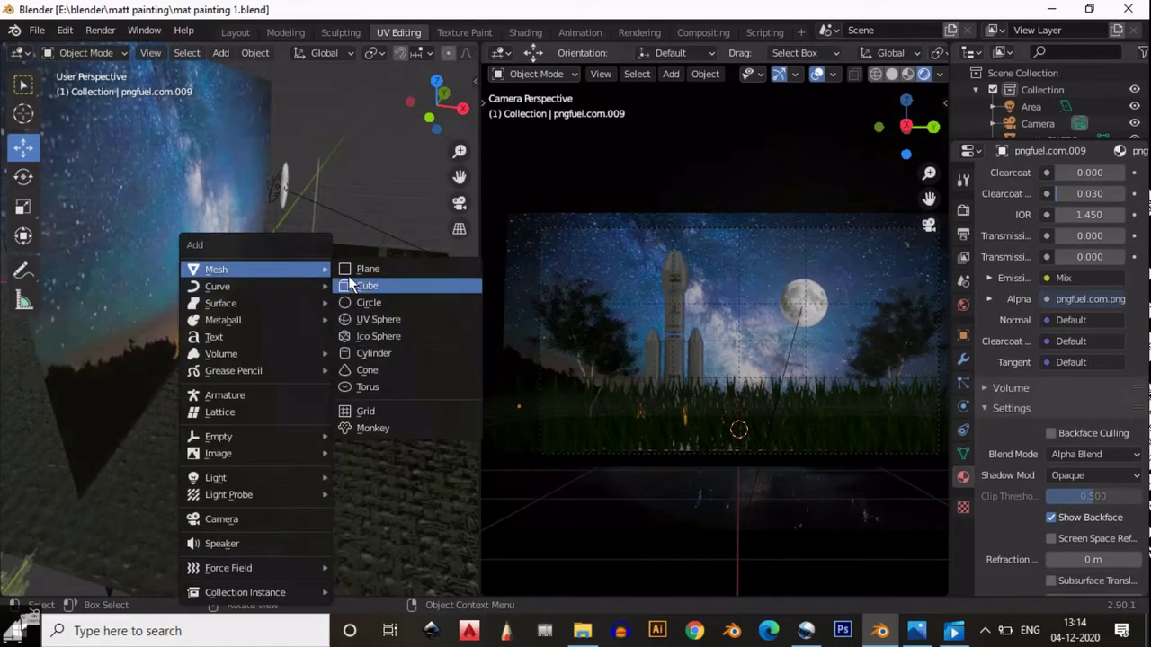
pyautogui.click(372, 531)
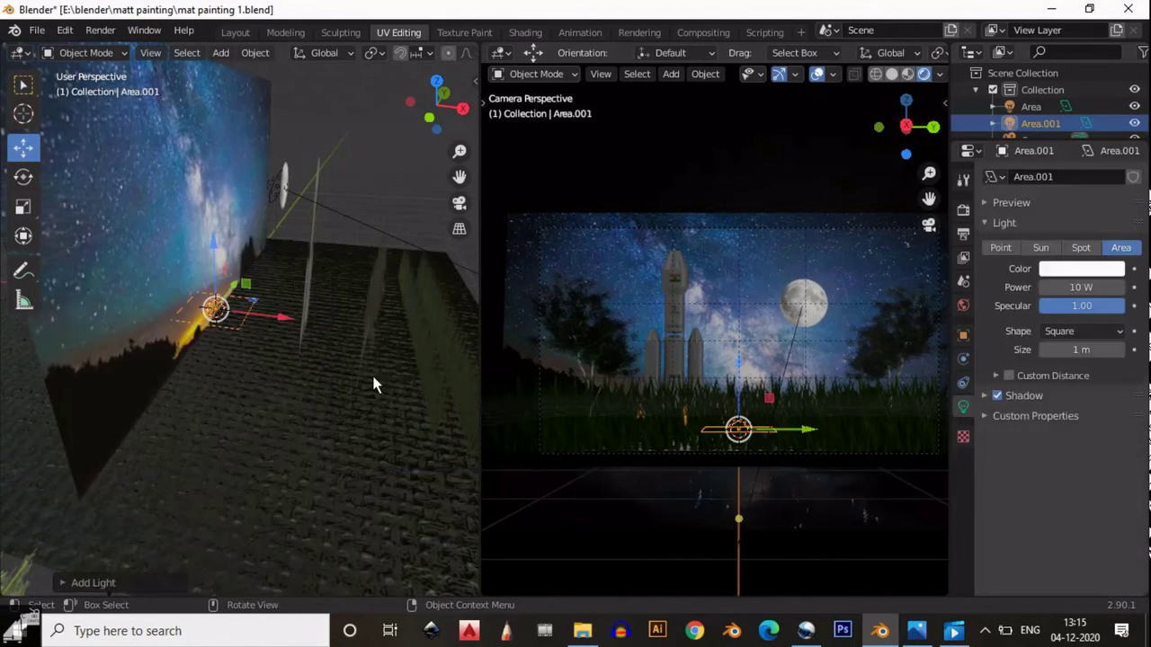
pyautogui.click(372, 385)
pyautogui.press('ctrl+KP_7')
pyautogui.moveTo(299, 236)
pyautogui.mouseDown(button='middle')
pyautogui.moveTo(316, 177)
pyautogui.moveTo(248, 216)
pyautogui.moveTo(249, 334)
pyautogui.moveTo(331, 148)
pyautogui.moveTo(213, 405)
pyautogui.moveTo(136, 288)
pyautogui.moveTo(121, 460)
pyautogui.moveTo(135, 440)
pyautogui.mouseUp(button='middle')
# Level the area light's rotation to 0 and raise it upward along Z.
pyautogui.click(134, 440)
pyautogui.press('KP_1')
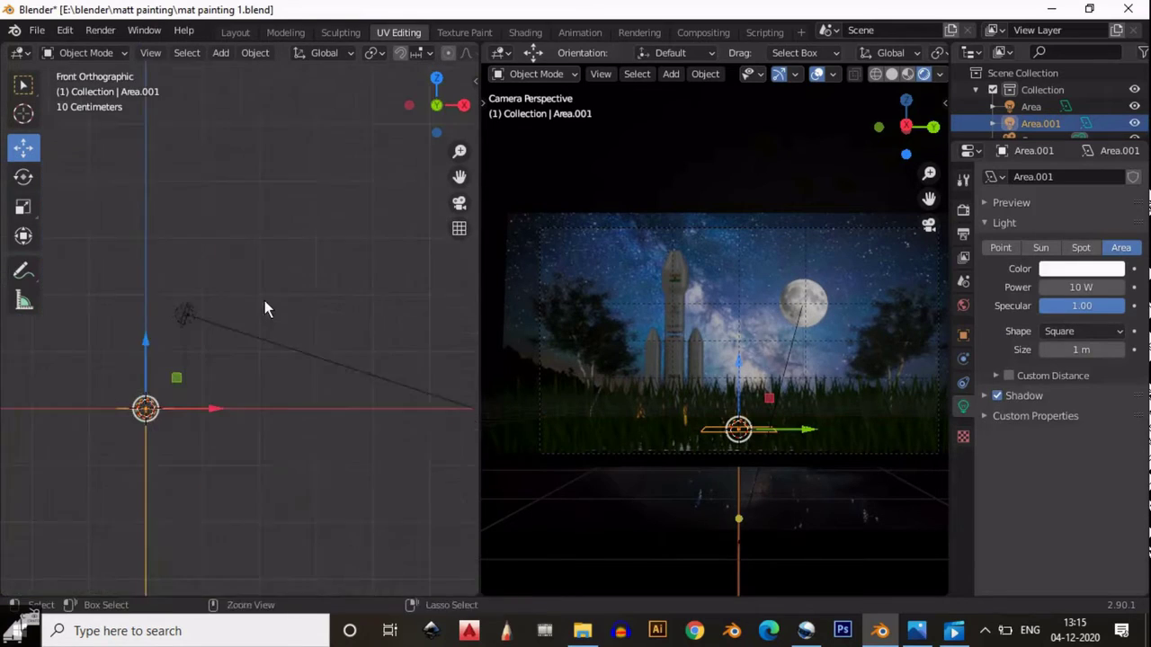
pyautogui.press('r')
pyautogui.press('0')
pyautogui.press('Return')
pyautogui.press('g')
pyautogui.press('z')
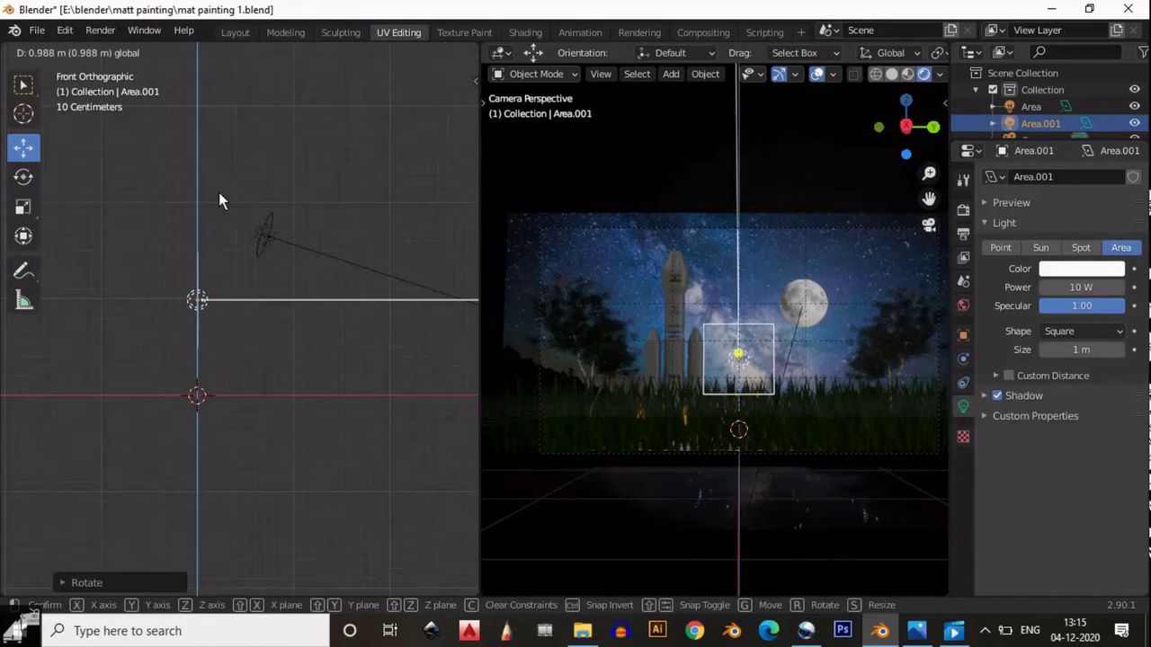
pyautogui.click(218, 192)
# Move the light in front of the rocket and scale it slimmer.
pyautogui.moveTo(219, 192); pyautogui.dragTo(228, 279, button='middle')
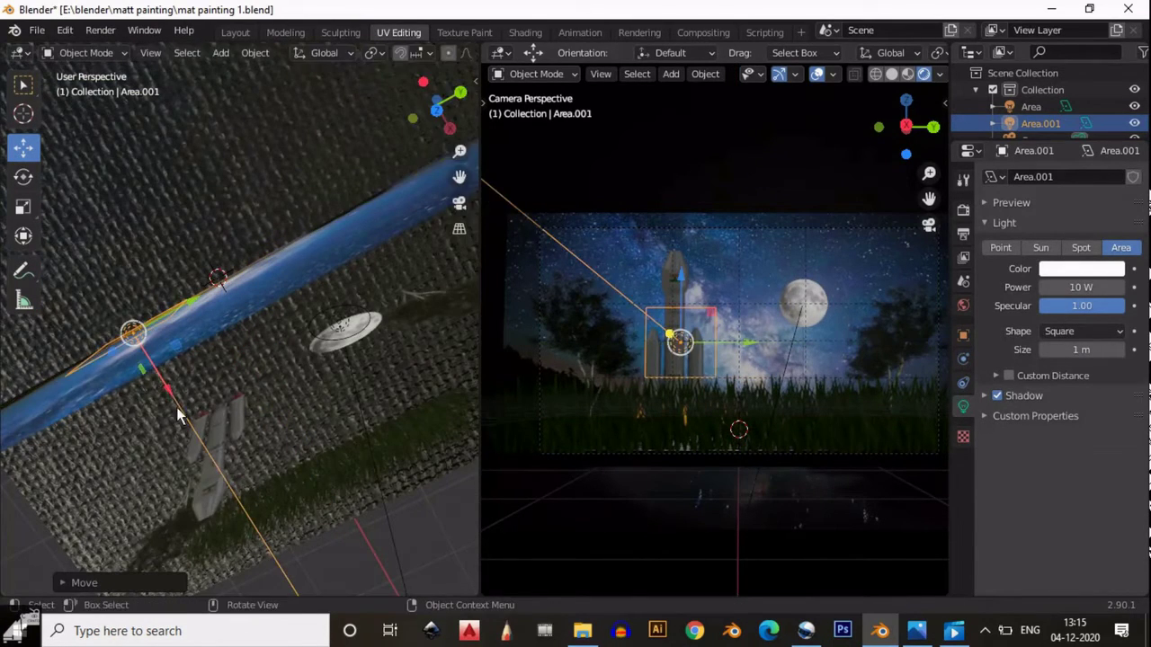
pyautogui.click(193, 449)
pyautogui.moveTo(193, 450); pyautogui.dragTo(288, 268, button='middle')
pyautogui.press('KP_3')
pyautogui.press('g')
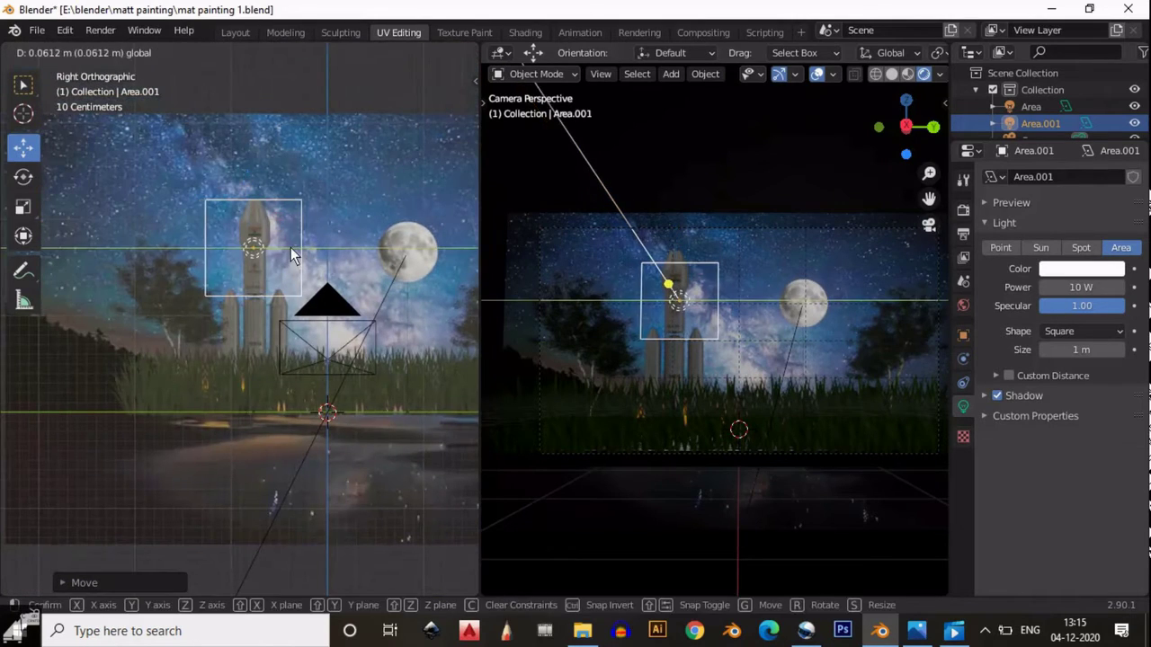
pyautogui.press('Escape')
pyautogui.press('s')
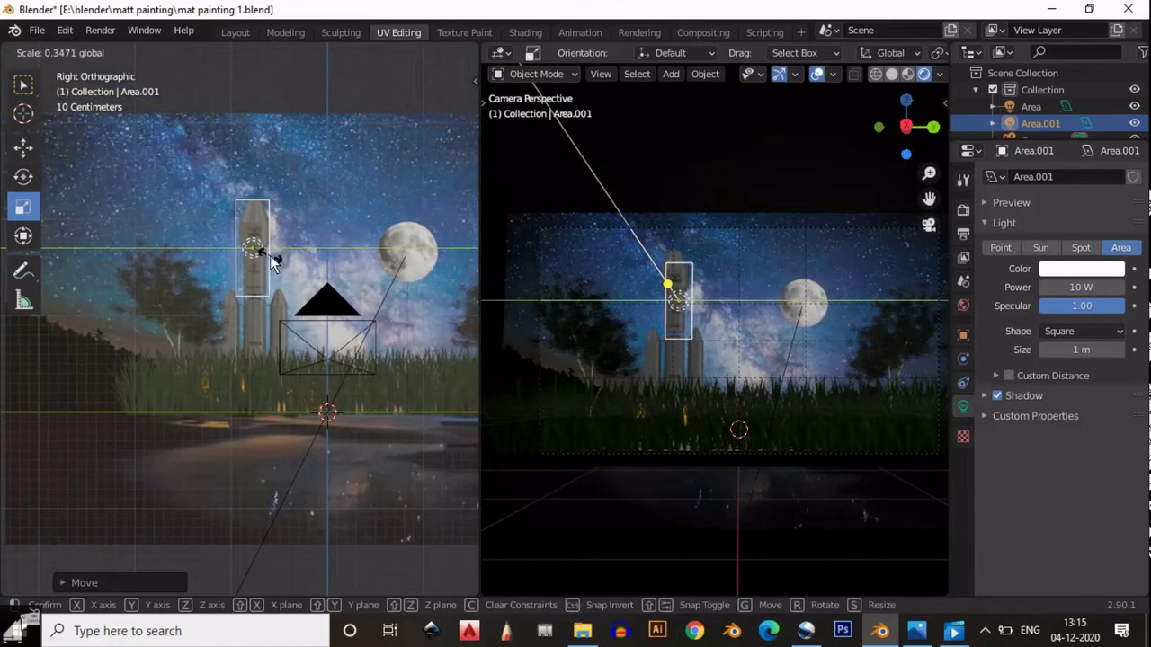
pyautogui.click(270, 256)
# Reposition the light and narrow it along one axis.
pyautogui.scroll(5, 245, 395)
pyautogui.press('g')
pyautogui.click(271, 316)
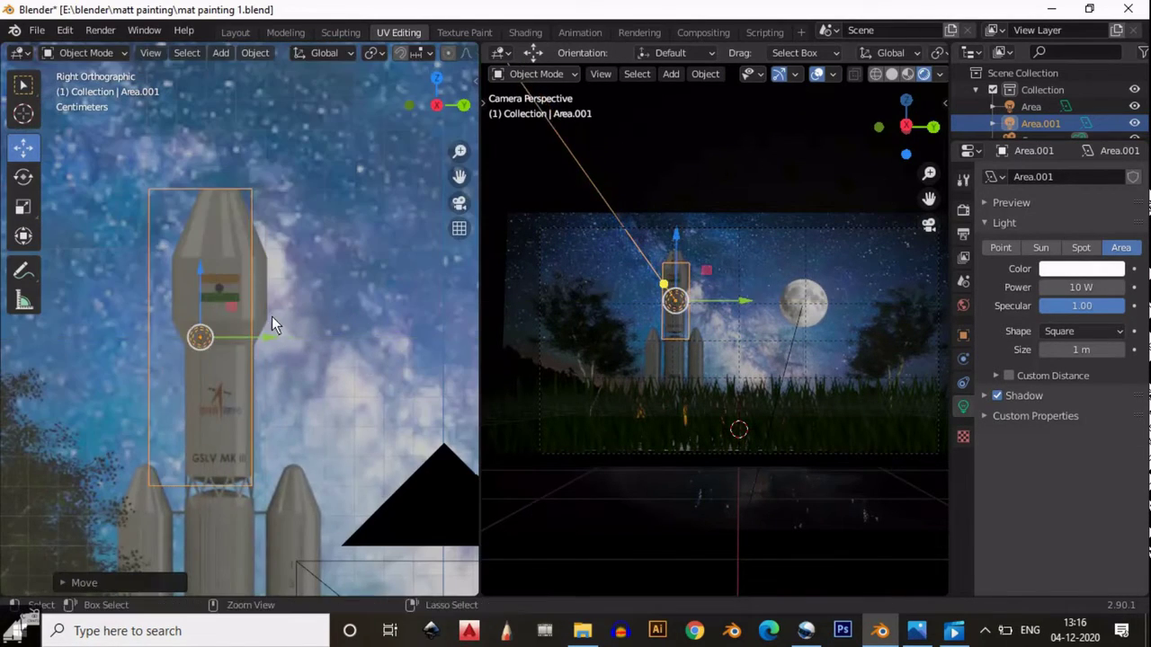
pyautogui.scroll(2, 270, 323)
pyautogui.hotkey('shift', 'space')
pyautogui.press('s')
pyautogui.moveTo(250, 346)
pyautogui.mouseDown()
pyautogui.moveTo(228, 318)
pyautogui.moveTo(257, 264)
pyautogui.mouseUp()
# Move the light to sit beside the rocket, checking it from the side view.
pyautogui.hotkey('shift', 'space')
pyautogui.press('g')
pyautogui.moveTo(256, 263); pyautogui.dragTo(341, 349, button='middle')
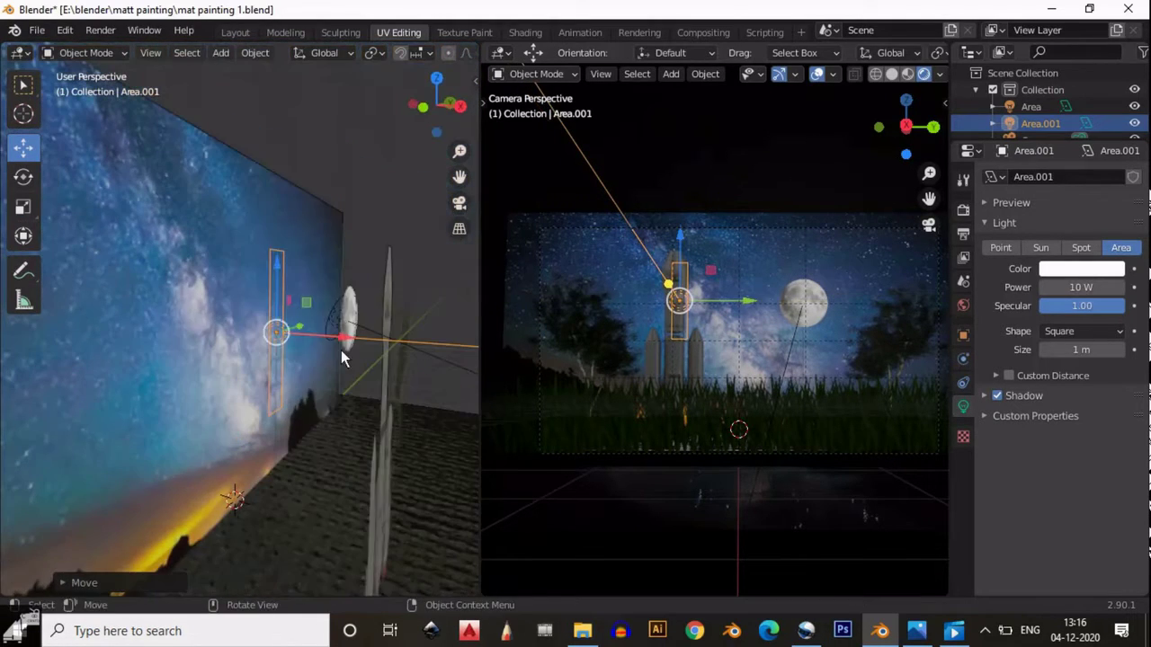
pyautogui.press('g')
pyautogui.click(455, 364)
pyautogui.press('KP_3')
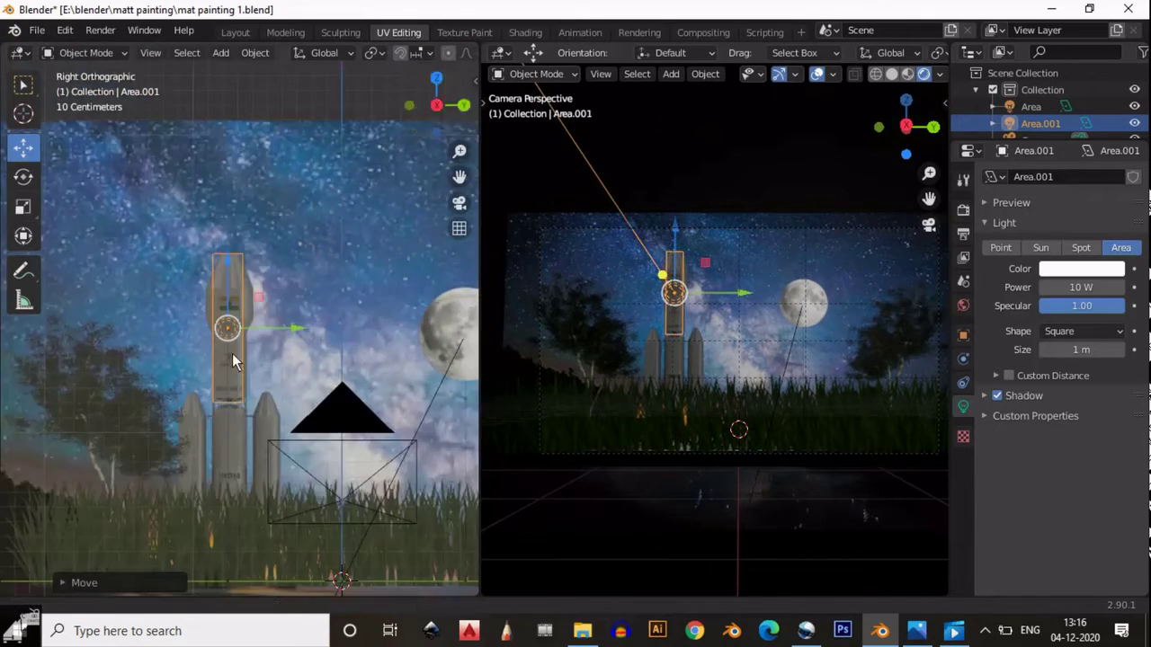
pyautogui.scroll(3, 232, 354)
pyautogui.press('g')
pyautogui.click(291, 235)
# Shrink the light to the rocket's width and lower it alongside the rocket.
pyautogui.scroll(-4, 291, 235)
pyautogui.hotkey('shift', 'space')
pyautogui.press('s')
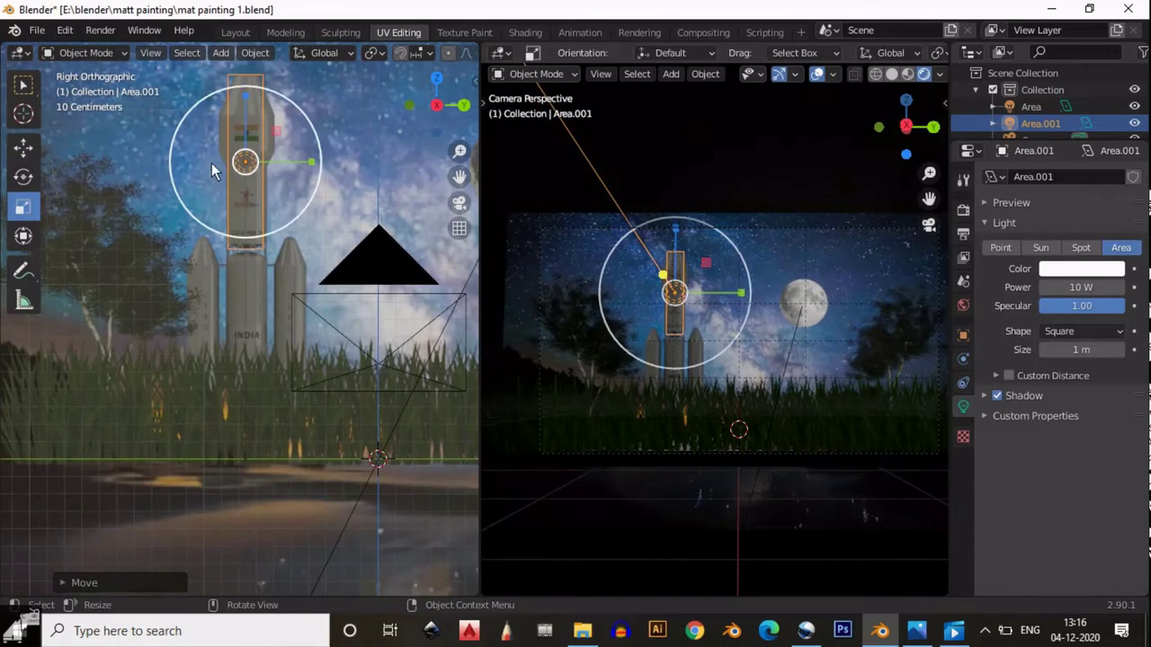
pyautogui.moveTo(270, 297); pyautogui.dragTo(235, 273)
pyautogui.keyDown('shift'); pyautogui.moveTo(235, 272); pyautogui.dragTo(186, 276, button='middle'); pyautogui.keyUp('shift')
pyautogui.hotkey('shift', 'space')
pyautogui.press('g')
pyautogui.moveTo(198, 171); pyautogui.dragTo(205, 229)
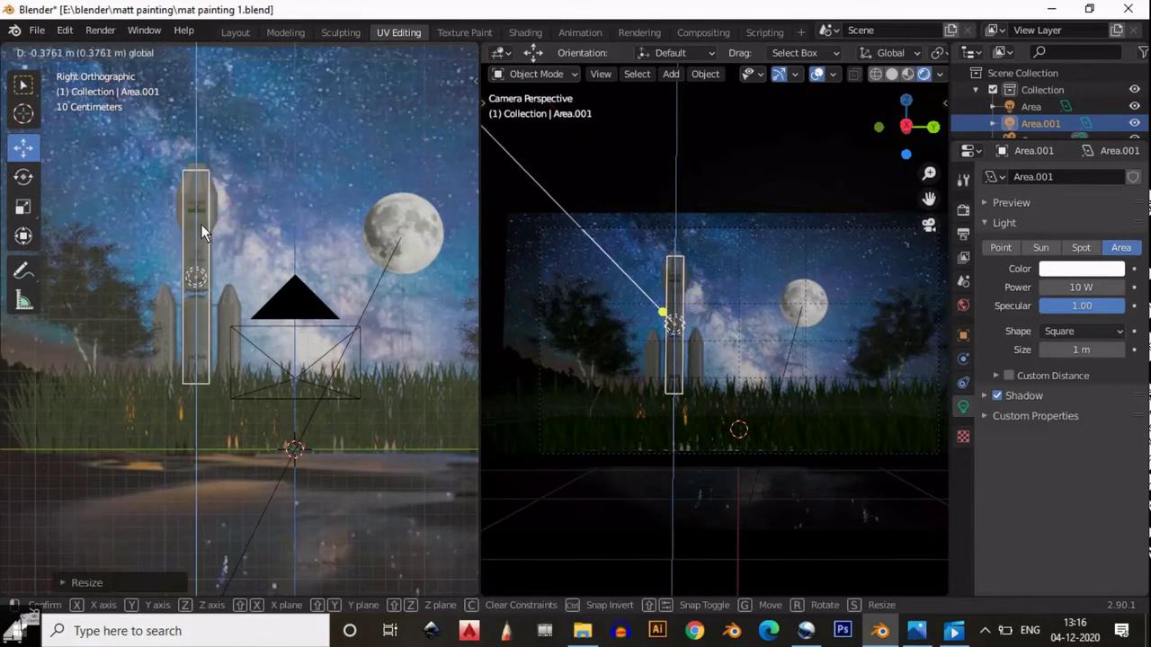
# Set the area light's power to 50 W.
pyautogui.click(1082, 286)
pyautogui.write('50')
pyautogui.press('Return')
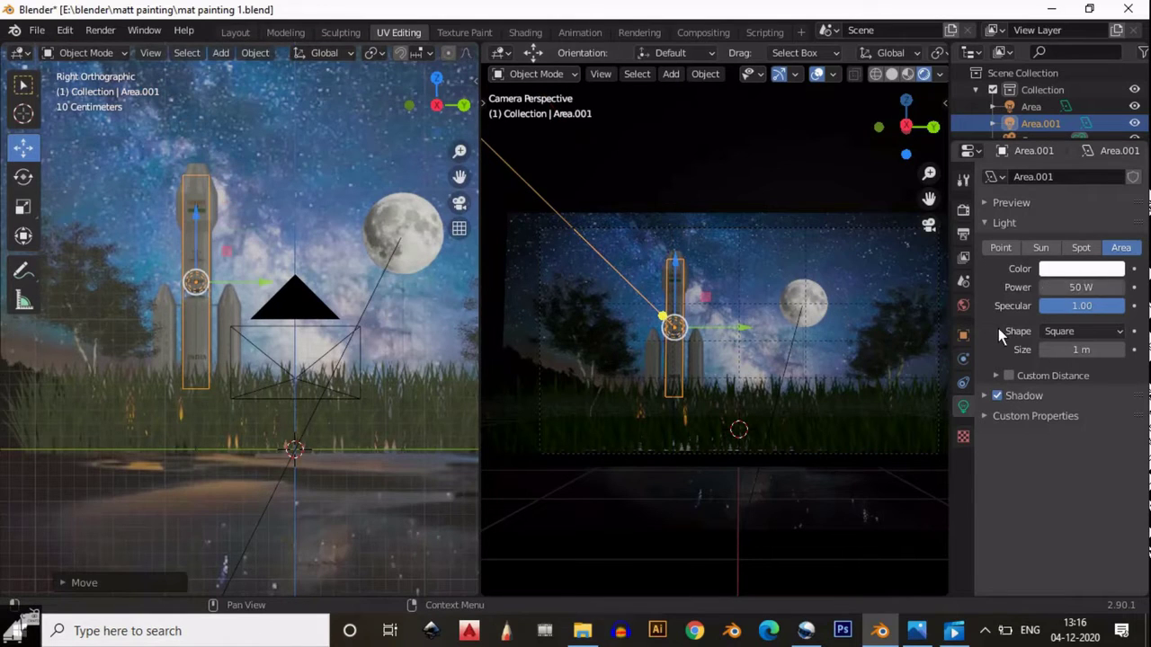
# Stretch the light along the rocket's length, then deselect it and inspect the whole scene.
pyautogui.click(24, 207)
pyautogui.moveTo(269, 286); pyautogui.dragTo(228, 293)
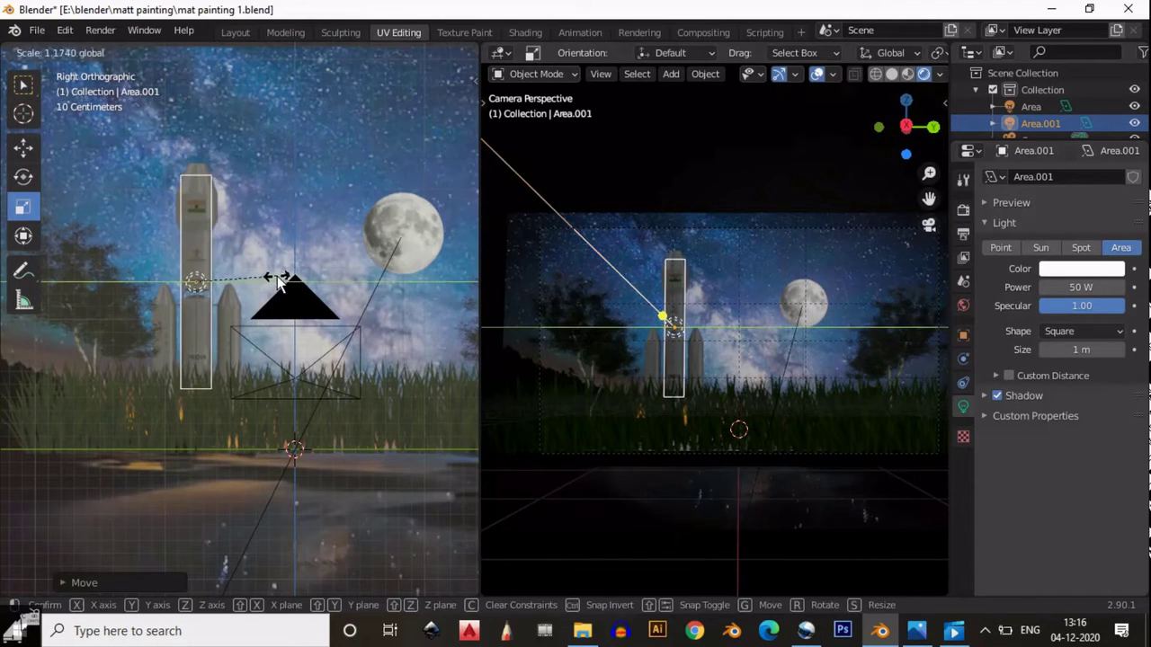
pyautogui.scroll(2, 265, 270)
pyautogui.moveTo(264, 270); pyautogui.dragTo(397, 140, button='middle')
pyautogui.scroll(-4, 273, 280)
pyautogui.hotkey('alt', 'a')
pyautogui.scroll(3, 397, 140)
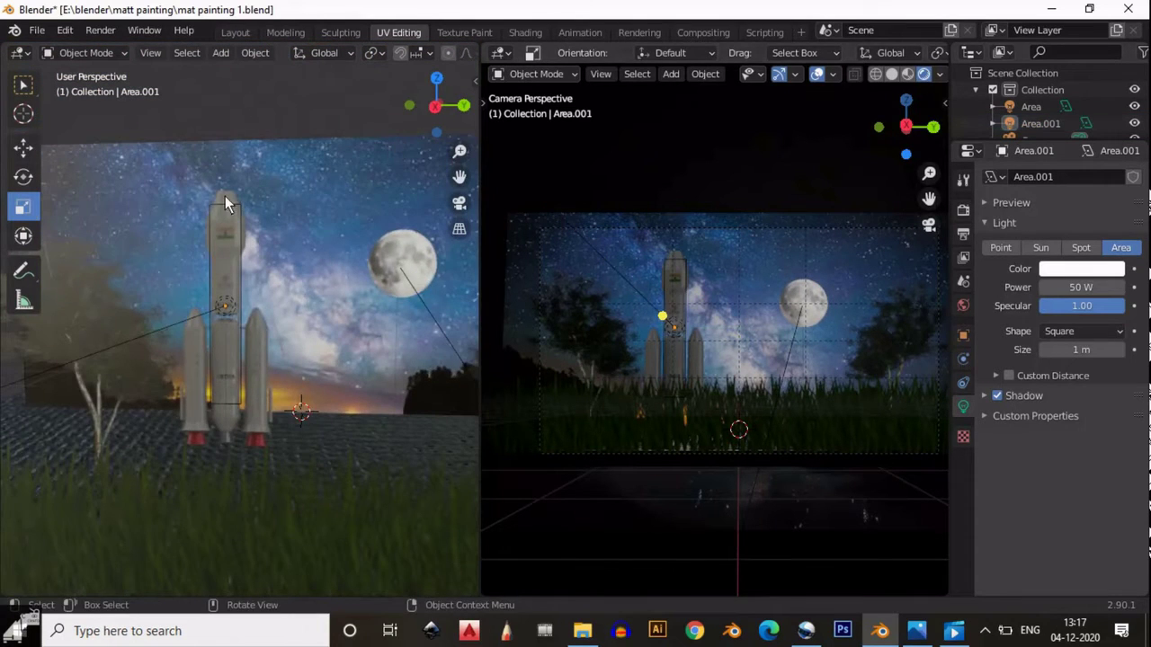
pyautogui.moveTo(225, 202)
pyautogui.mouseDown(button='middle')
pyautogui.moveTo(296, 245)
pyautogui.moveTo(244, 221)
pyautogui.moveTo(254, 136)
pyautogui.mouseUp(button='middle')
pyautogui.scroll(-4, 243, 222)
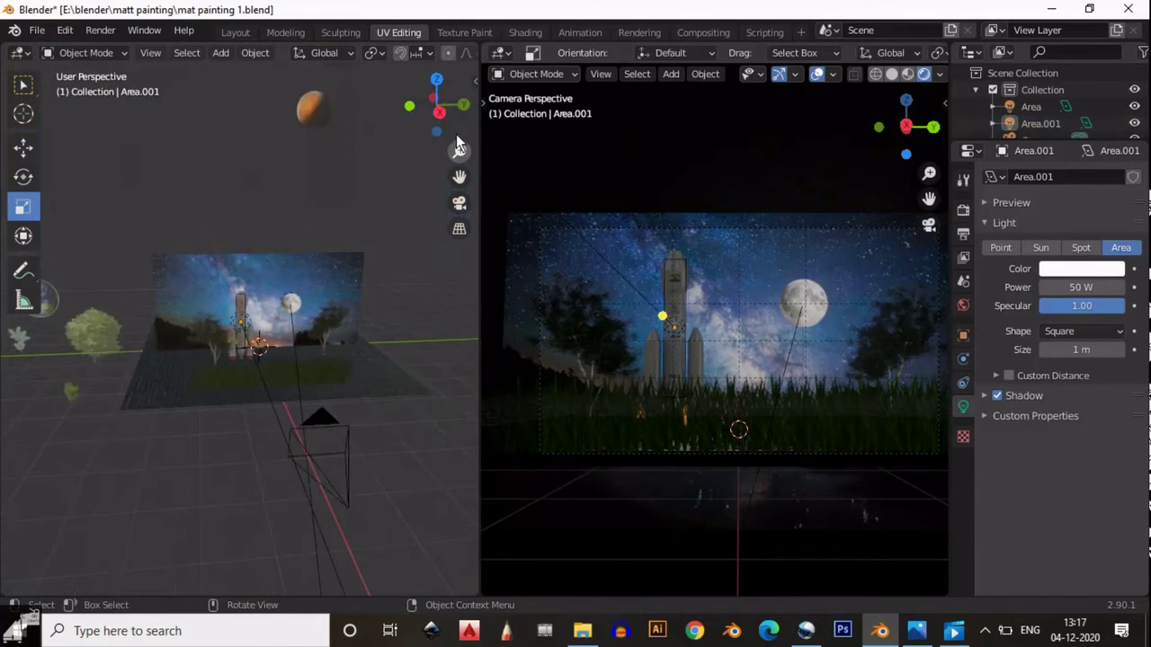
pyautogui.click(438, 112)
# Save the file, return to the Layout workspace, and select the large sky image plane.
pyautogui.hotkey('ctrl', 's')
pyautogui.click(963, 210)
pyautogui.click(234, 31)
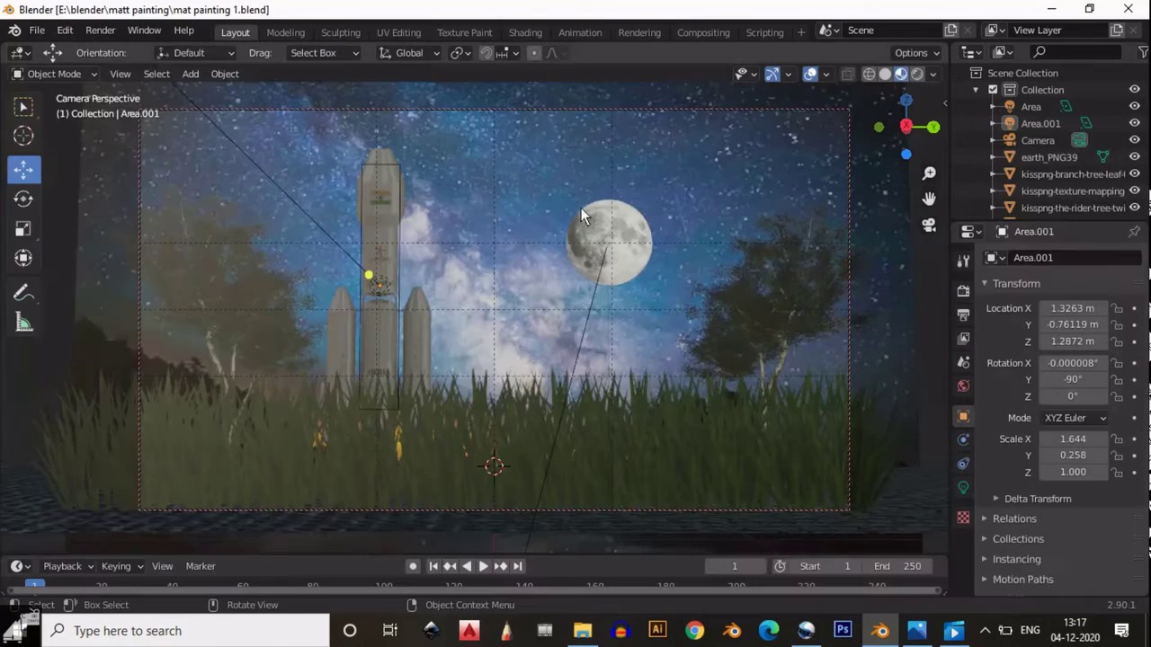
pyautogui.click(615, 216)
# Switch the render engine to Cycles and set the Color Management look to High Contrast.
pyautogui.click(963, 290)
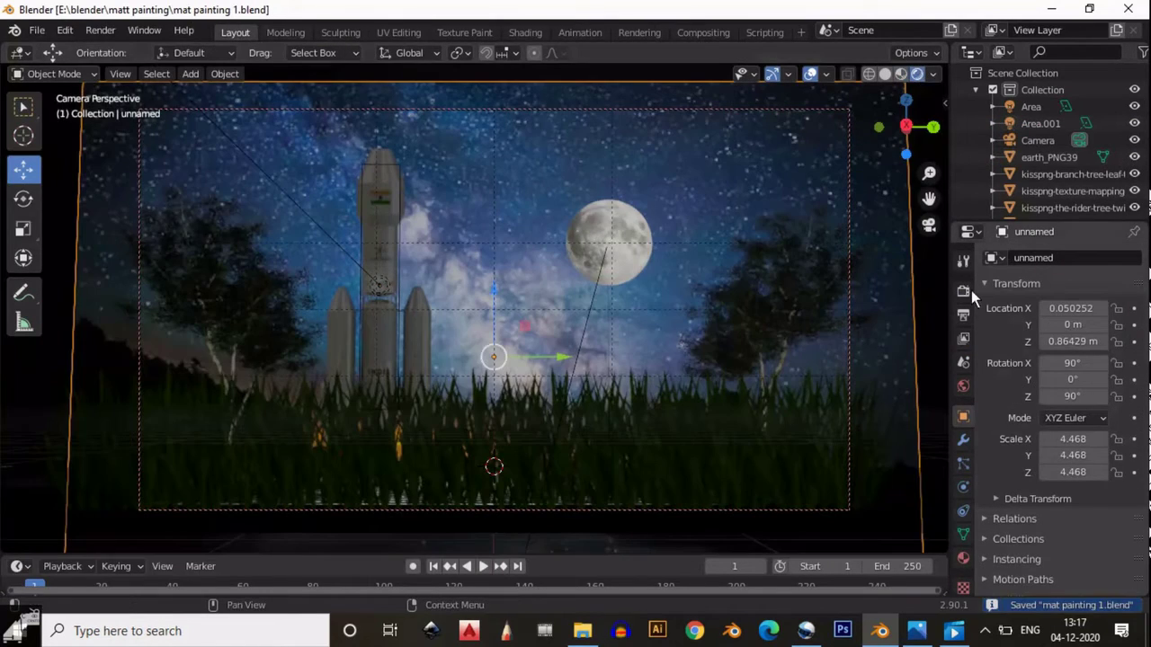
pyautogui.click(1093, 258)
pyautogui.click(1062, 312)
pyautogui.scroll(-5, 1033, 449)
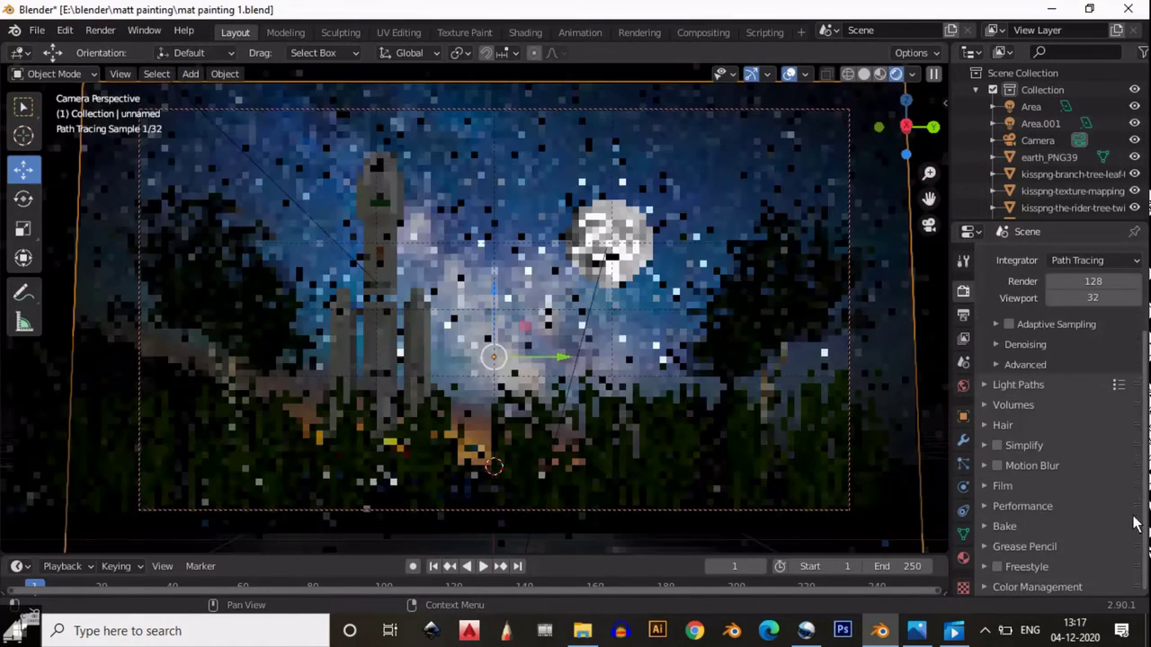
pyautogui.click(980, 588)
pyautogui.scroll(-3, 1042, 503)
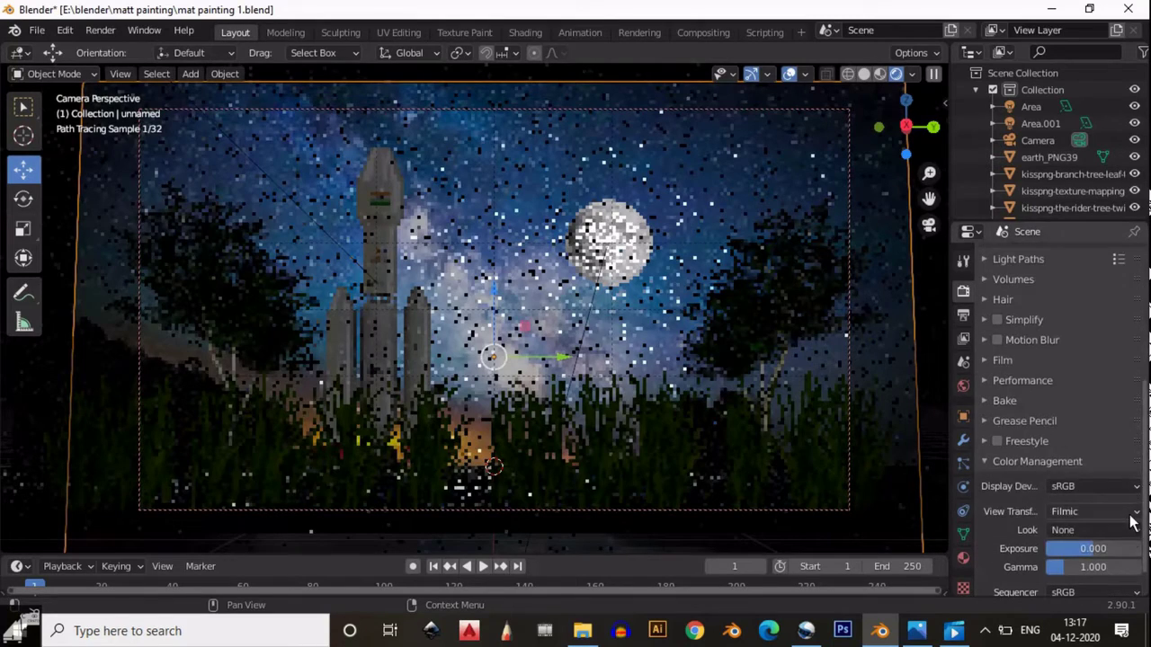
pyautogui.click(1079, 529)
pyautogui.click(1065, 477)
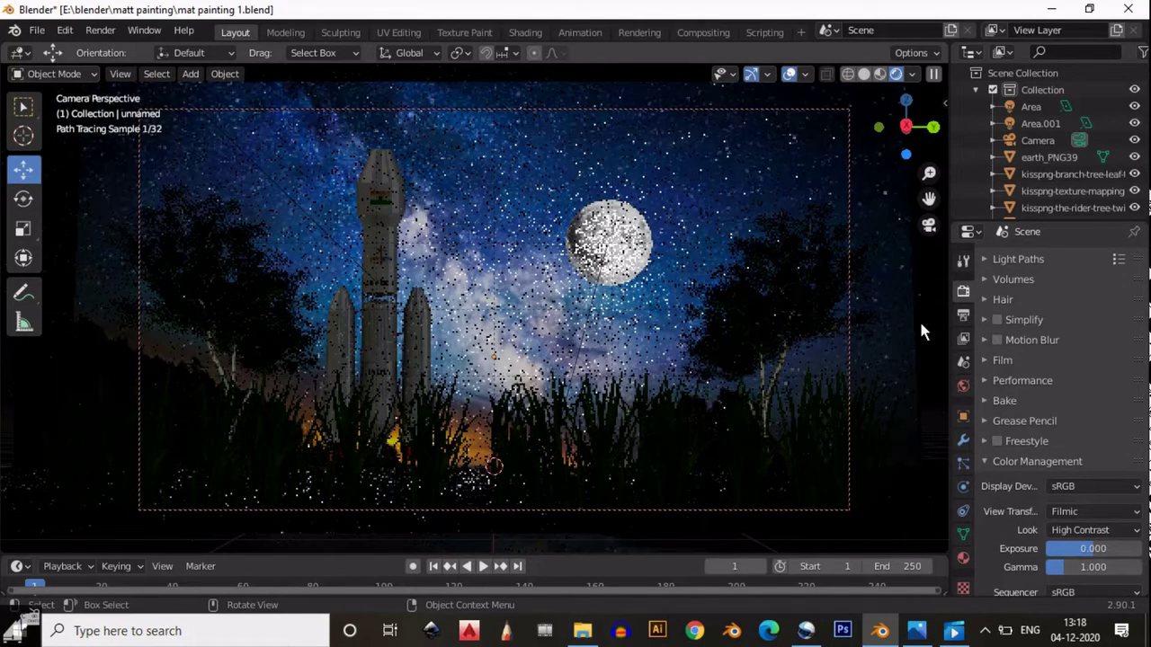
# Restore the moon material's Transmission to 0 by undoing the accidental change.
pyautogui.click(610, 241)
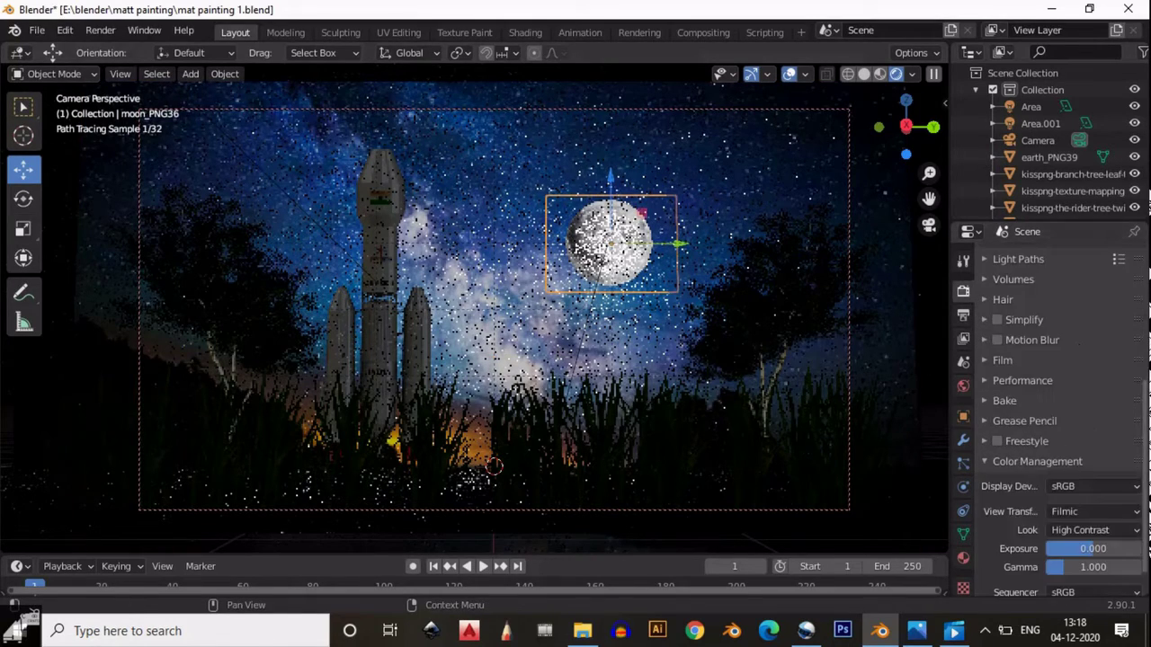
pyautogui.scroll(5, 1043, 405)
pyautogui.click(963, 558)
pyautogui.scroll(-5, 1115, 405)
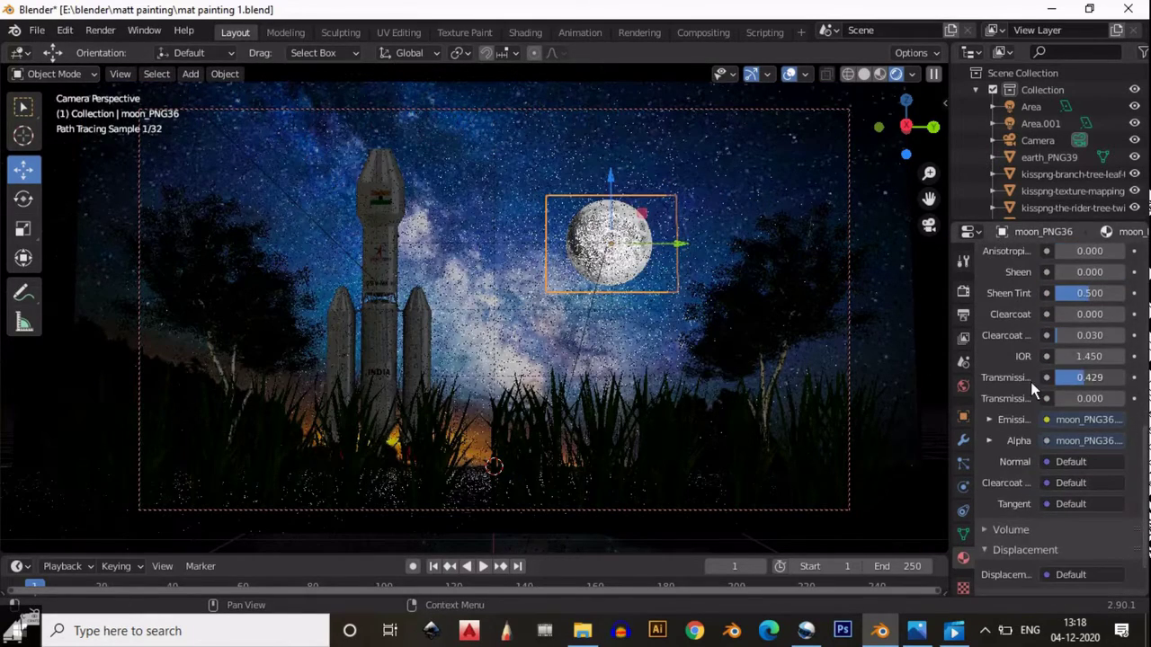
pyautogui.hotkey('ctrl', 'z')
pyautogui.hotkey('ctrl', 'z')
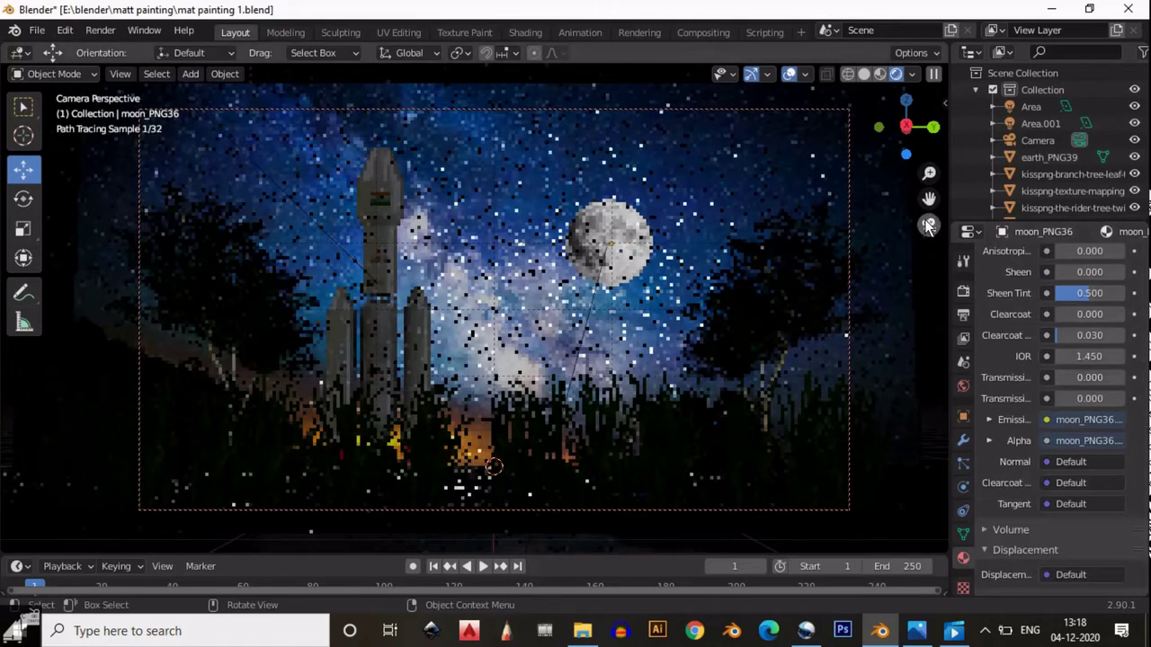
pyautogui.click(928, 226)
# Switch to solid X-ray back view and box-select the row of grass planes.
pyautogui.press('z')
pyautogui.moveTo(673, 285); pyautogui.dragTo(490, 283, button='middle')
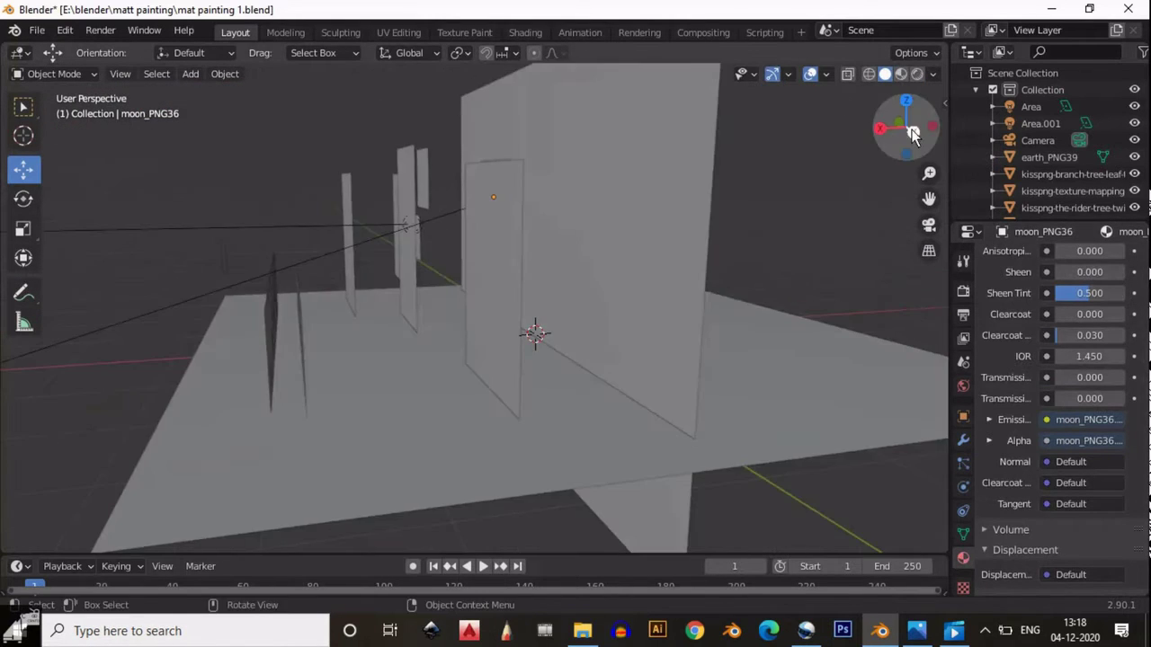
pyautogui.click(912, 133)
pyautogui.click(868, 74)
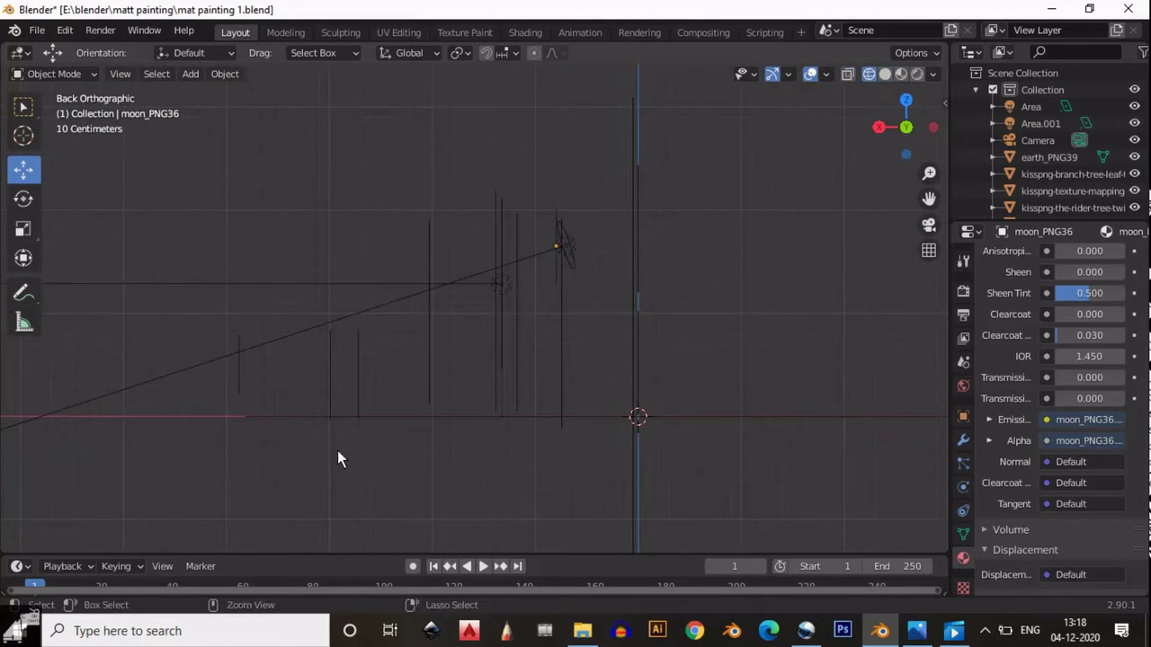
pyautogui.moveTo(442, 304)
pyautogui.mouseDown()
pyautogui.moveTo(365, 367)
pyautogui.moveTo(359, 423)
pyautogui.mouseUp()
pyautogui.moveTo(330, 396); pyautogui.dragTo(459, 443, button='middle')
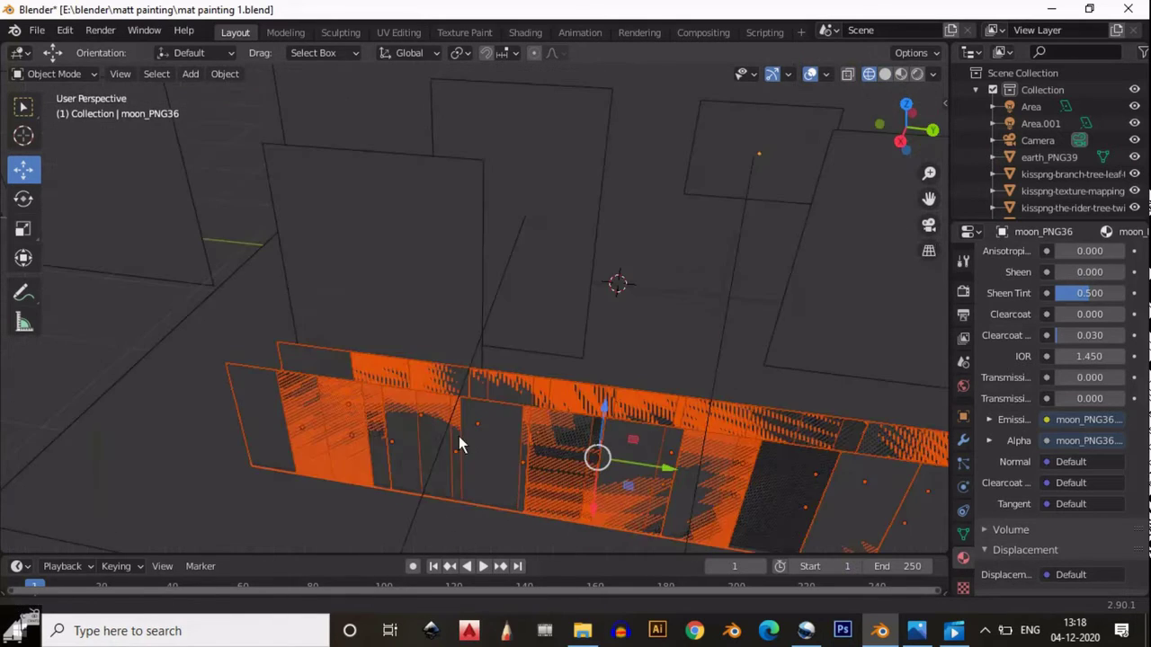
# From top view, nudge the selected grass planes slightly along Y.
pyautogui.press('KP_7')
pyautogui.moveTo(493, 282)
pyautogui.mouseDown()
pyautogui.moveTo(469, 218)
pyautogui.moveTo(452, 277)
pyautogui.mouseUp()
pyautogui.click(509, 315)
pyautogui.click(456, 387)
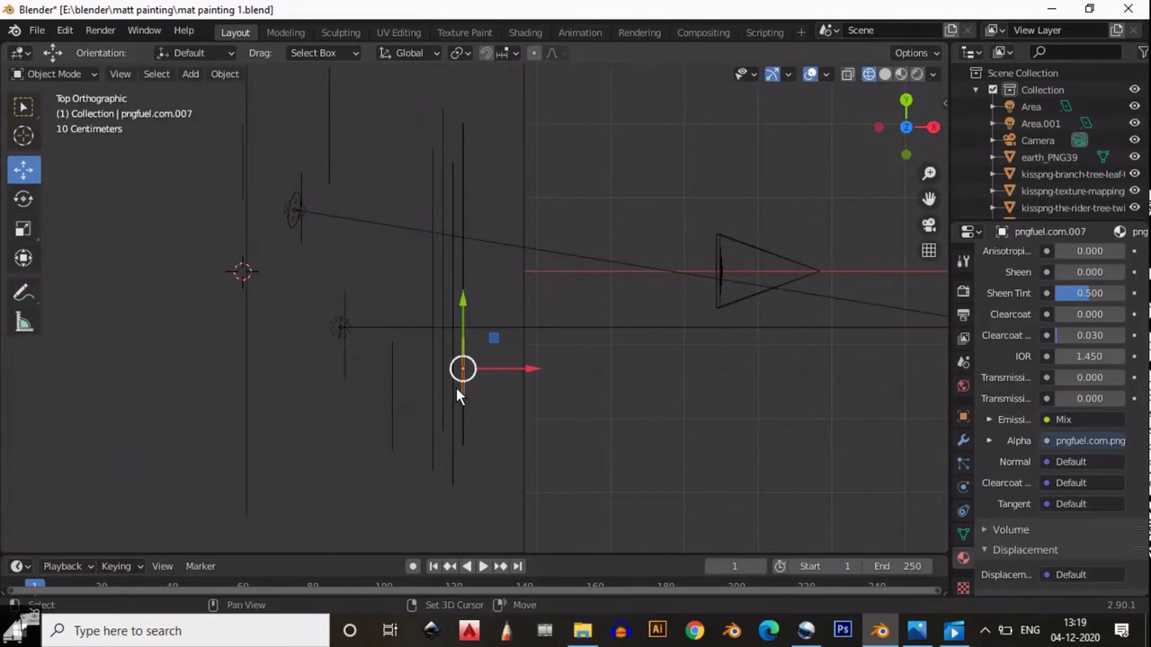
# Duplicate the grass planes with Shift+D and offset the copies from the originals.
pyautogui.click(905, 154)
pyautogui.hotkey('shift', 'd')
pyautogui.click(412, 331)
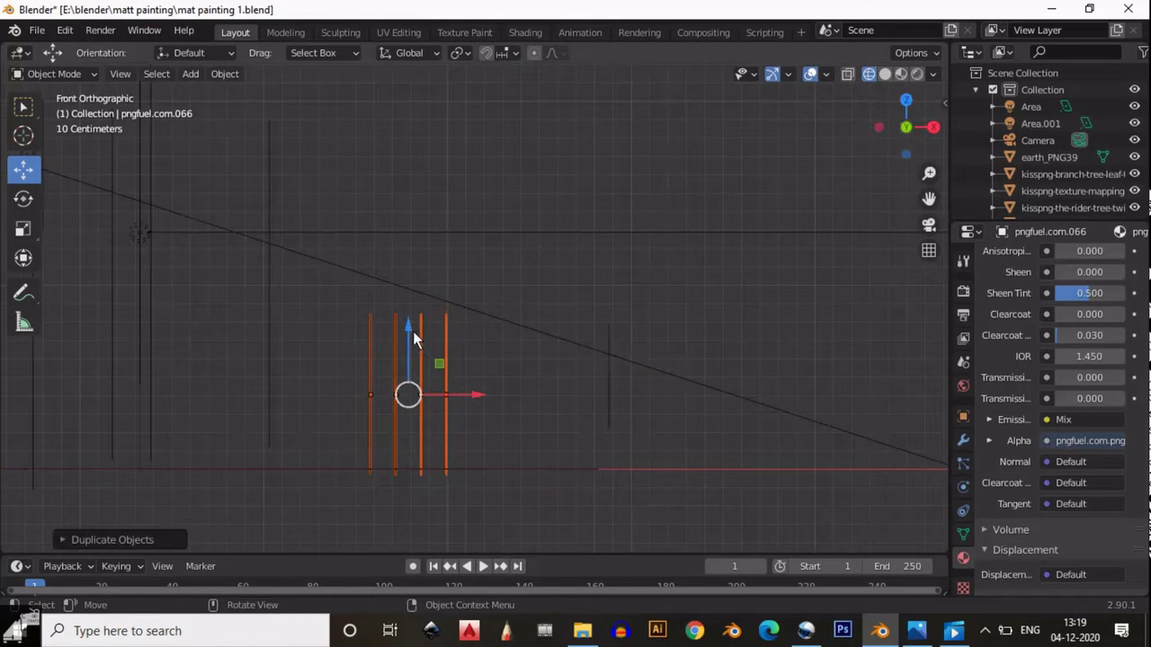
pyautogui.click(905, 99)
pyautogui.press('g')
pyautogui.click(482, 278)
pyautogui.press('g')
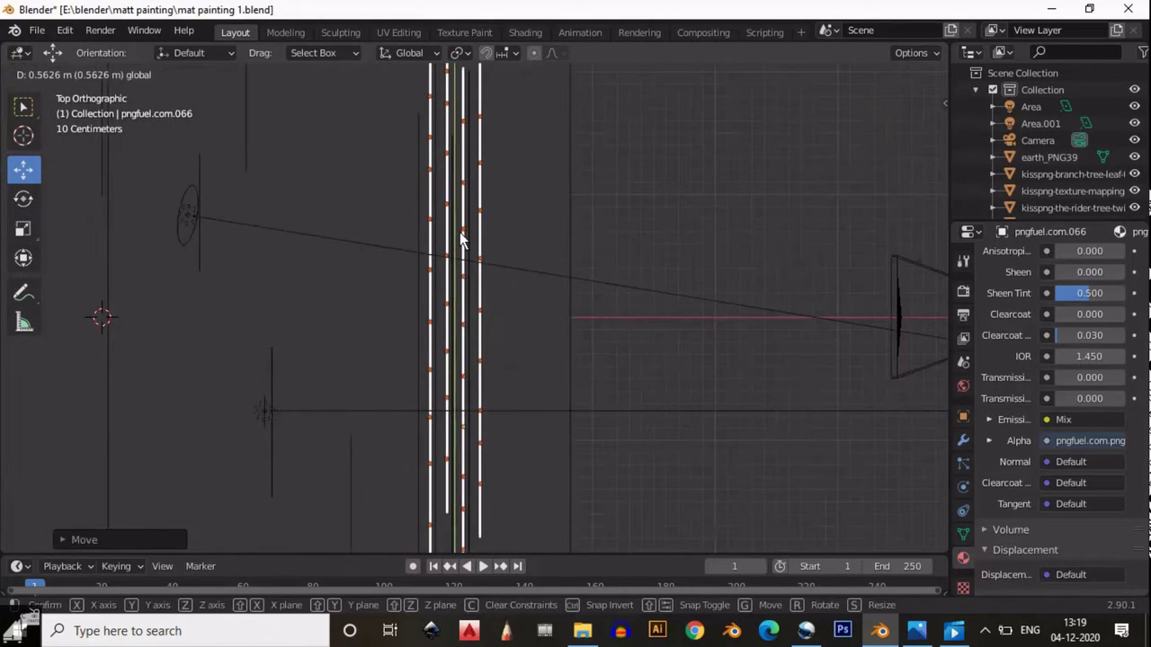
pyautogui.click(461, 238)
# Deselect everything and return to the camera view with rendered shading.
pyautogui.moveTo(461, 238); pyautogui.dragTo(267, 249, button='middle')
pyautogui.hotkey('alt', 'a')
pyautogui.press('KP_0')
pyautogui.click(896, 74)
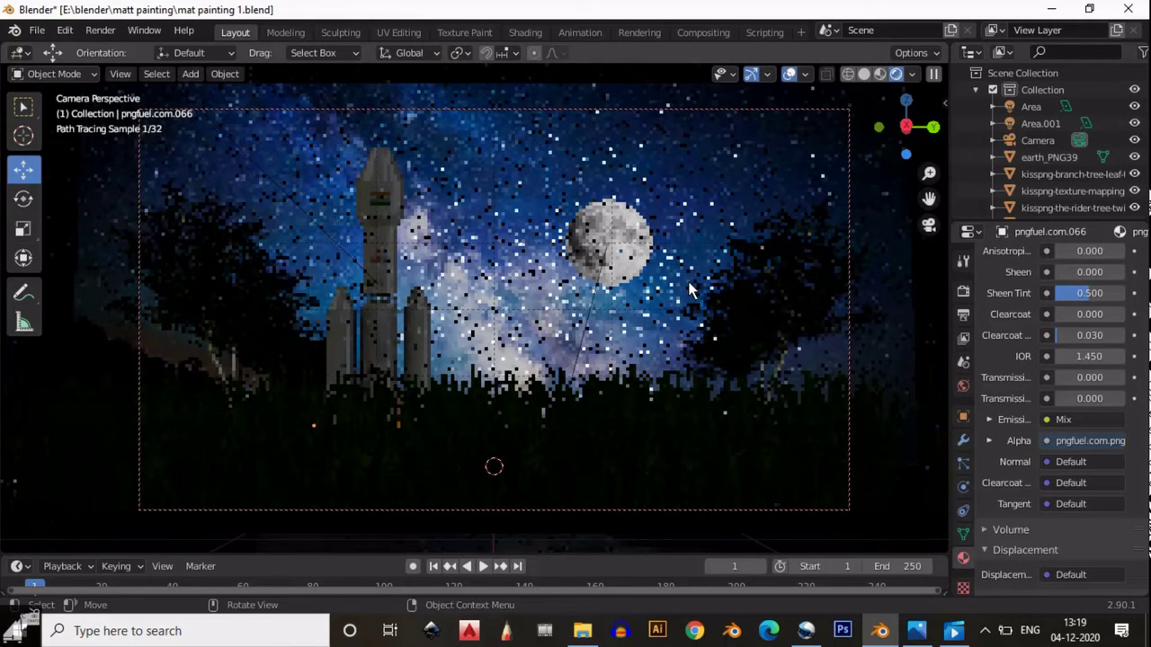
# Save the file and select the moon plane.
pyautogui.hotkey('ctrl', 's')
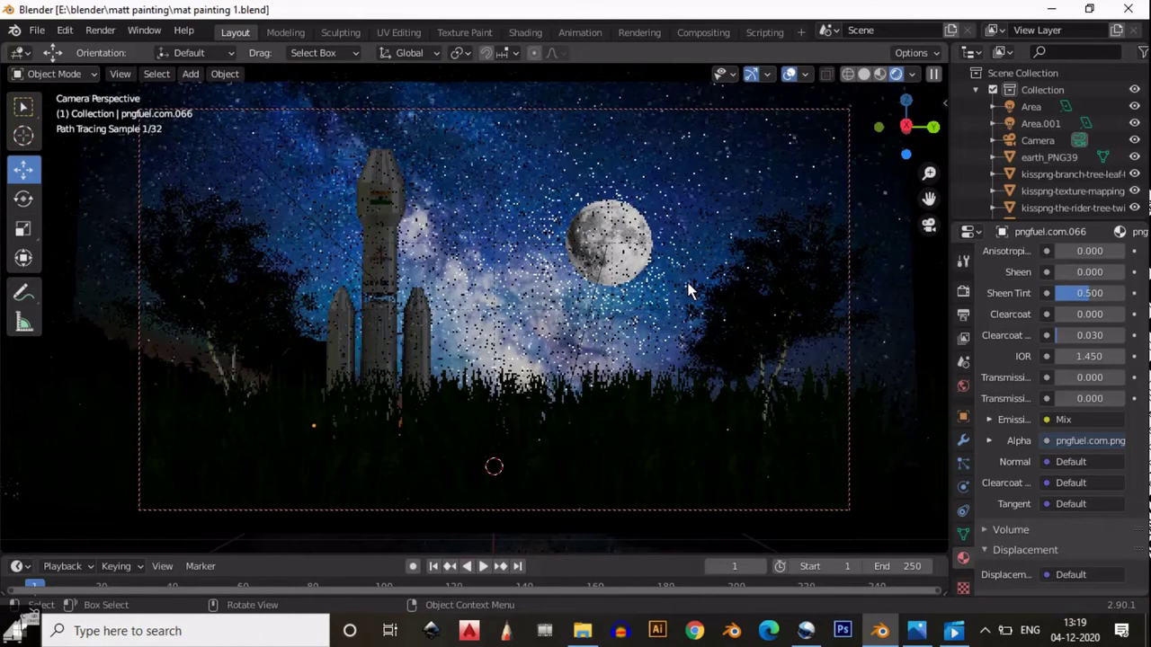
pyautogui.click(625, 277)
pyautogui.scroll(8, 1034, 378)
pyautogui.scroll(-10, 1124, 440)
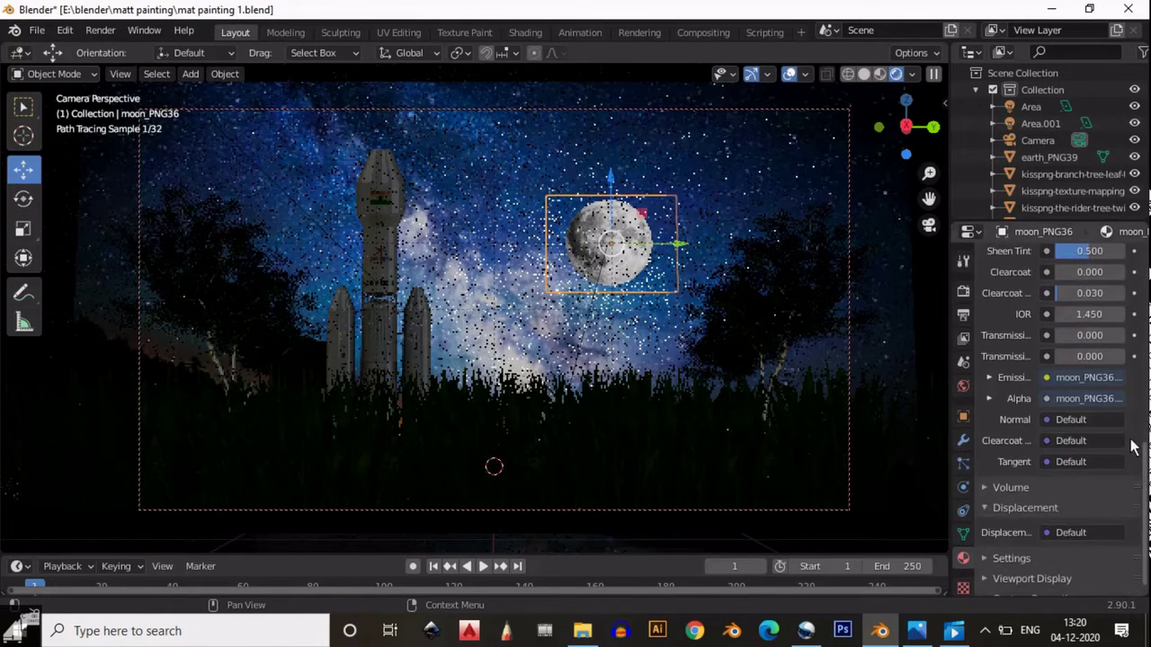
# Inspect the moon's Emission image texture settings, then deselect the moon.
pyautogui.click(988, 380)
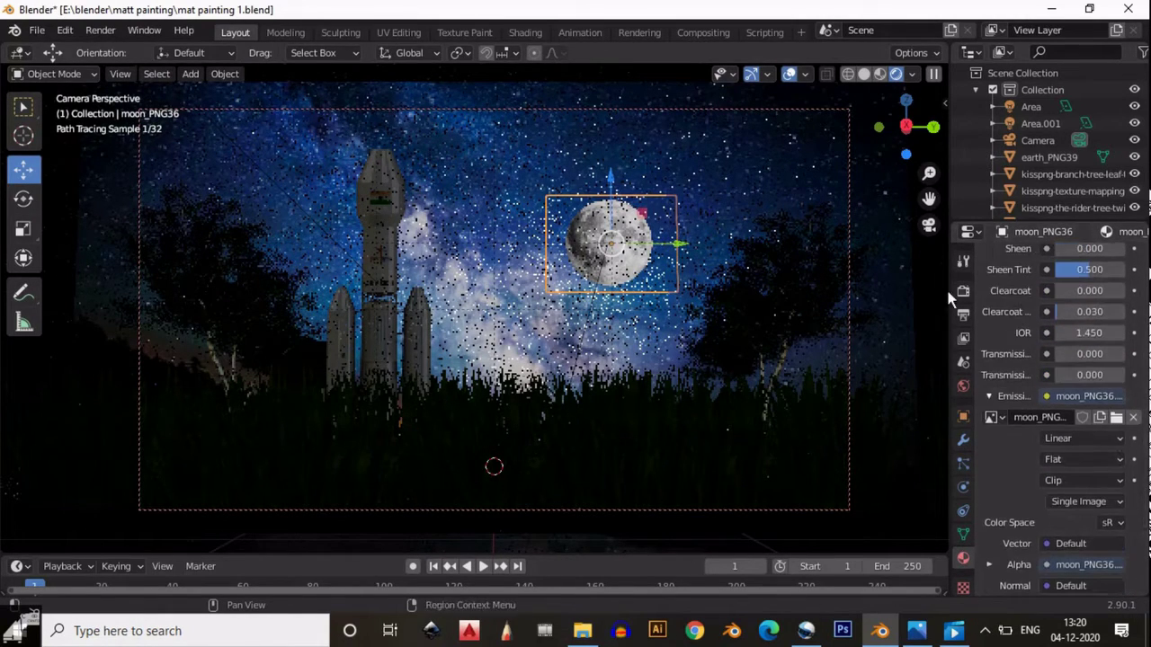
pyautogui.scroll(1, 1124, 450)
pyautogui.hotkey('alt', 'a')
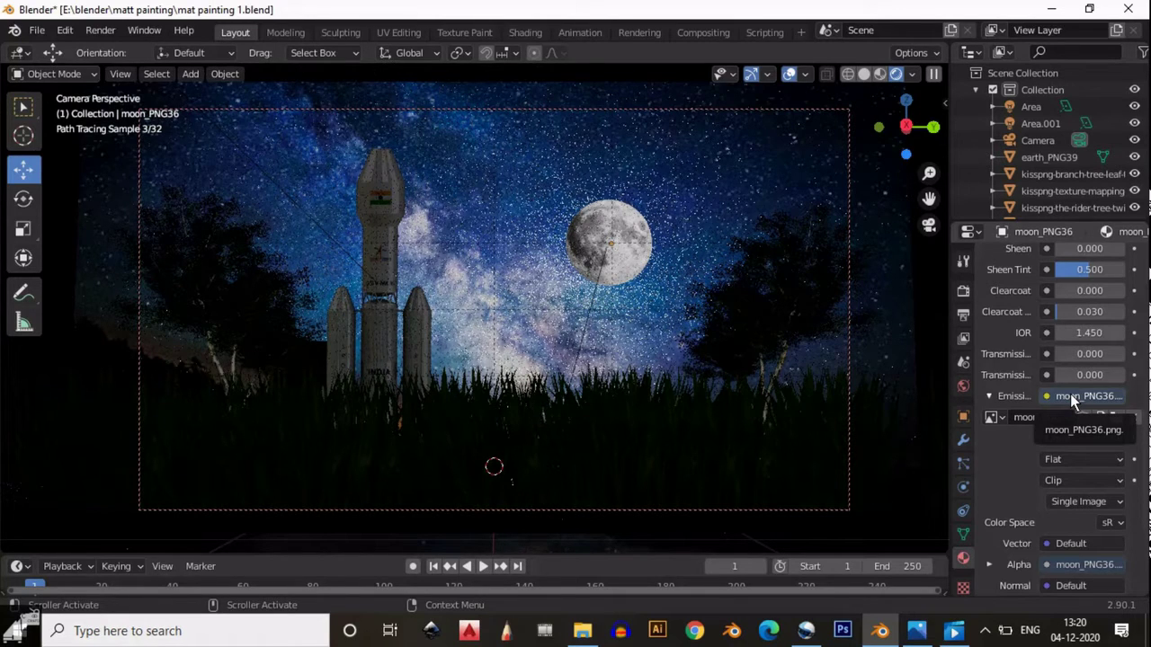
pyautogui.click(937, 230)
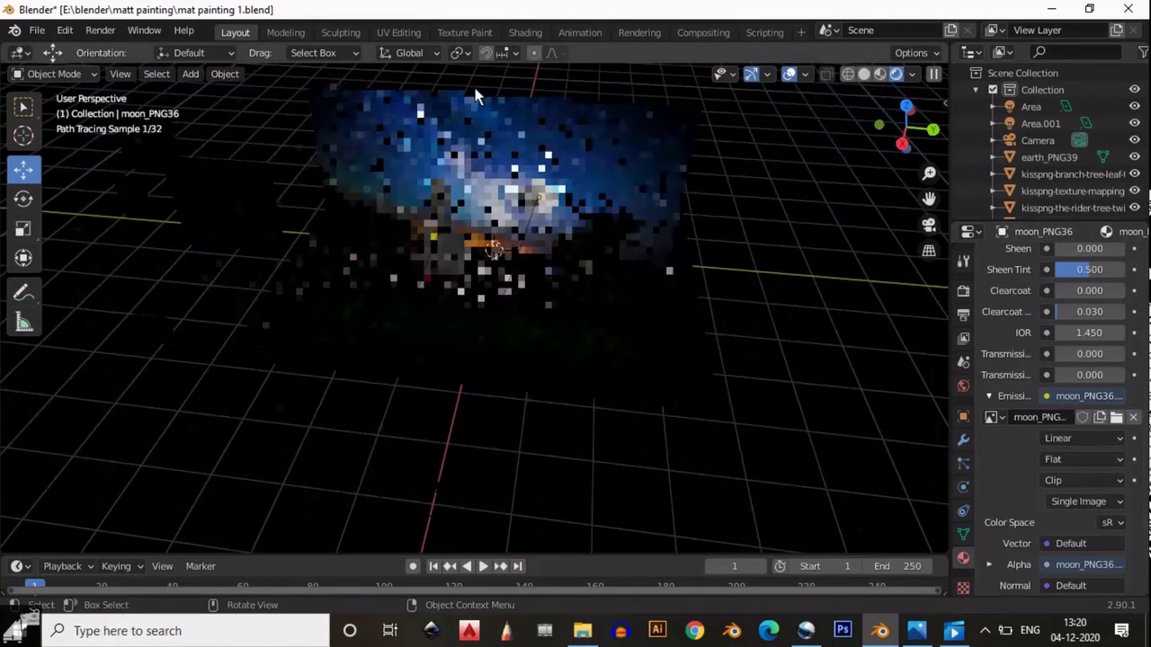
# In the Shading workspace, insert a Gamma node on the moon's image-to-shader link, set to 2.800.
pyautogui.click(510, 34)
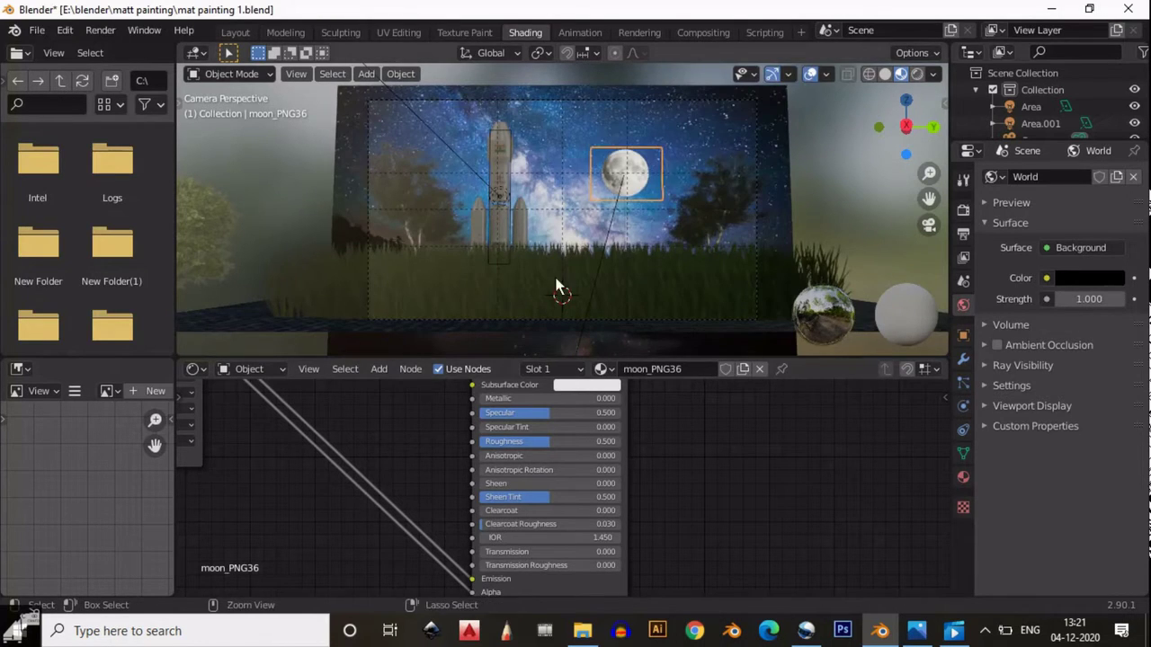
pyautogui.hotkey('shift', 'a')
pyautogui.click(620, 488)
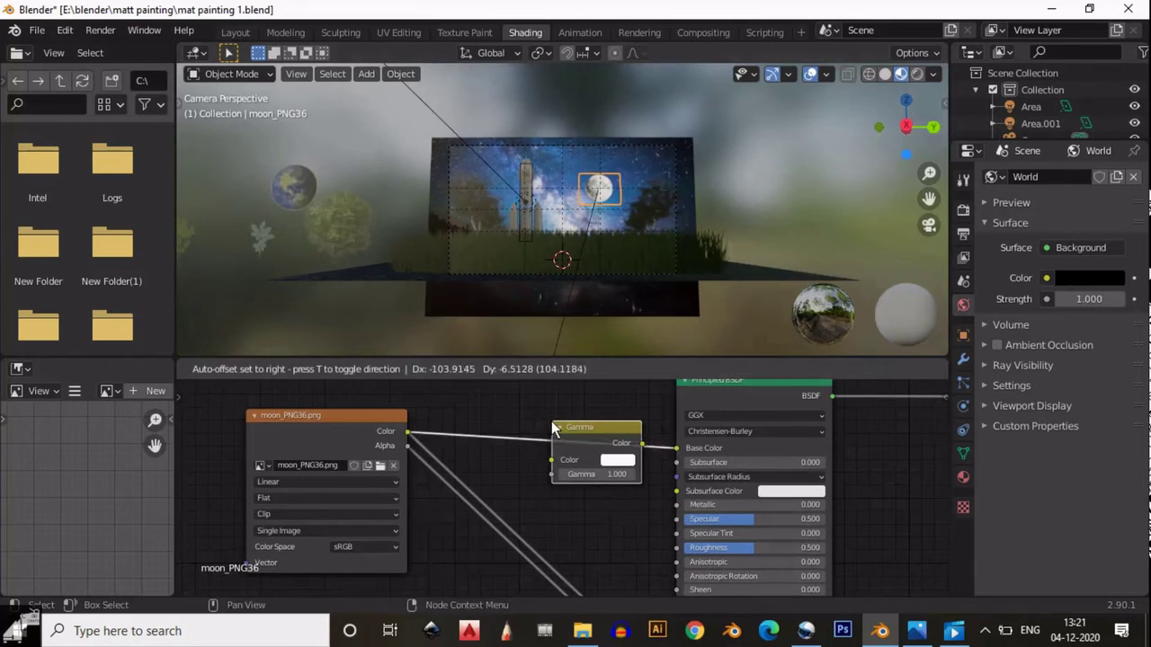
pyautogui.click(540, 427)
pyautogui.scroll(3, 812, 158)
pyautogui.scroll(3, 812, 158)
pyautogui.moveTo(575, 474); pyautogui.dragTo(614, 473)
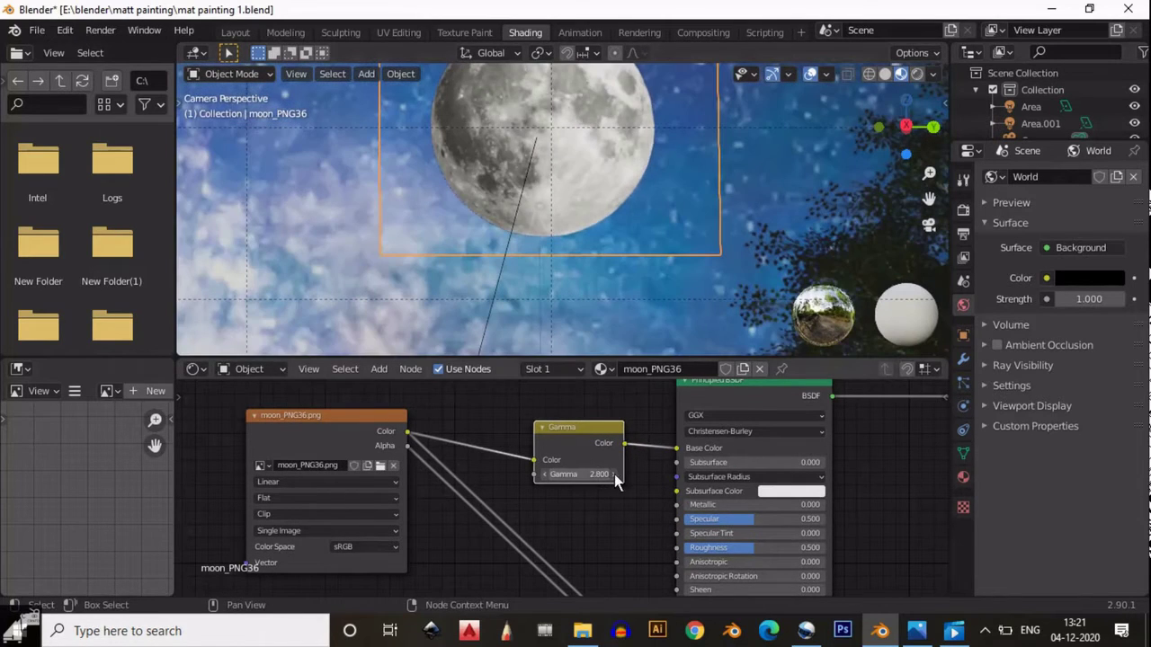
pyautogui.press('Return')
# Add a Bright/Contrast node before the shader and raise the moon's brightness to 0.100.
pyautogui.scroll(-2, 557, 492)
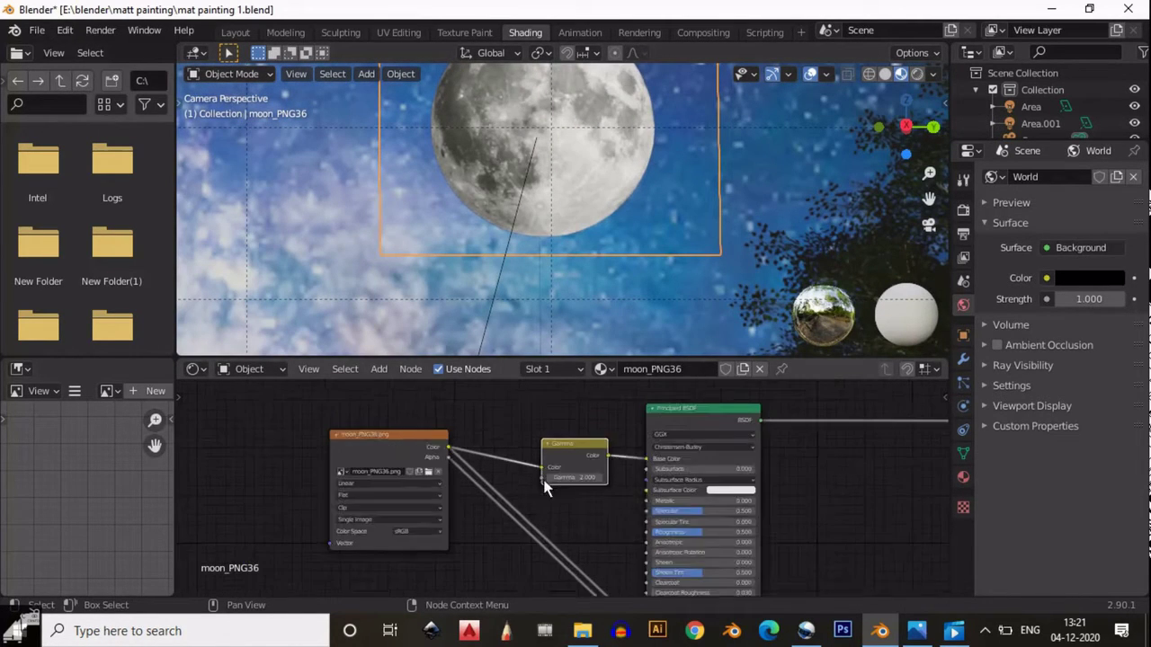
pyautogui.scroll(-2, 558, 492)
pyautogui.moveTo(513, 455); pyautogui.dragTo(399, 440)
pyautogui.scroll(-2, 398, 441)
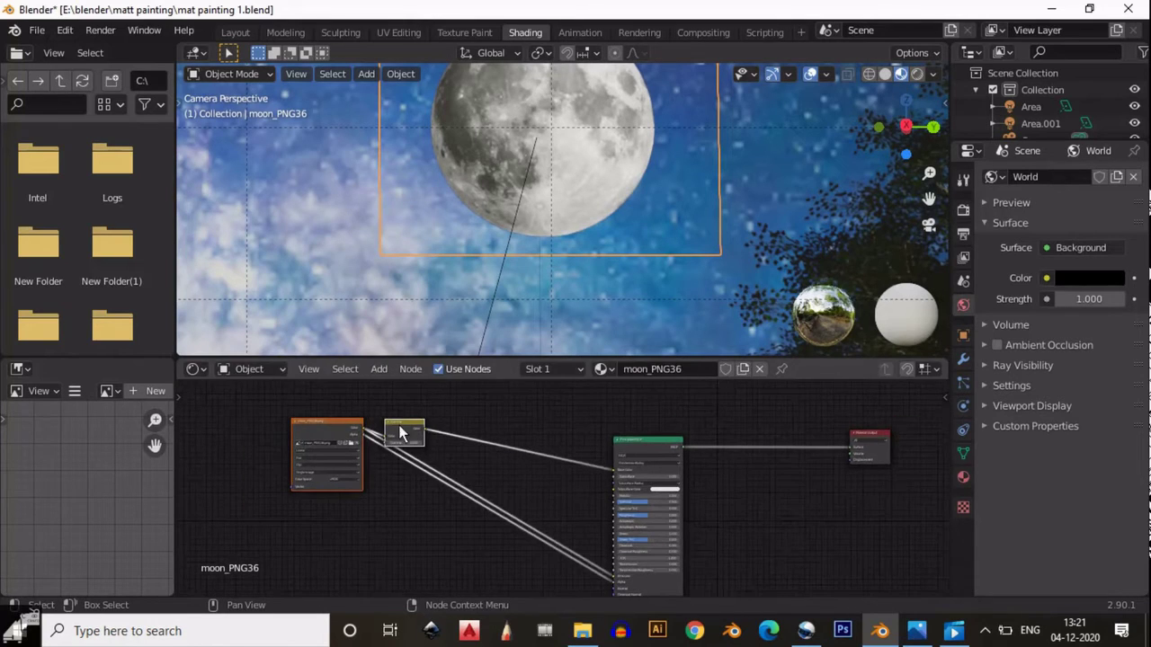
pyautogui.hotkey('shift', 'a')
pyautogui.click(493, 415)
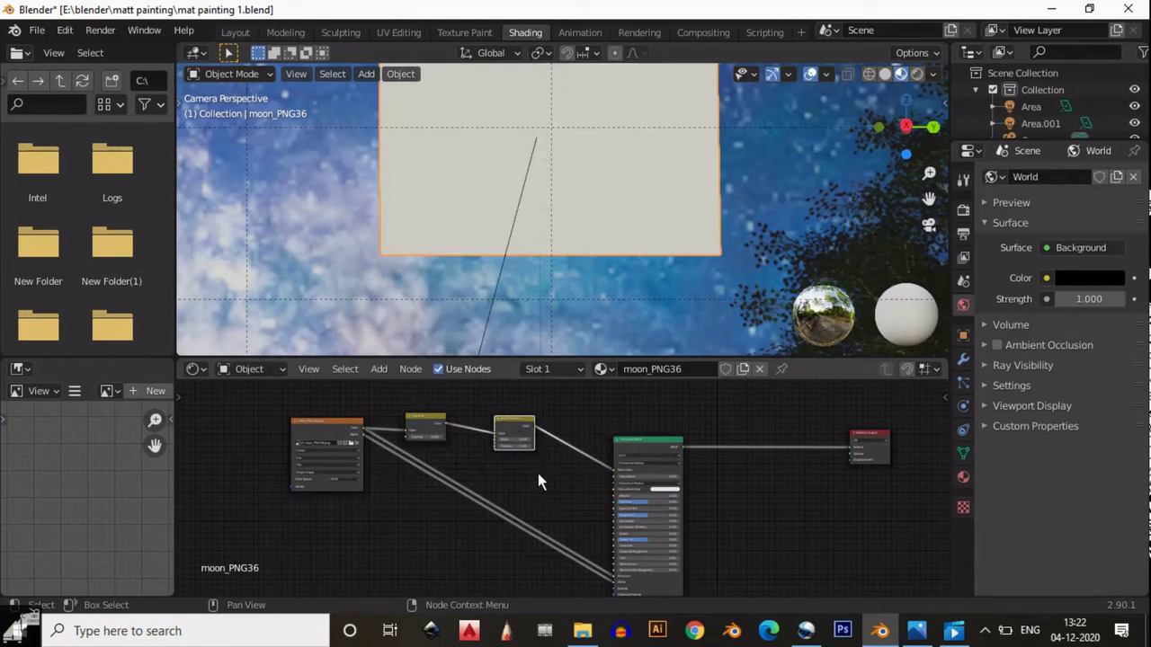
pyautogui.scroll(3, 519, 440)
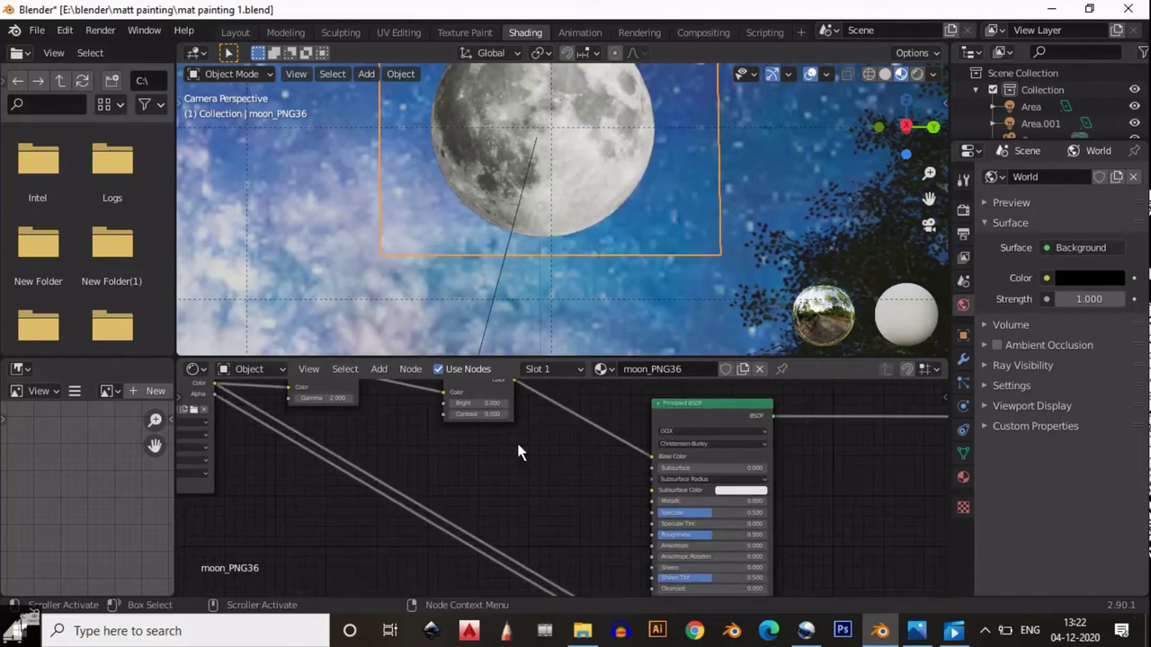
pyautogui.scroll(-4, 504, 440)
pyautogui.scroll(4, 497, 412)
pyautogui.scroll(-4, 496, 412)
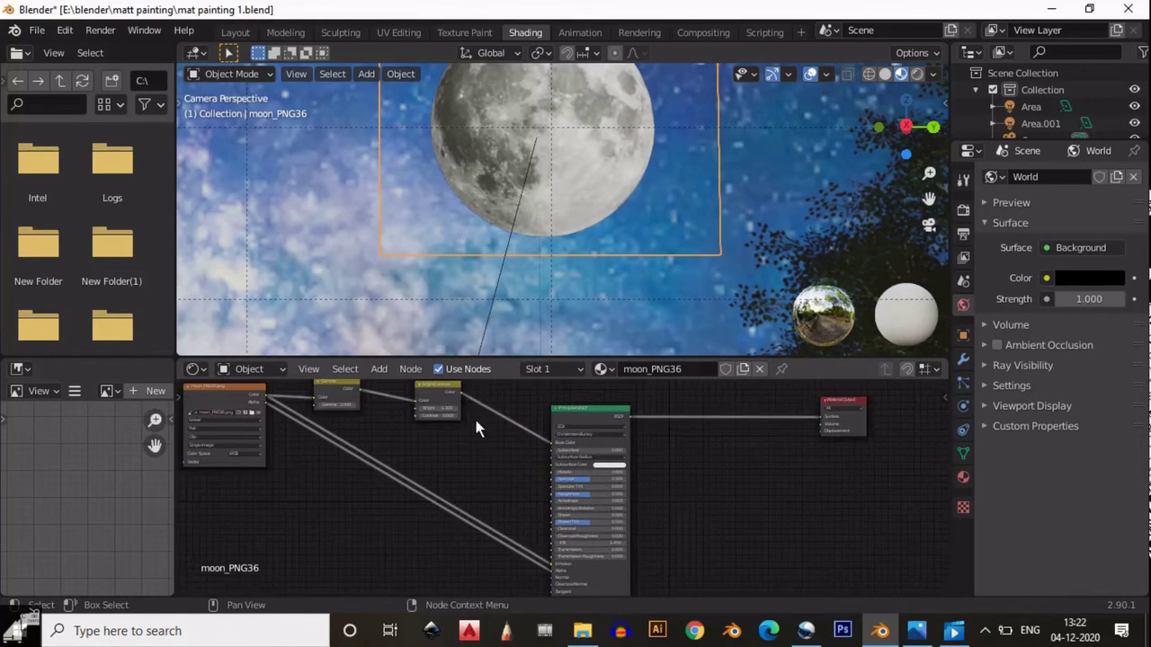
pyautogui.scroll(3, 409, 494)
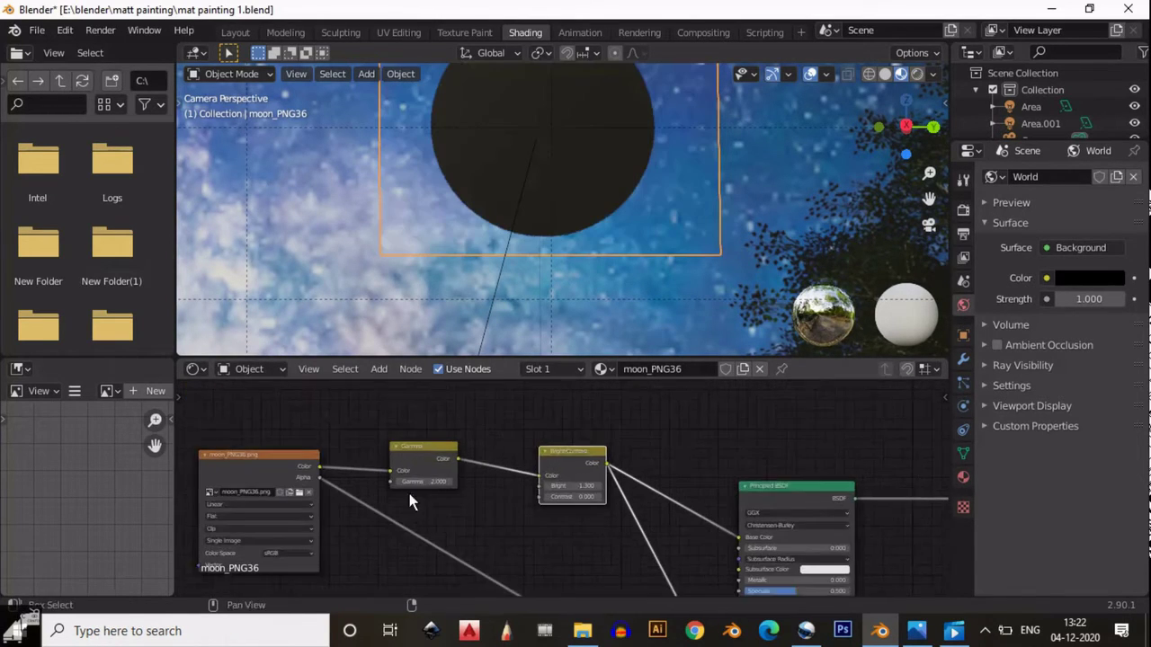
pyautogui.scroll(1, 410, 476)
pyautogui.moveTo(586, 487); pyautogui.dragTo(543, 488)
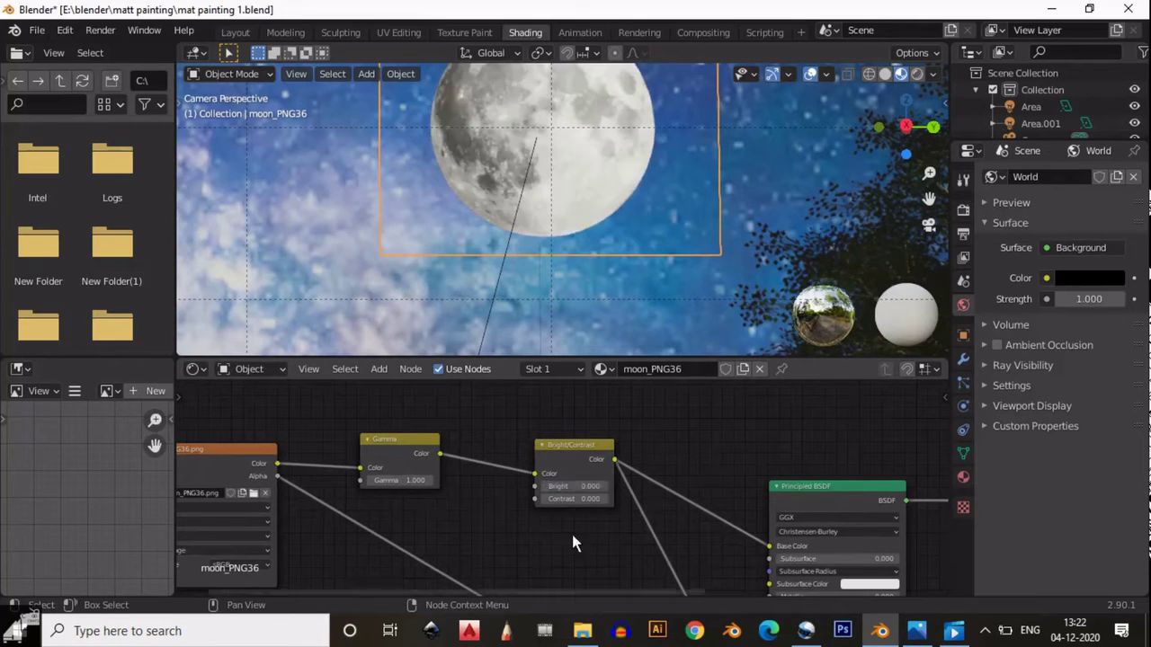
# Reset the gamma, make brightness negative, and pull the Gamma node out of the chain.
pyautogui.press('BackSpace')
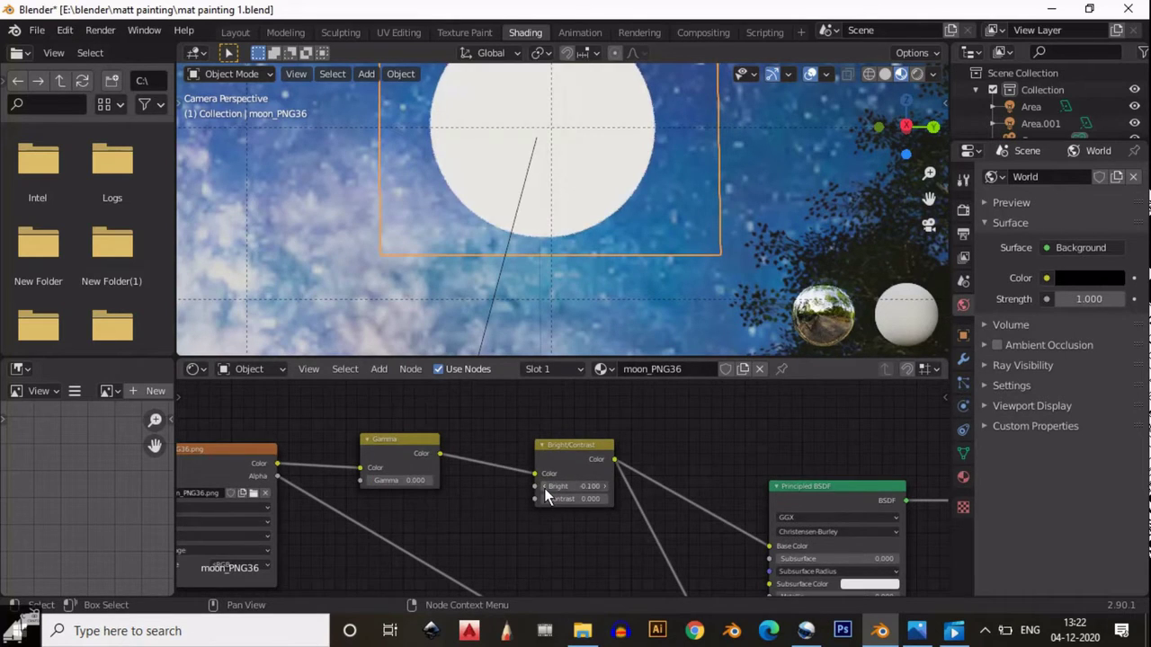
pyautogui.press('-')
pyautogui.moveTo(360, 467); pyautogui.dragTo(360, 480)
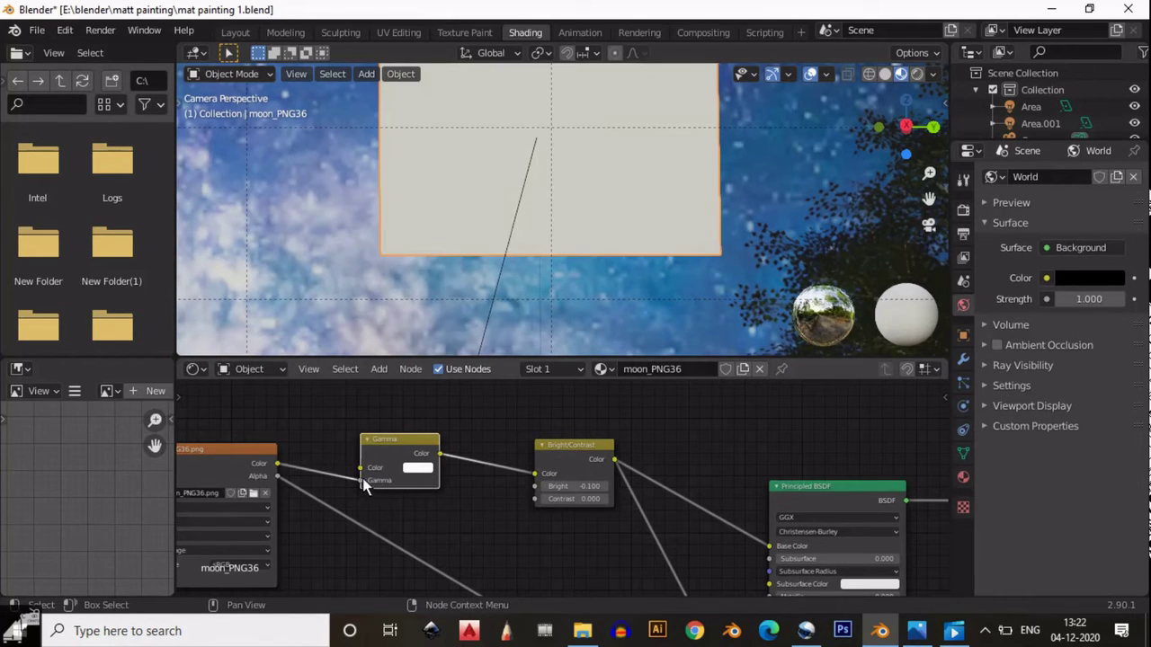
pyautogui.click(417, 468)
pyautogui.moveTo(505, 360); pyautogui.dragTo(501, 383)
pyautogui.moveTo(367, 478); pyautogui.dragTo(397, 494, button='middle')
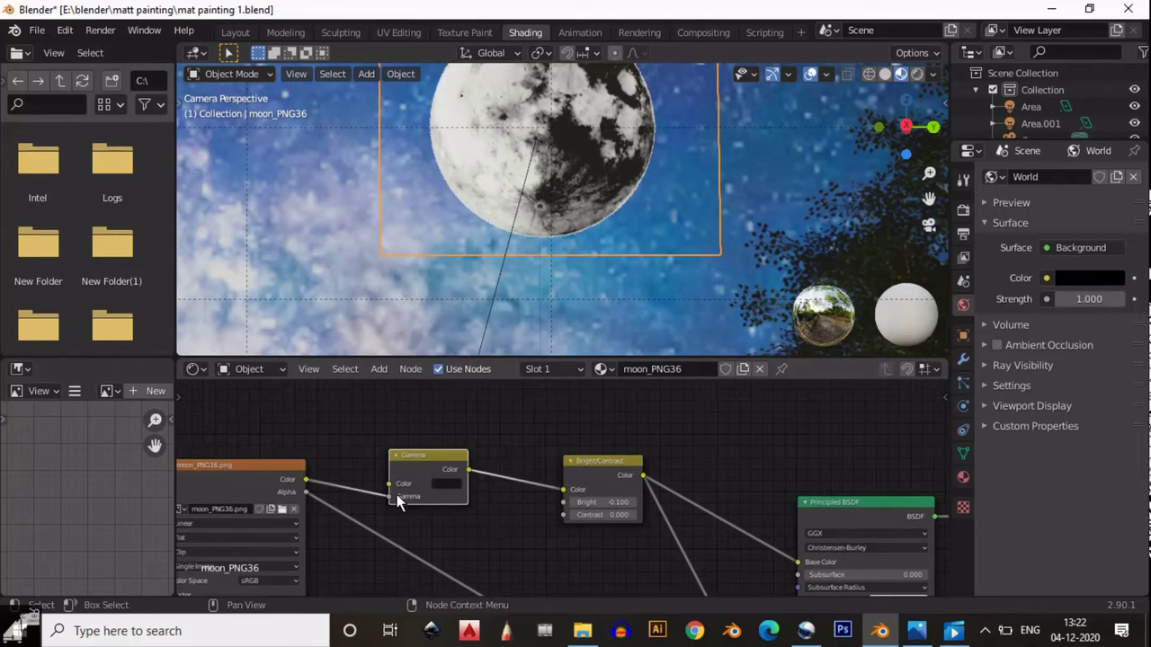
pyautogui.keyDown('alt'); pyautogui.moveTo(417, 468); pyautogui.dragTo(368, 412); pyautogui.keyUp('alt')
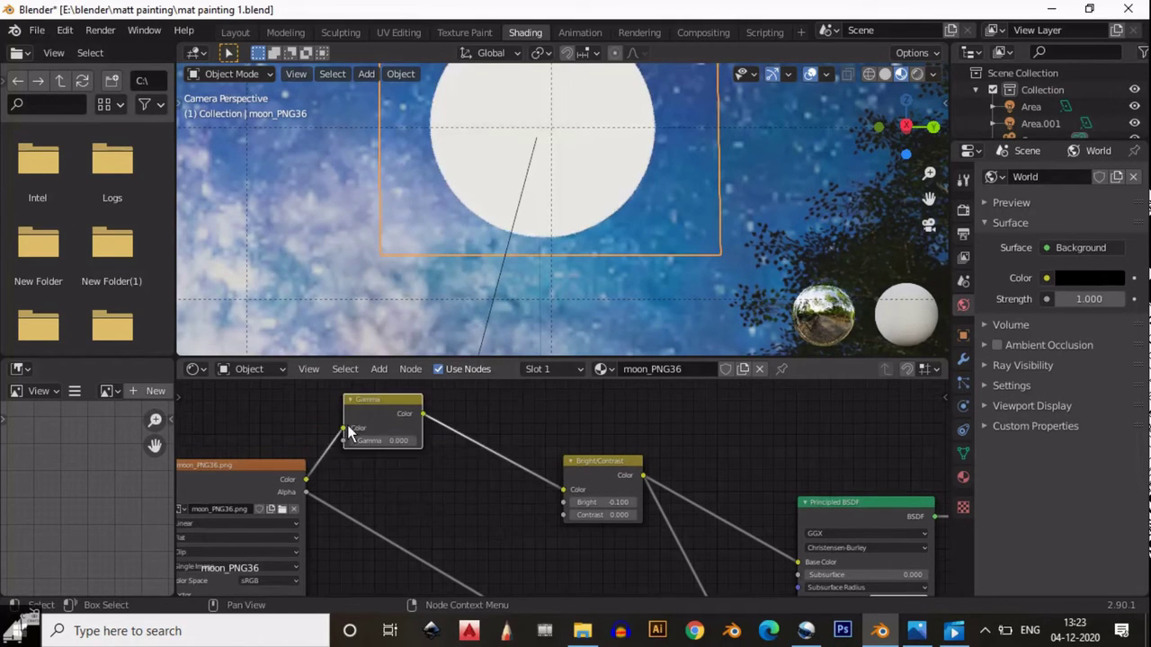
# Test brightness 0.000 and -0.100, then detach and delete the Bright/Contrast node.
pyautogui.scroll(1, 562, 492)
pyautogui.click(653, 508)
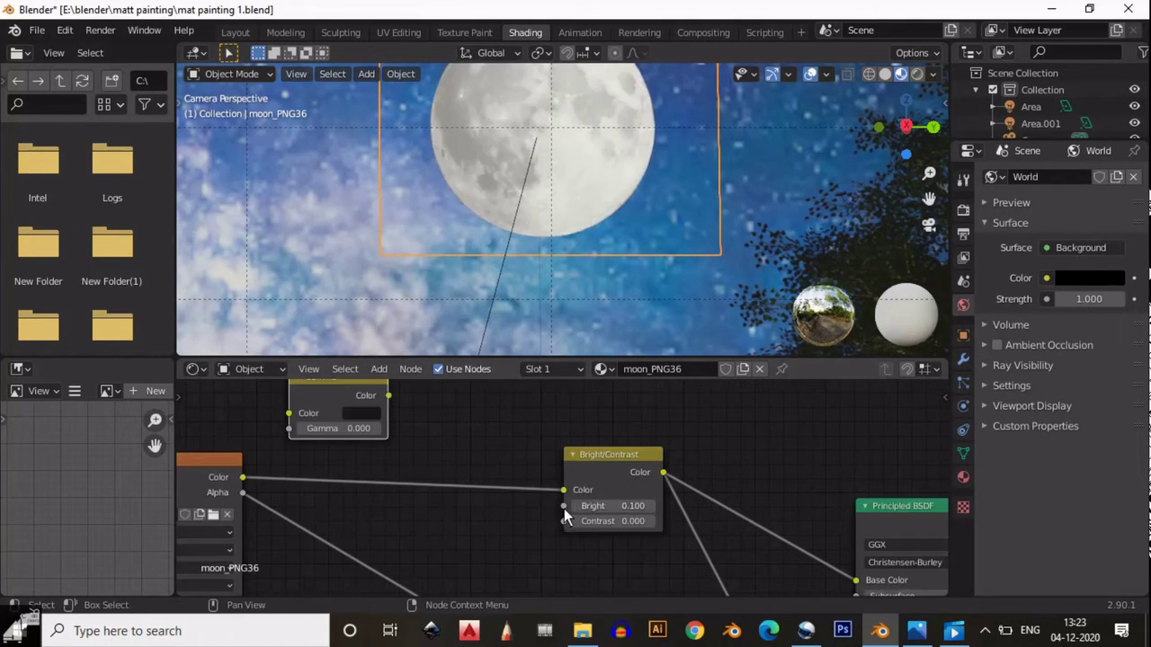
pyautogui.click(576, 507)
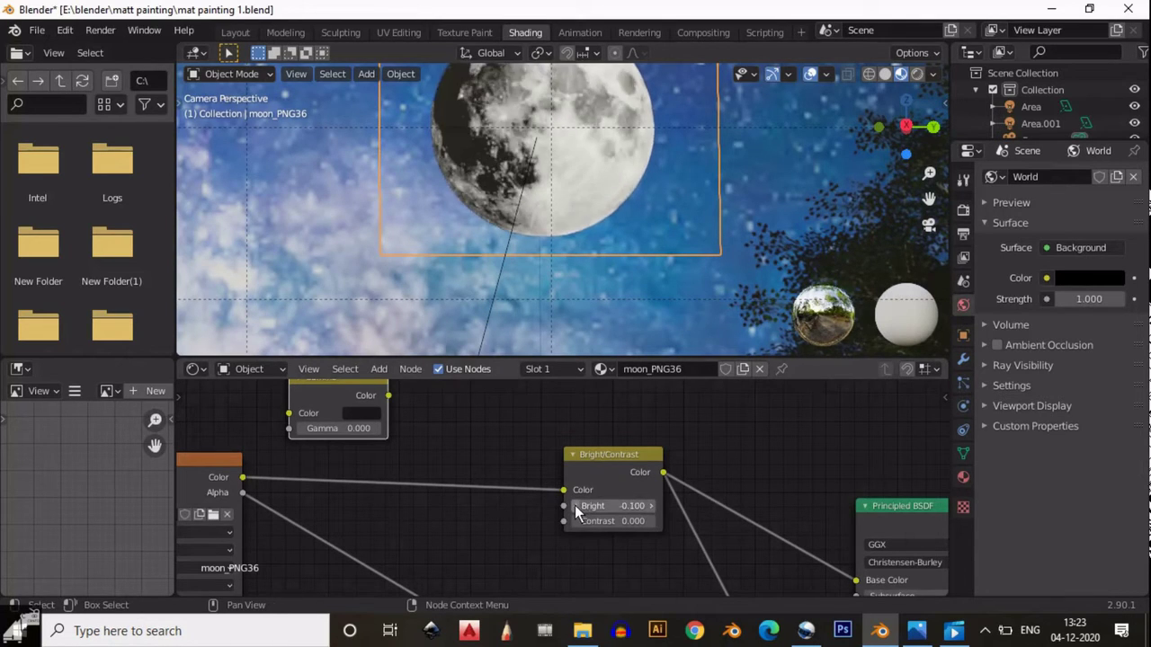
pyautogui.scroll(2, 604, 419)
pyautogui.scroll(-3, 492, 510)
pyautogui.moveTo(405, 411); pyautogui.dragTo(650, 526)
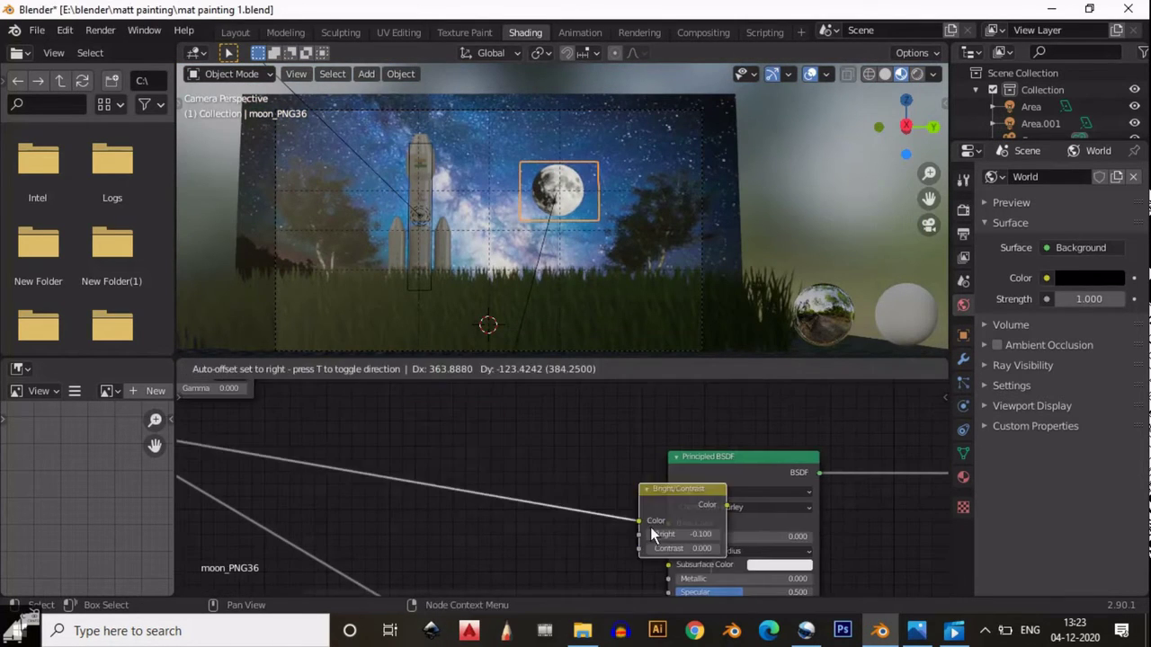
pyautogui.moveTo(650, 527)
pyautogui.mouseDown(button='middle')
pyautogui.moveTo(481, 443)
pyautogui.moveTo(558, 490)
pyautogui.mouseUp(button='middle')
pyautogui.scroll(1, 524, 437)
pyautogui.keyDown('alt'); pyautogui.moveTo(524, 437); pyautogui.dragTo(462, 415); pyautogui.keyUp('alt')
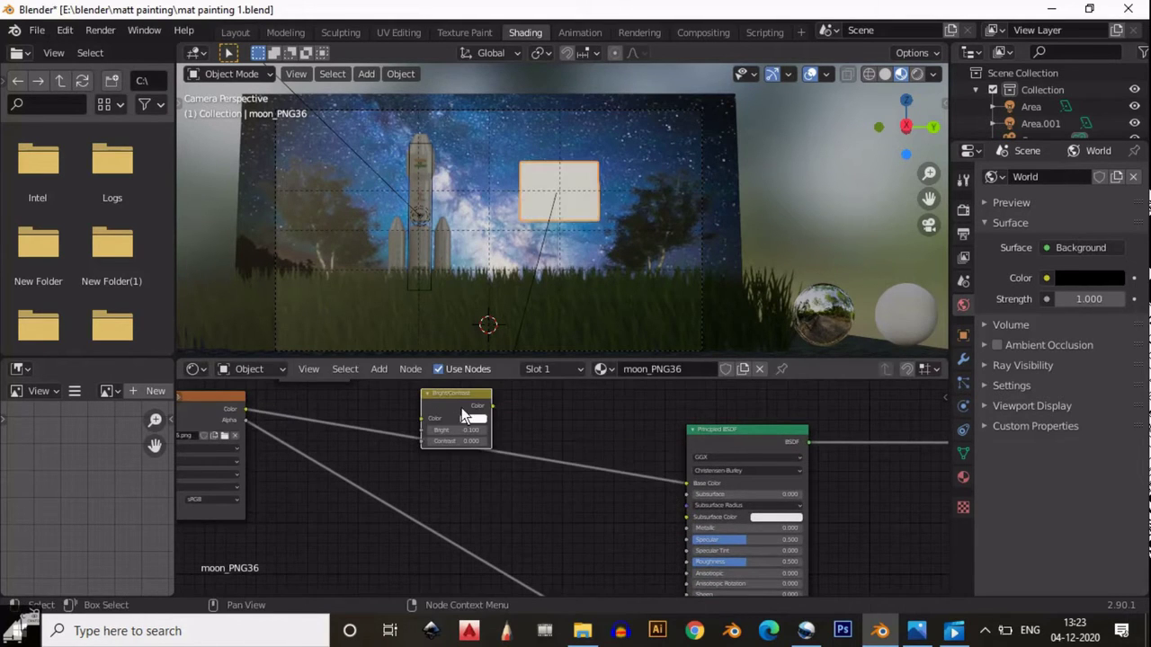
pyautogui.press('x')
pyautogui.hotkey('shift', 'a')
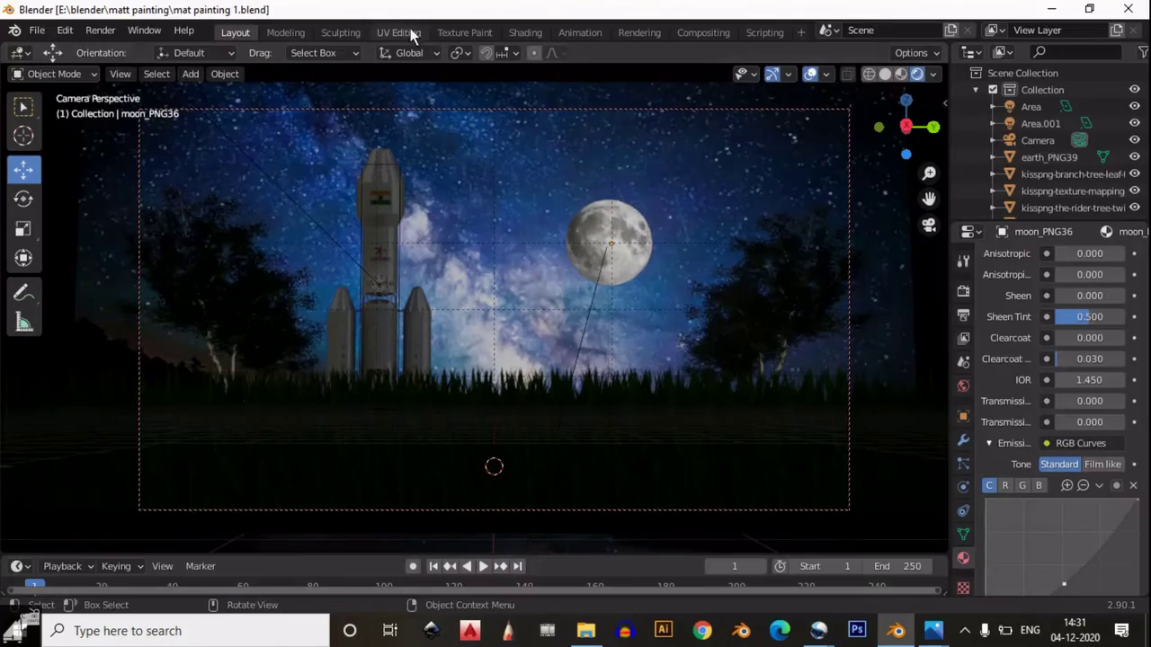
pyautogui.click(407, 34)
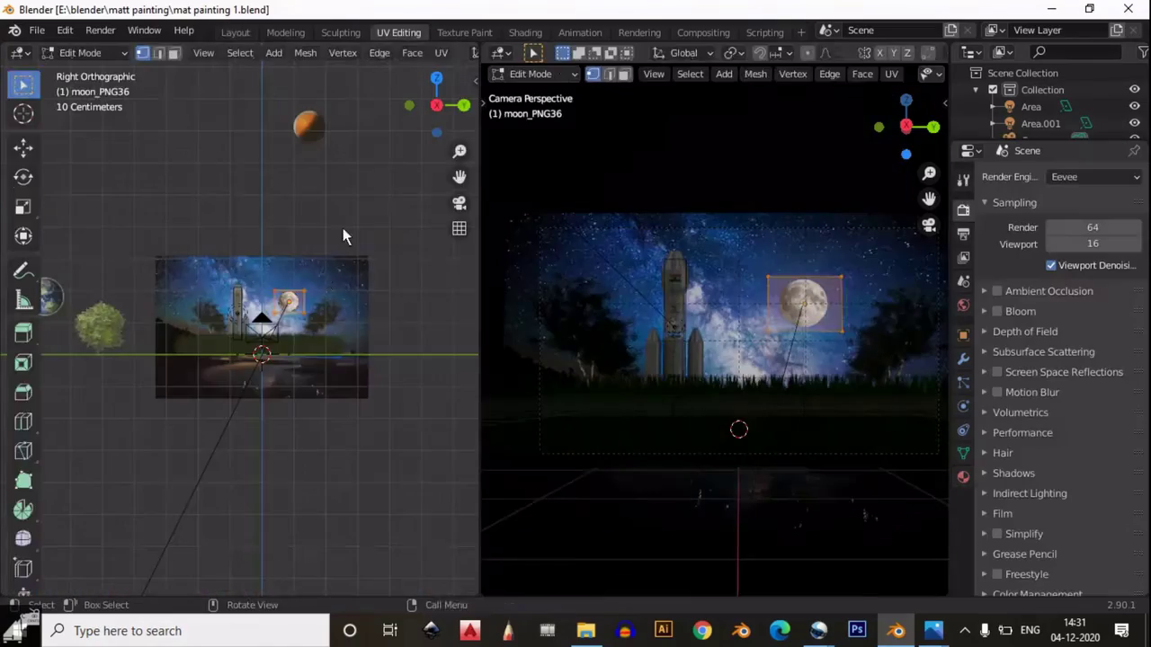
# Import the astronaut image as a plane and connect its alpha to the shader.
pyautogui.press('Tab')
pyautogui.hotkey('shift', 'a')
pyautogui.click(378, 487)
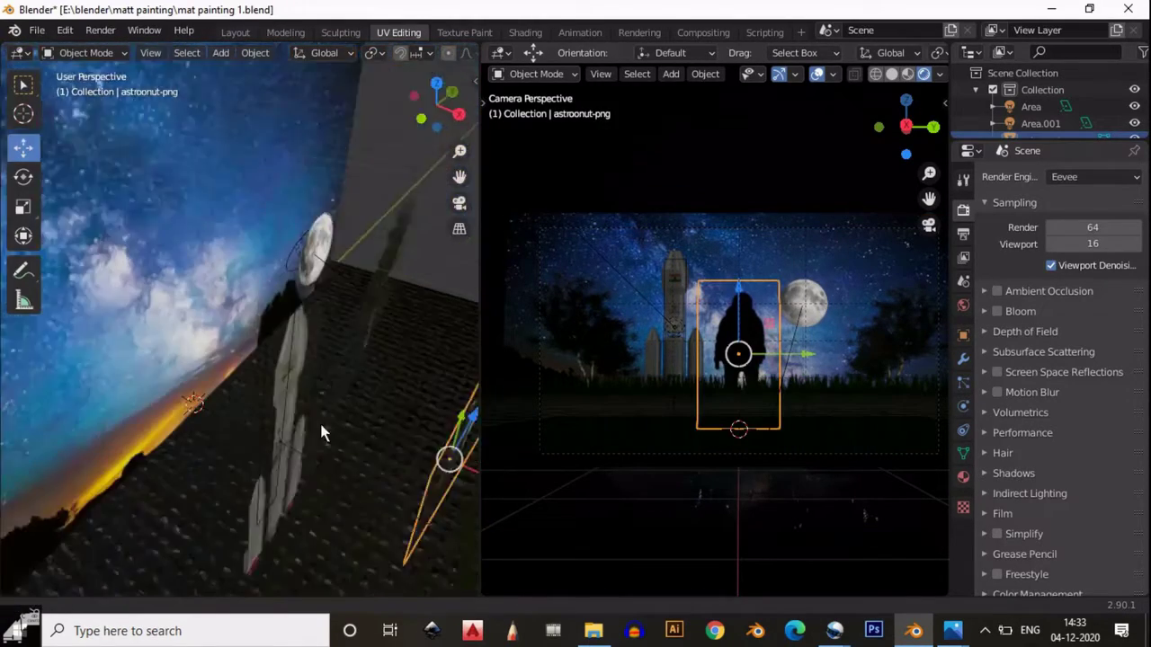
pyautogui.click(16, 53)
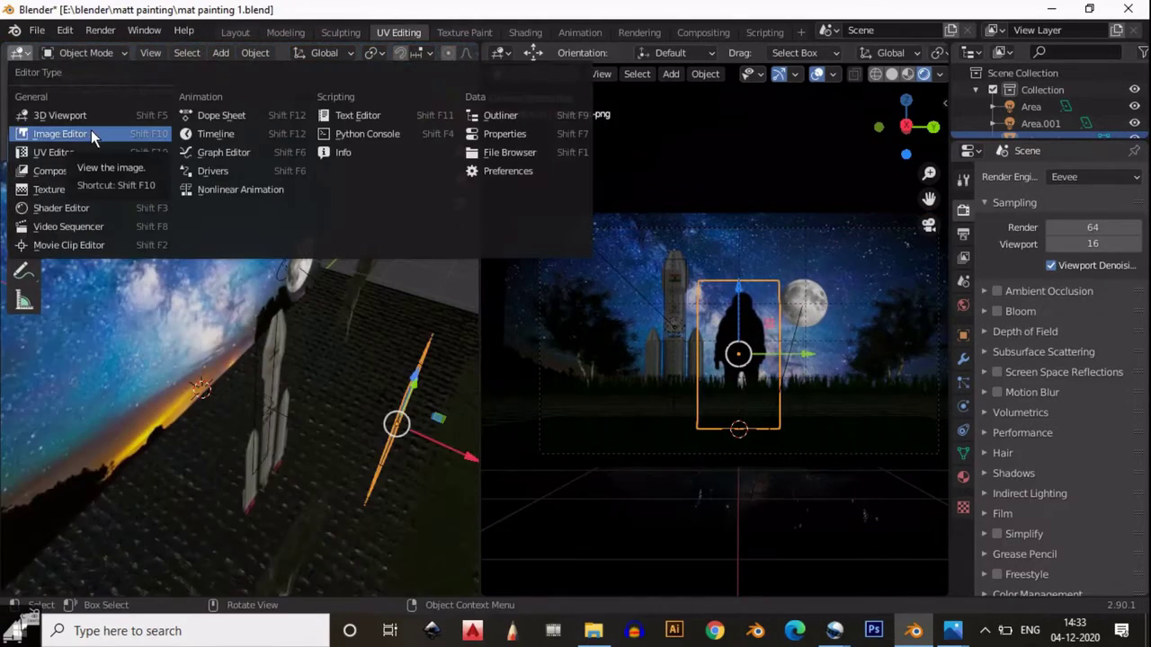
pyautogui.click(89, 209)
pyautogui.moveTo(36, 259); pyautogui.dragTo(33, 263)
pyautogui.scroll(4, 691, 286)
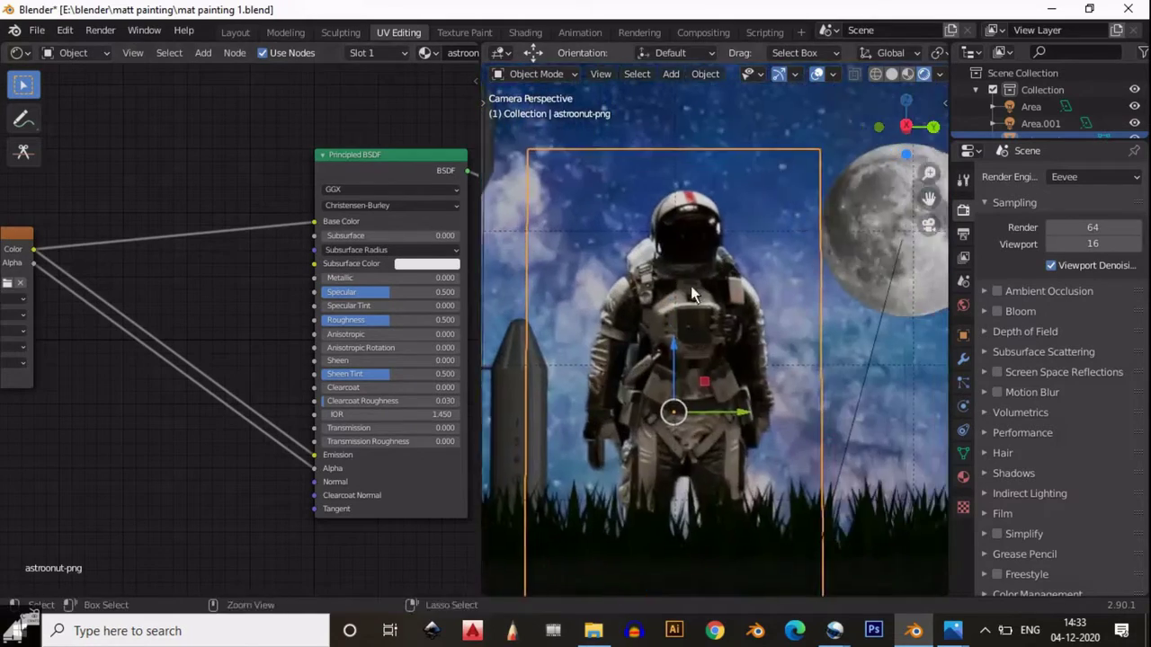
# Move the astronaut along Y and darken it to a near-black silhouette at 0.925.
pyautogui.press('g')
pyautogui.press('y')
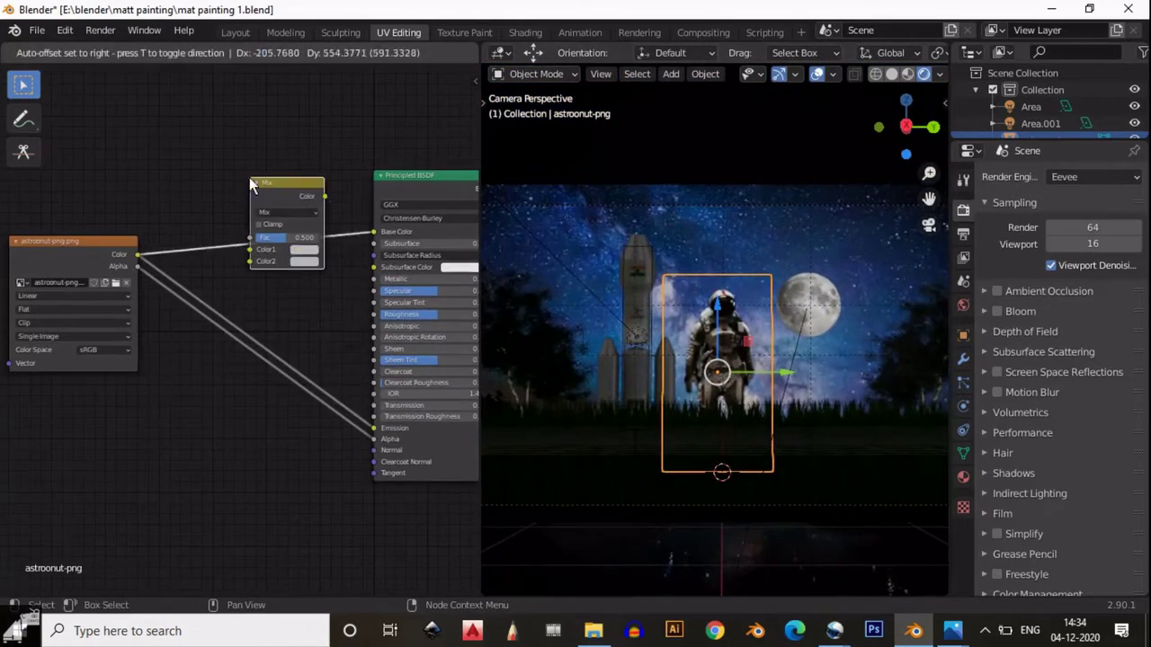
pyautogui.scroll(3, 270, 234)
pyautogui.scroll(3, 731, 250)
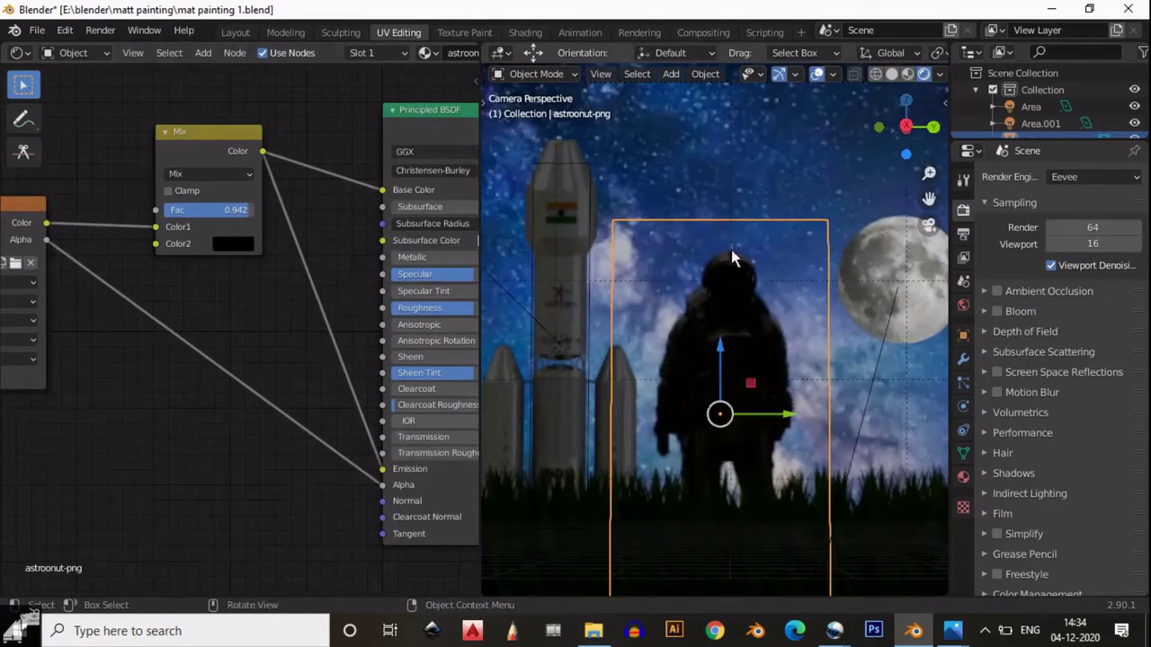
pyautogui.moveTo(216, 204); pyautogui.dragTo(235, 204)
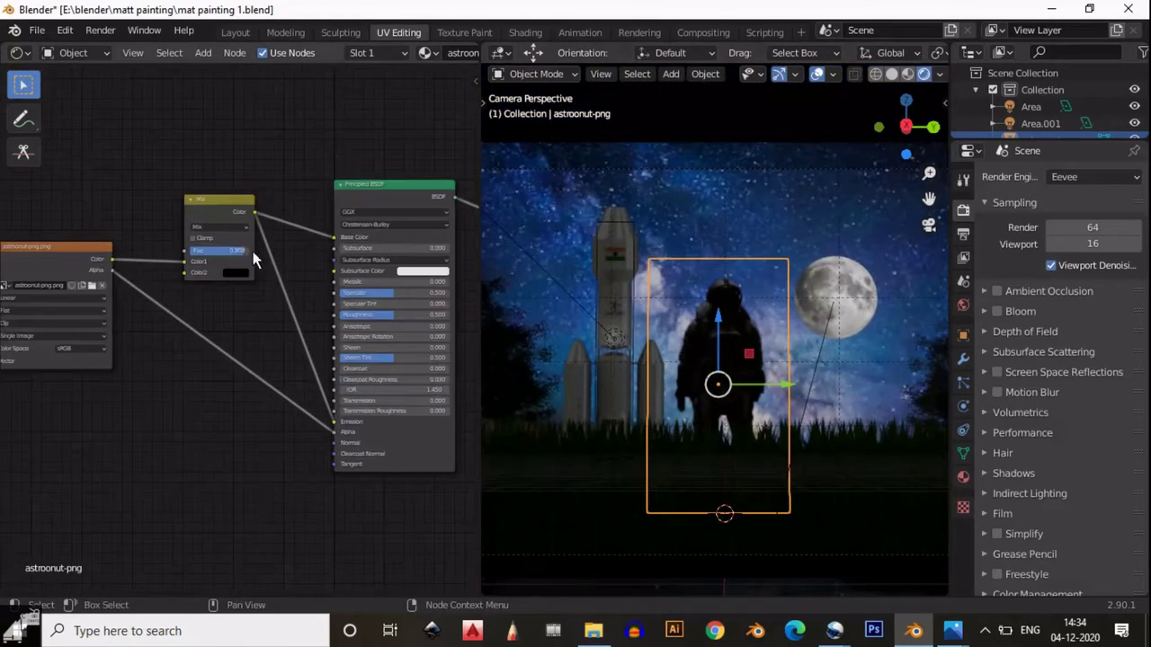
pyautogui.moveTo(264, 108); pyautogui.dragTo(270, 108)
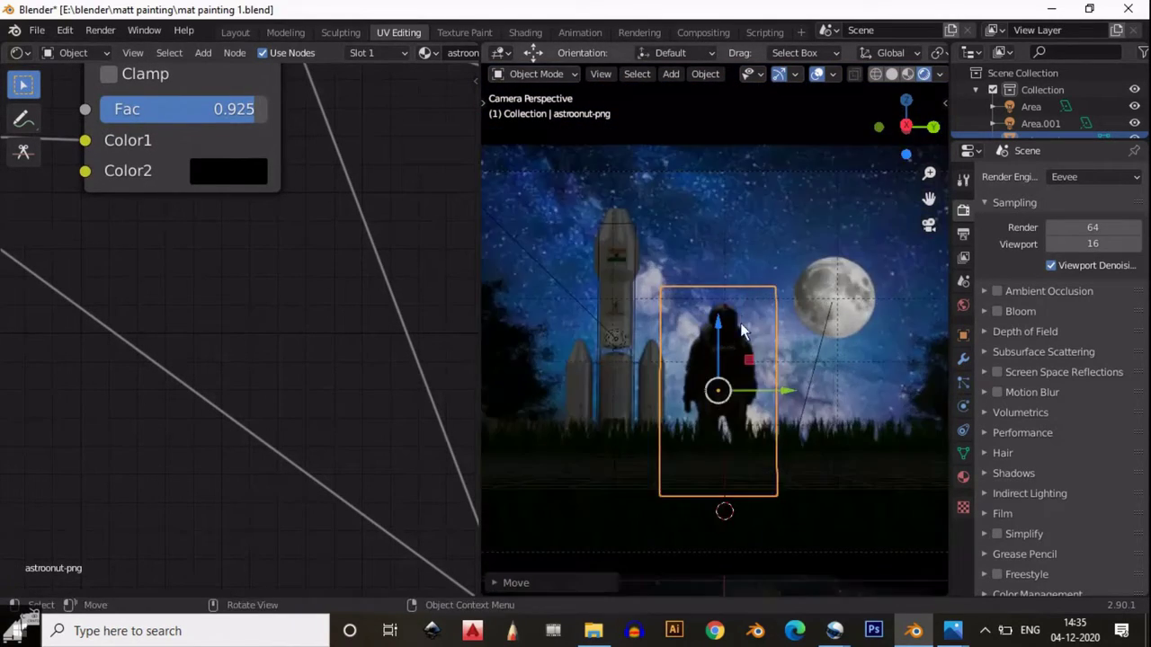
pyautogui.moveTo(657, 331); pyautogui.dragTo(708, 334, button='middle')
pyautogui.press('g')
pyautogui.press('Escape')
pyautogui.press('KP_0')
# Resize the moon plane and scale the area light down to about 0.87.
pyautogui.click(800, 341)
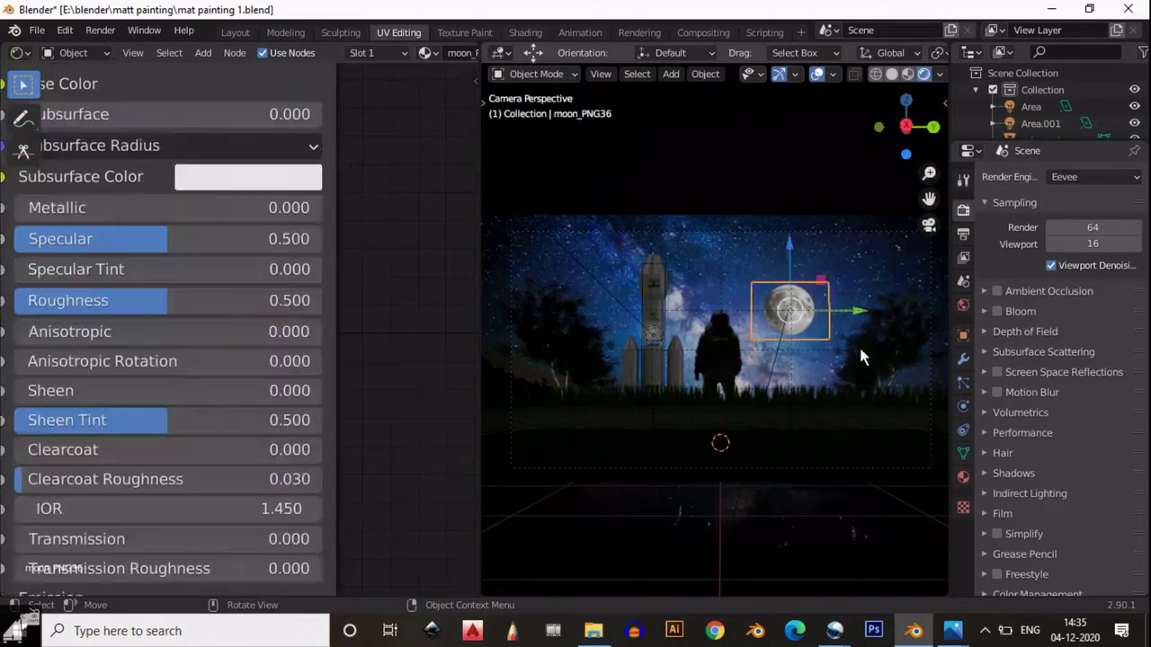
pyautogui.press('s')
pyautogui.click(844, 367)
pyautogui.moveTo(843, 367); pyautogui.dragTo(809, 365, button='middle')
pyautogui.click(806, 362)
pyautogui.press('KP_0')
pyautogui.press('s')
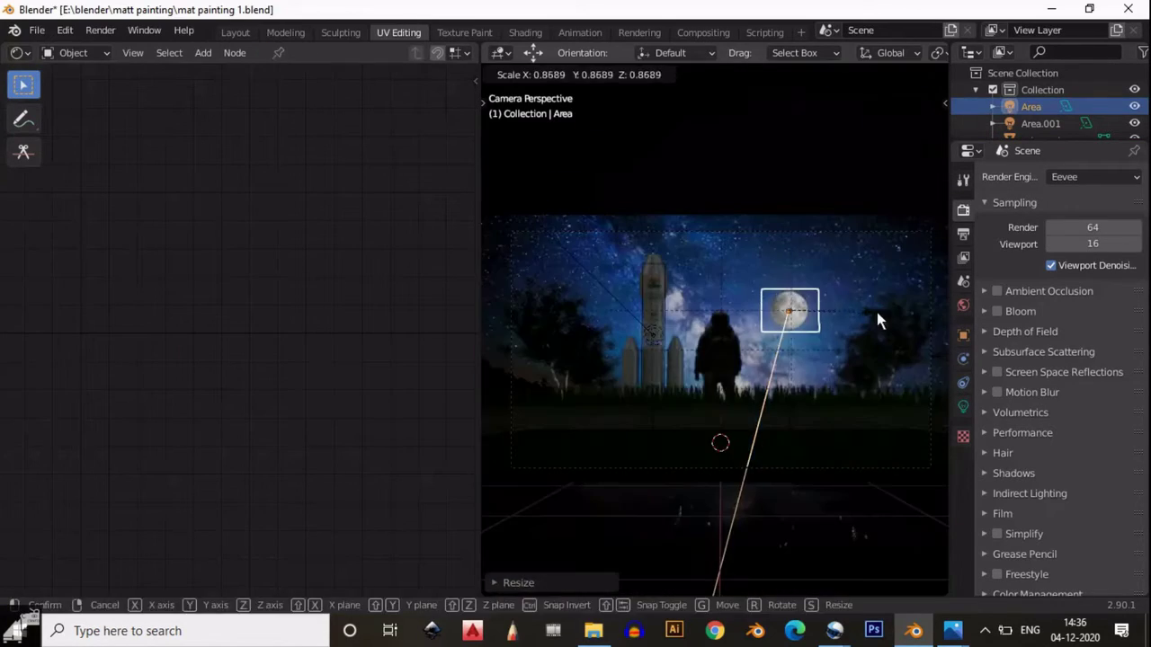
pyautogui.press('Escape')
# Turn the left area back into a right-side 3D view and browse the png images folder.
pyautogui.click(16, 52)
pyautogui.click(55, 115)
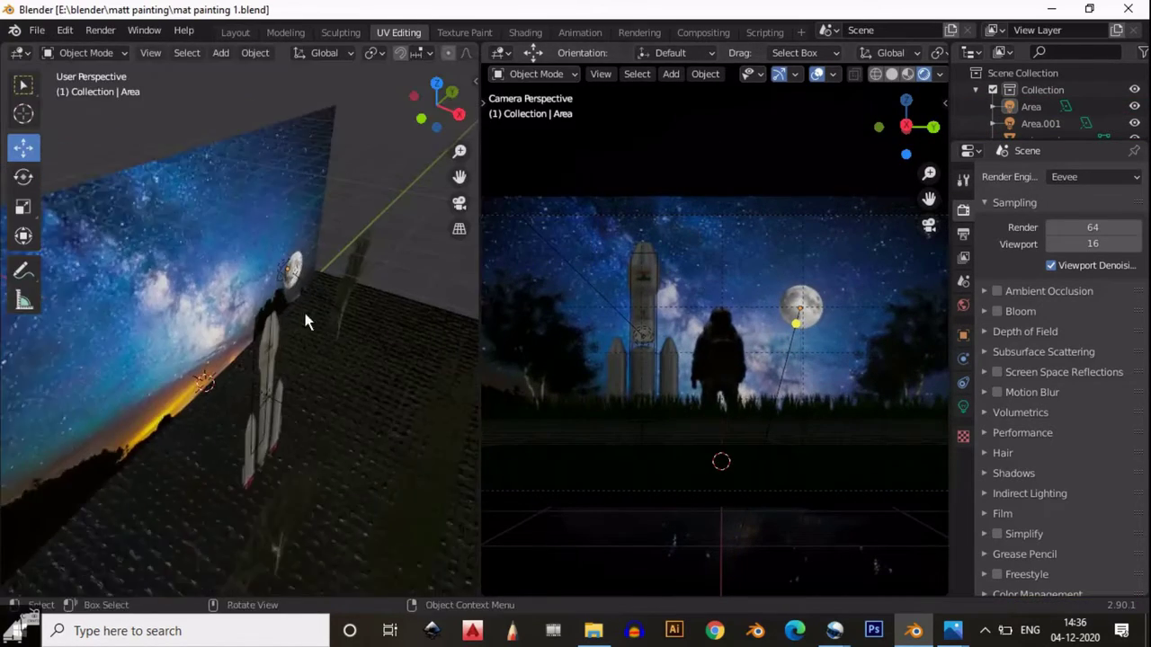
pyautogui.moveTo(216, 255); pyautogui.dragTo(273, 260, button='middle')
pyautogui.press('KP_3')
pyautogui.scroll(3, 289, 262)
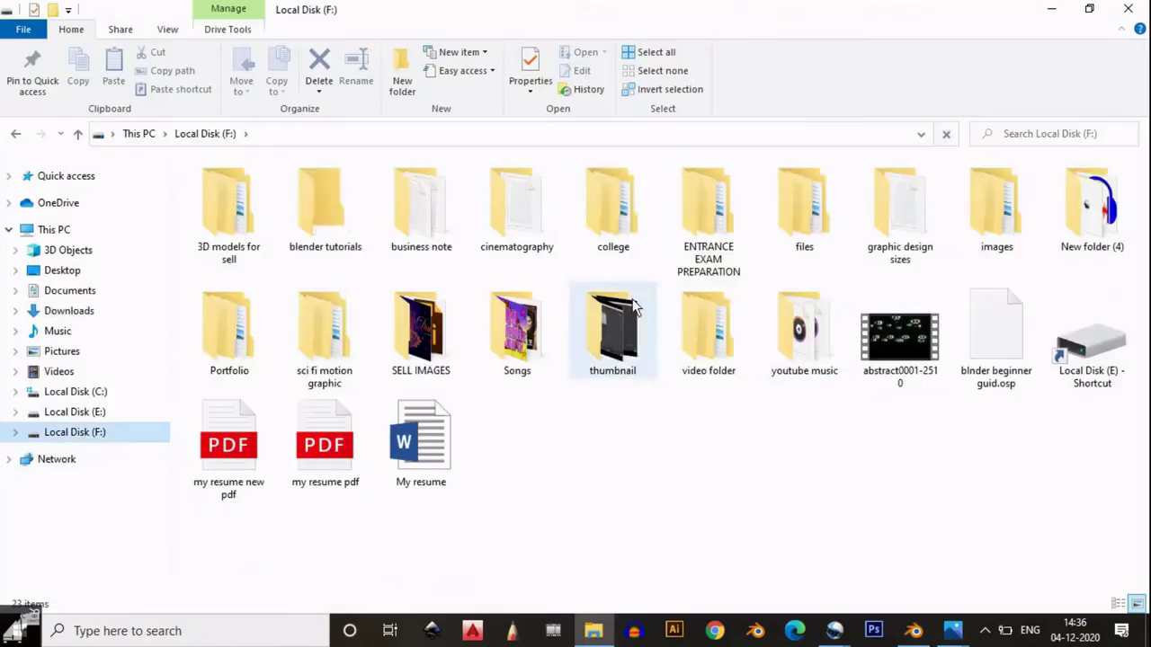
pyautogui.doubleClick(996, 207)
pyautogui.doubleClick(419, 310)
pyautogui.scroll(-5, 513, 486)
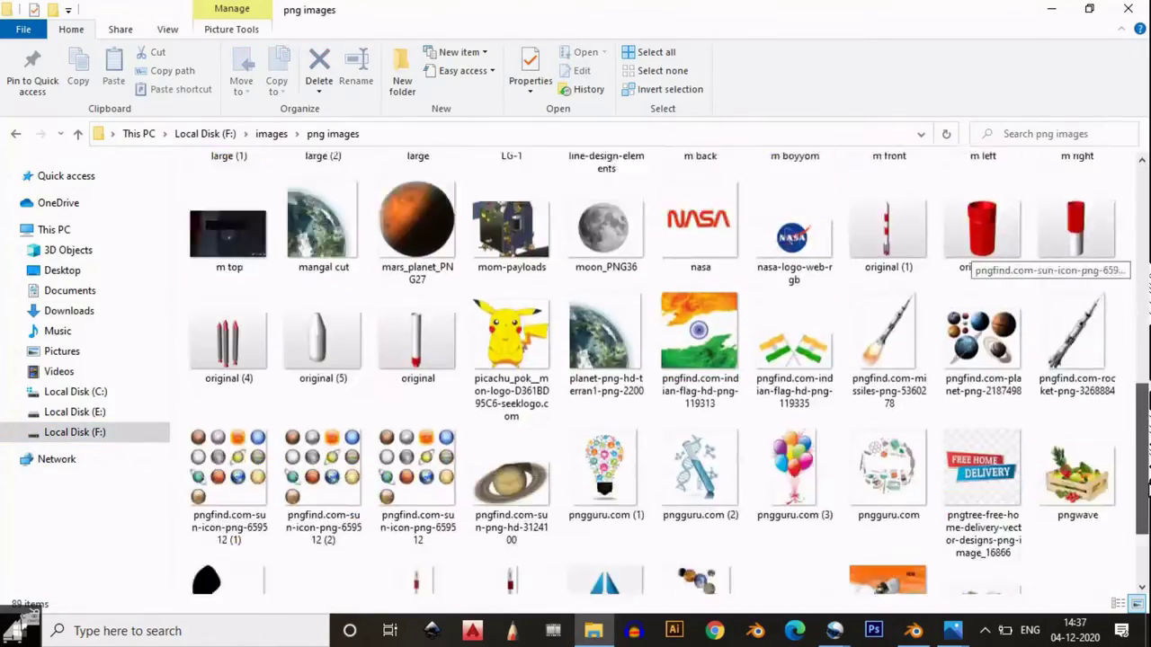
pyautogui.scroll(5, 512, 485)
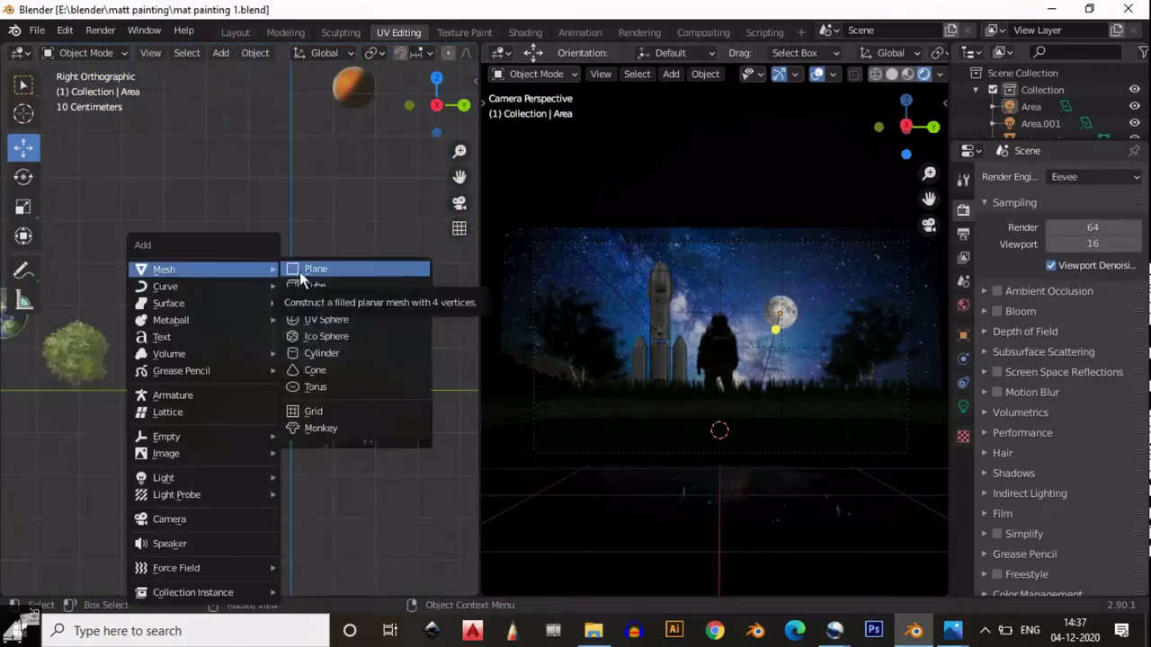
# Add a plane, scale it down, and rotate it 35 degrees in top view.
pyautogui.click(304, 356)
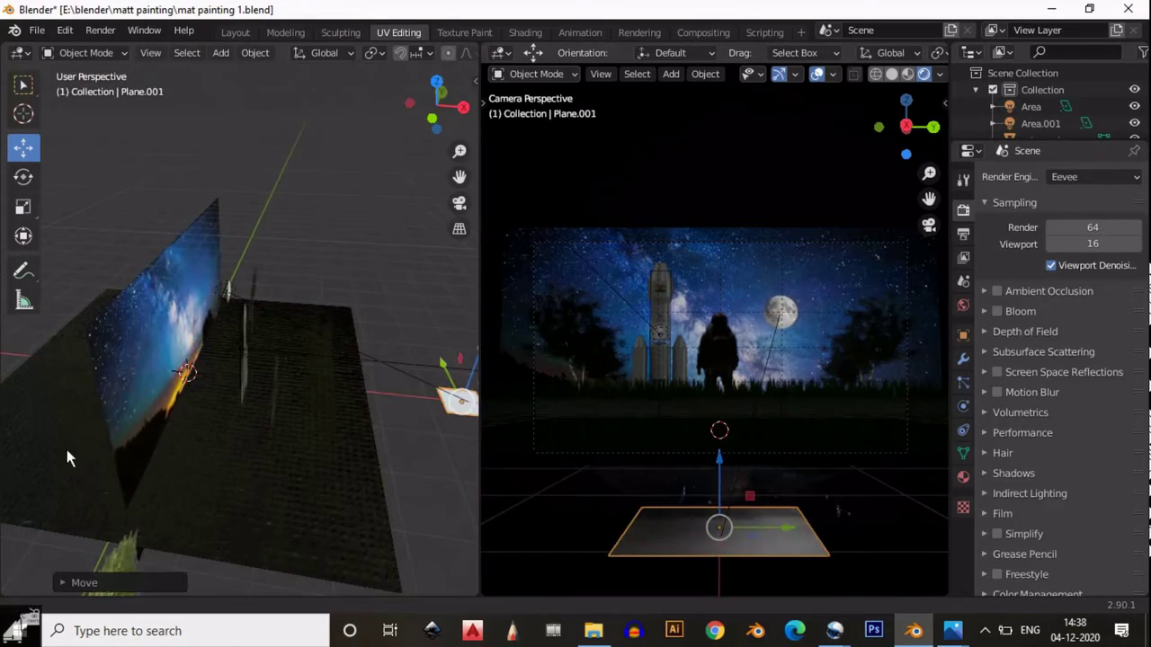
pyautogui.press('KP_7')
pyautogui.press('s')
pyautogui.press('r')
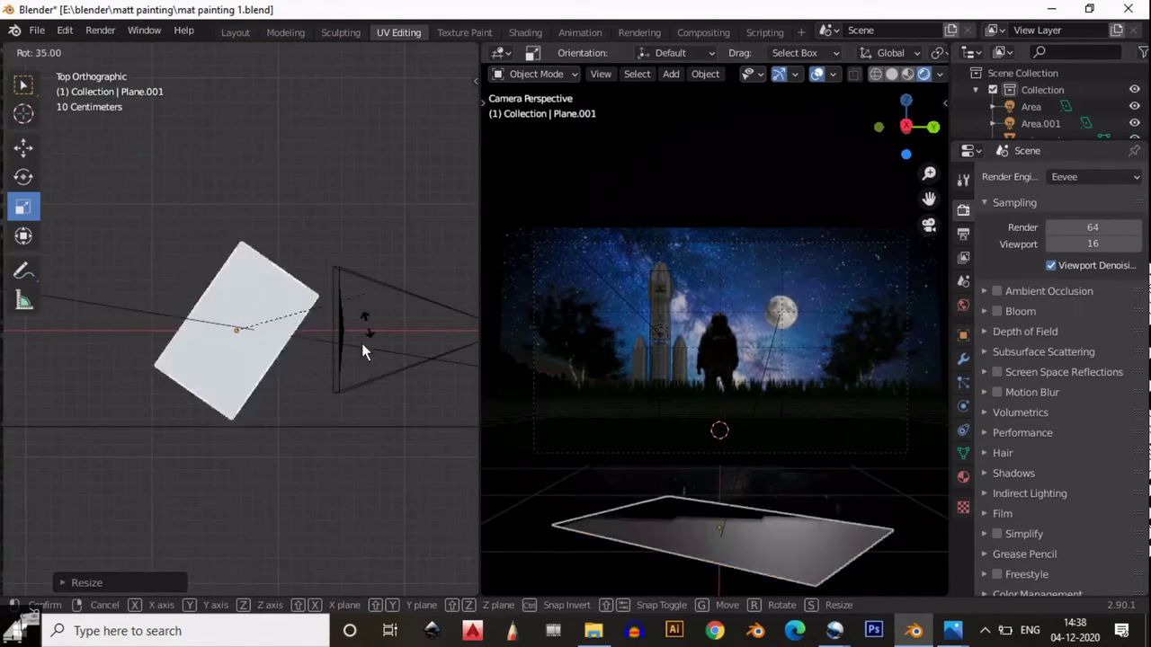
pyautogui.press('Tab')
pyautogui.press('Tab')
# Rotate and resize the plane's UVs in the UV editor to fit the Flag_of_India.png image.
pyautogui.click(18, 52)
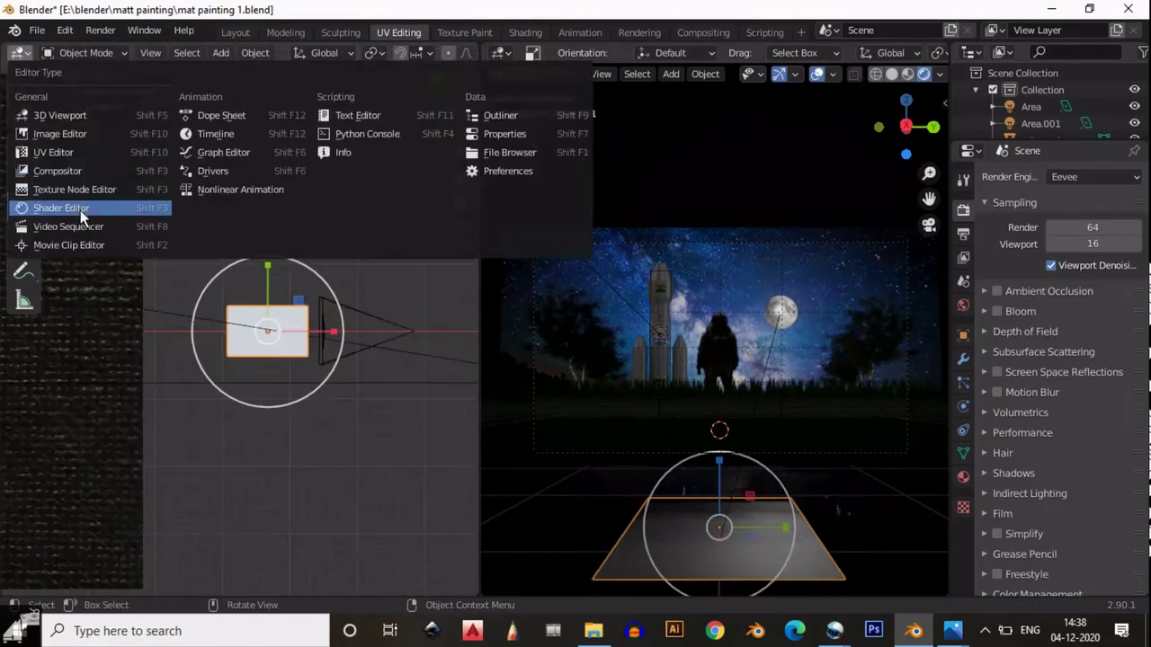
pyautogui.click(77, 212)
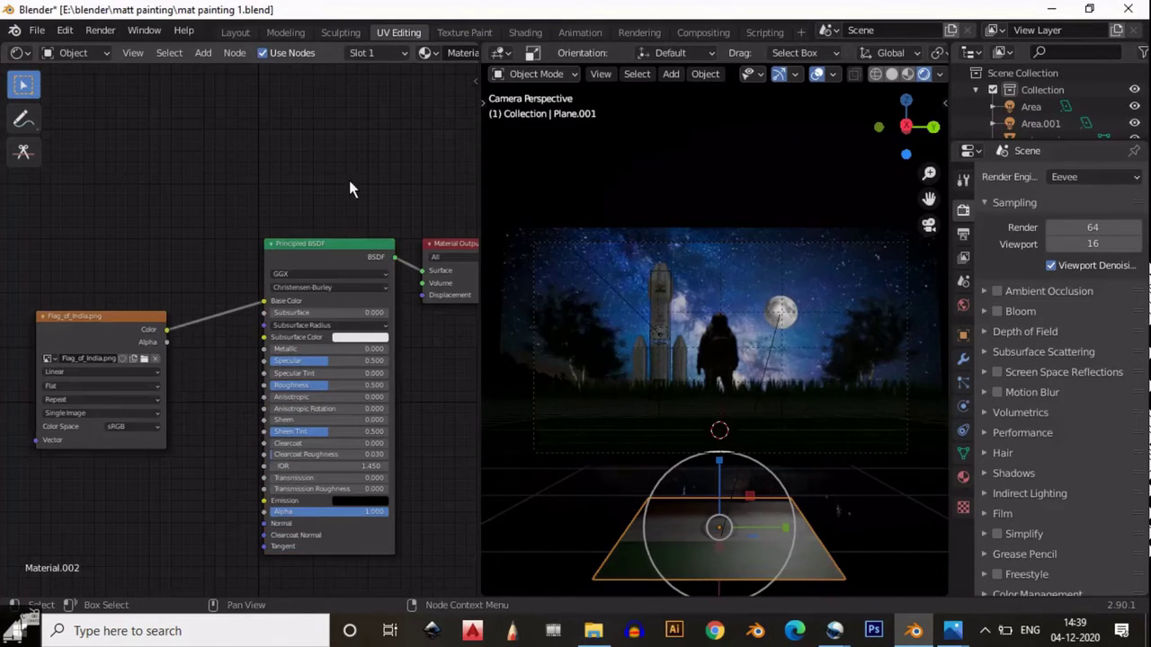
pyautogui.click(18, 52)
pyautogui.click(53, 152)
pyautogui.click(290, 74)
pyautogui.click(180, 171)
pyautogui.press('Tab')
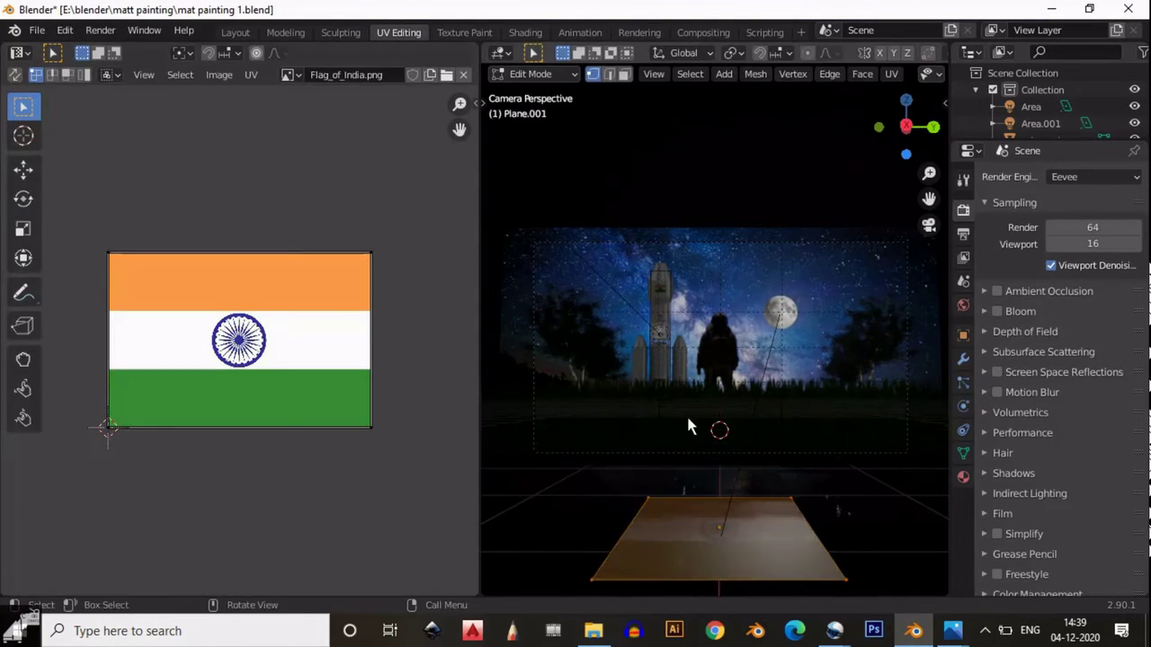
pyautogui.moveTo(686, 414); pyautogui.dragTo(817, 498, button='middle')
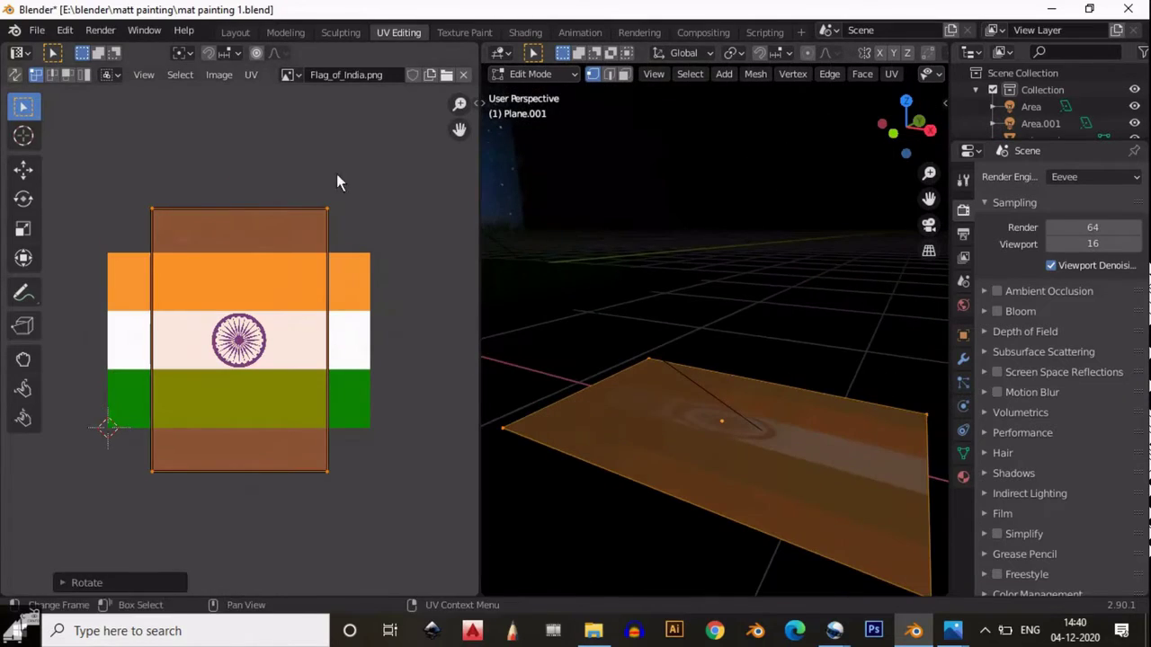
pyautogui.click(244, 290)
pyautogui.press('Tab')
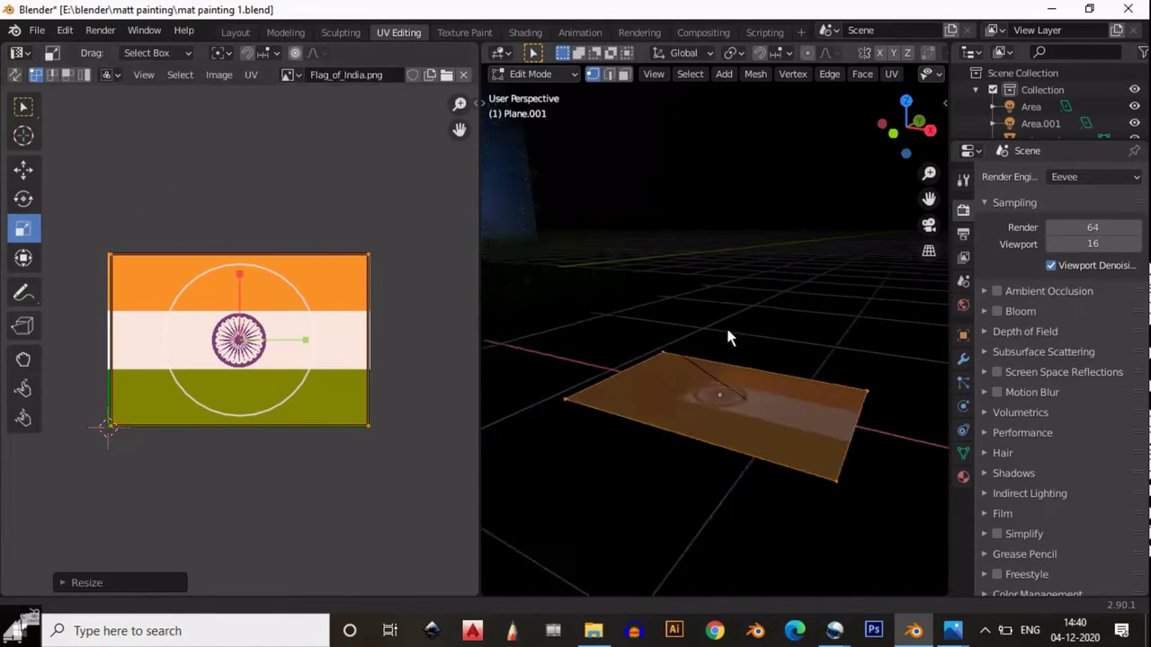
pyautogui.click(929, 225)
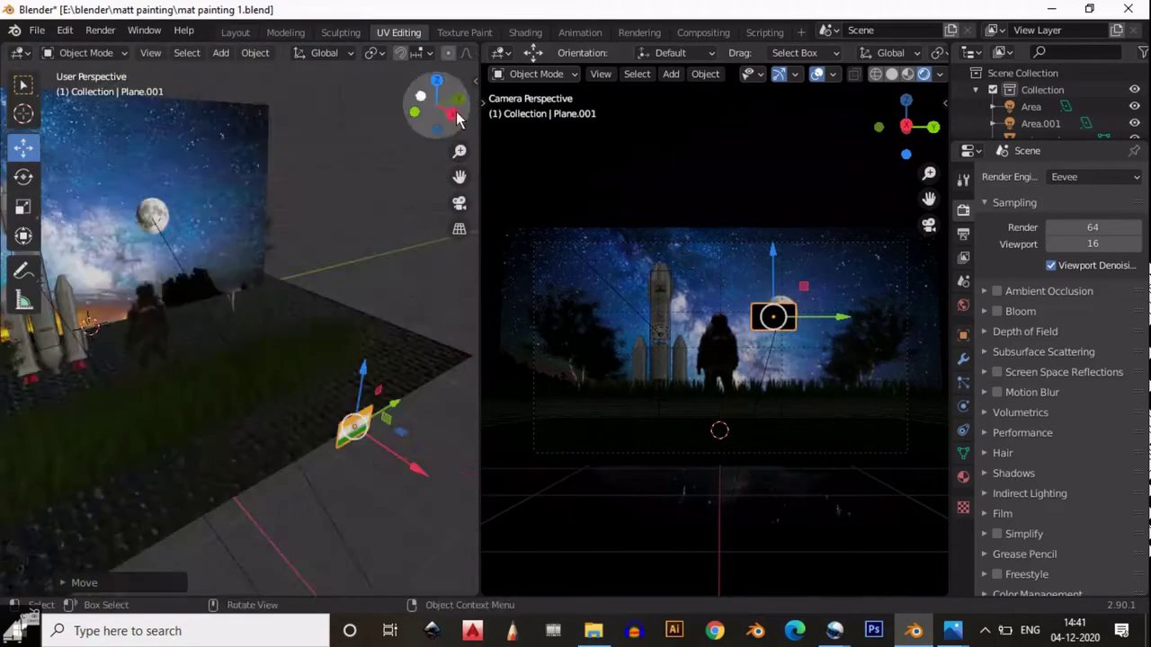
# Add a cylinder and move it into place, then switch to top view.
pyautogui.hotkey('shift', 'a')
pyautogui.click(315, 355)
pyautogui.moveTo(344, 504); pyautogui.dragTo(271, 481, button='middle')
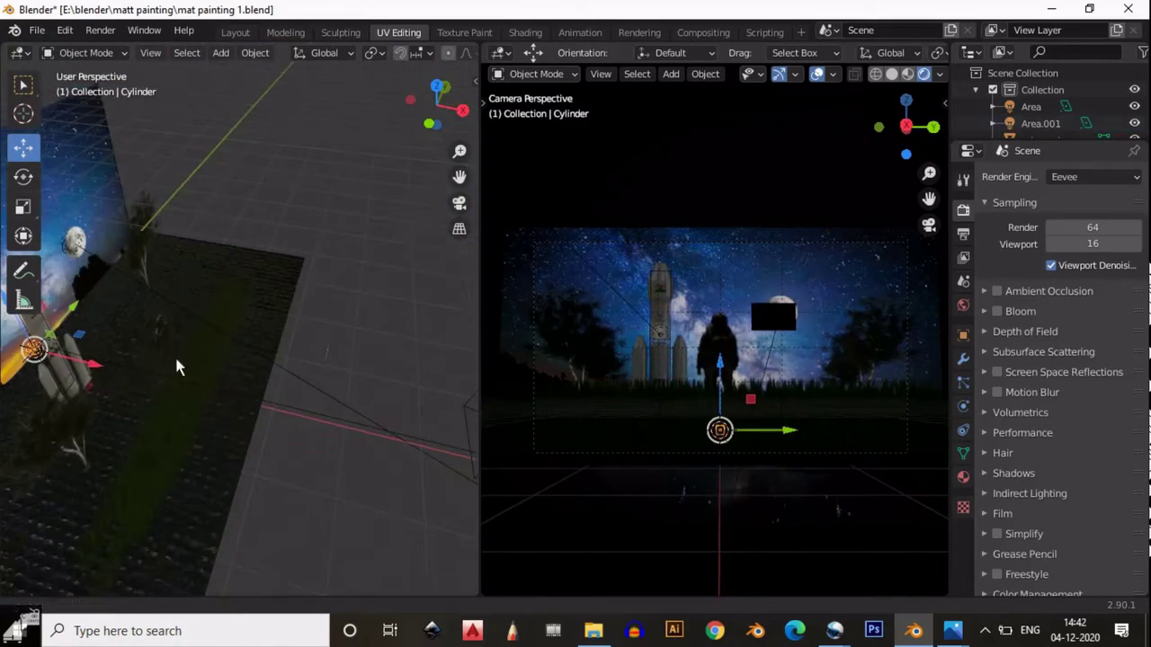
pyautogui.press('g')
pyautogui.click(205, 416)
pyautogui.press('KP_7')
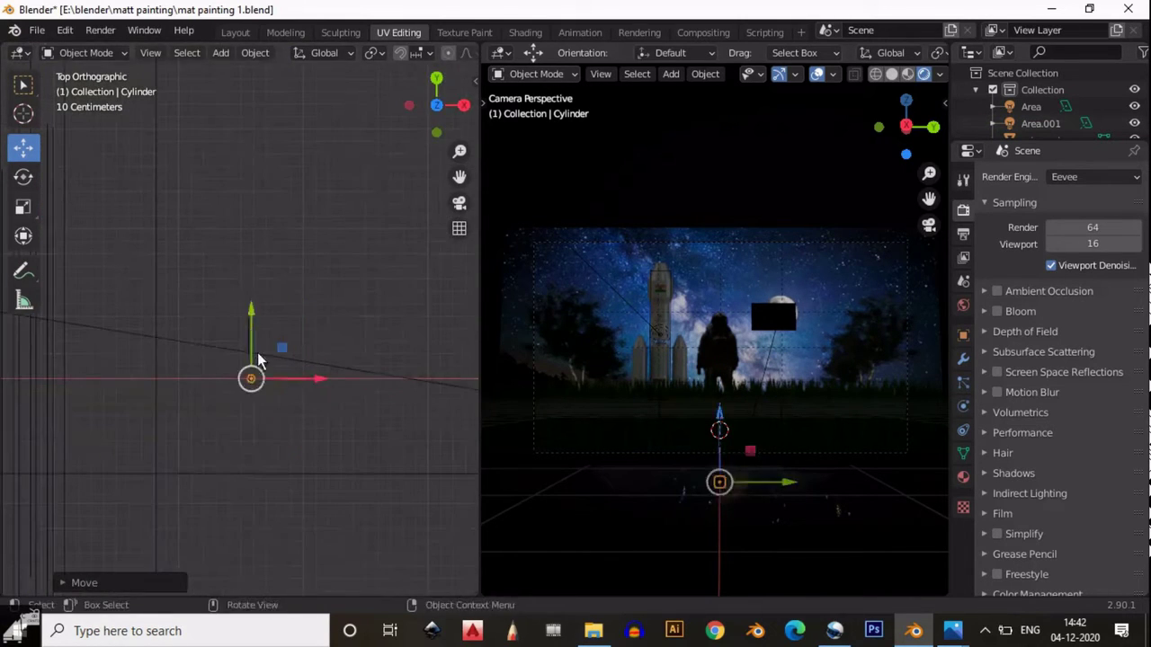
# Stretch the cylinder tall along Z and scale it thinner into a pole.
pyautogui.press('s')
pyautogui.press('z')
pyautogui.click(353, 381)
pyautogui.moveTo(353, 381)
pyautogui.mouseDown(button='middle')
pyautogui.moveTo(266, 331)
pyautogui.moveTo(126, 316)
pyautogui.mouseUp(button='middle')
pyautogui.press('KP_3')
pyautogui.press('s')
# In Edit Mode, raise the cylinder's geometry vertically along Z.
pyautogui.hotkey('shift', 'z')
pyautogui.click(296, 330)
pyautogui.press('Tab')
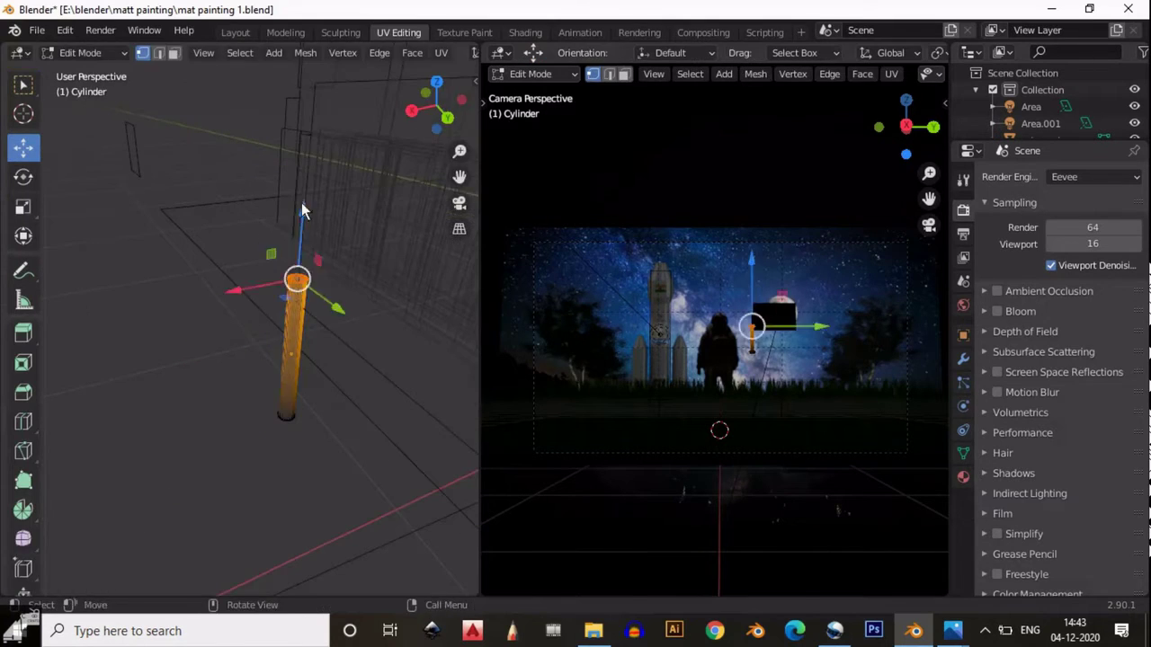
pyautogui.press('g')
pyautogui.press('z')
pyautogui.click(189, 378)
pyautogui.press('Tab')
# Reposition the pole along Y and scale it thinner, leaving its height unchanged.
pyautogui.moveTo(220, 350)
pyautogui.mouseDown(button='middle')
pyautogui.moveTo(214, 251)
pyautogui.moveTo(215, 308)
pyautogui.moveTo(145, 362)
pyautogui.mouseUp(button='middle')
pyautogui.press('g')
pyautogui.press('y')
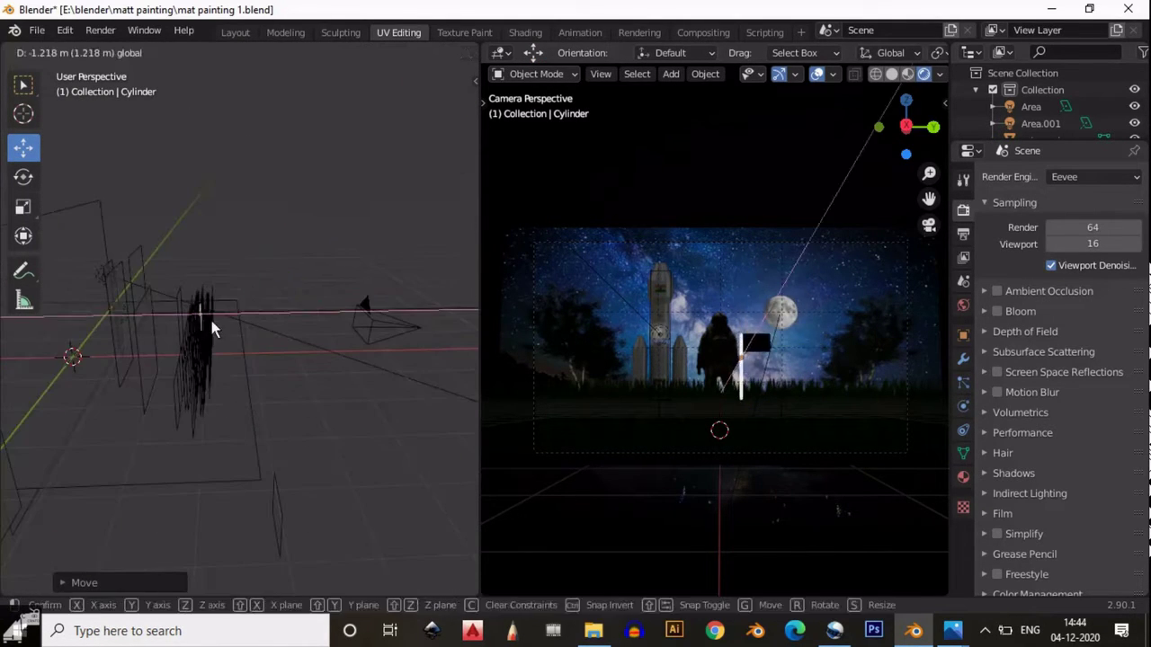
pyautogui.click(210, 317)
pyautogui.press('KP_3')
pyautogui.press('g')
pyautogui.press('y')
pyautogui.click(269, 326)
pyautogui.press('s')
pyautogui.hotkey('shift', 'z')
pyautogui.click(315, 334)
# Nudge the pole along Y until it stands beside the flag.
pyautogui.scroll(-1, 316, 334)
pyautogui.press('g')
pyautogui.press('y')
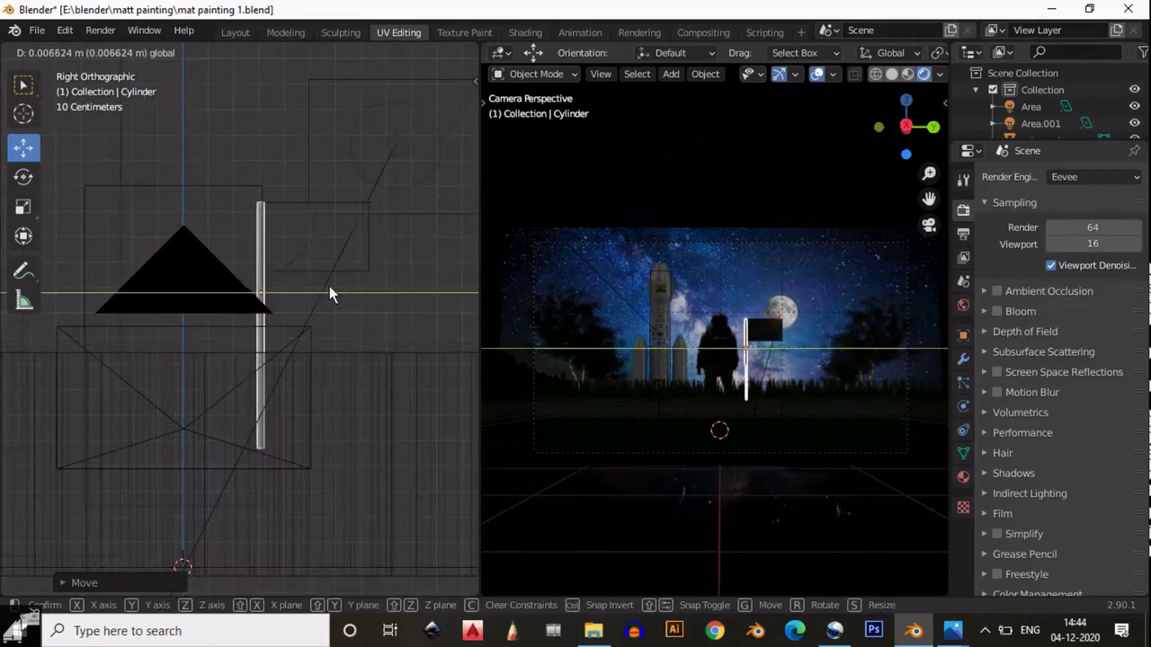
pyautogui.click(262, 210)
pyautogui.moveTo(262, 210); pyautogui.dragTo(304, 426, button='middle')
pyautogui.press('g')
pyautogui.press('y')
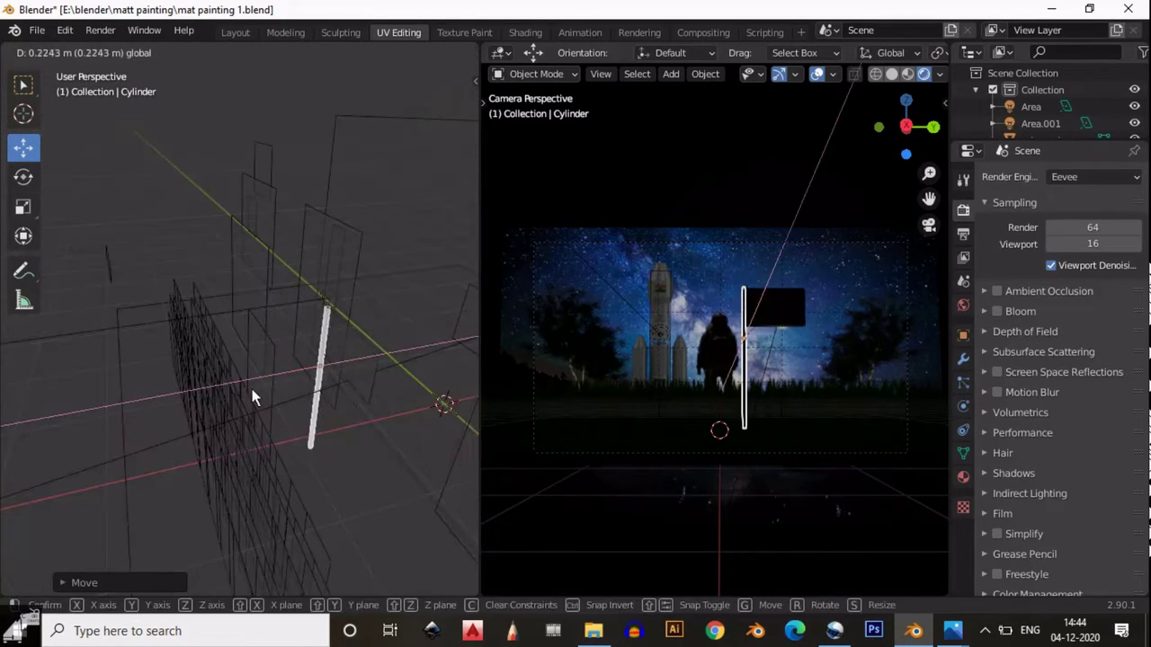
pyautogui.click(235, 371)
# Finalize the pole's Y position, view through the camera, and slide the flag against the pole.
pyautogui.press('KP_1')
pyautogui.press('g')
pyautogui.press('y')
pyautogui.click(314, 300)
pyautogui.press('KP_0')
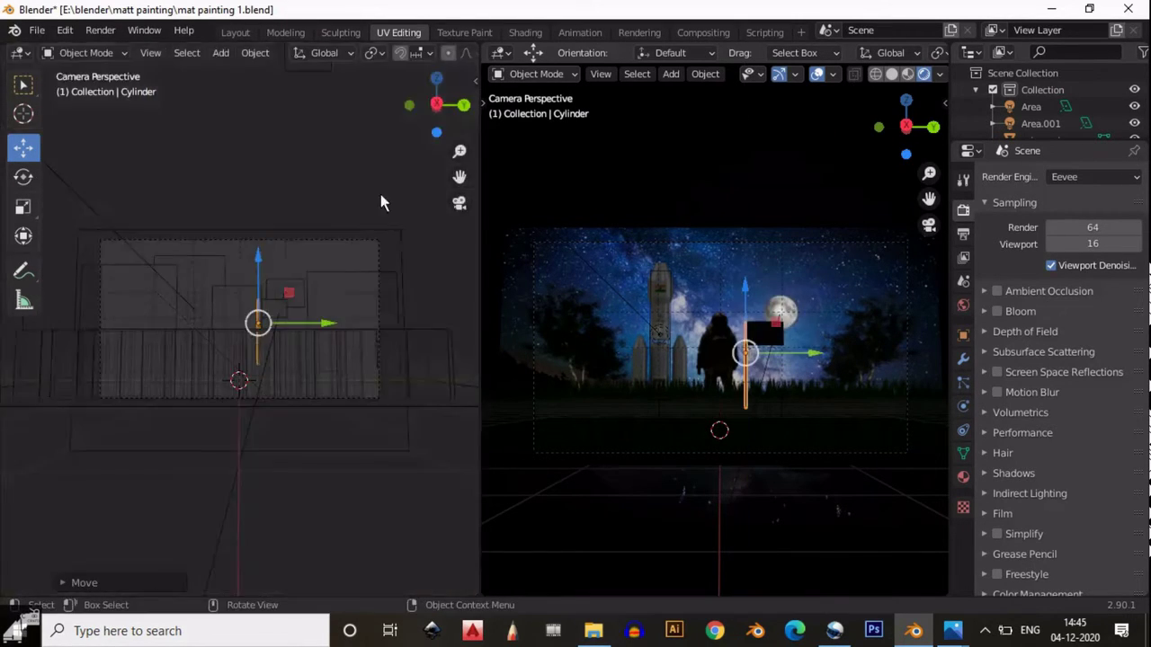
pyautogui.scroll(5, 559, 377)
pyautogui.click(561, 392)
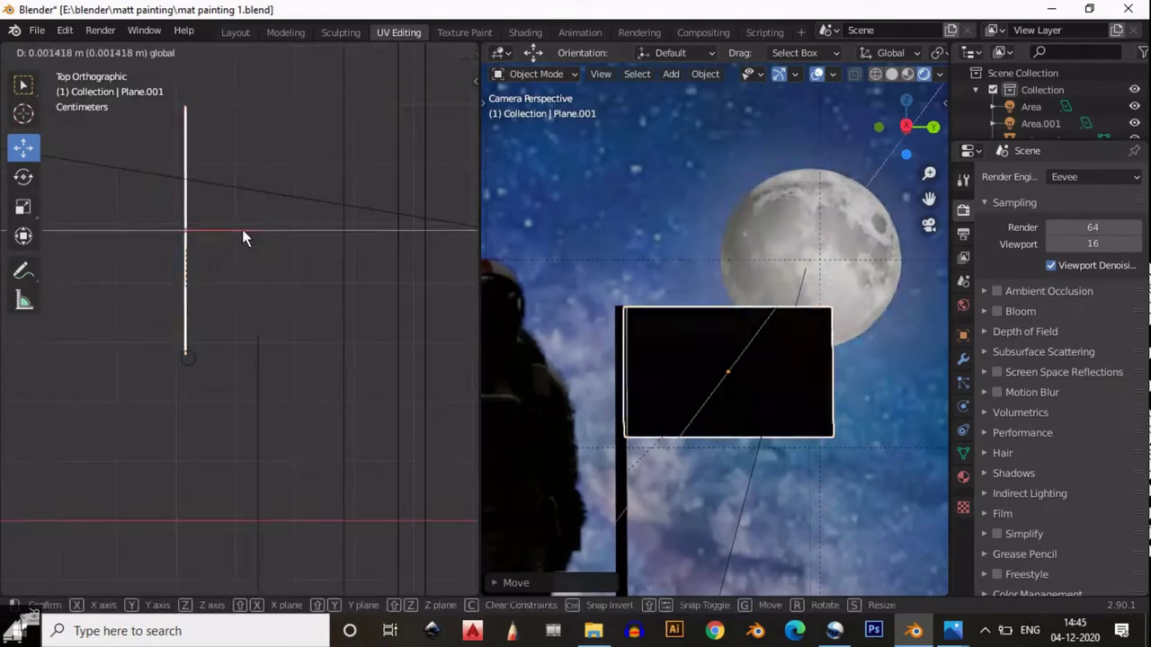
pyautogui.moveTo(244, 237)
pyautogui.mouseDown(button='middle')
pyautogui.moveTo(287, 188)
pyautogui.moveTo(230, 384)
pyautogui.mouseUp(button='middle')
# Switch to Material Preview and give the flagpole a new dark red material.
pyautogui.press('z')
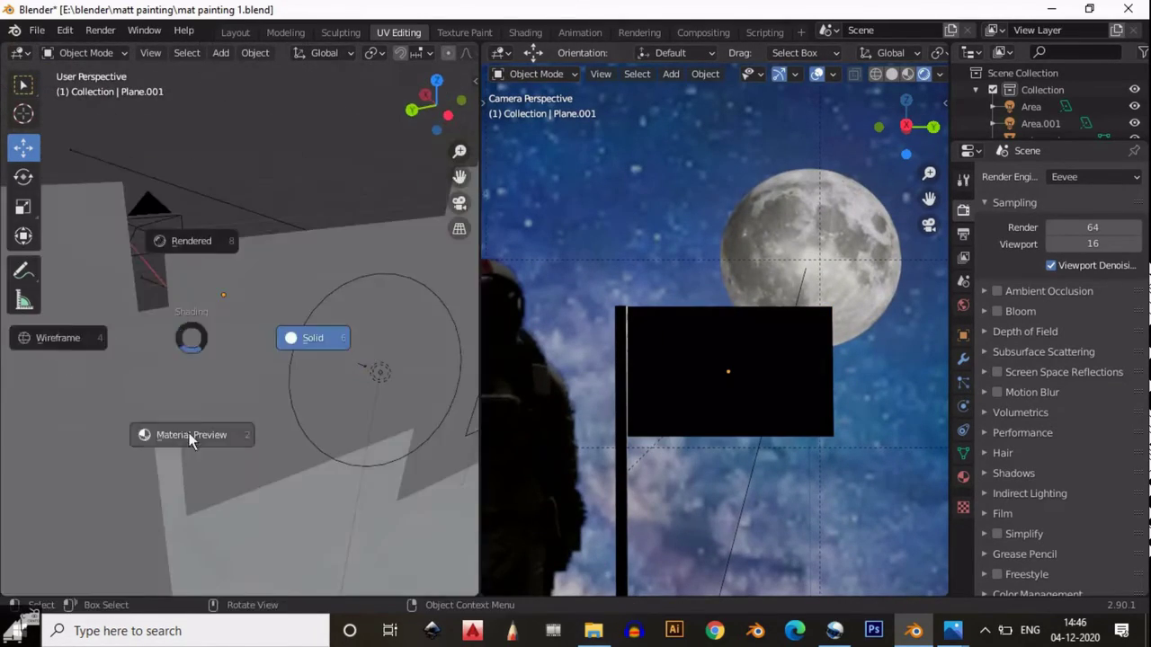
pyautogui.click(327, 304)
pyautogui.moveTo(326, 304); pyautogui.dragTo(216, 273, button='middle')
pyautogui.click(249, 404)
pyautogui.click(249, 404)
pyautogui.click(963, 476)
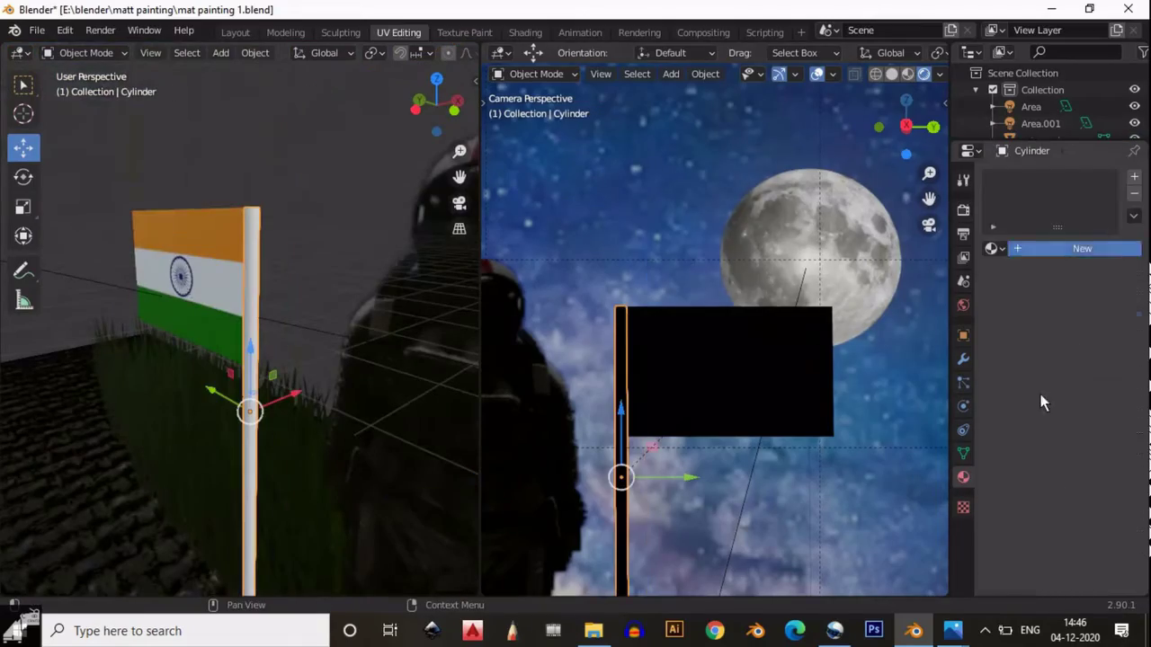
pyautogui.click(1089, 422)
pyautogui.click(100, 302)
pyautogui.click(1089, 421)
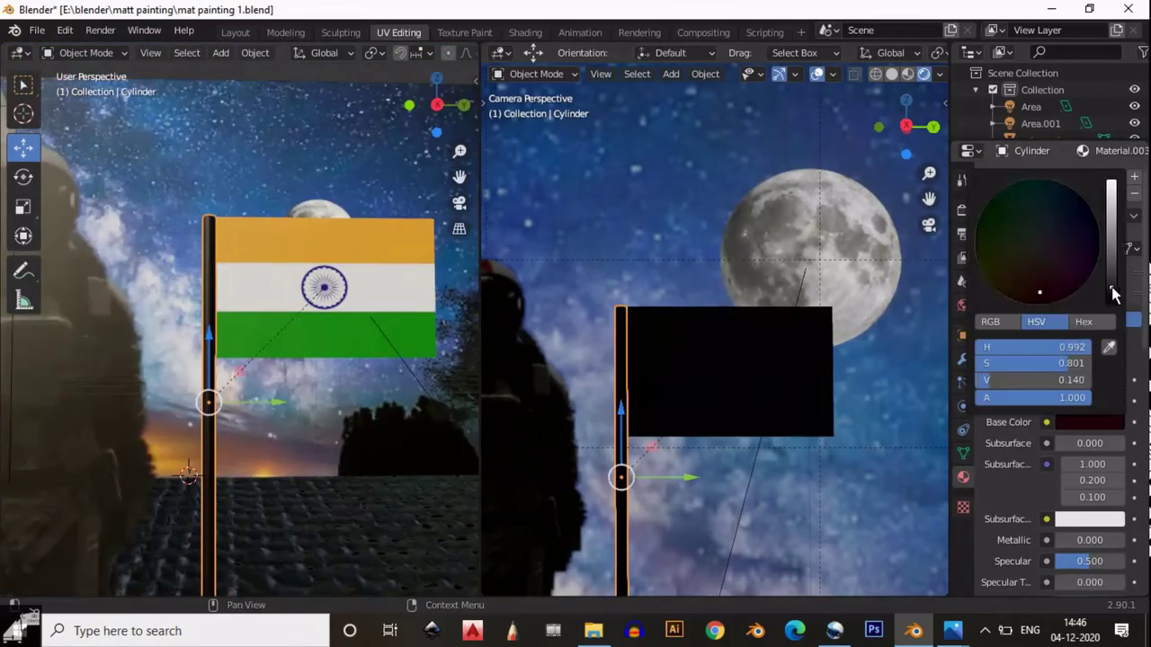
# Look over the rocket and light from the side, then raise the moon higher in the sky.
pyautogui.moveTo(216, 269)
pyautogui.mouseDown(button='middle')
pyautogui.moveTo(272, 310)
pyautogui.moveTo(357, 280)
pyautogui.moveTo(157, 145)
pyautogui.mouseUp(button='middle')
pyautogui.click(157, 145)
pyautogui.scroll(3, 805, 235)
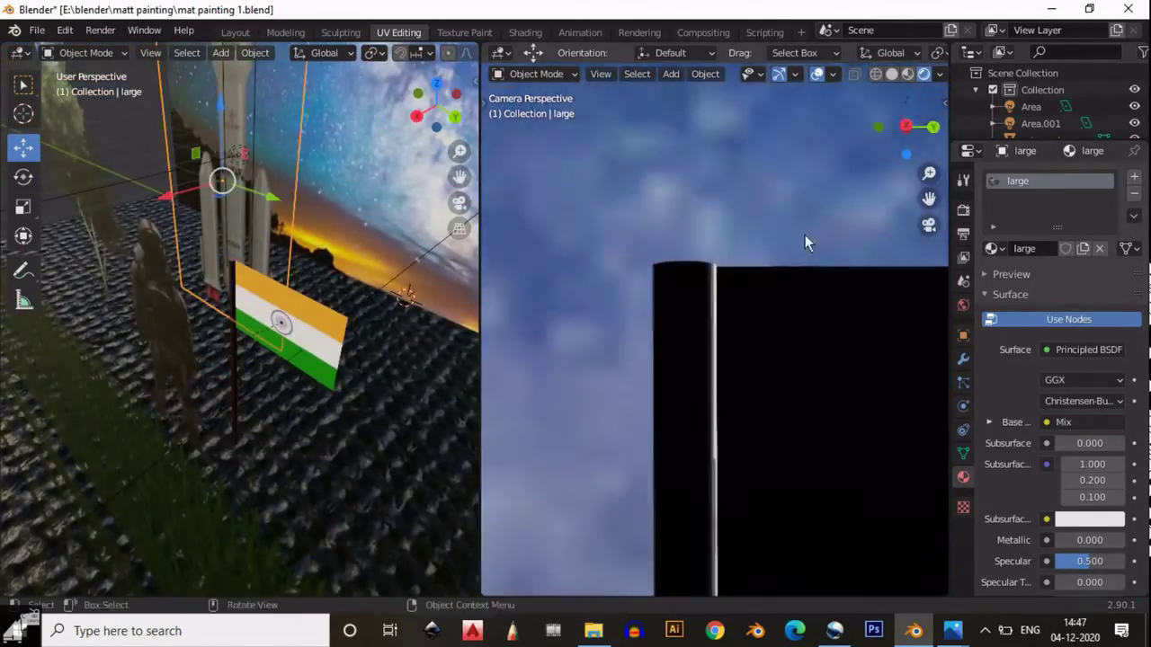
pyautogui.moveTo(269, 270)
pyautogui.mouseDown(button='middle')
pyautogui.moveTo(138, 283)
pyautogui.moveTo(249, 387)
pyautogui.moveTo(380, 290)
pyautogui.moveTo(256, 188)
pyautogui.mouseUp(button='middle')
pyautogui.click(249, 387)
pyautogui.click(727, 319)
pyautogui.scroll(-3, 788, 252)
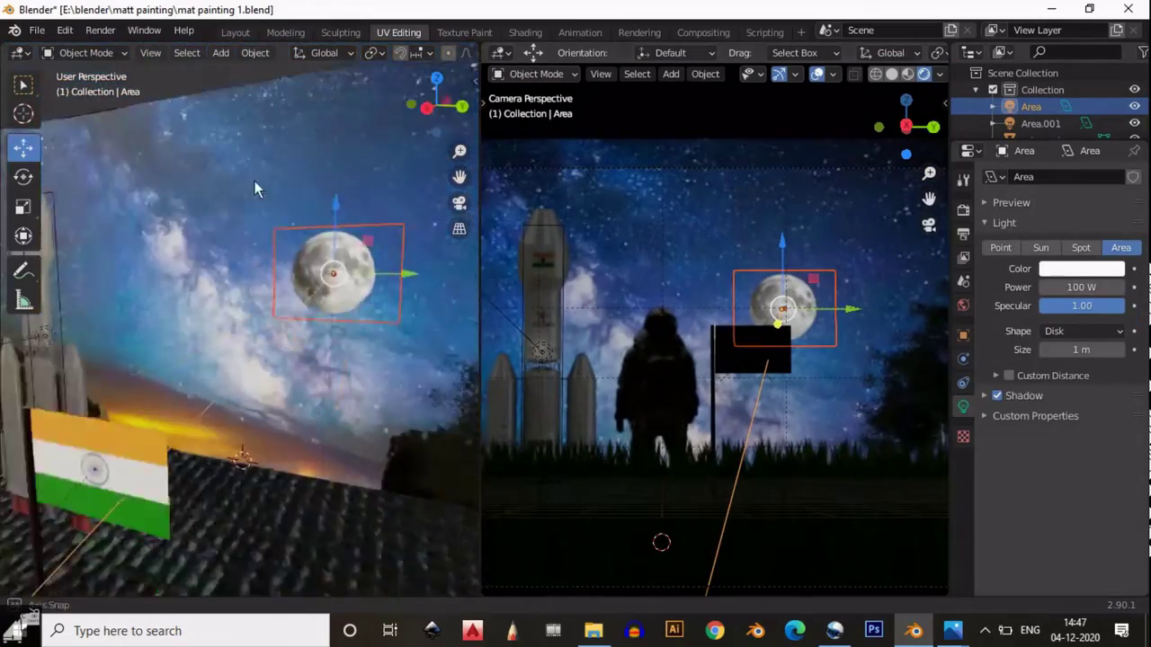
pyautogui.click(426, 108)
pyautogui.click(303, 327)
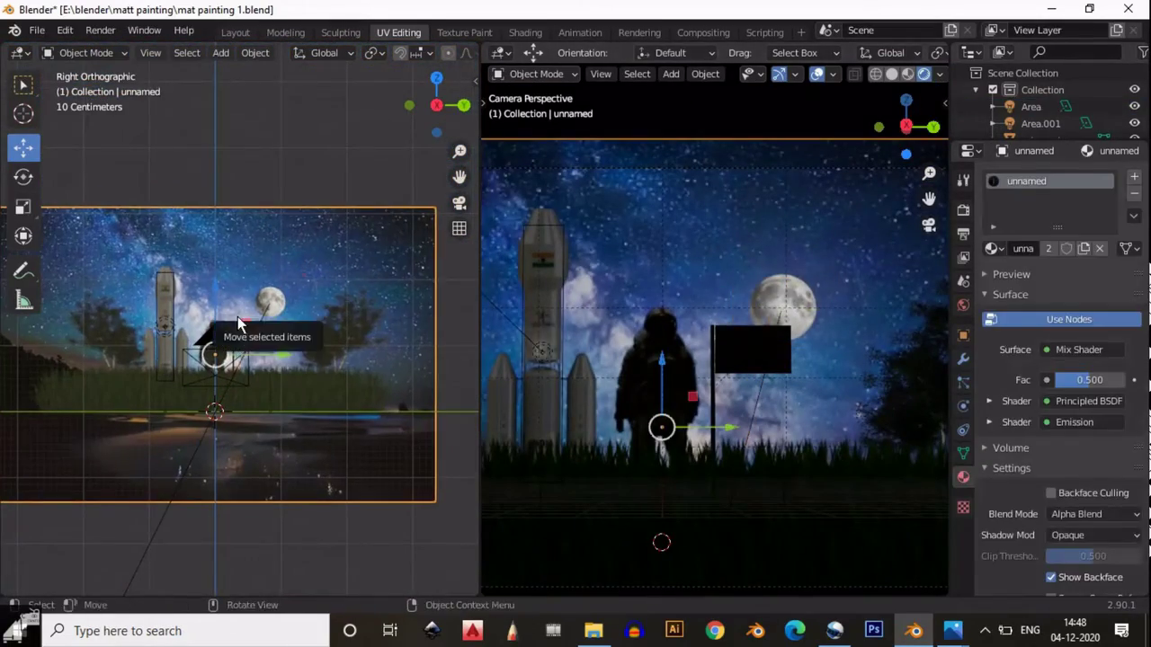
pyautogui.click(270, 302)
pyautogui.click(271, 248)
pyautogui.moveTo(270, 247); pyautogui.dragTo(280, 216)
# Select the background plane, the area light, then the flag plane.
pyautogui.click(279, 269)
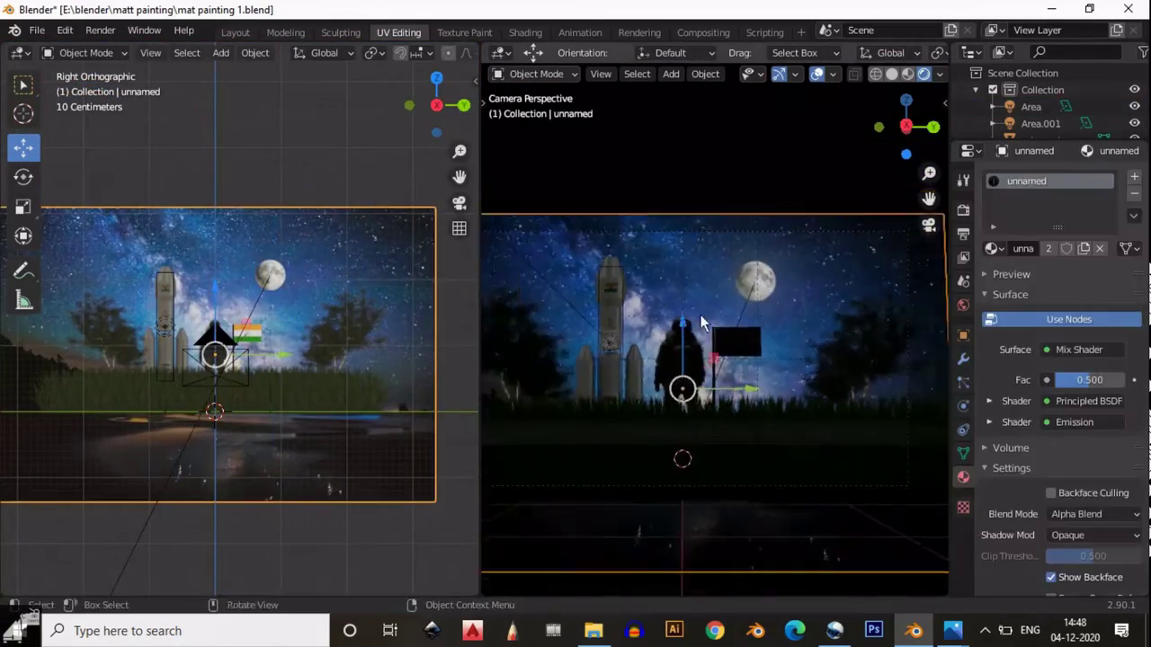
pyautogui.click(274, 220)
pyautogui.scroll(-2, 274, 221)
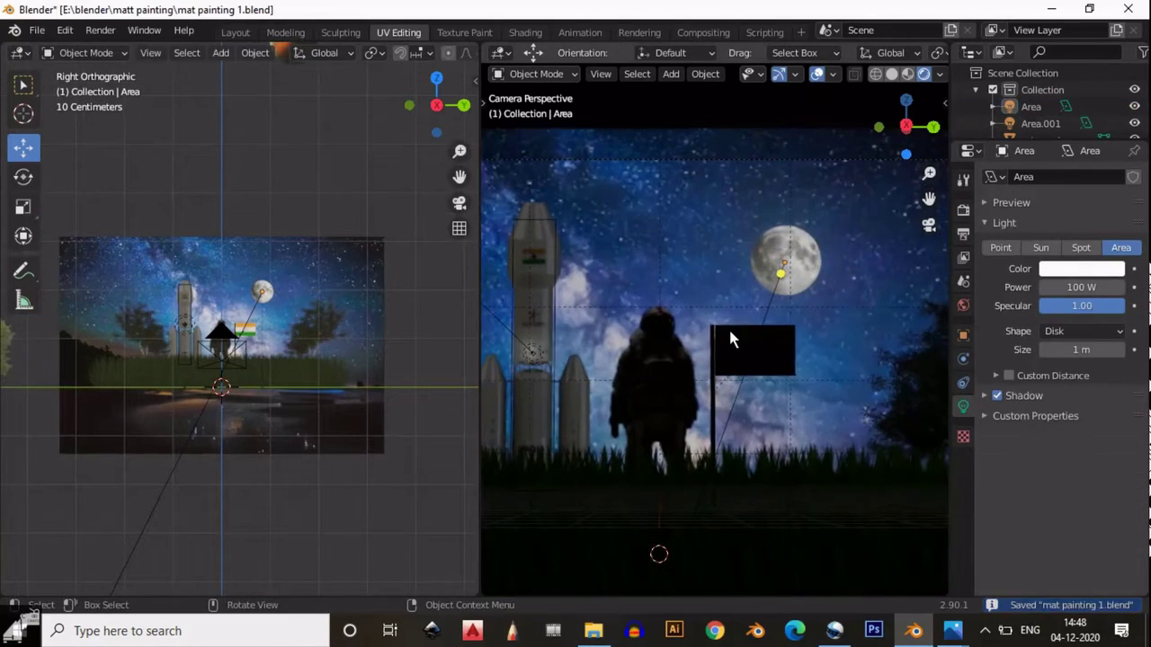
pyautogui.click(730, 340)
pyautogui.scroll(5, 235, 409)
# In the flag's shader nodes, add a Mix Shader before the Material Output.
pyautogui.hotkey('shift', 'F3')
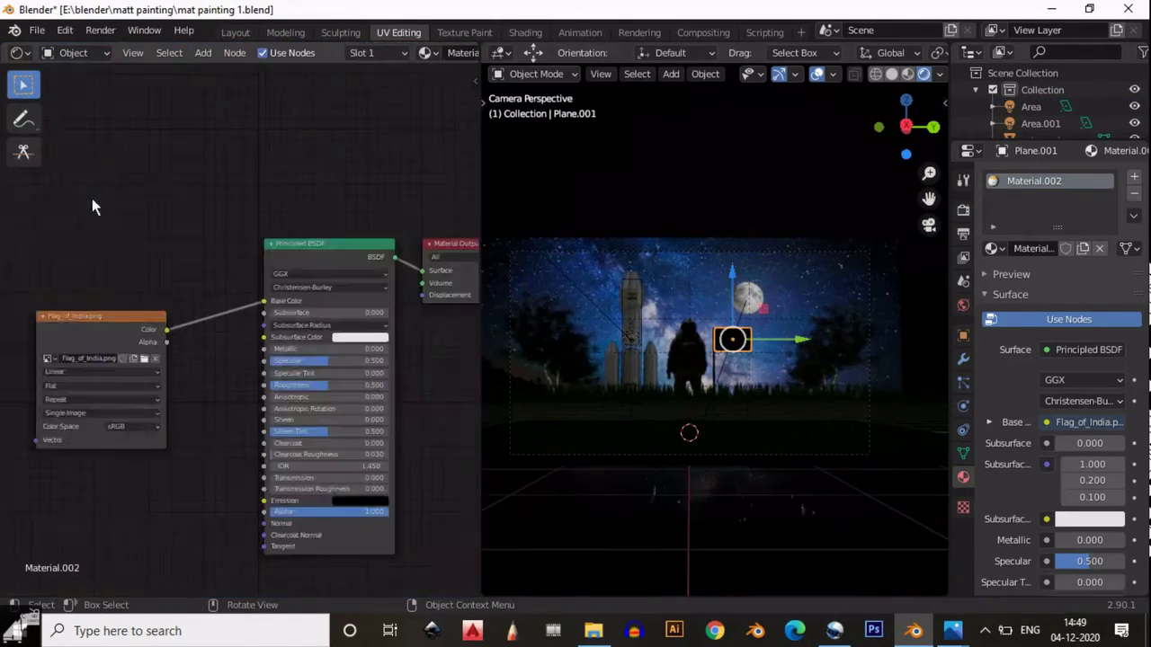
pyautogui.scroll(3, 92, 206)
pyautogui.moveTo(68, 168); pyautogui.dragTo(207, 414)
pyautogui.scroll(-3, 146, 278)
pyautogui.hotkey('shift', 'a')
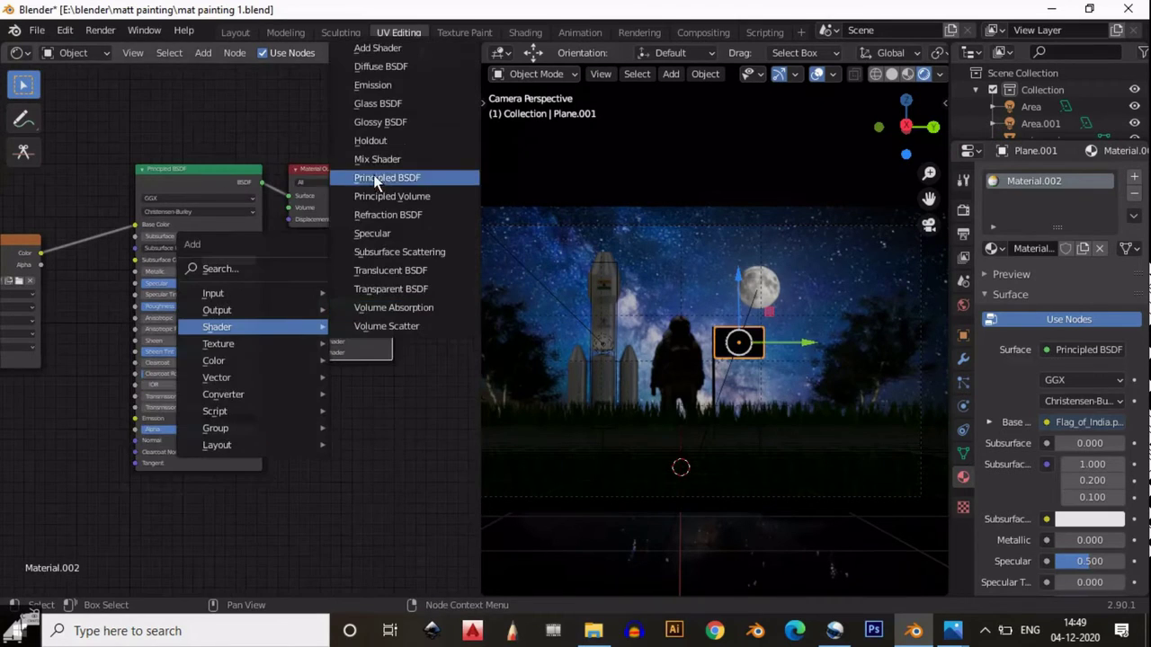
pyautogui.click(378, 159)
pyautogui.click(332, 176)
# Connect the Emission node into the Mix Shader and set emission strength to 0.1.
pyautogui.moveTo(158, 187); pyautogui.dragTo(117, 188)
pyautogui.moveTo(289, 409)
pyautogui.mouseDown()
pyautogui.moveTo(286, 288)
pyautogui.moveTo(282, 339)
pyautogui.mouseUp()
pyautogui.scroll(4, 282, 360)
pyautogui.click(297, 453)
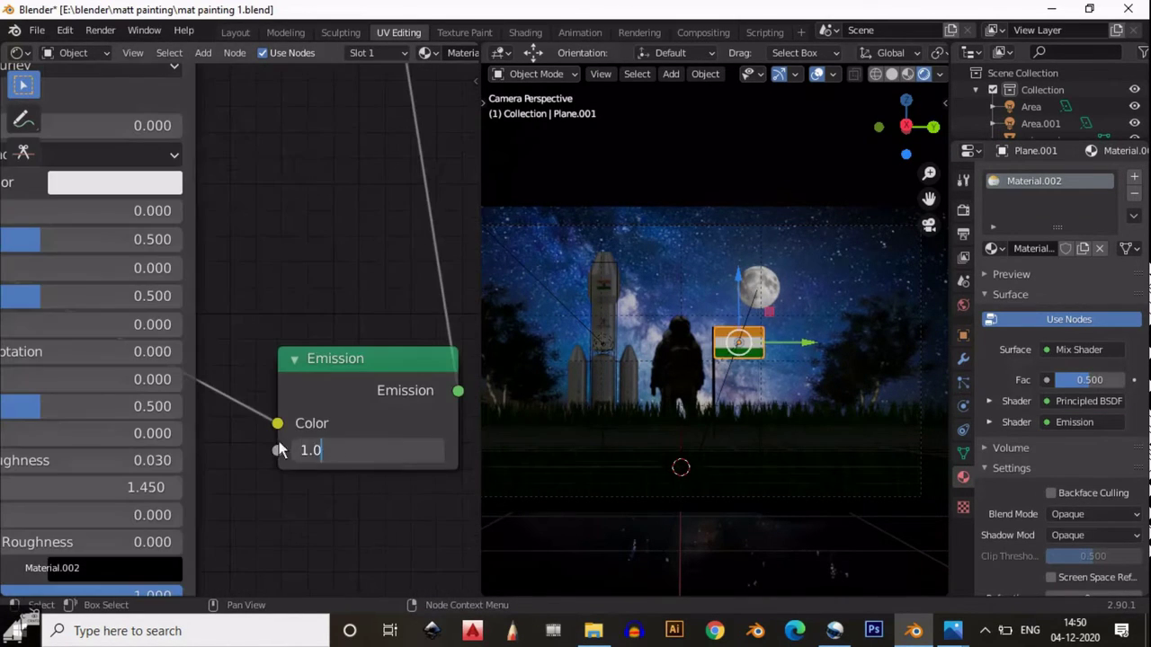
pyautogui.write('0.1')
pyautogui.press('Return')
# Set the flag material's Sheen to full and Subsurface to 0.5.
pyautogui.scroll(-3, 296, 453)
pyautogui.moveTo(269, 233); pyautogui.dragTo(310, 236)
pyautogui.scroll(3, 315, 251)
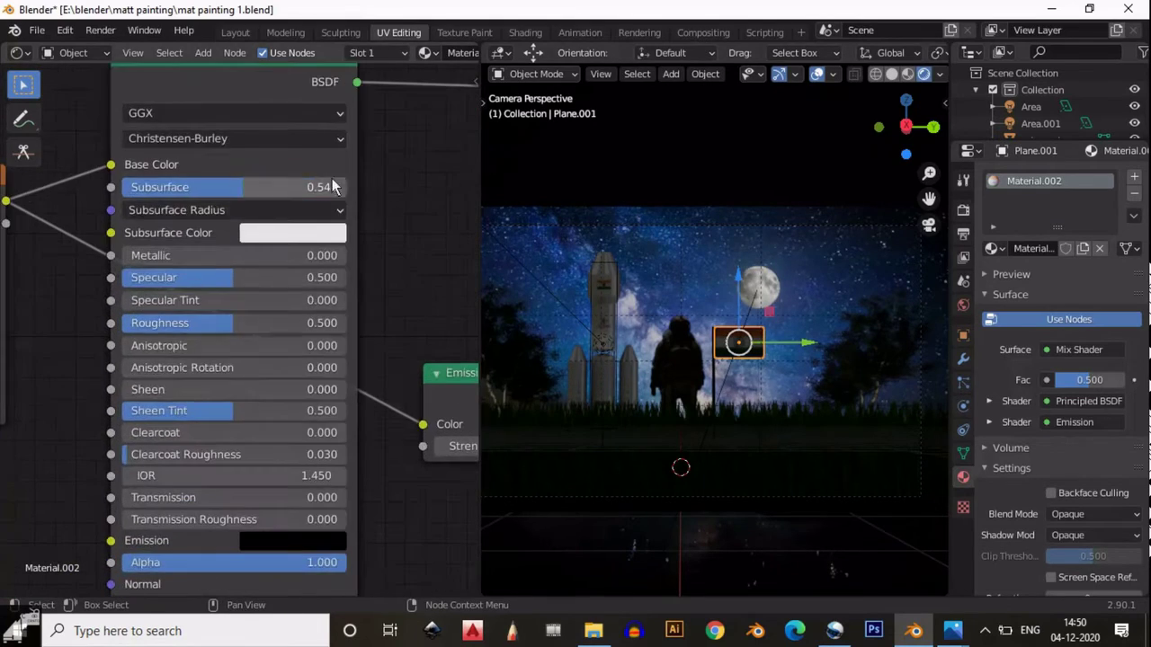
pyautogui.moveTo(270, 389); pyautogui.dragTo(375, 334)
pyautogui.scroll(-2, 375, 325)
pyautogui.doubleClick(180, 206)
pyautogui.write('0.5')
pyautogui.press('Return')
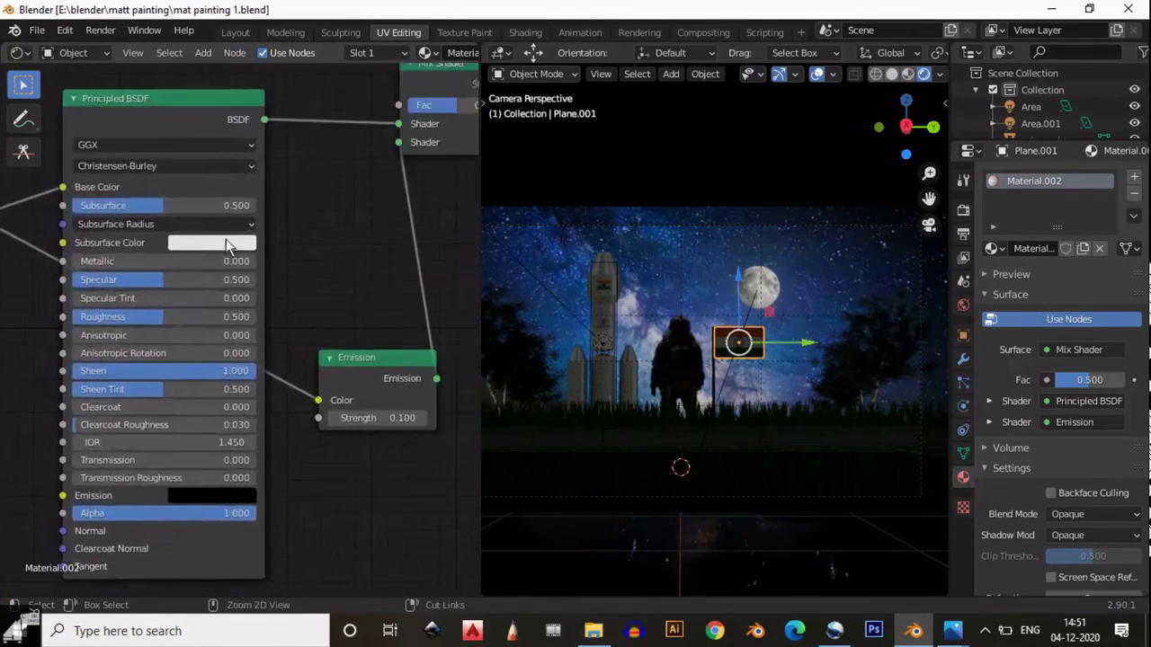
pyautogui.scroll(-2, 226, 242)
pyautogui.scroll(3, 732, 368)
# Scale the flag pole thinner and move it along Y to meet the flag.
pyautogui.click(753, 397)
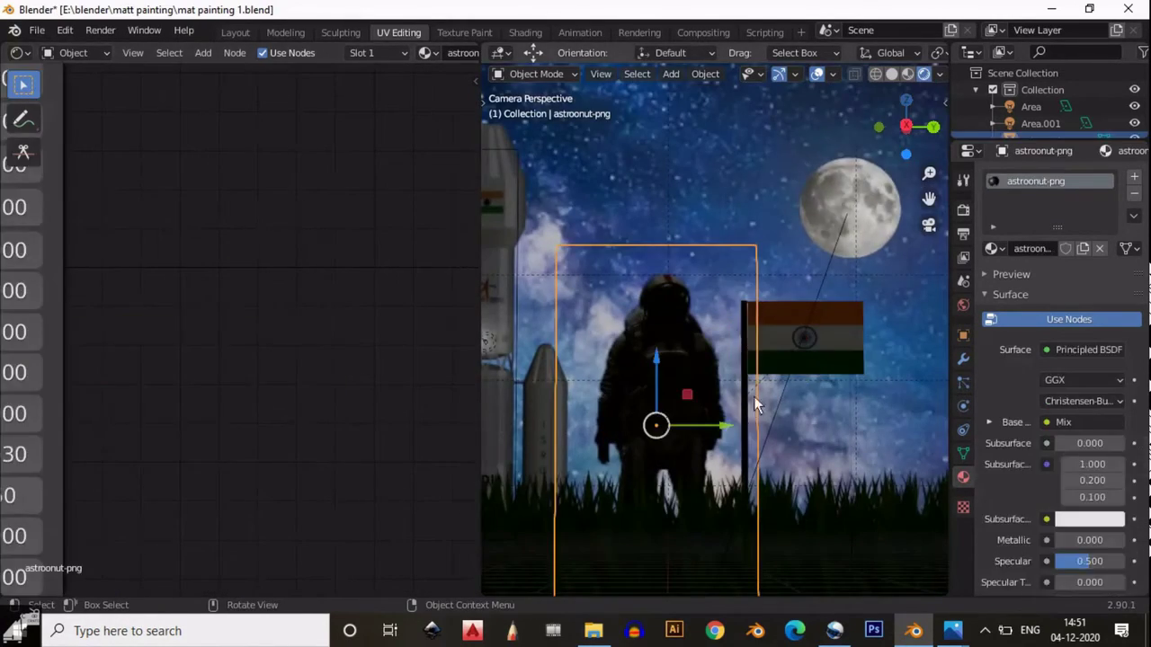
pyautogui.press('s')
pyautogui.click(777, 317)
pyautogui.click(745, 396)
pyautogui.press('g')
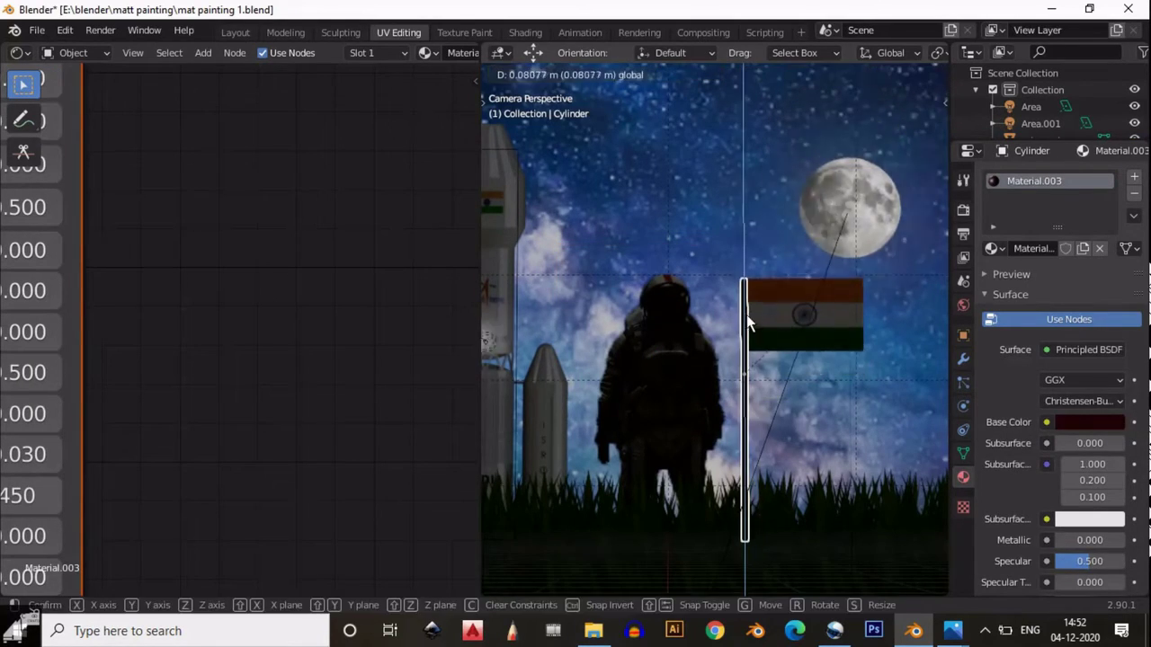
pyautogui.scroll(-3, 701, 342)
pyautogui.press('y')
pyautogui.click(737, 356)
# Select the light, pole and flag plane in turn, then view through the camera.
pyautogui.scroll(2, 737, 404)
pyautogui.click(747, 509)
pyautogui.click(740, 445)
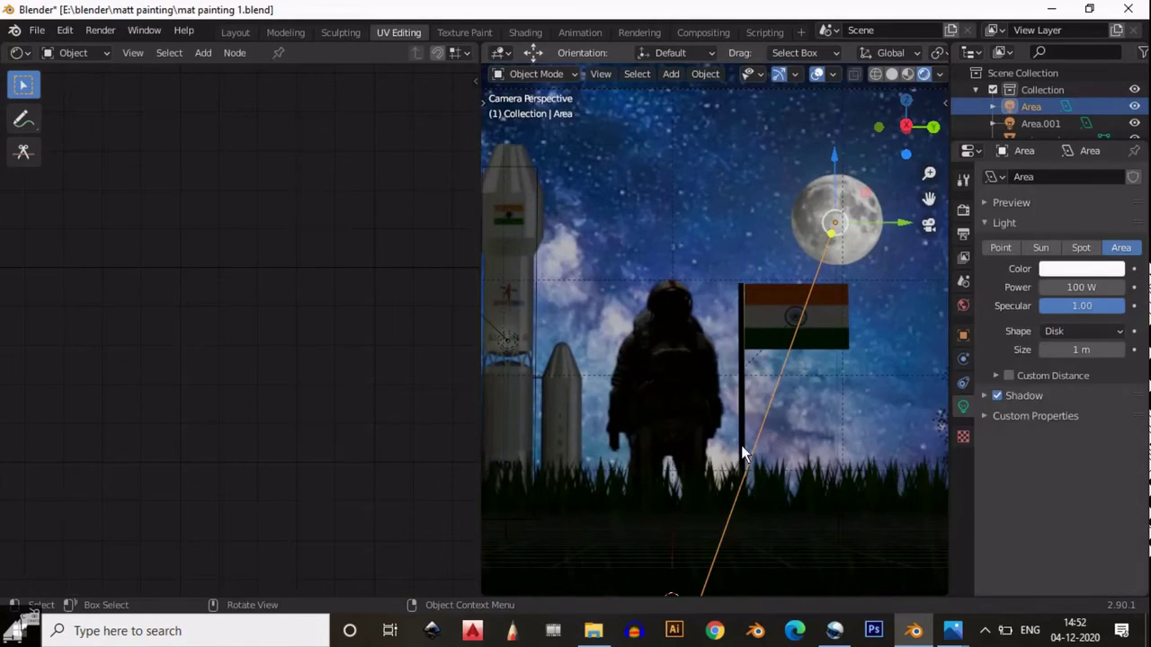
pyautogui.click(741, 445)
pyautogui.click(743, 385)
pyautogui.moveTo(743, 385); pyautogui.dragTo(896, 415, button='middle')
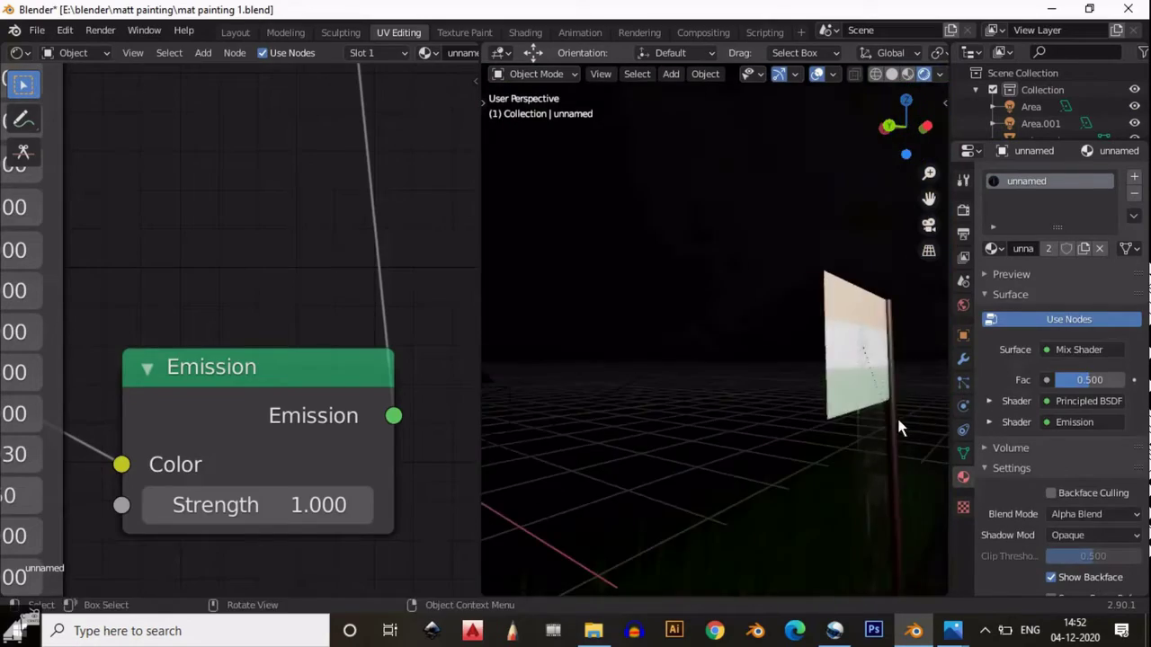
pyautogui.click(800, 450)
pyautogui.press('Tab')
pyautogui.press('Tab')
pyautogui.press('KP_0')
pyautogui.click(837, 559)
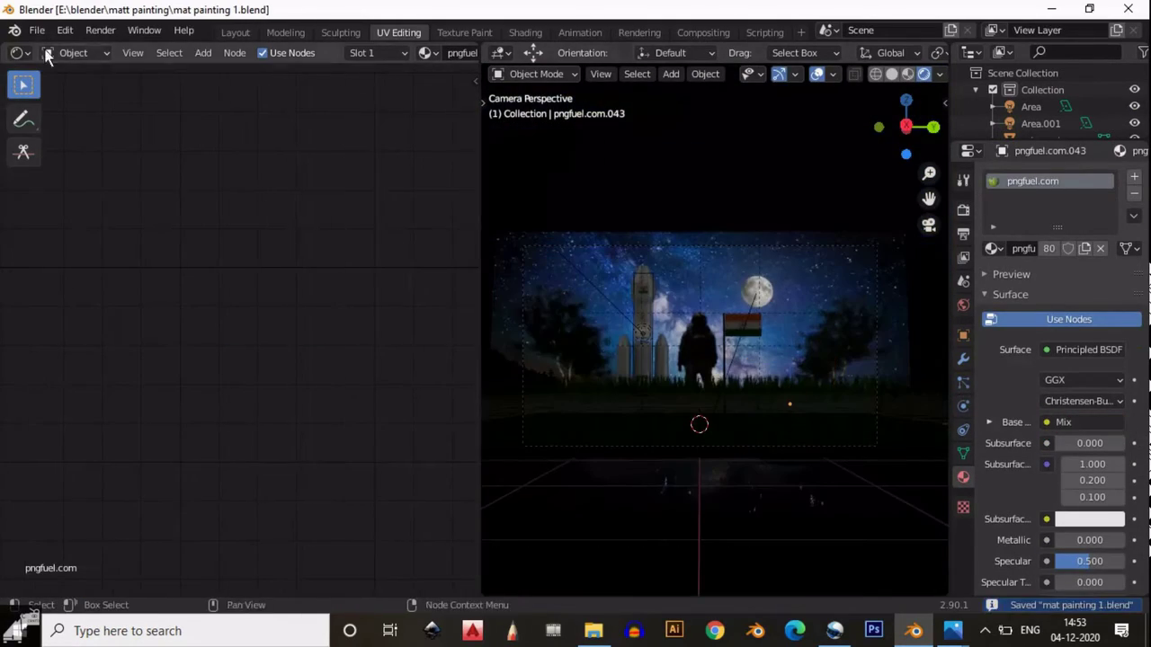
# Save the file, then add a spot light and roughly rotate it.
pyautogui.hotkey('shift', 'F5')
pyautogui.moveTo(332, 205); pyautogui.dragTo(341, 166, button='middle')
pyautogui.hotkey('shift', 'a')
pyautogui.click(449, 434)
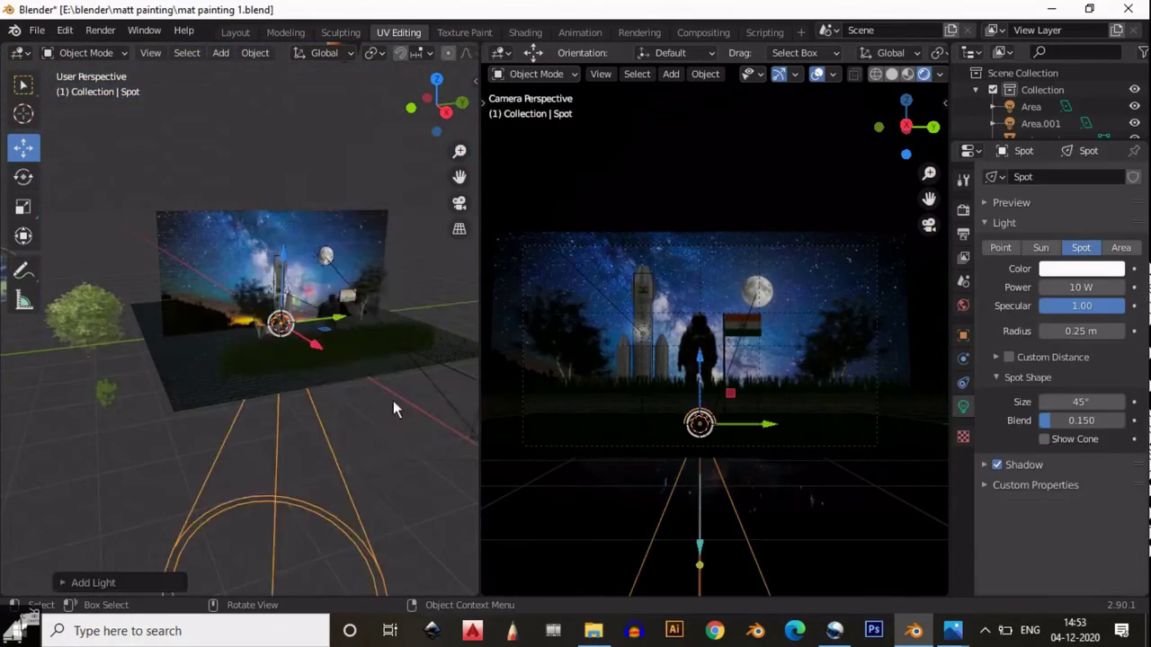
pyautogui.press('KP_3')
pyautogui.press('r')
pyautogui.click(394, 418)
pyautogui.moveTo(378, 395); pyautogui.dragTo(334, 360, button='middle')
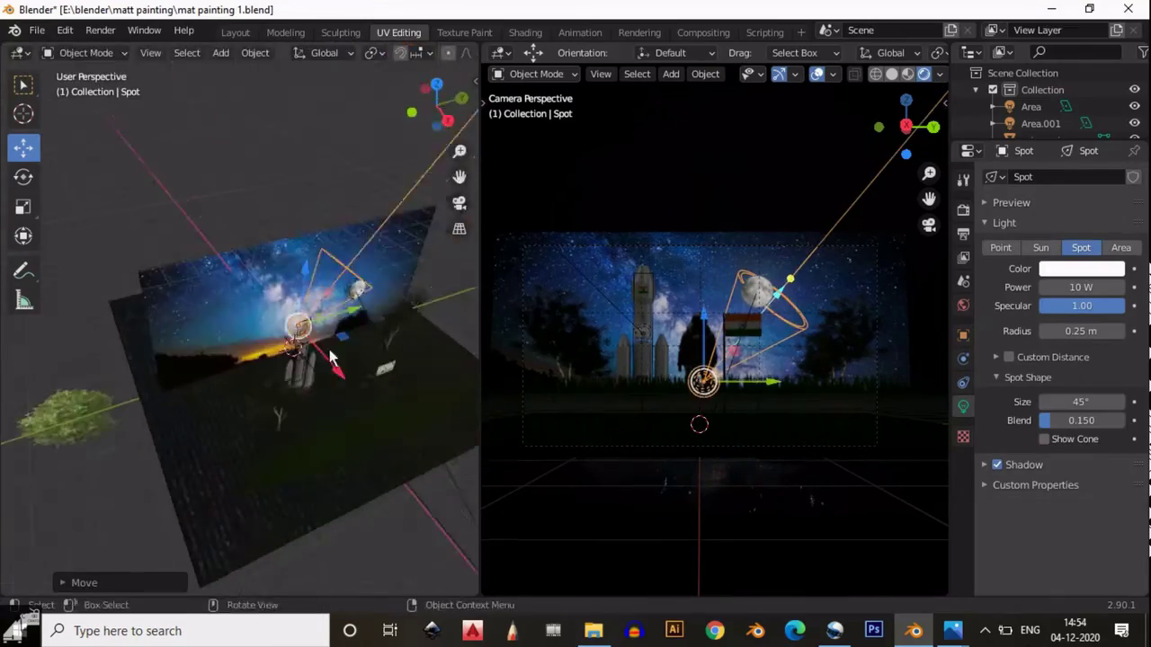
pyautogui.press('KP_7')
pyautogui.moveTo(315, 280); pyautogui.dragTo(355, 258, button='middle')
pyautogui.press('r')
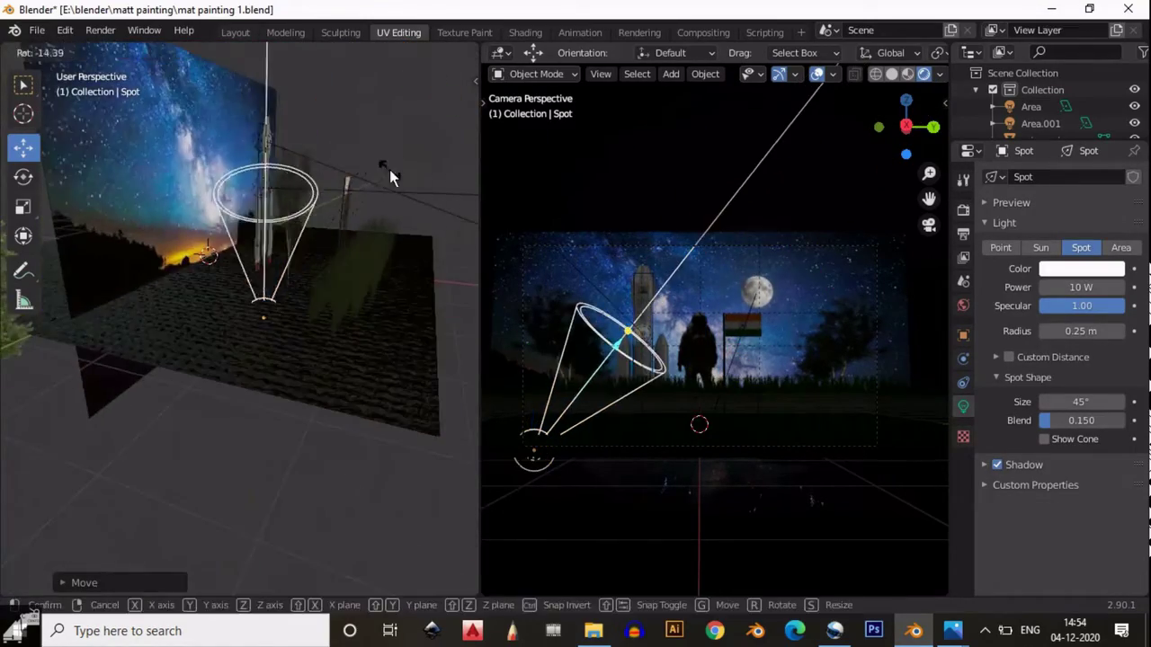
pyautogui.click(355, 250)
# Raise the spot light and aim it up at the rocket.
pyautogui.press('KP_3')
pyautogui.click(137, 353)
pyautogui.click(138, 455)
pyautogui.moveTo(138, 455); pyautogui.dragTo(139, 409)
pyautogui.moveTo(138, 409); pyautogui.dragTo(274, 530, button='middle')
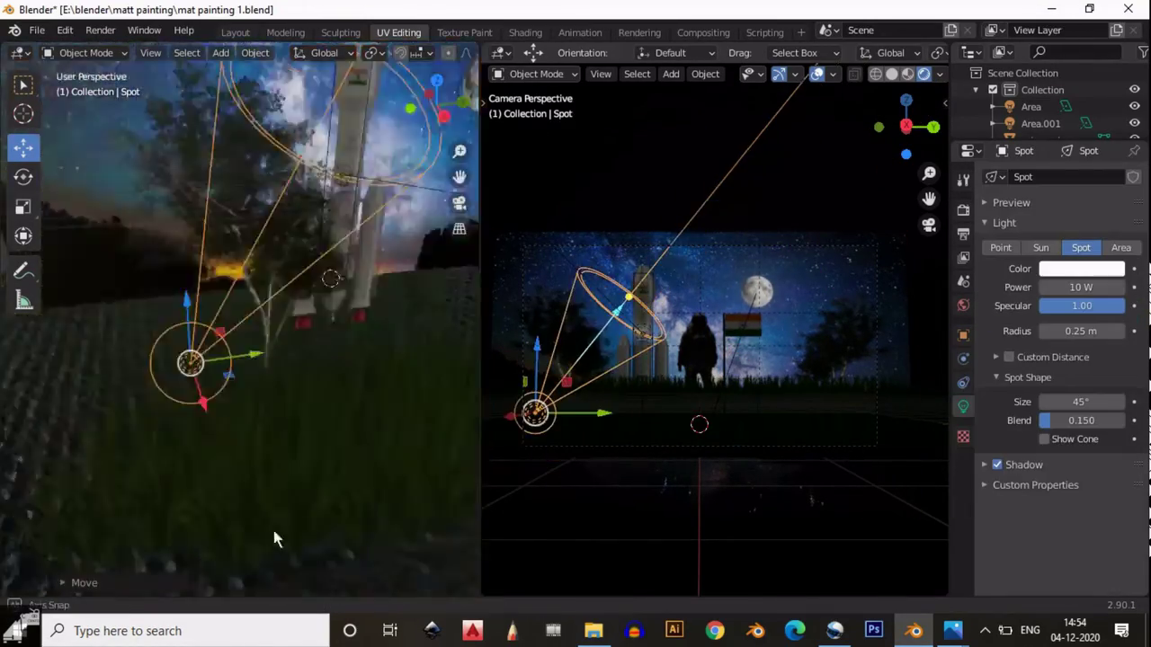
pyautogui.press('KP_1')
pyautogui.press('r')
pyautogui.click(381, 346)
pyautogui.moveTo(381, 346); pyautogui.dragTo(224, 461, button='middle')
pyautogui.press('KP_7')
# Make the spot light red with 50 W power.
pyautogui.moveTo(334, 231); pyautogui.dragTo(387, 270, button='middle')
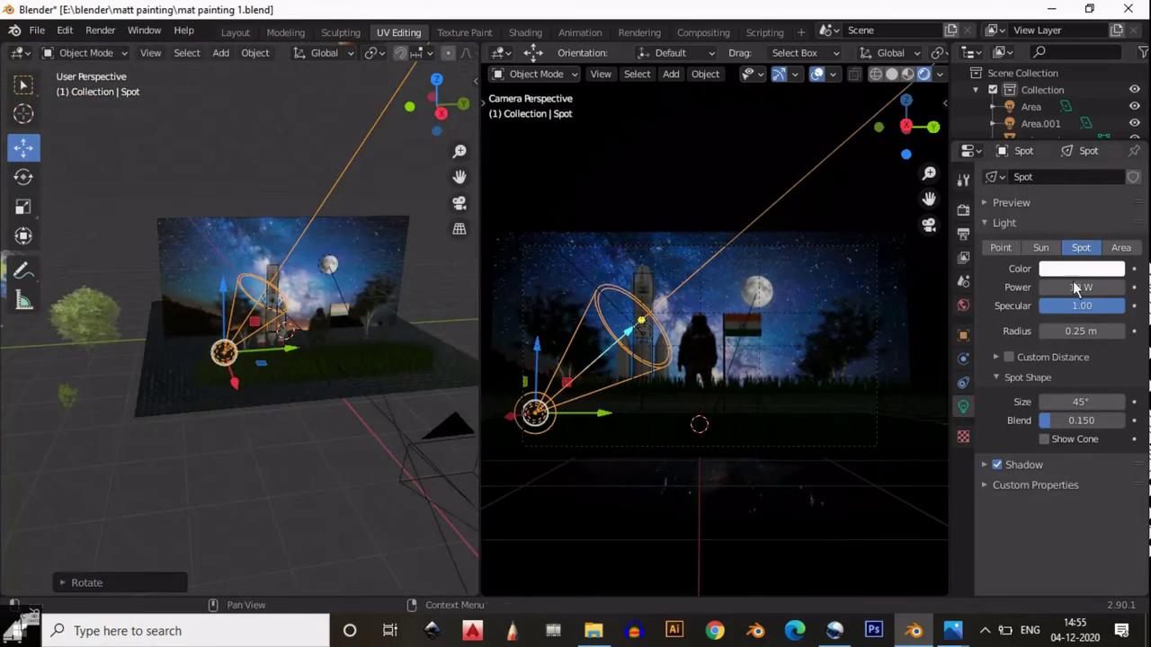
pyautogui.click(1079, 268)
pyautogui.write('50')
pyautogui.press('Return')
# Duplicate the spot light as Spot.001 and move the copy upward.
pyautogui.press('KP_7')
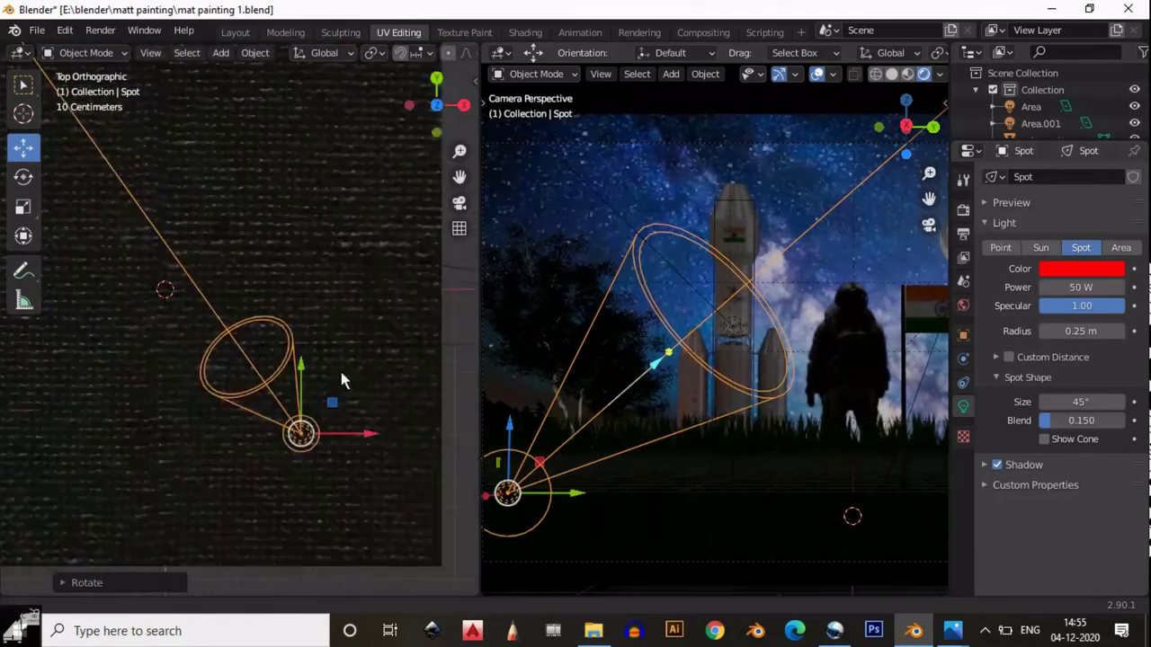
pyautogui.hotkey('shift', 'd')
pyautogui.moveTo(296, 313); pyautogui.dragTo(296, 189)
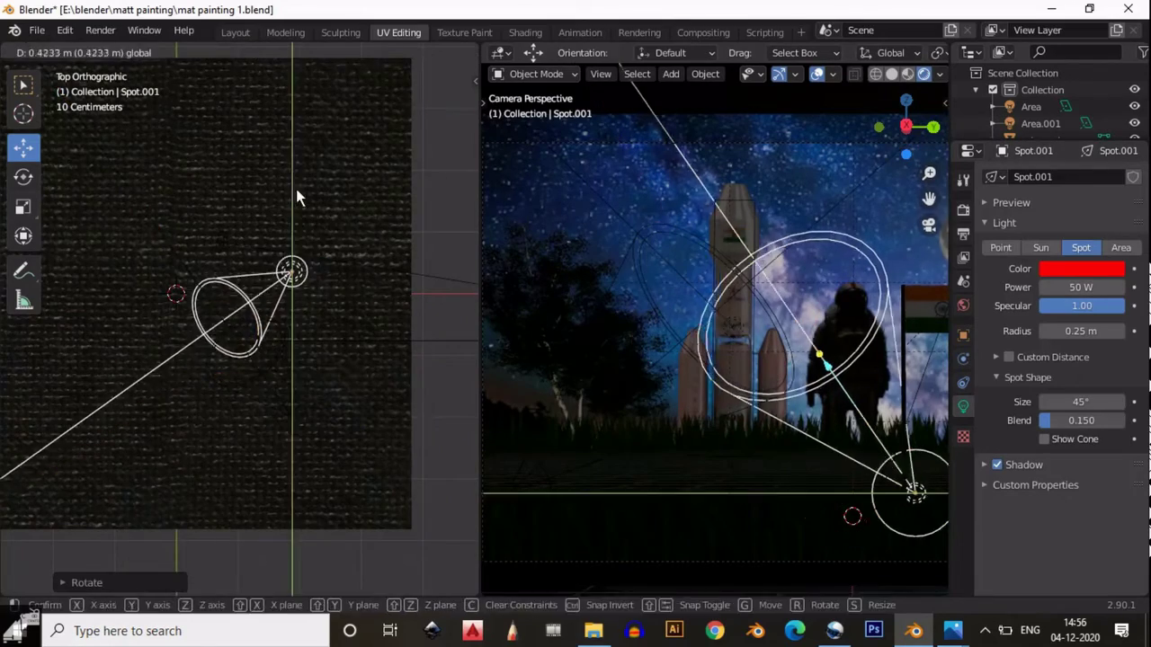
pyautogui.moveTo(296, 188)
pyautogui.mouseDown(button='middle')
pyautogui.moveTo(318, 260)
pyautogui.moveTo(270, 323)
pyautogui.mouseUp(button='middle')
pyautogui.click(235, 31)
# Enable Ambient Occlusion, Bloom and Screen Space Reflections, and set the render engine to Cycles.
pyautogui.click(594, 297)
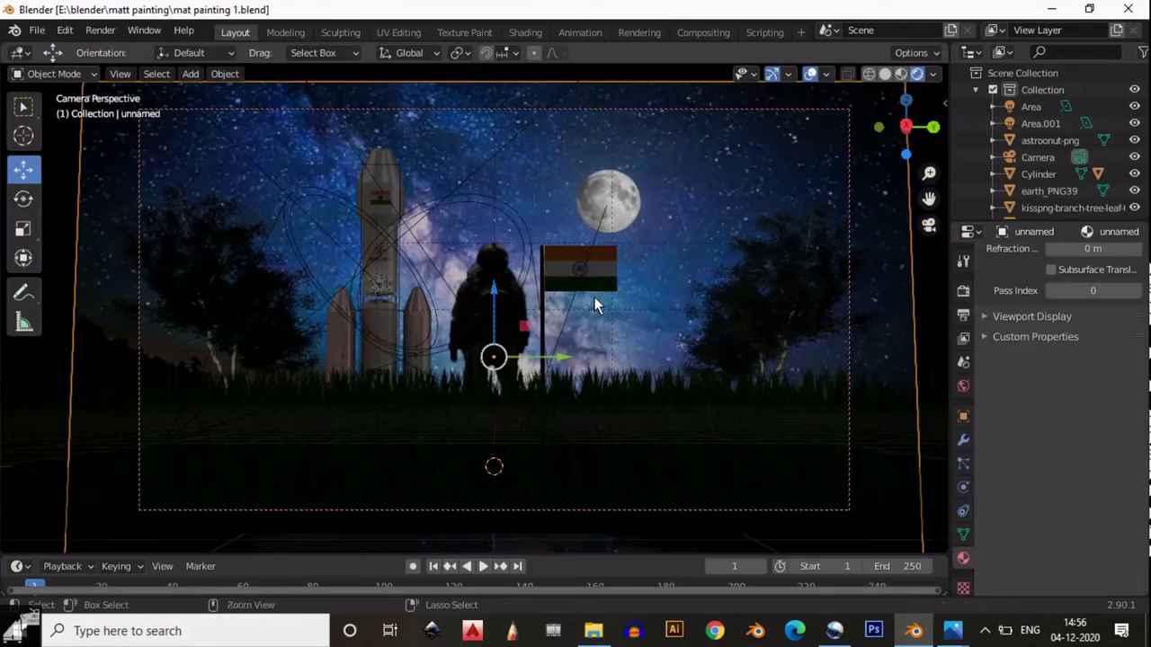
pyautogui.click(963, 289)
pyautogui.click(997, 372)
pyautogui.click(996, 392)
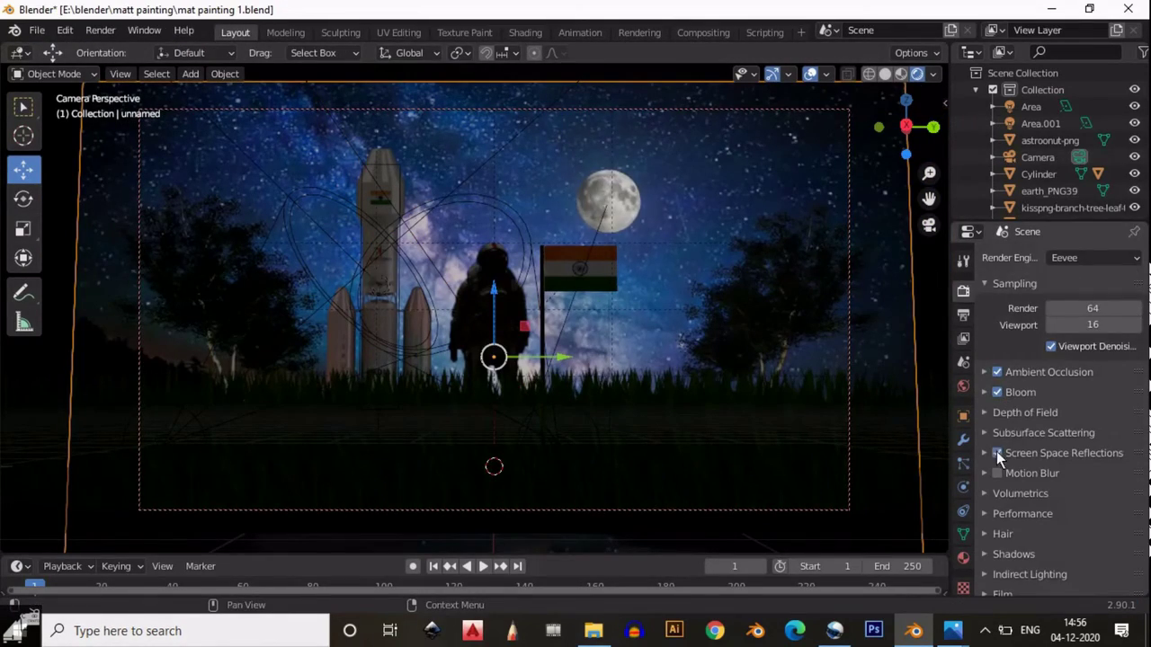
pyautogui.click(996, 454)
pyautogui.click(1075, 259)
pyautogui.click(1075, 300)
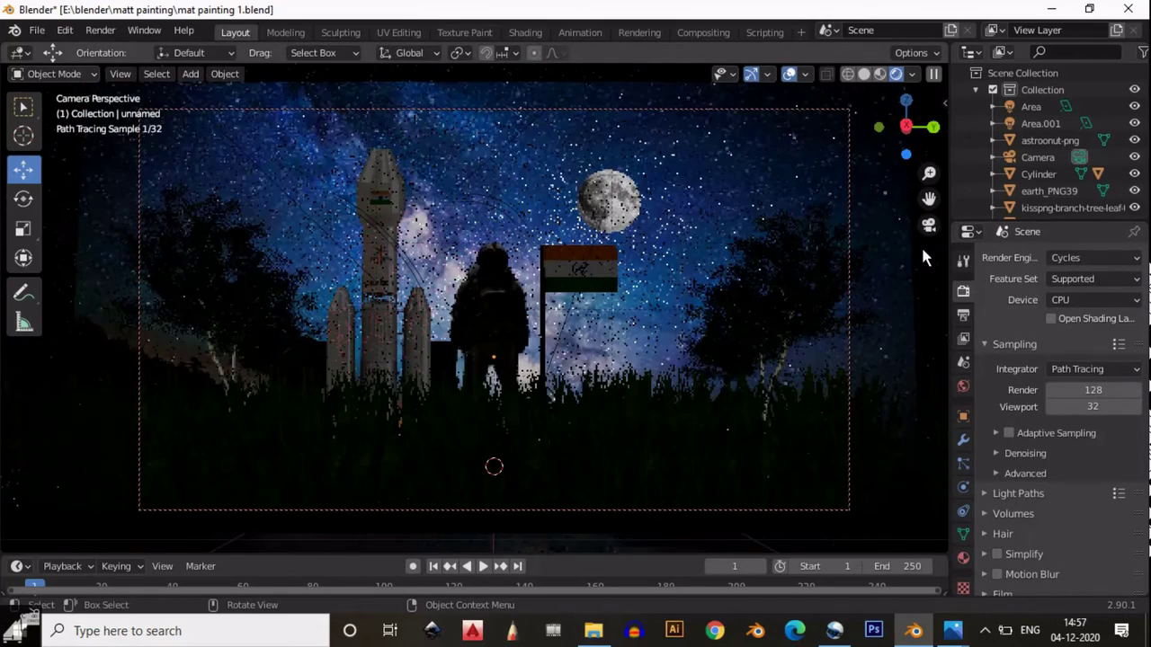
# Save, briefly switch back to Eevee, then restore Cycles in the camera view.
pyautogui.hotkey('ctrl', 's')
pyautogui.click(419, 426)
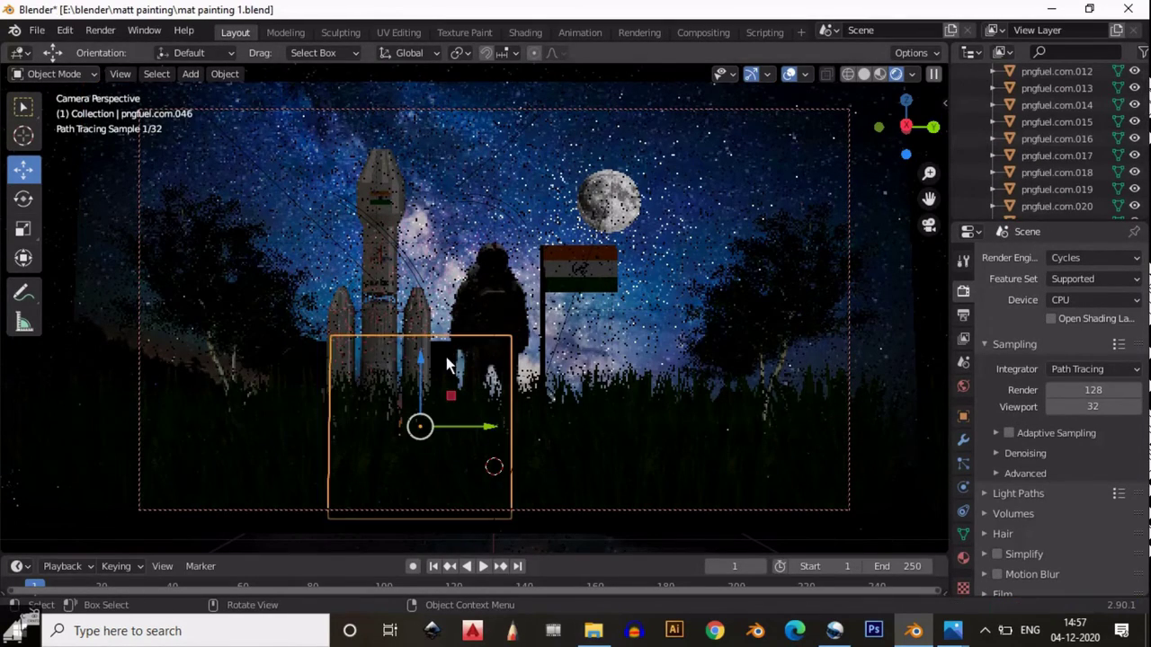
pyautogui.click(927, 274)
pyautogui.click(1094, 258)
pyautogui.click(1076, 279)
pyautogui.moveTo(531, 236)
pyautogui.mouseDown(button='middle')
pyautogui.moveTo(450, 270)
pyautogui.moveTo(329, 231)
pyautogui.moveTo(462, 258)
pyautogui.mouseUp(button='middle')
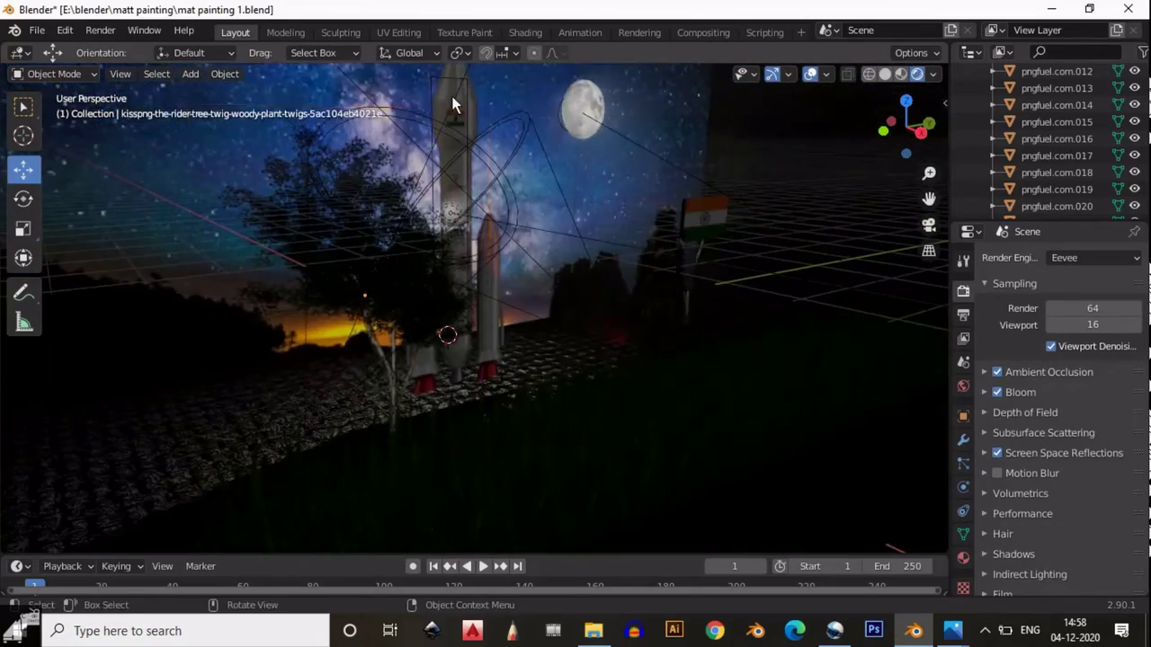
pyautogui.press('KP_0')
pyautogui.hotkey('ctrl', 'z')
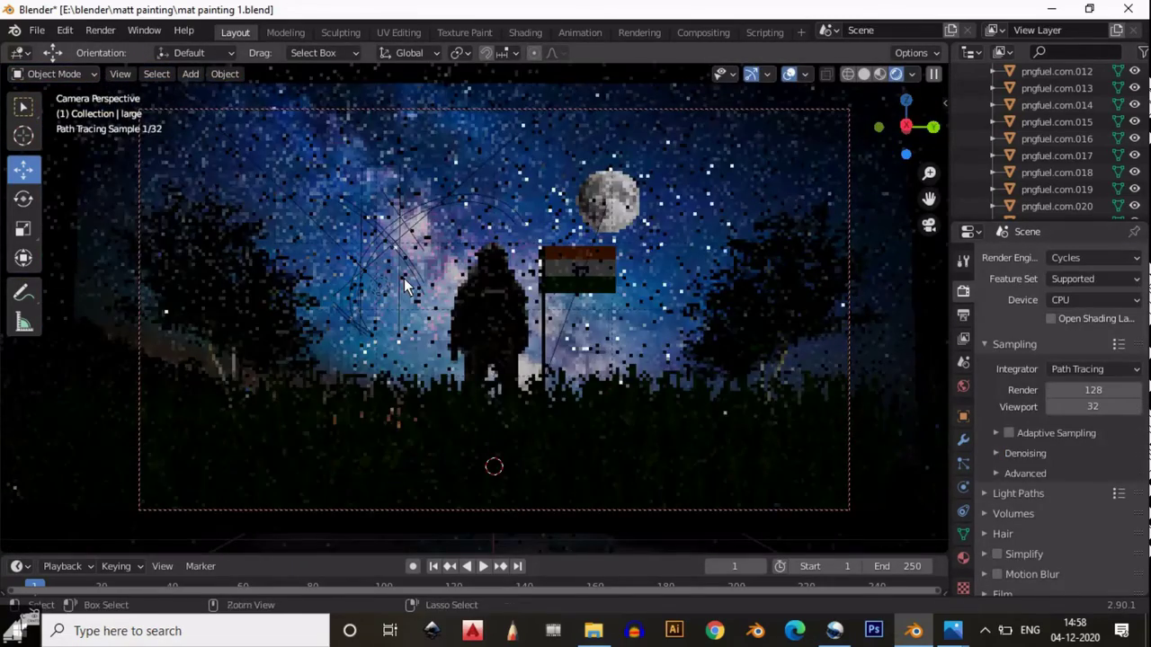
# Enlarge the outliner and toggle the spot light's viewport visibility off and back on.
pyautogui.moveTo(1097, 221); pyautogui.dragTo(1097, 412)
pyautogui.scroll(-10, 1061, 269)
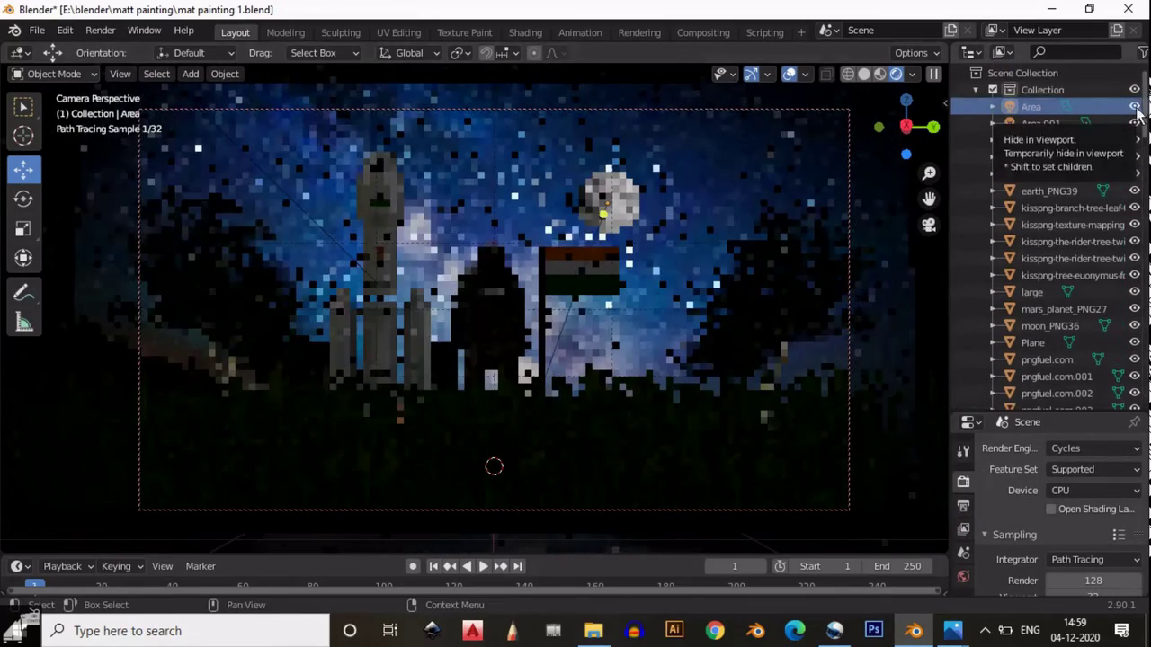
pyautogui.click(1135, 360)
pyautogui.hotkey('ctrl', 'z')
# Move the rocket plane left of the astronaut, then select the second area light.
pyautogui.moveTo(376, 304); pyautogui.dragTo(604, 309)
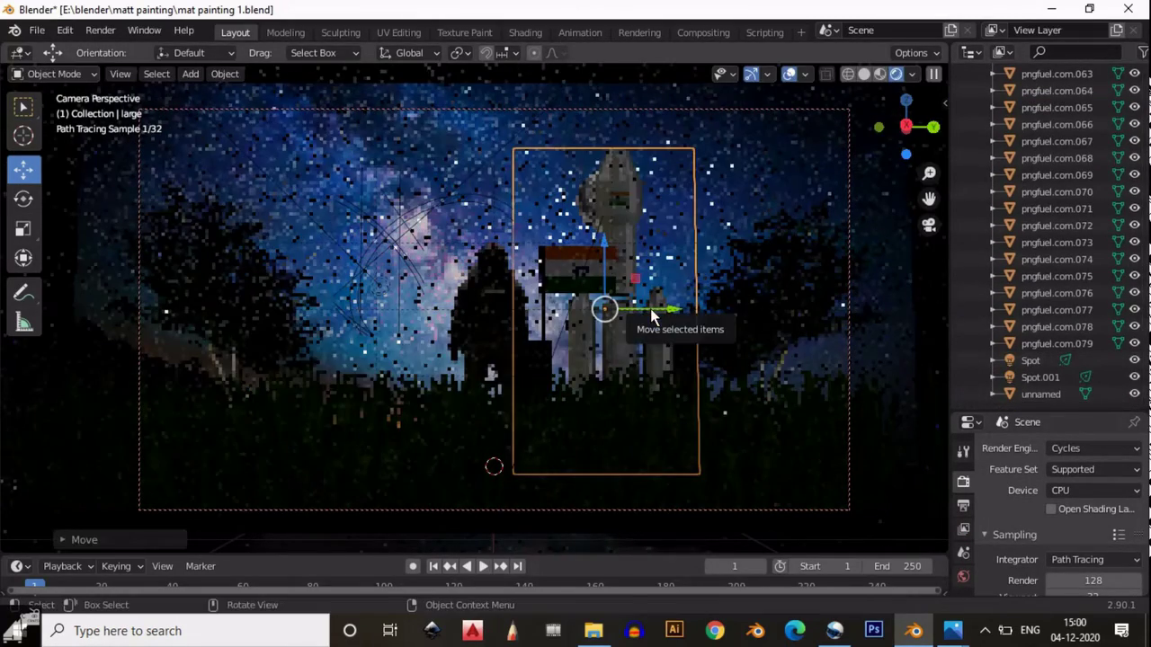
pyautogui.moveTo(685, 324)
pyautogui.mouseDown()
pyautogui.moveTo(279, 305)
pyautogui.moveTo(357, 270)
pyautogui.mouseUp()
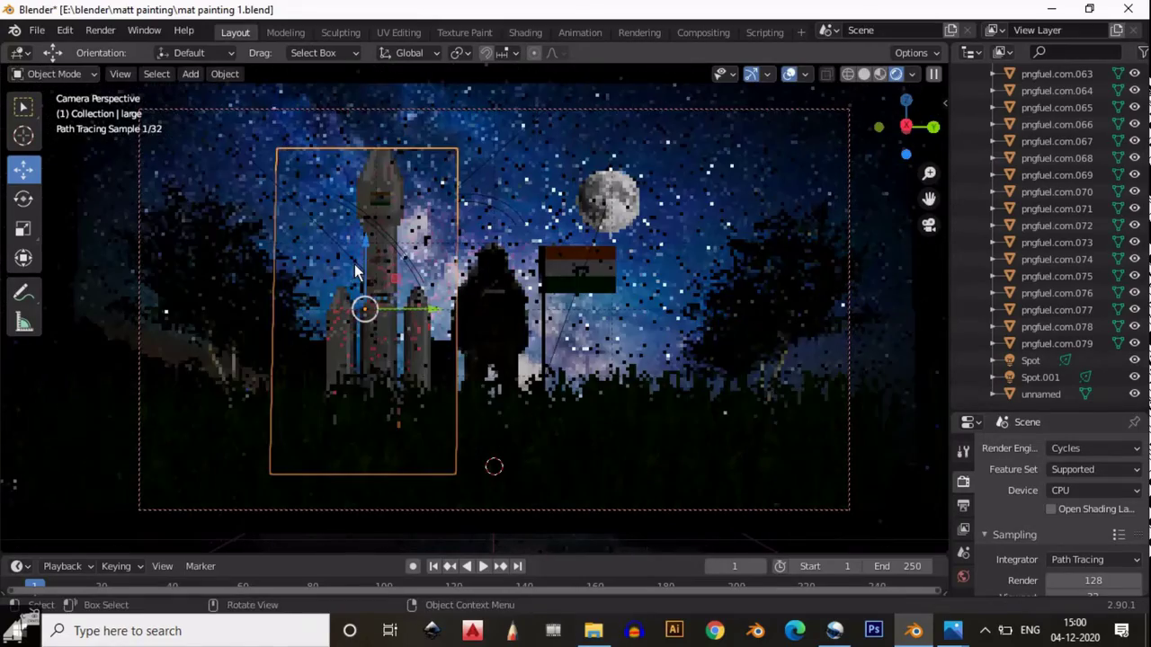
pyautogui.press('z')
pyautogui.moveTo(881, 259); pyautogui.dragTo(564, 336, button='middle')
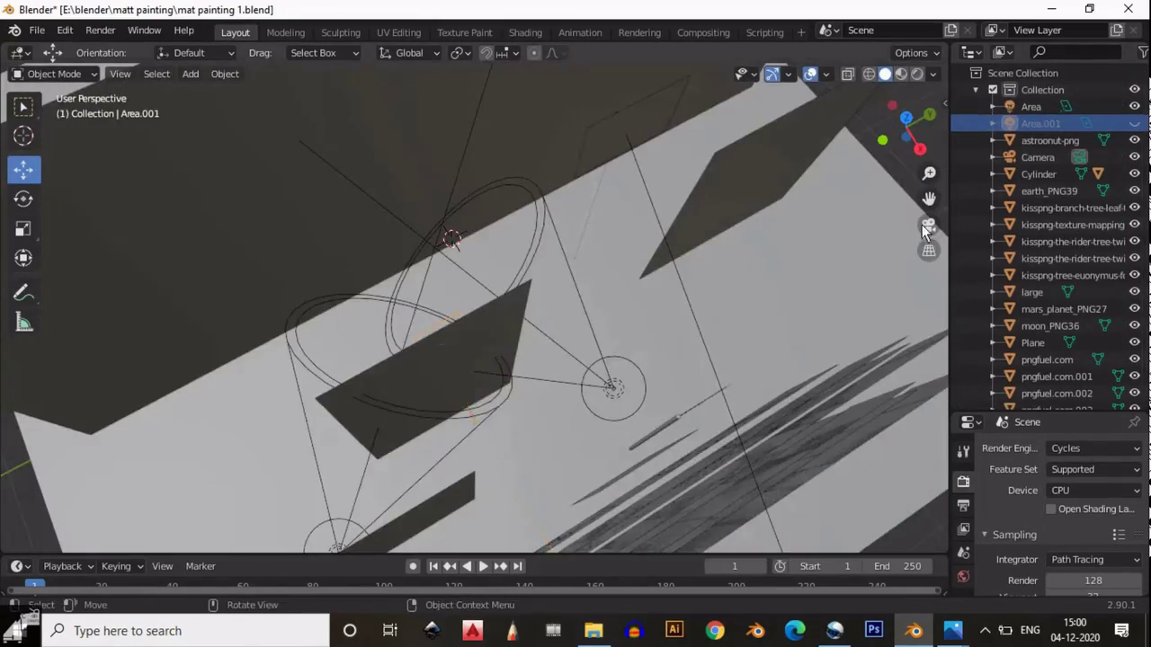
pyautogui.click(929, 224)
# Return to the Layout workspace and save mat painting 1.blend.
pyautogui.hotkey('shift', 'z')
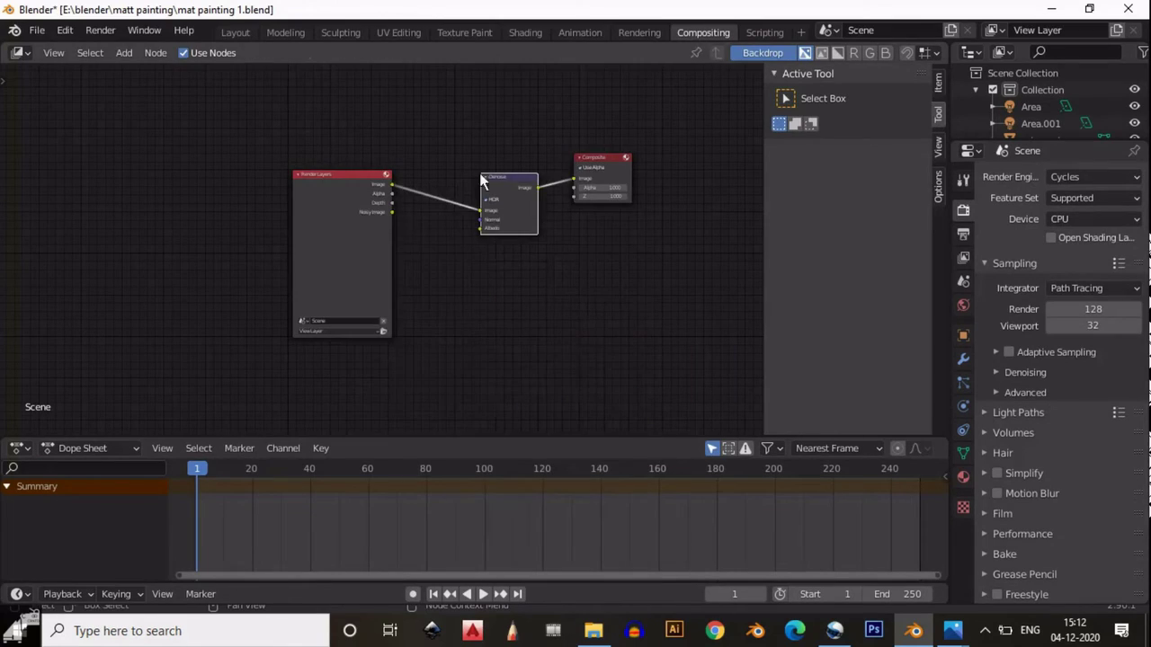
pyautogui.click(236, 31)
pyautogui.hotkey('ctrl', 's')
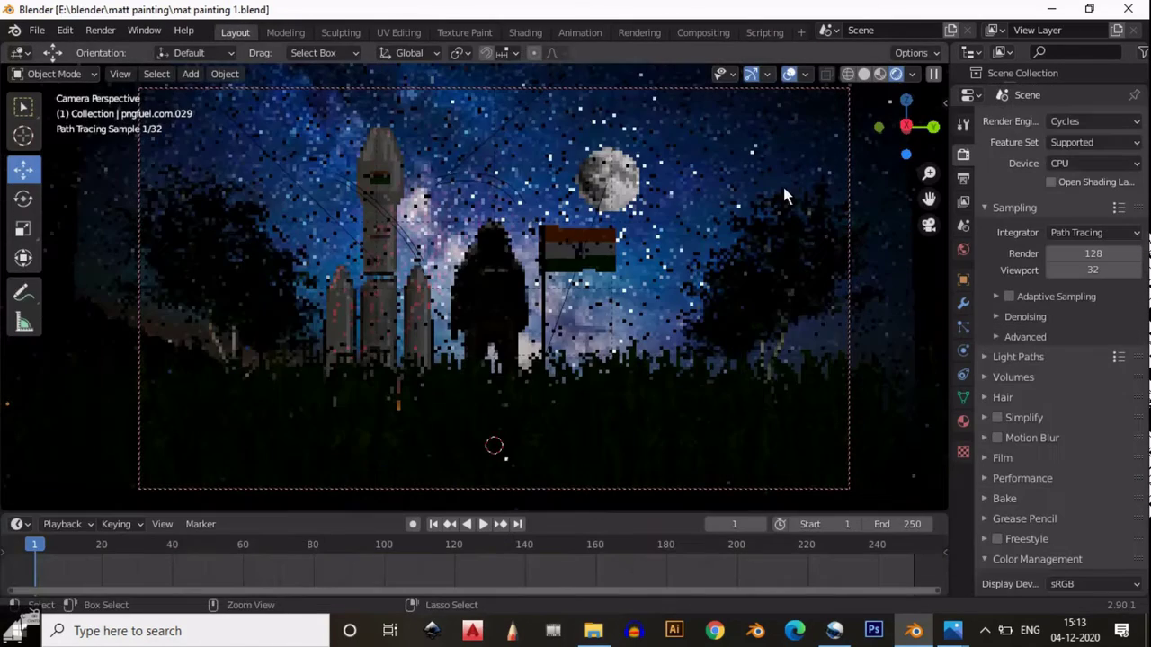
# Review the material nodes of the moon and rocket image planes.
pyautogui.click(680, 216)
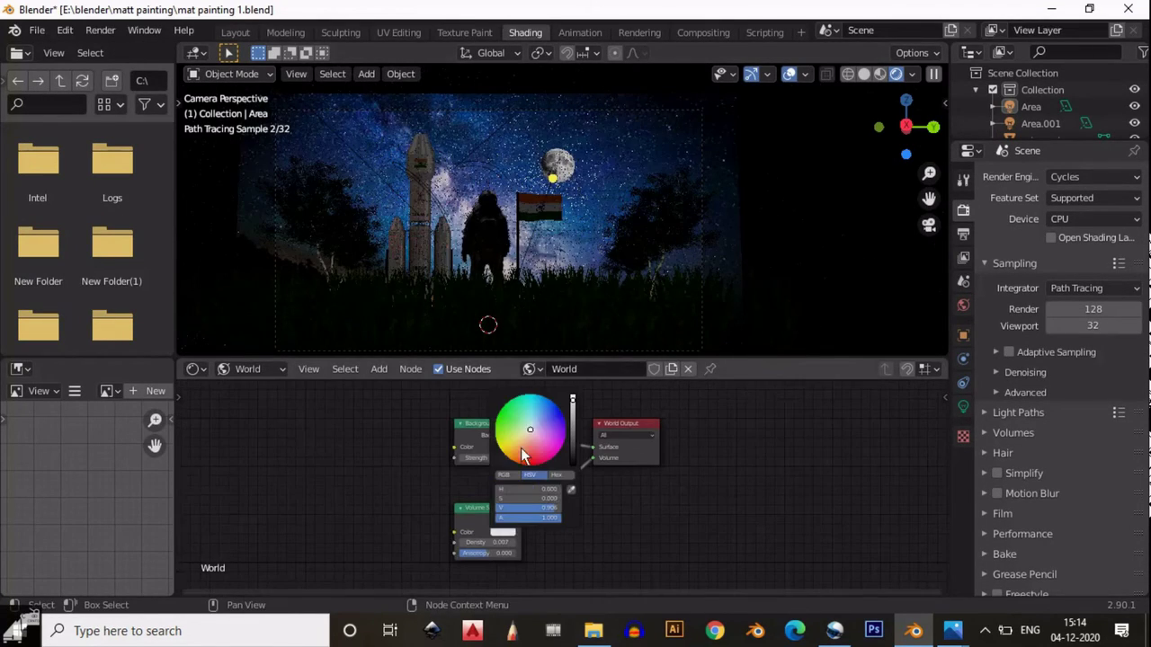
pyautogui.click(557, 164)
pyautogui.click(252, 368)
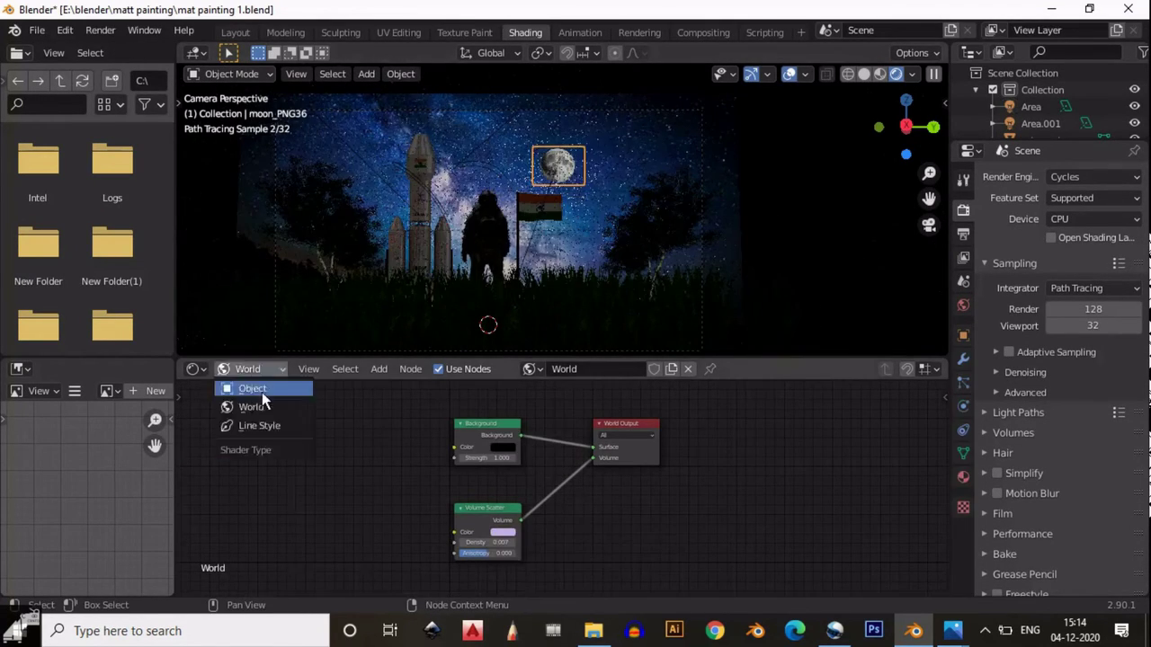
pyautogui.click(261, 392)
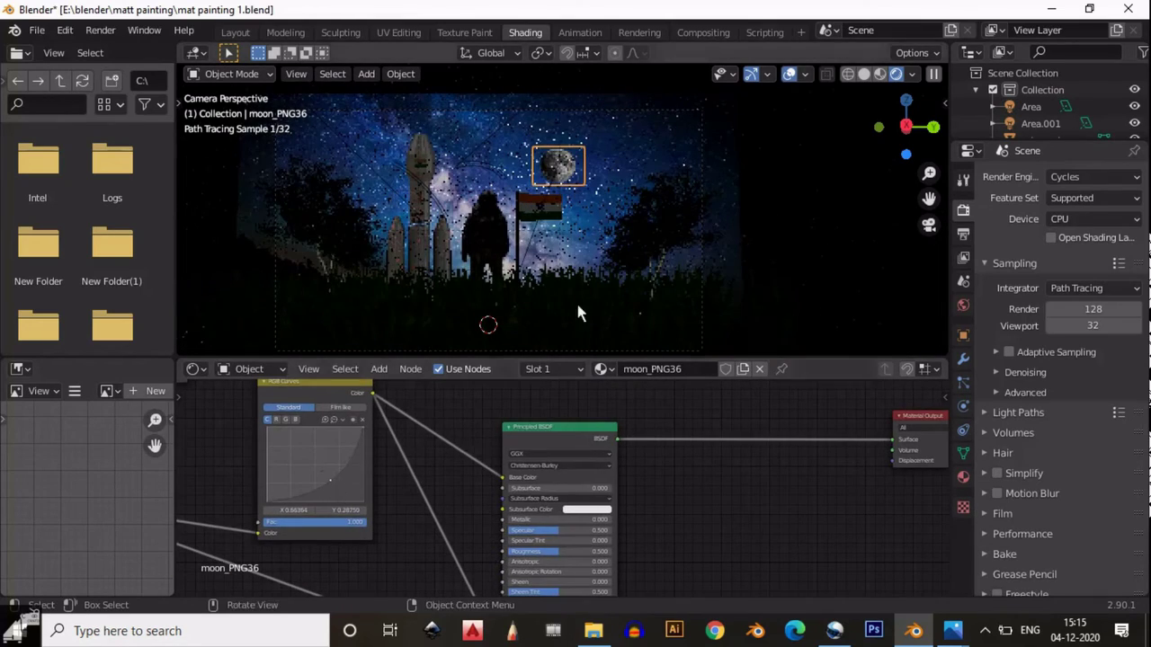
pyautogui.click(419, 234)
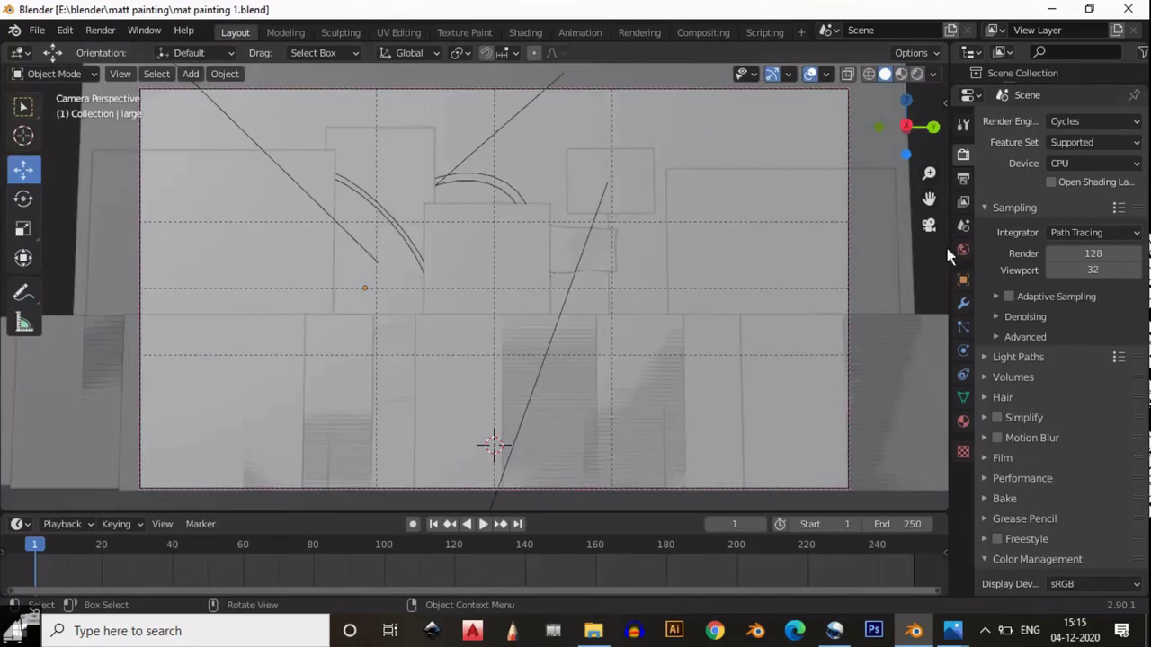
# Switch the viewport to Rendered shading and launch Render Animation.
pyautogui.click(916, 74)
pyautogui.click(101, 30)
pyautogui.click(129, 66)
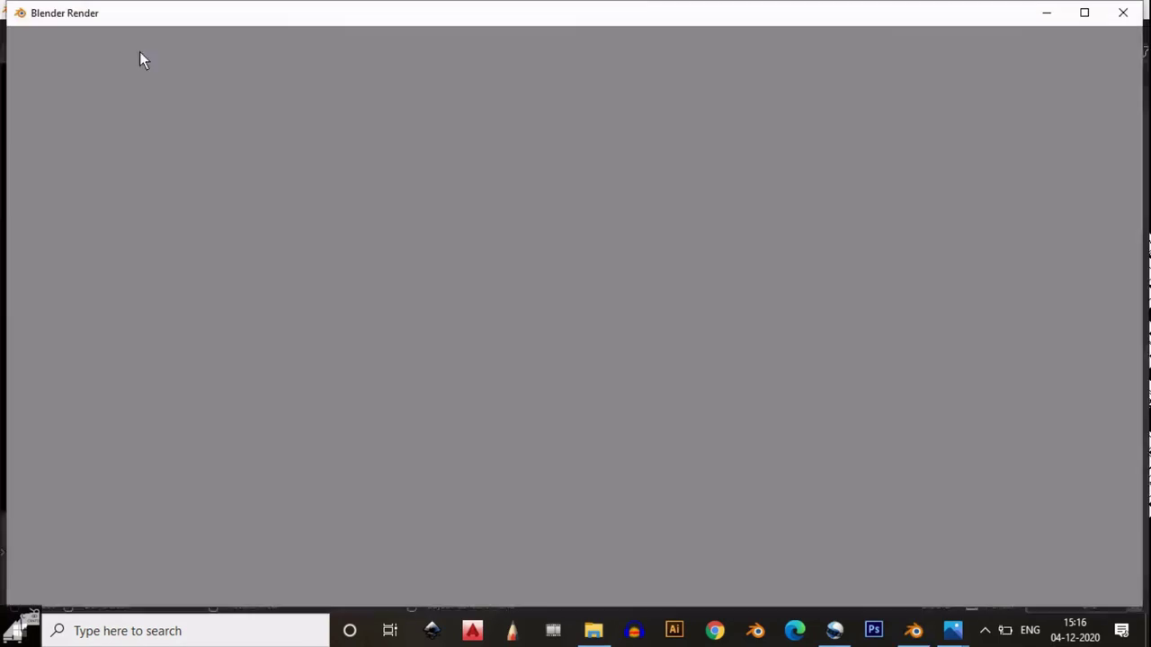